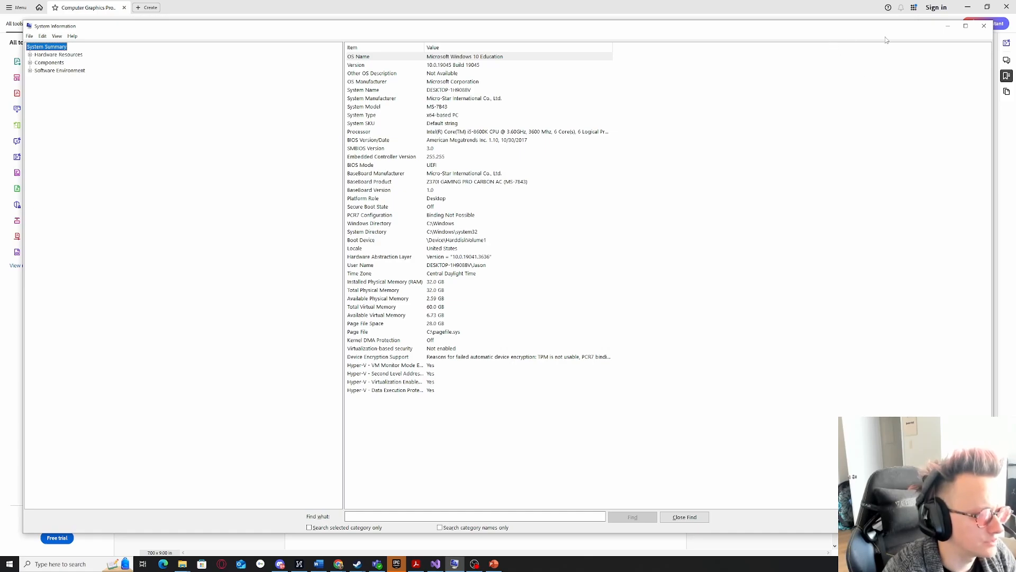
Review the book's Appendix A instructions on preparing GLFW, GLEW, GLM and SOIL2.
{"action": "left_click", "coordinate": [954, 27]}
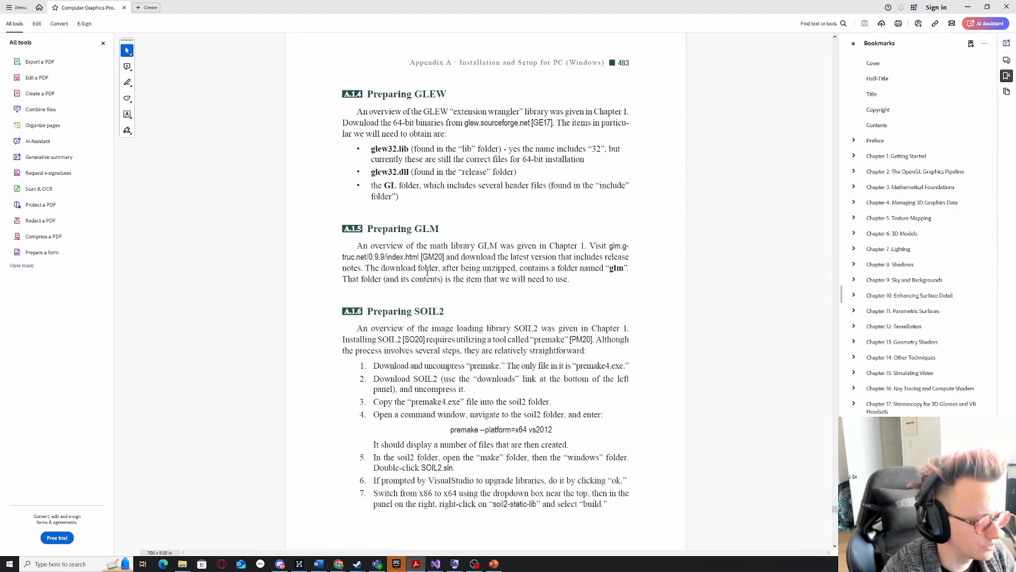
{"action": "scroll", "coordinate": [446, 267], "scroll_direction": "up", "scroll_amount": 1}
{"action": "scroll", "coordinate": [446, 268], "scroll_direction": "down", "scroll_amount": 1}
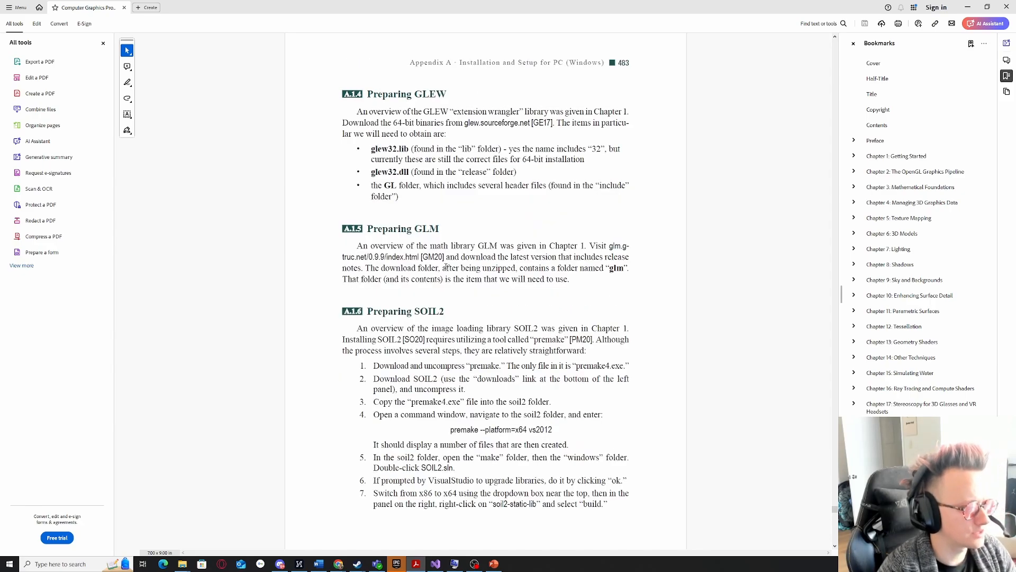
{"action": "scroll", "coordinate": [446, 268], "scroll_direction": "up", "scroll_amount": 1}
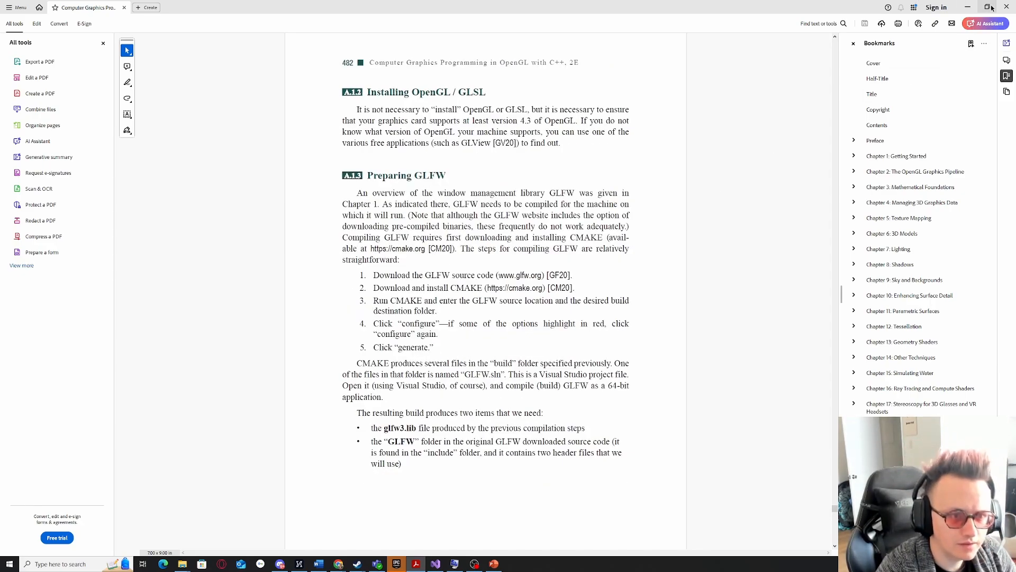
{"action": "left_click", "coordinate": [967, 7]}
{"action": "left_click", "coordinate": [125, 5]}
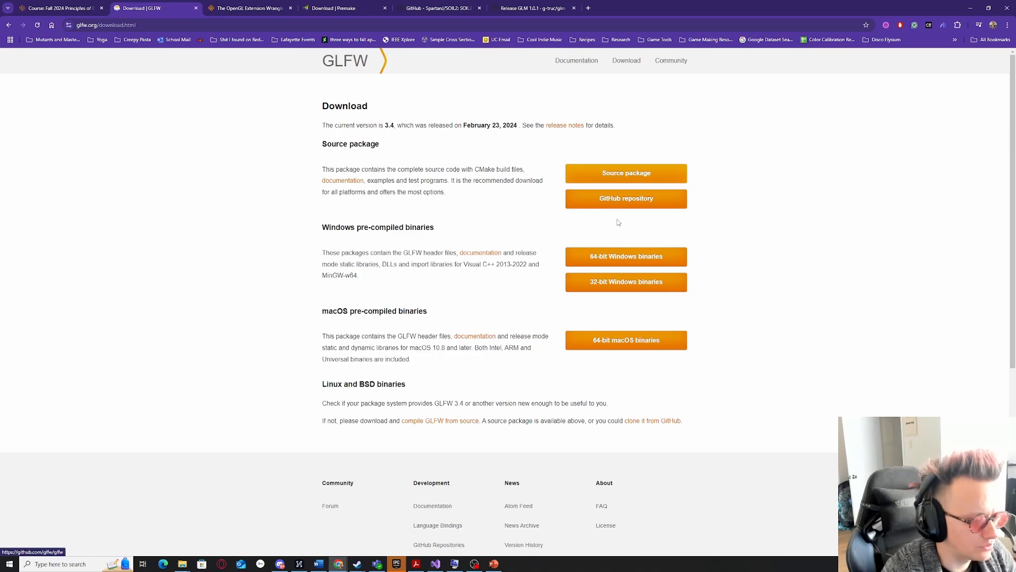
{"action": "left_click", "coordinate": [622, 172]}
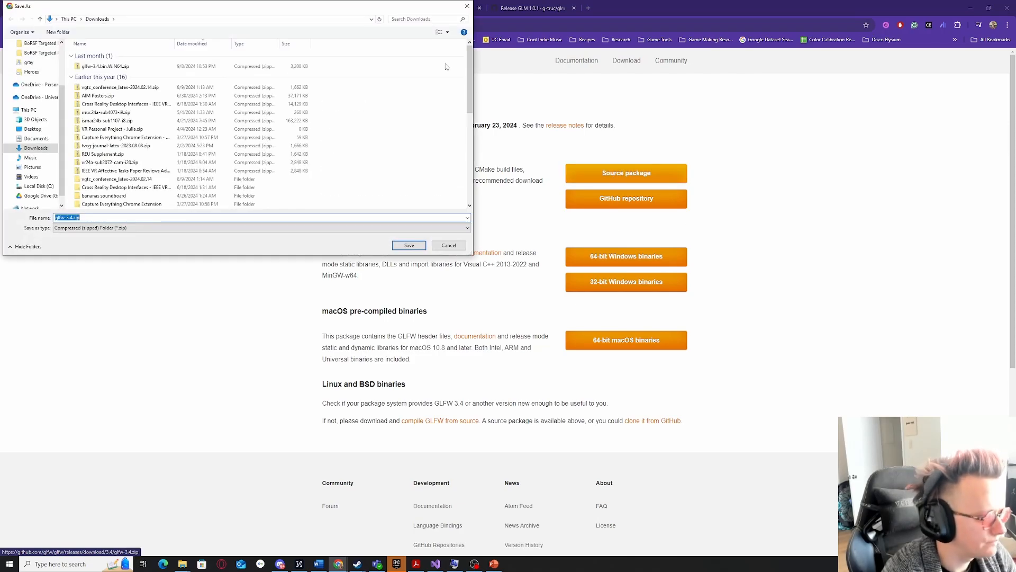
{"action": "left_click", "coordinate": [467, 6]}
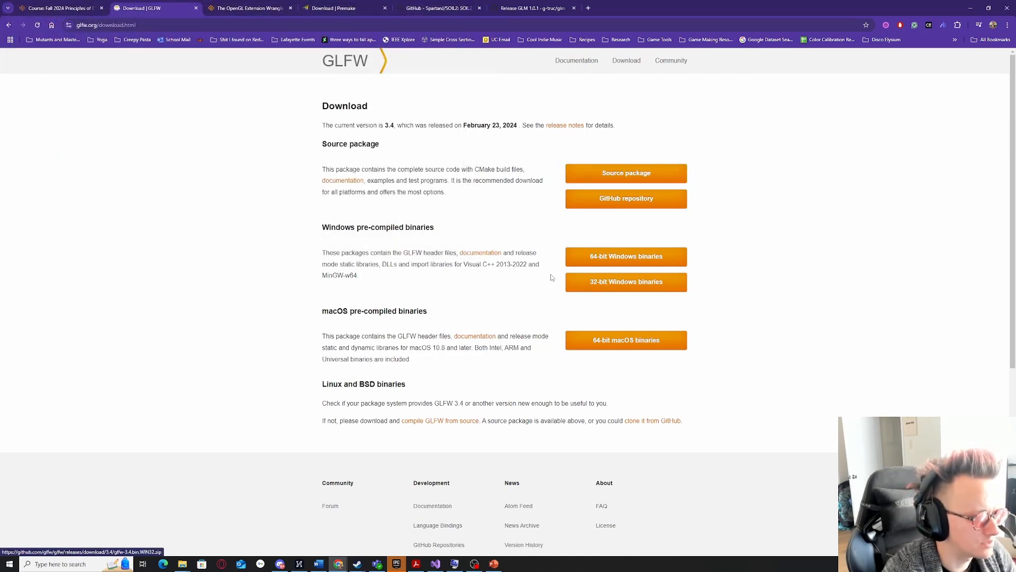
{"action": "left_click", "coordinate": [631, 256]}
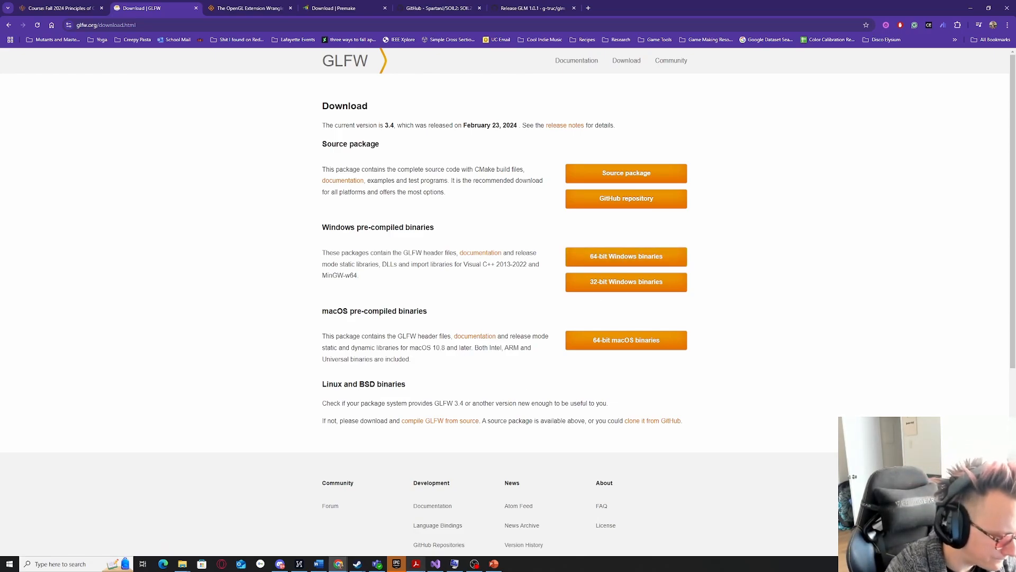
{"action": "left_click", "coordinate": [416, 563]}
{"action": "left_click_drag", "start_coordinate": [501, 6], "coordinate": [900, 477]}
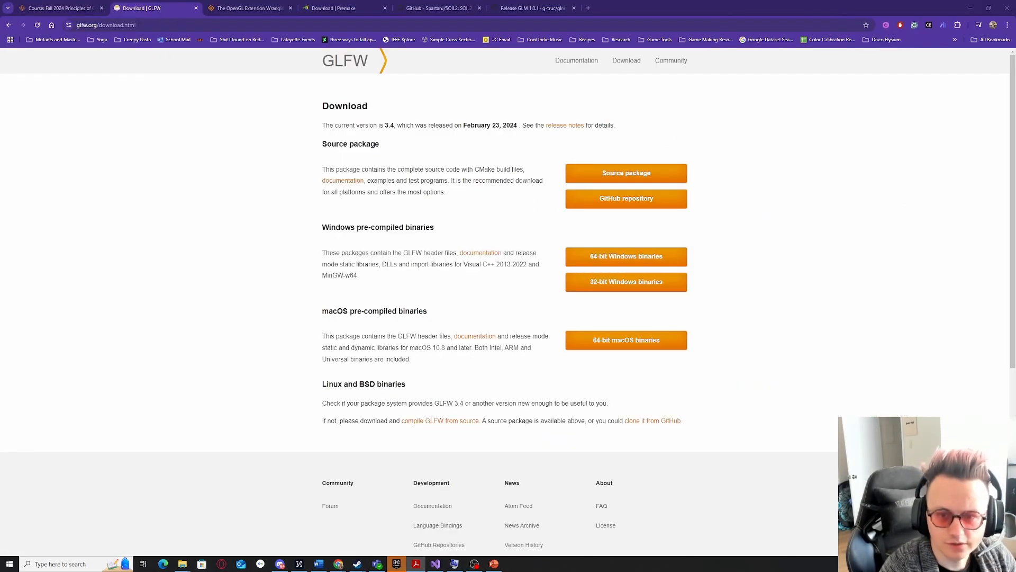
Extract glfw-3.4.zip from the GL Working folder into a glfw-3.4 folder and open the inner glfw-3.4 source folder.
{"action": "mouse_move", "coordinate": [190, 566]}
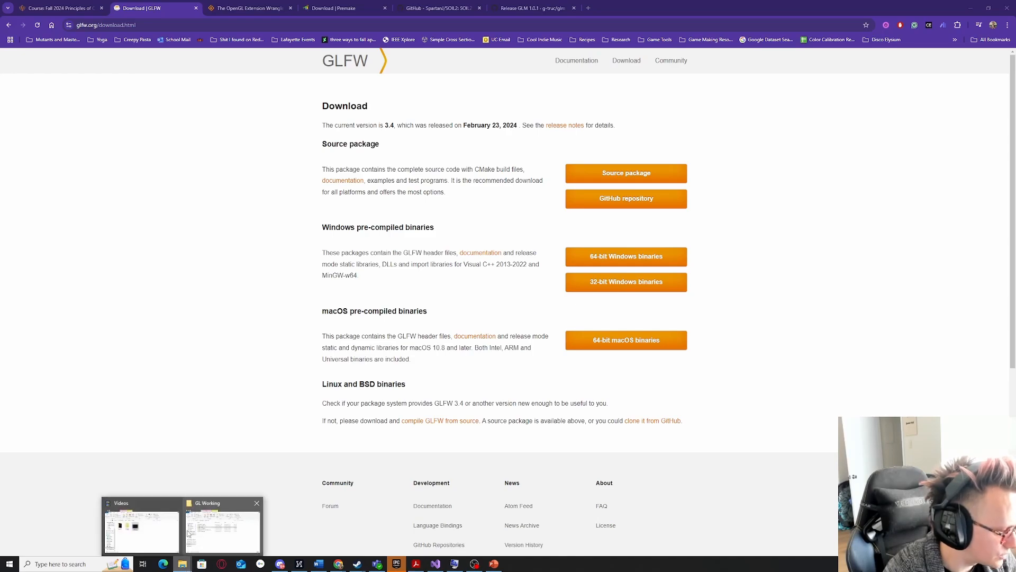
{"action": "left_click", "coordinate": [217, 532]}
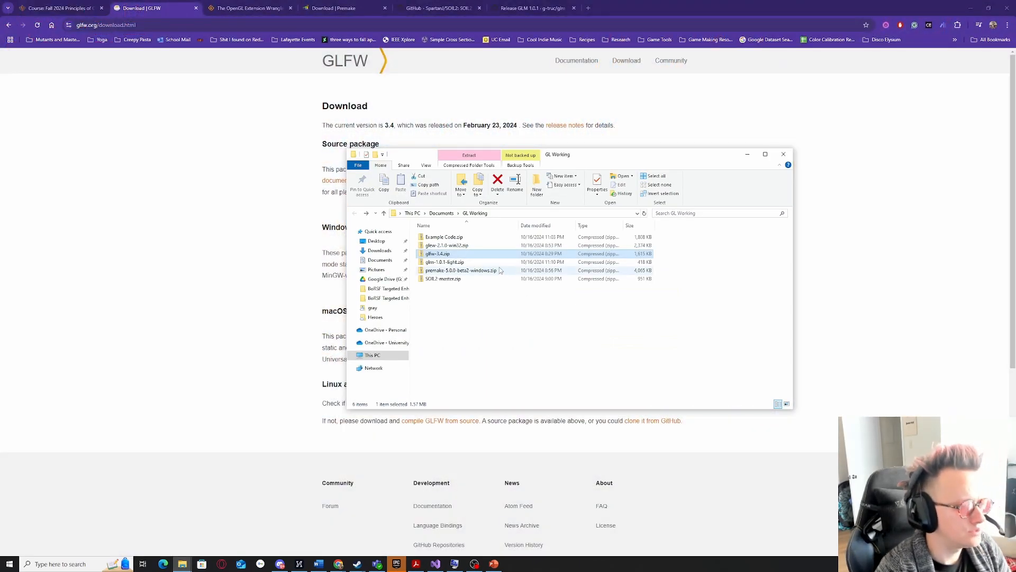
{"action": "double_click", "coordinate": [460, 255]}
{"action": "left_click", "coordinate": [617, 186]}
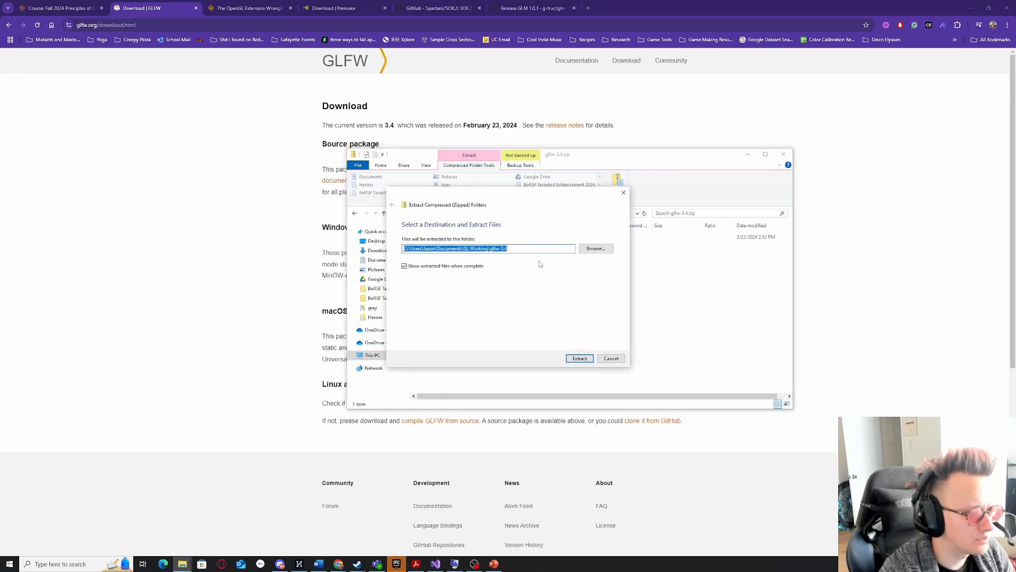
{"action": "left_click", "coordinate": [580, 359]}
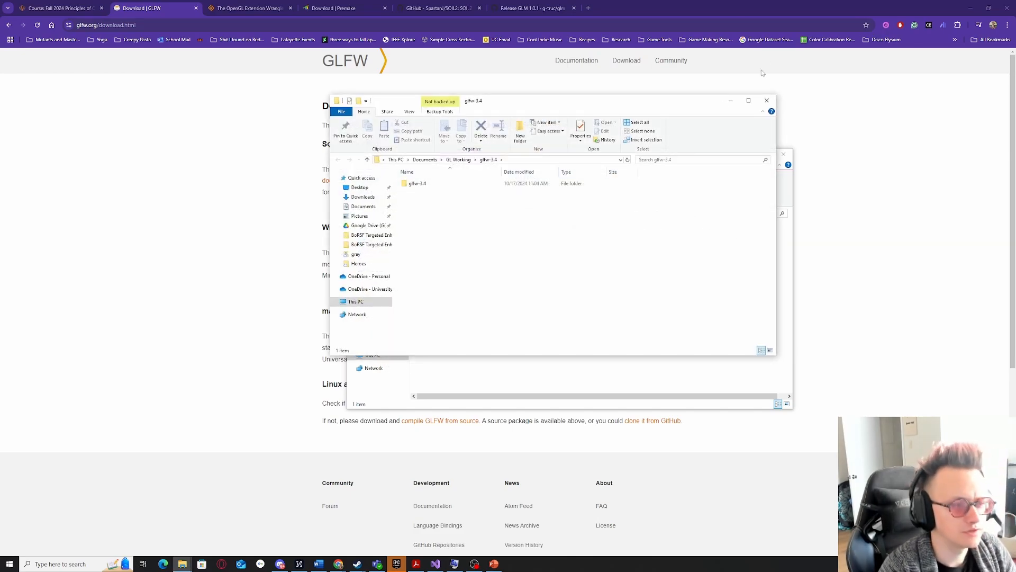
{"action": "left_click", "coordinate": [440, 184]}
{"action": "double_click", "coordinate": [440, 184]}
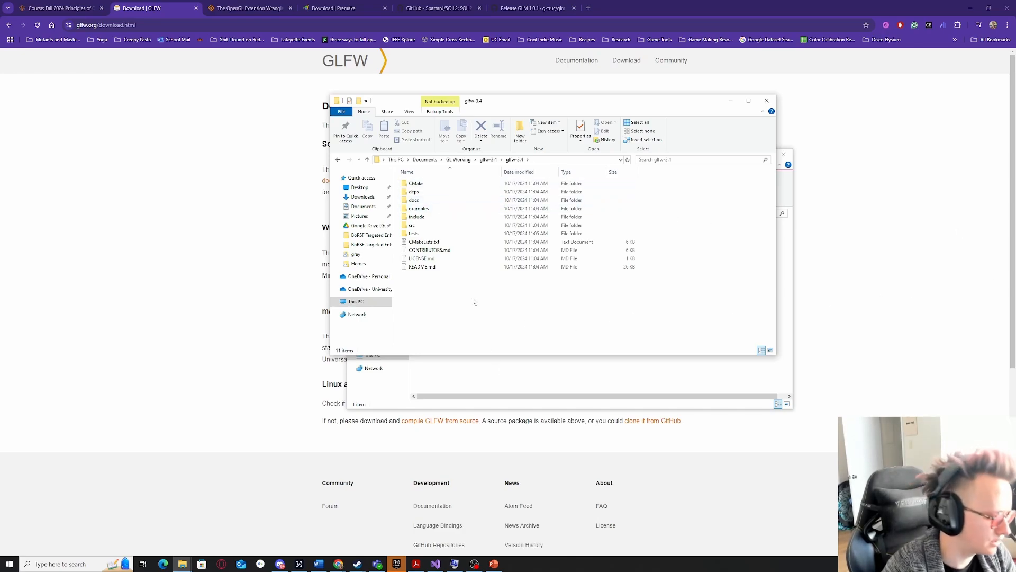
Launch CMake (cmake-gui) and place its window over the extracted source folder.
{"action": "key", "text": "super"}
{"action": "type", "text": "cma"}
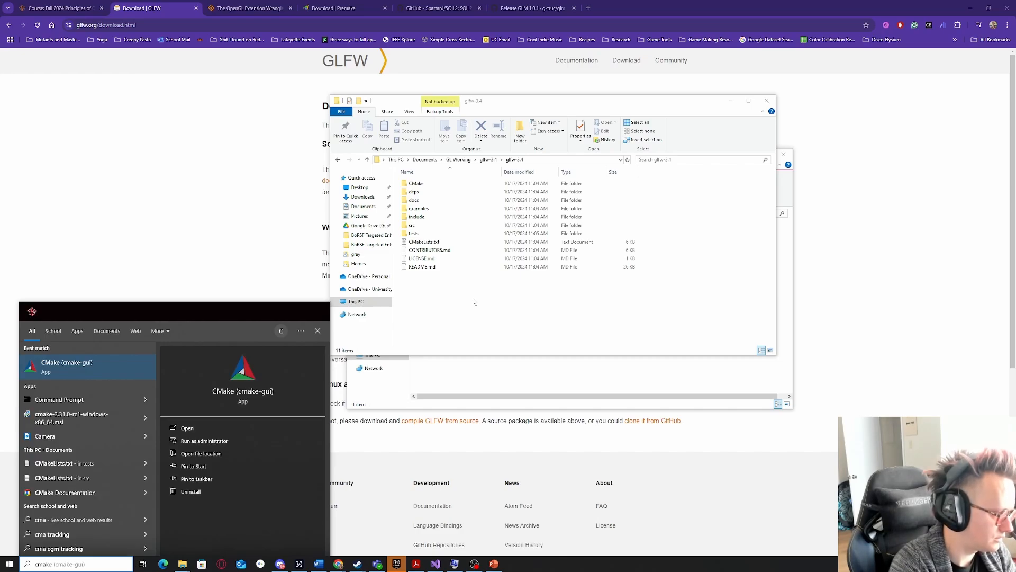
{"action": "key", "text": "Return"}
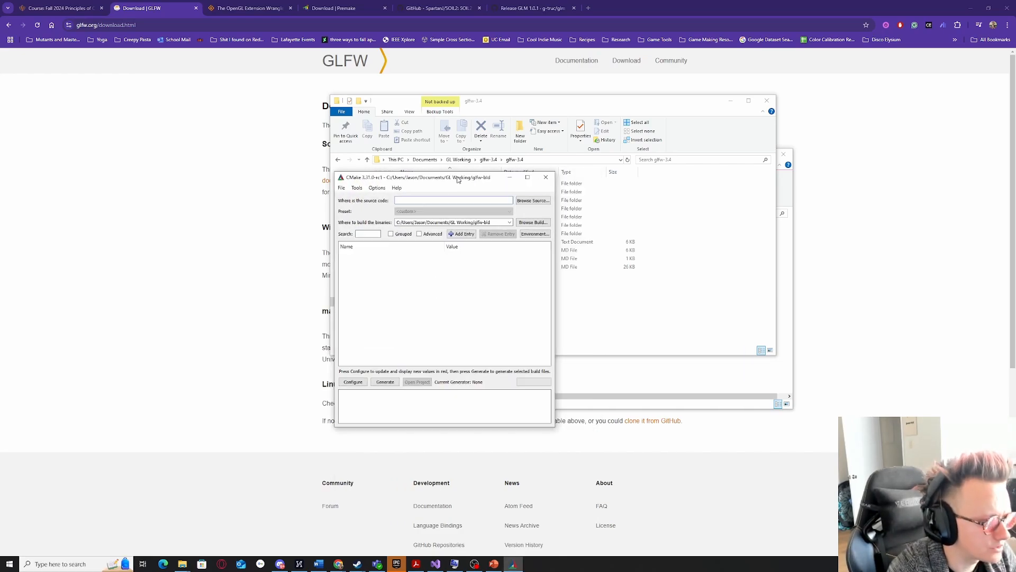
{"action": "left_click_drag", "start_coordinate": [458, 180], "coordinate": [513, 154]}
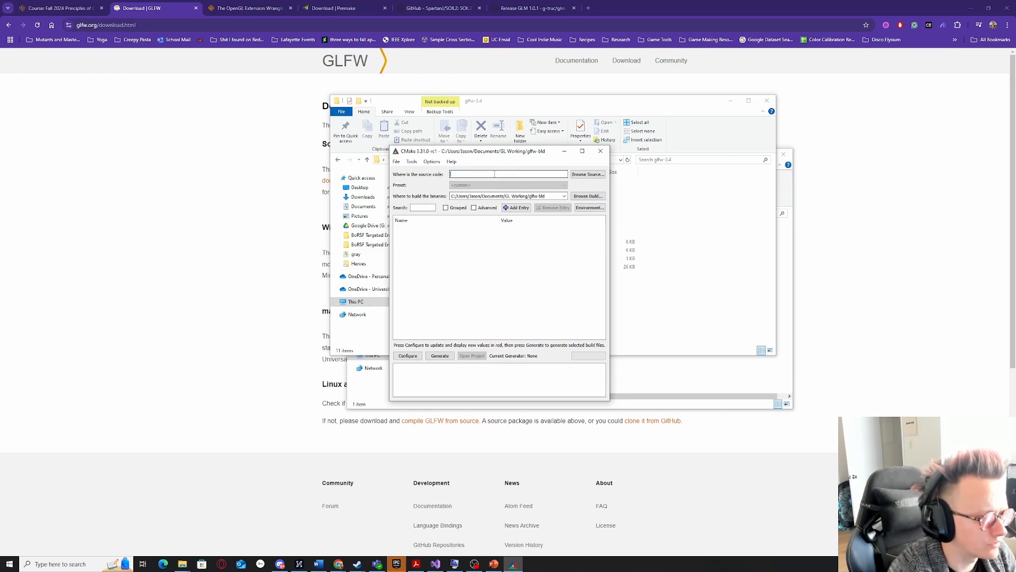
Set the CMake source code location to the inner glfw-3.4 folder under Documents/GL Working/glfw-3.4.
{"action": "left_click", "coordinate": [587, 176]}
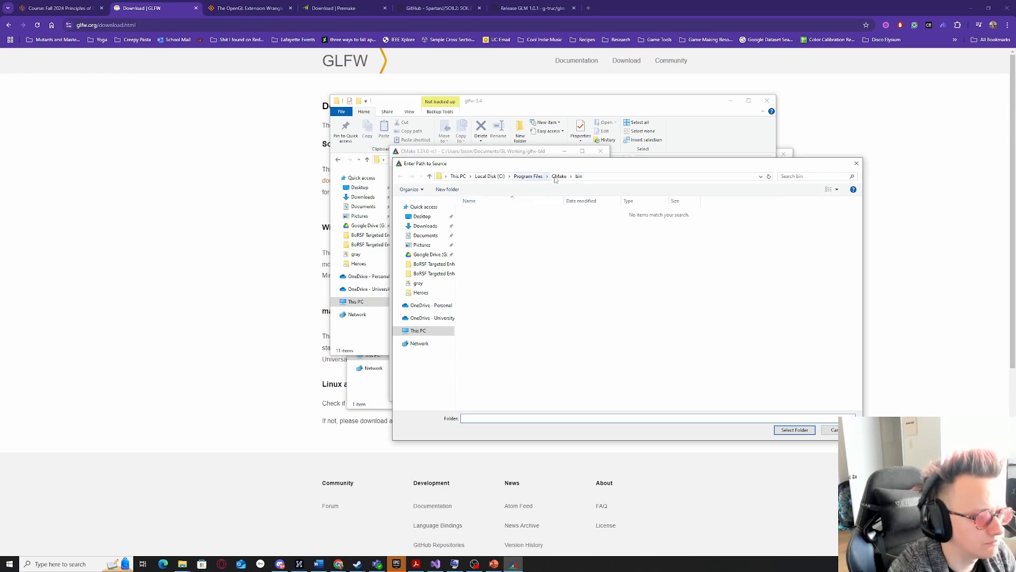
{"action": "left_click", "coordinate": [528, 176]}
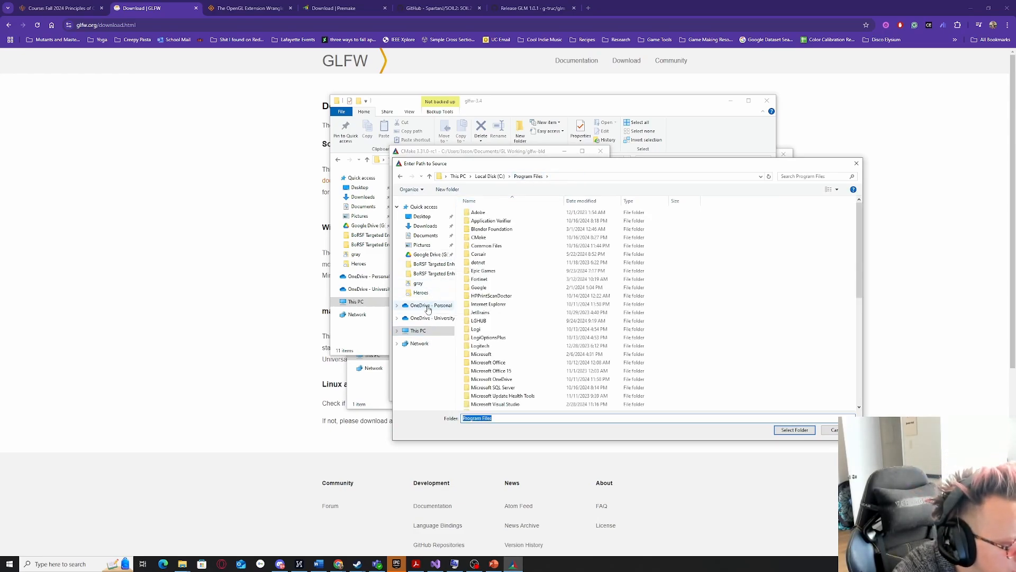
{"action": "left_click", "coordinate": [425, 235]}
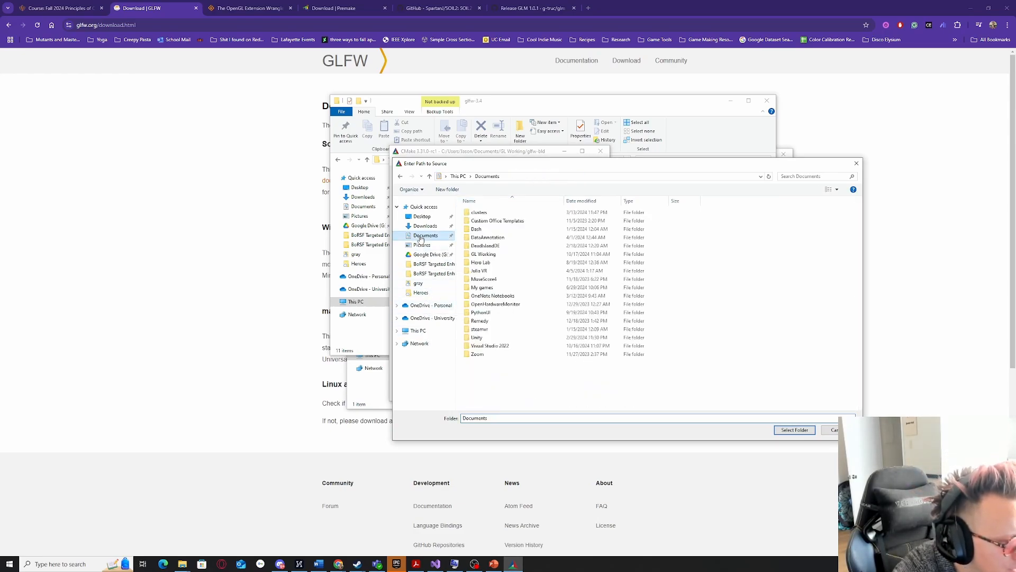
{"action": "double_click", "coordinate": [507, 255]}
{"action": "double_click", "coordinate": [492, 212]}
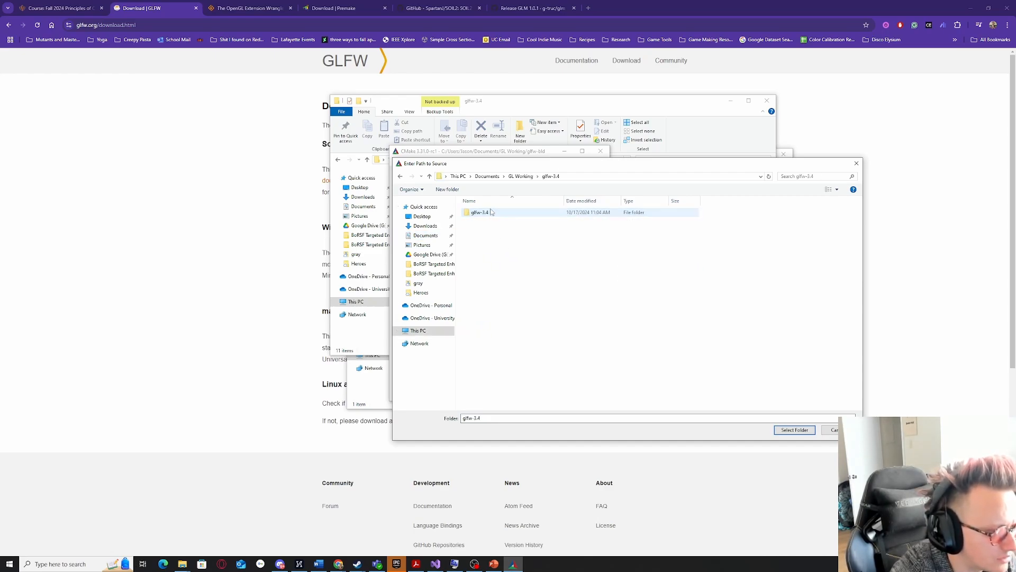
{"action": "double_click", "coordinate": [498, 216]}
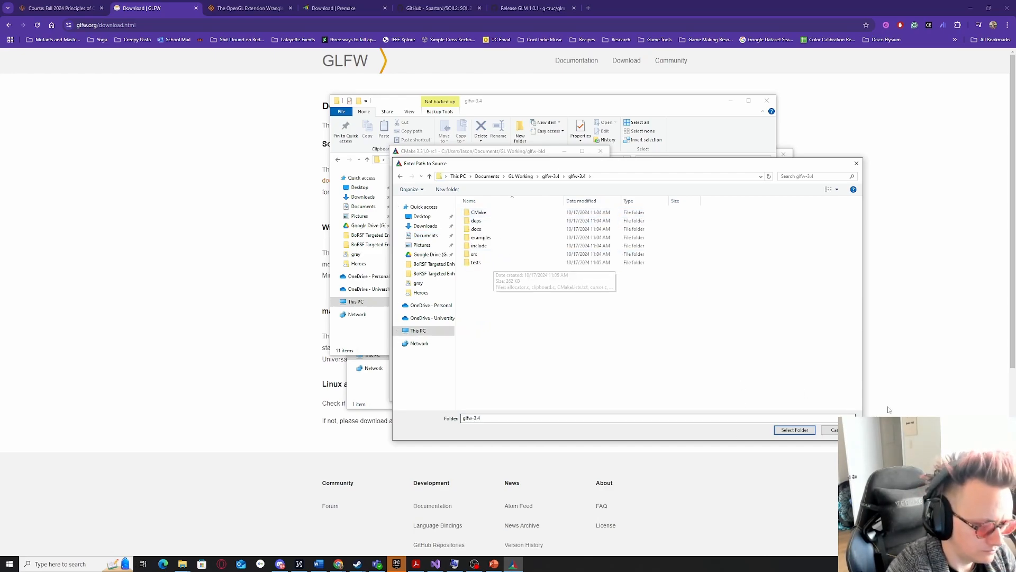
{"action": "left_click", "coordinate": [794, 429]}
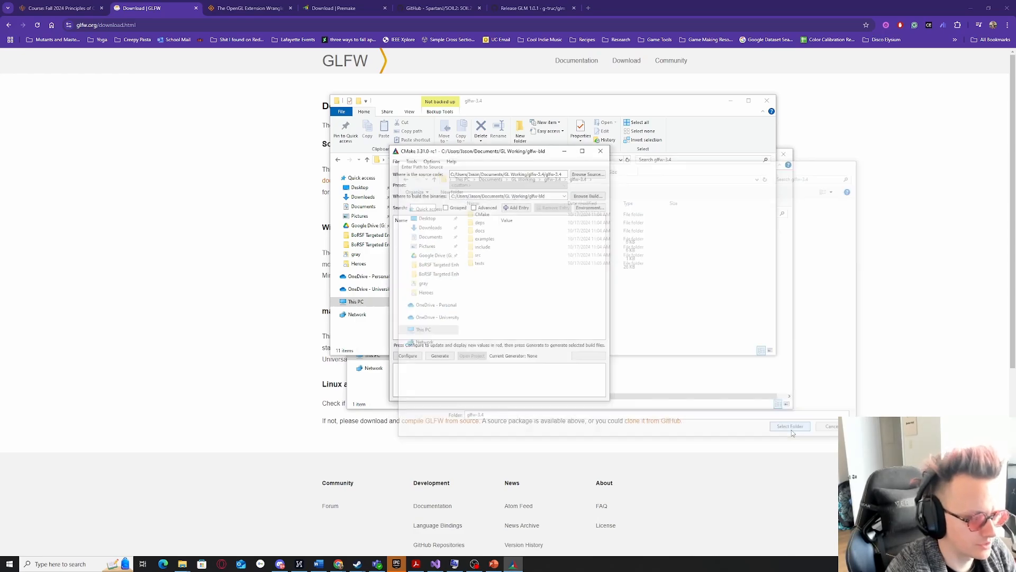
Create a folder named build inside the inner glfw-3.4 folder and set it as the location for the binaries.
{"action": "left_click", "coordinate": [582, 197]}
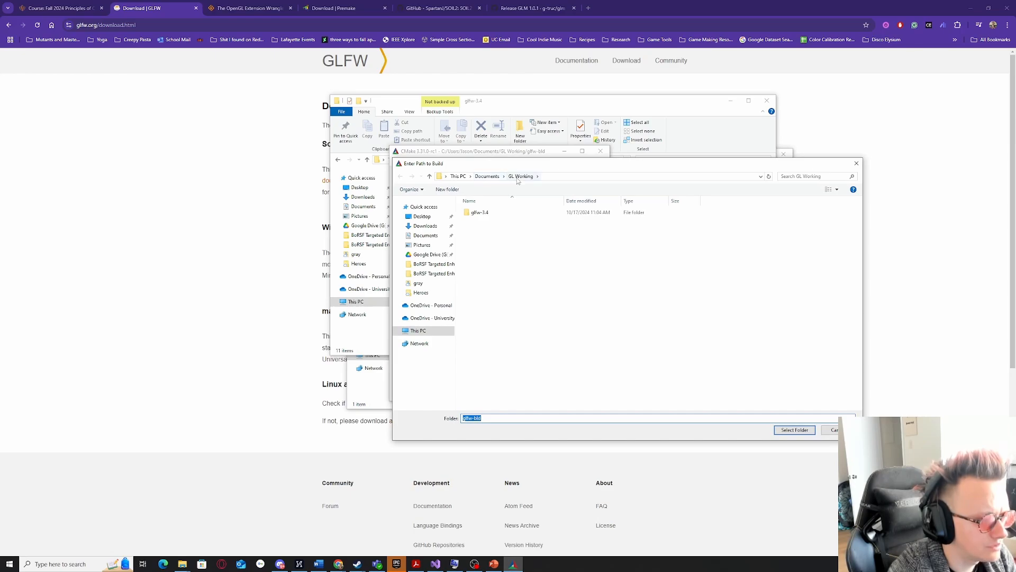
{"action": "double_click", "coordinate": [490, 214]}
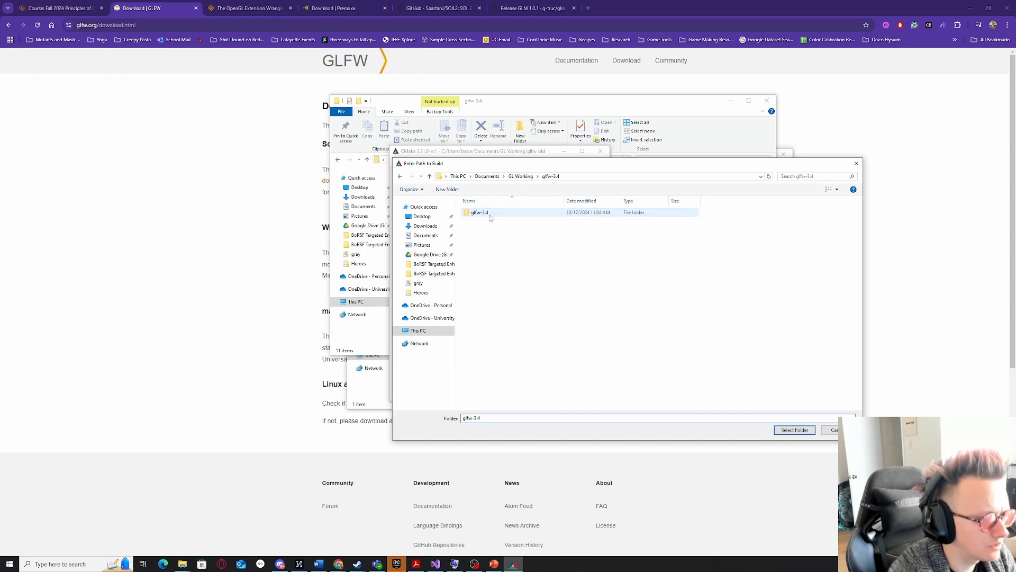
{"action": "double_click", "coordinate": [490, 212]}
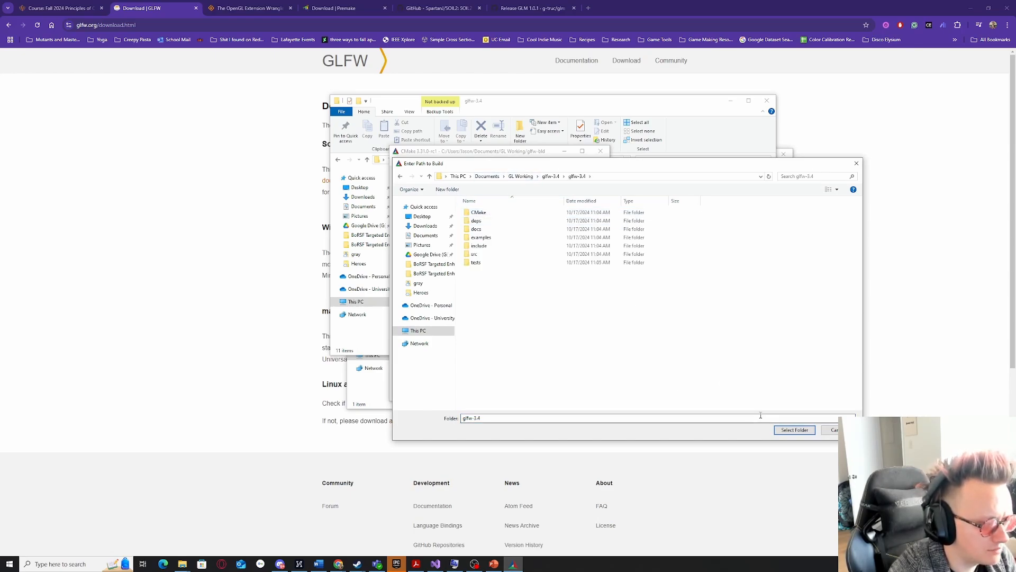
{"action": "left_click", "coordinate": [456, 191]}
{"action": "type", "text": "b"}
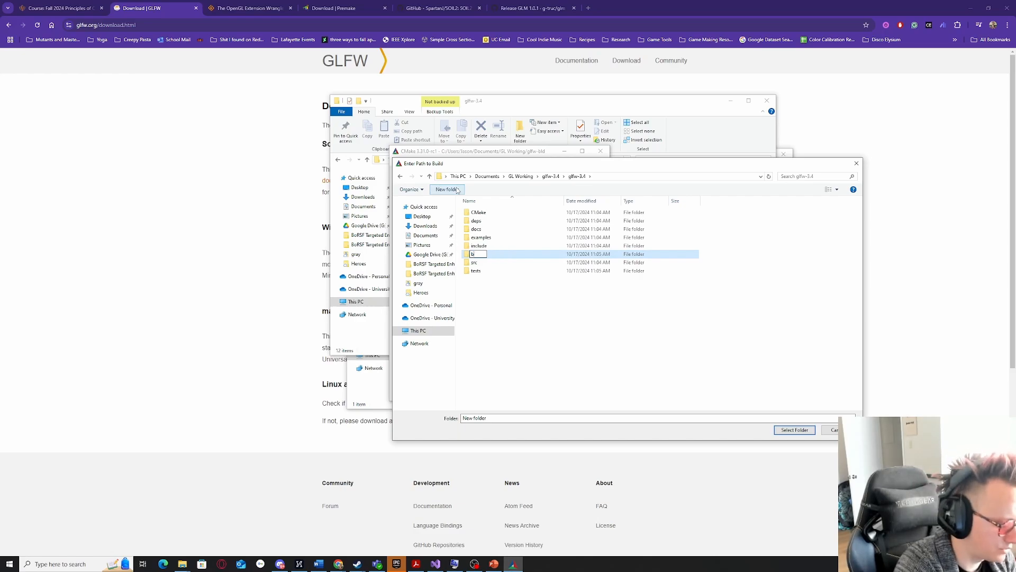
{"action": "type", "text": "uild"}
{"action": "key", "text": "Return"}
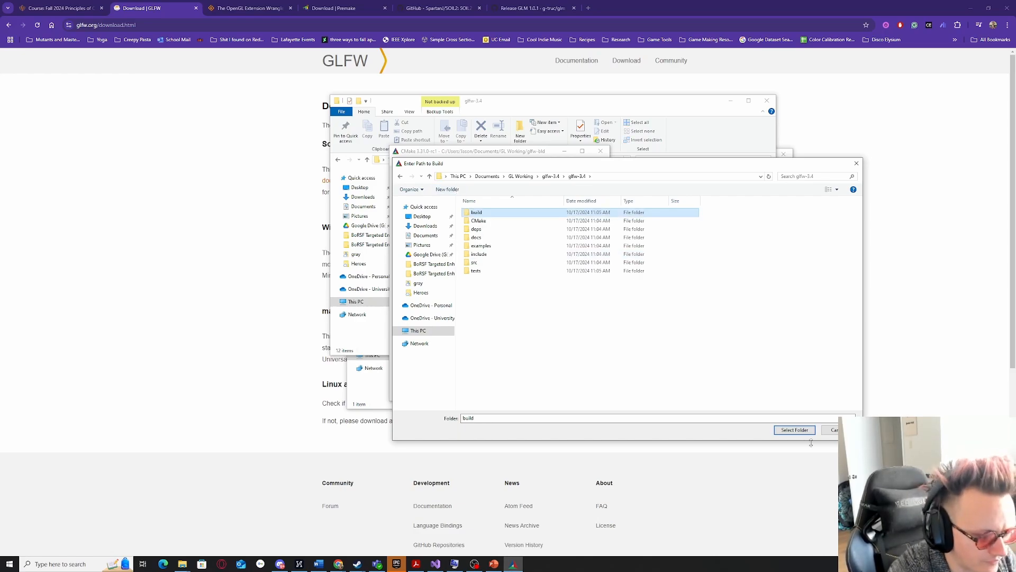
{"action": "left_click", "coordinate": [794, 429]}
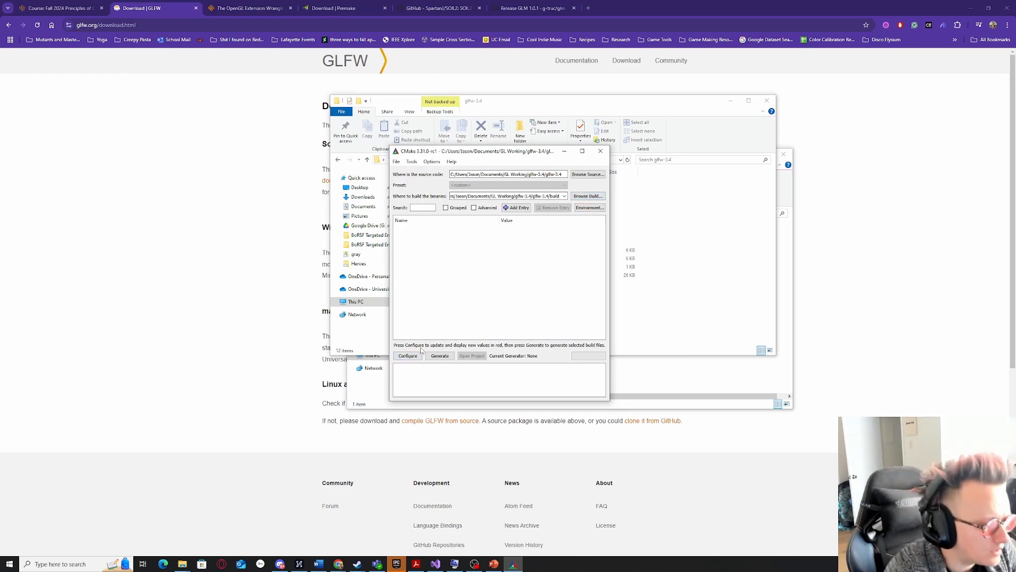
Configure the project twice for Visual Studio 17 2022 with default native compilers, and generate the build files.
{"action": "left_click", "coordinate": [406, 358]}
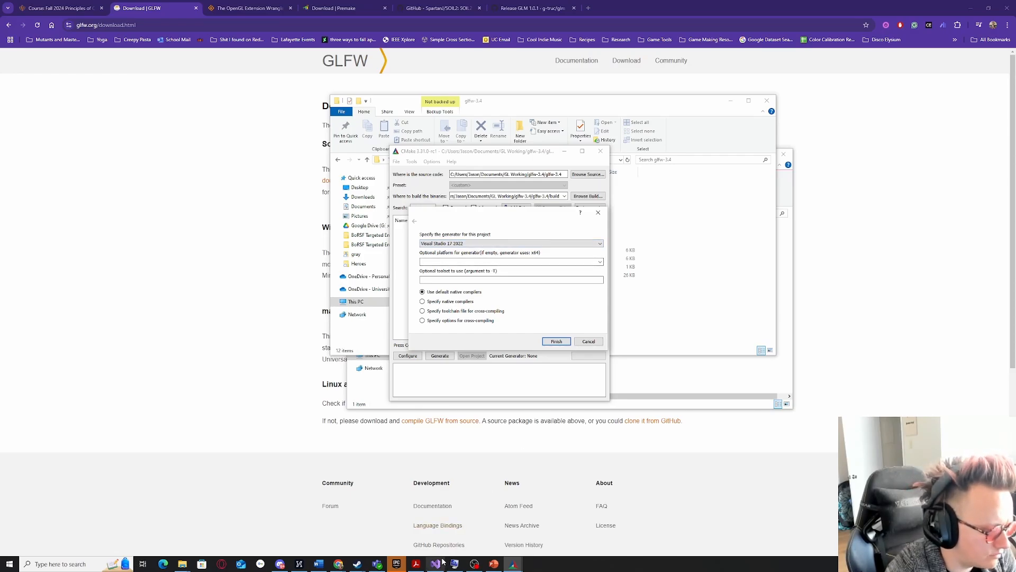
{"action": "mouse_move", "coordinate": [437, 566]}
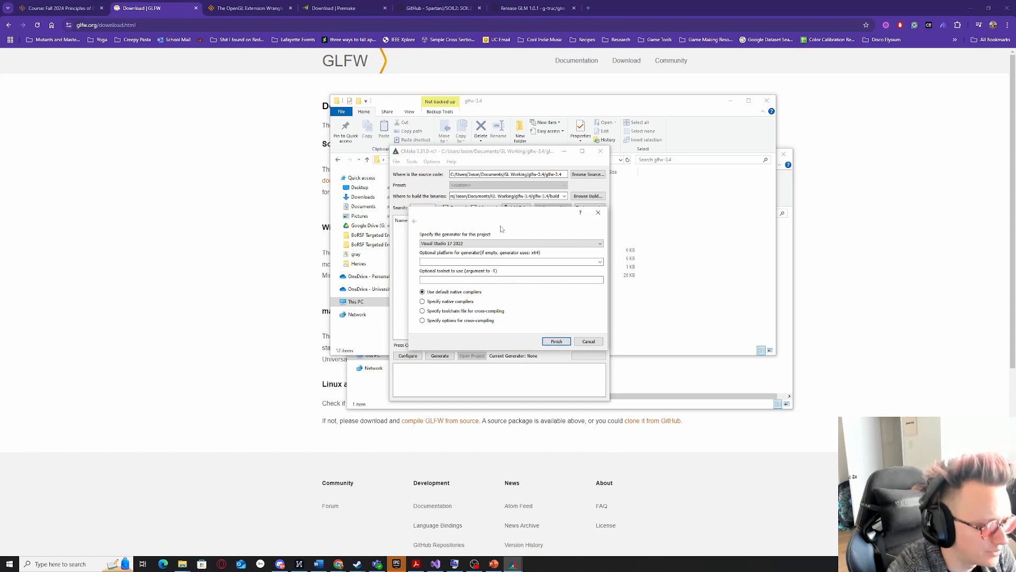
{"action": "left_click", "coordinate": [551, 243]}
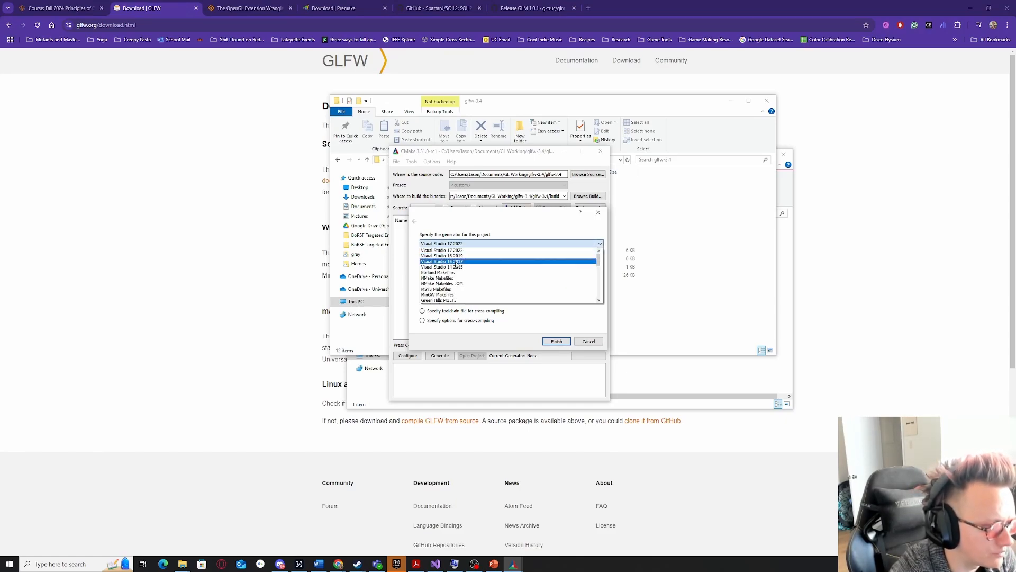
{"action": "left_click", "coordinate": [443, 250]}
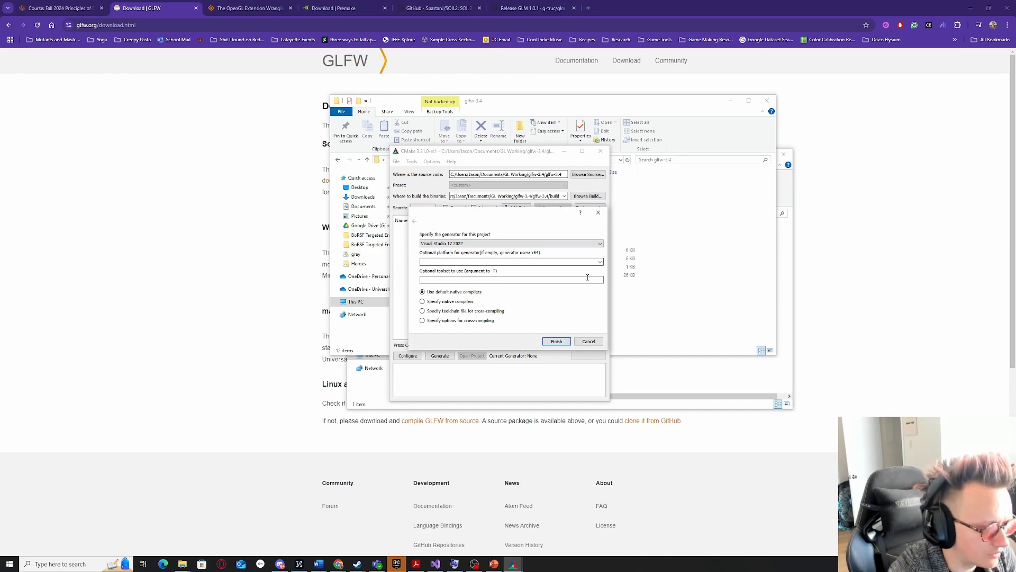
{"action": "left_click", "coordinate": [559, 341]}
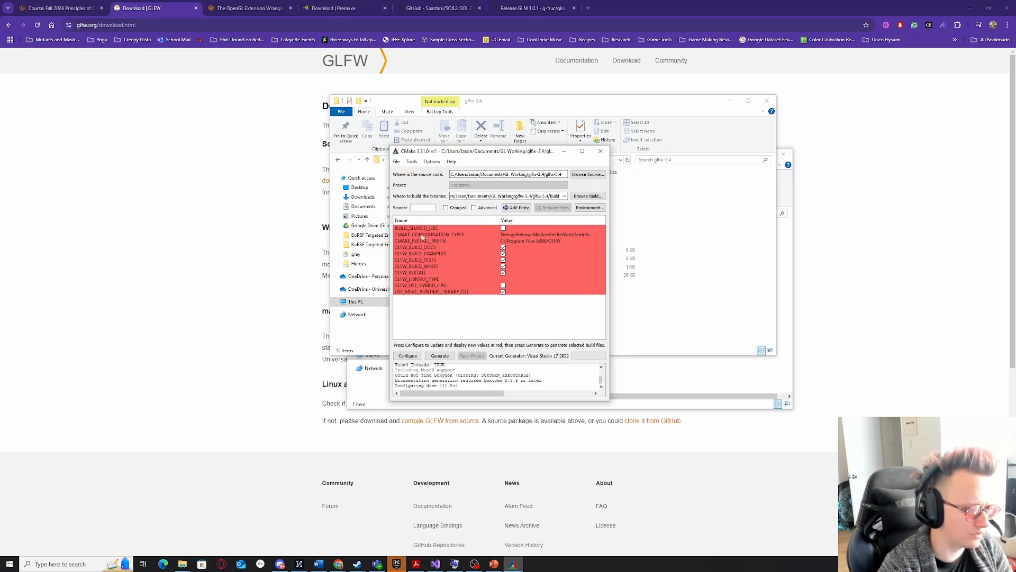
{"action": "left_click", "coordinate": [407, 357]}
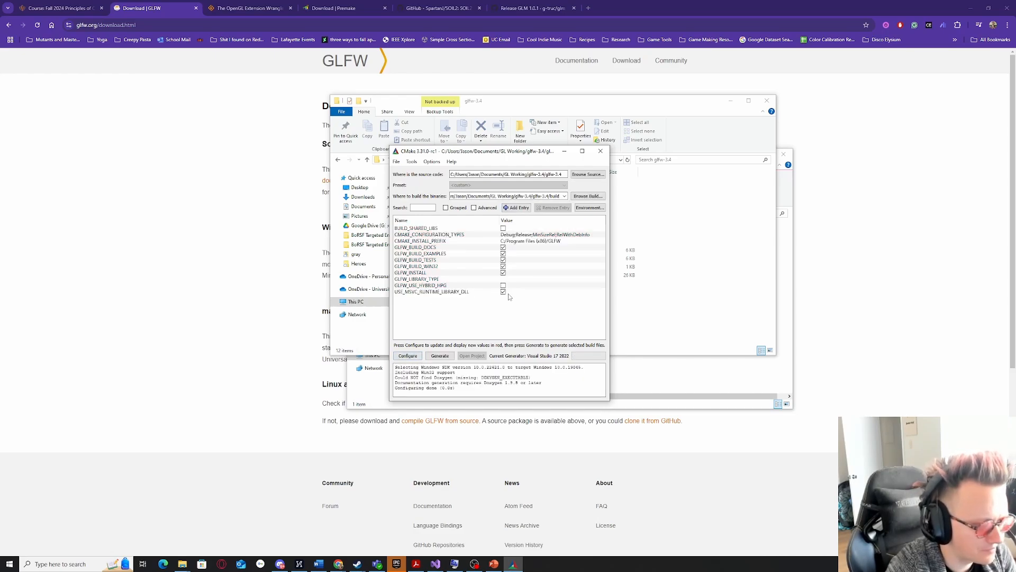
{"action": "left_click", "coordinate": [439, 356]}
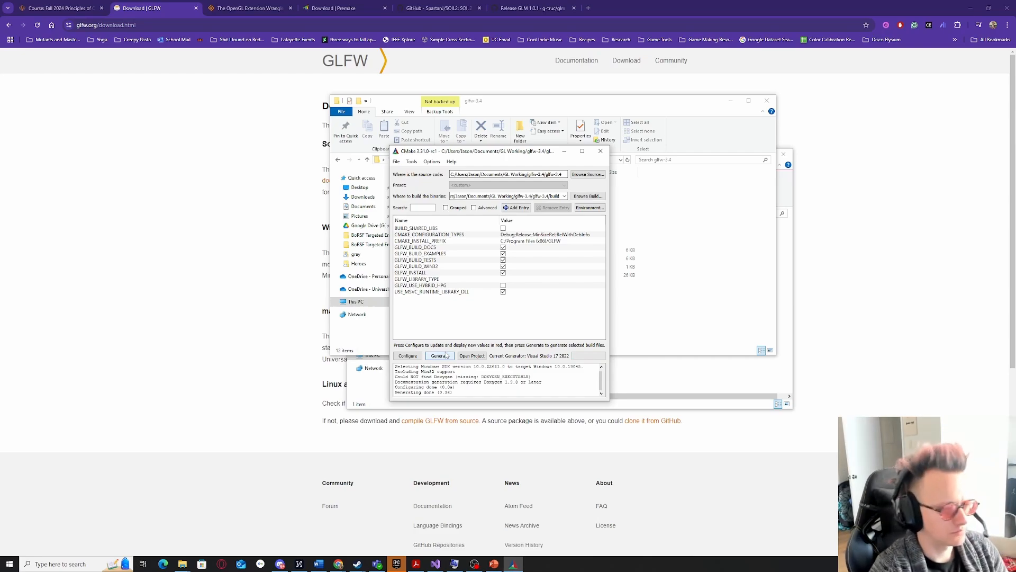
Close CMake, open GLFW.sln from the build folder in Visual Studio, and dismiss the GitHub Copilot notification.
{"action": "left_click", "coordinate": [599, 152]}
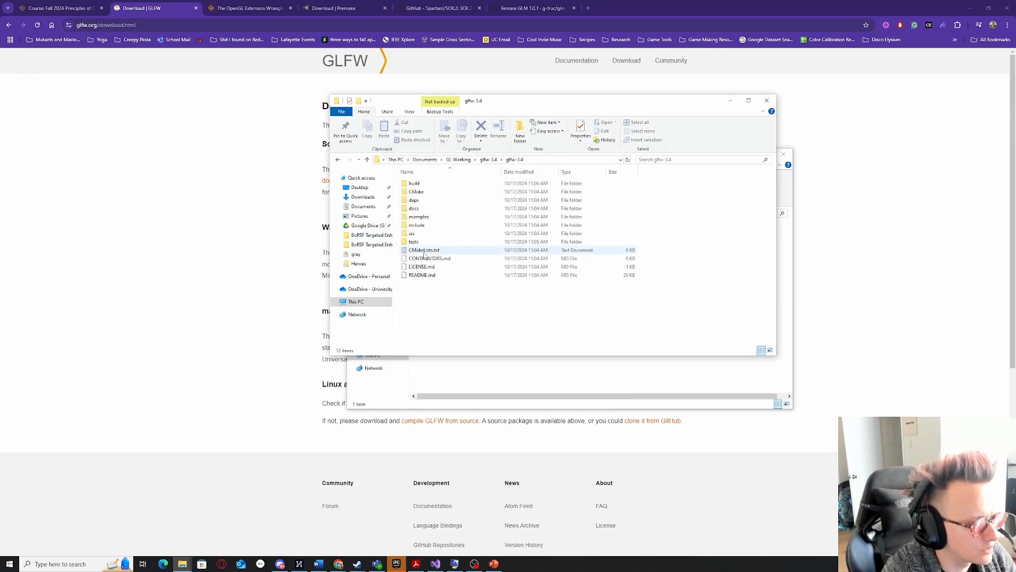
{"action": "double_click", "coordinate": [430, 186]}
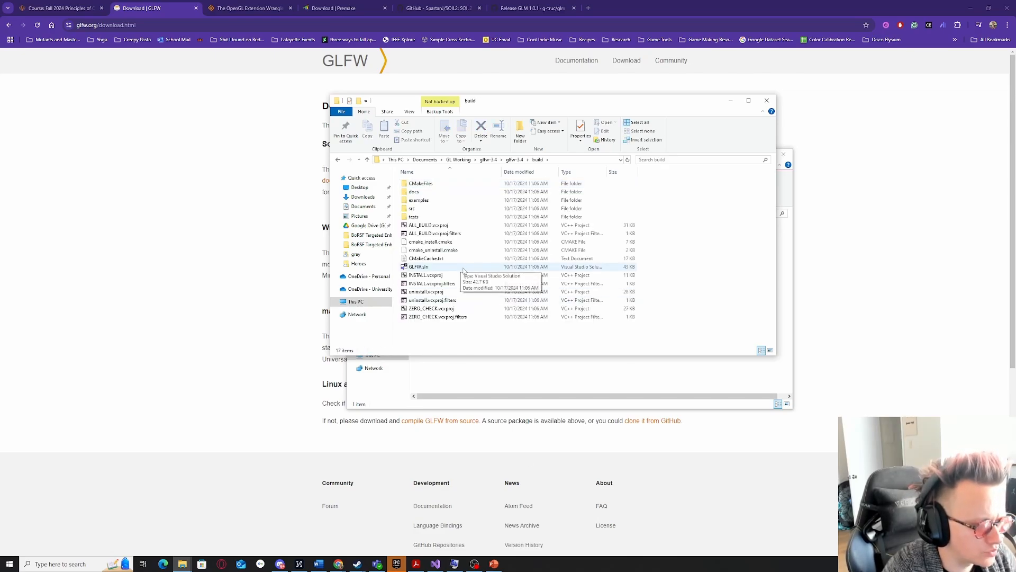
{"action": "double_click", "coordinate": [463, 268]}
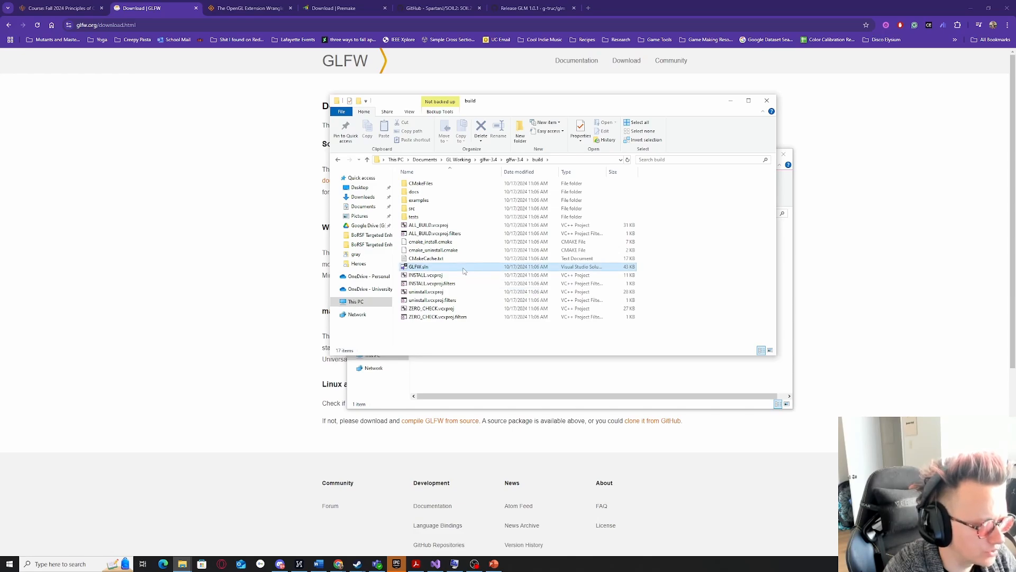
{"action": "left_click", "coordinate": [726, 318]}
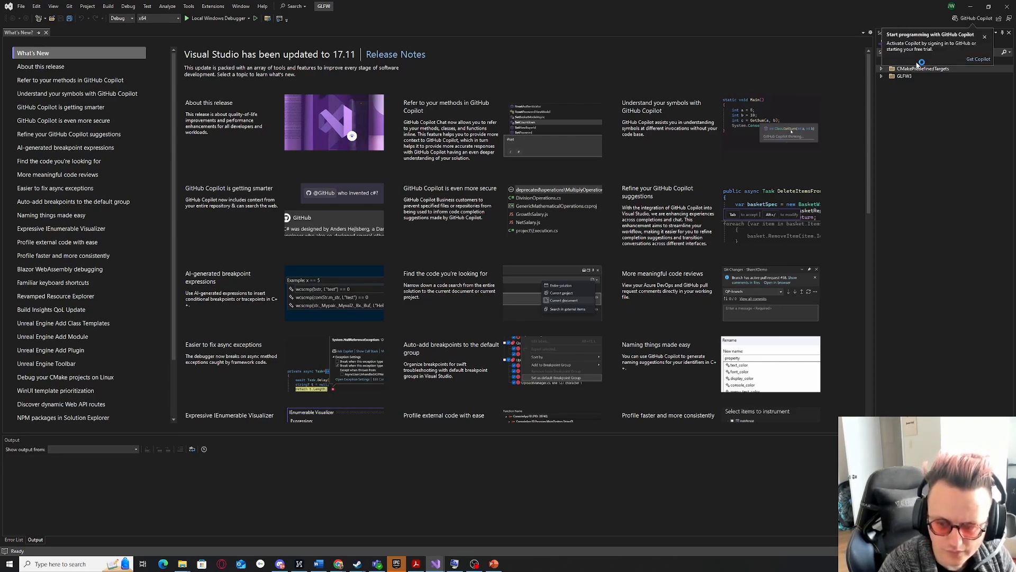
{"action": "left_click", "coordinate": [985, 37]}
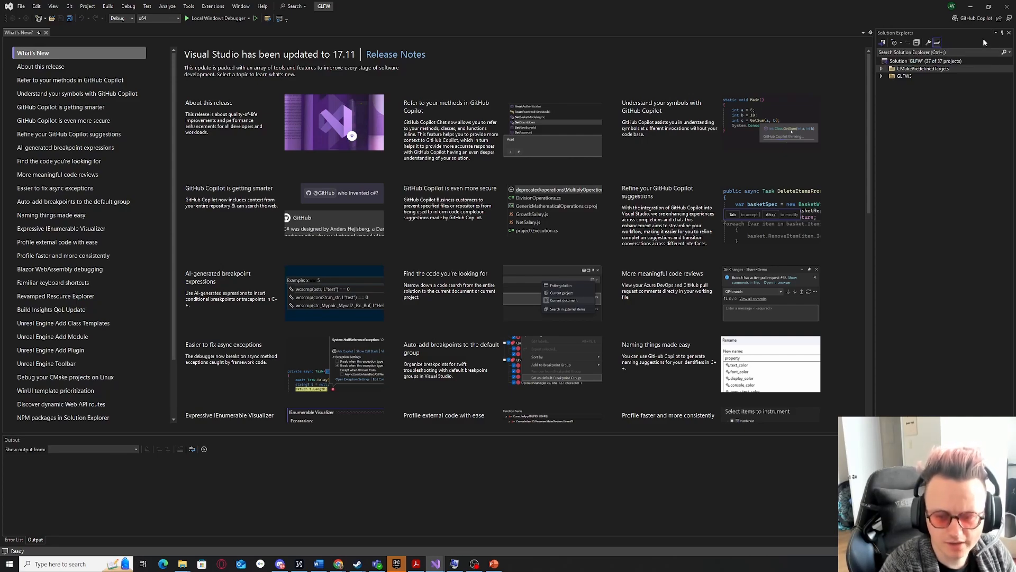
Check the available solution platforms and build the entire GLFW solution for Debug x64.
{"action": "left_click", "coordinate": [154, 18]}
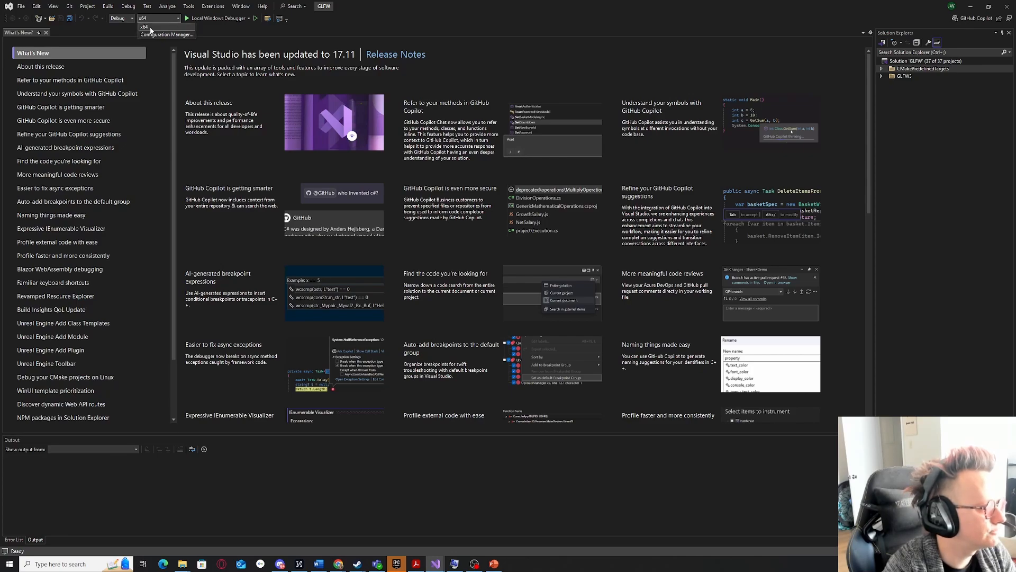
{"action": "left_click", "coordinate": [534, 5]}
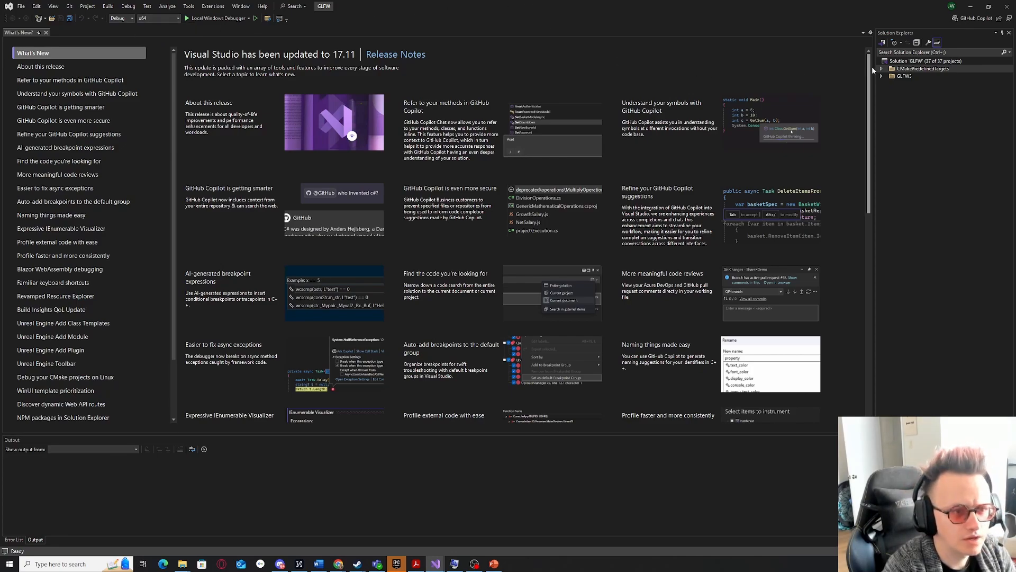
{"action": "left_click", "coordinate": [928, 62]}
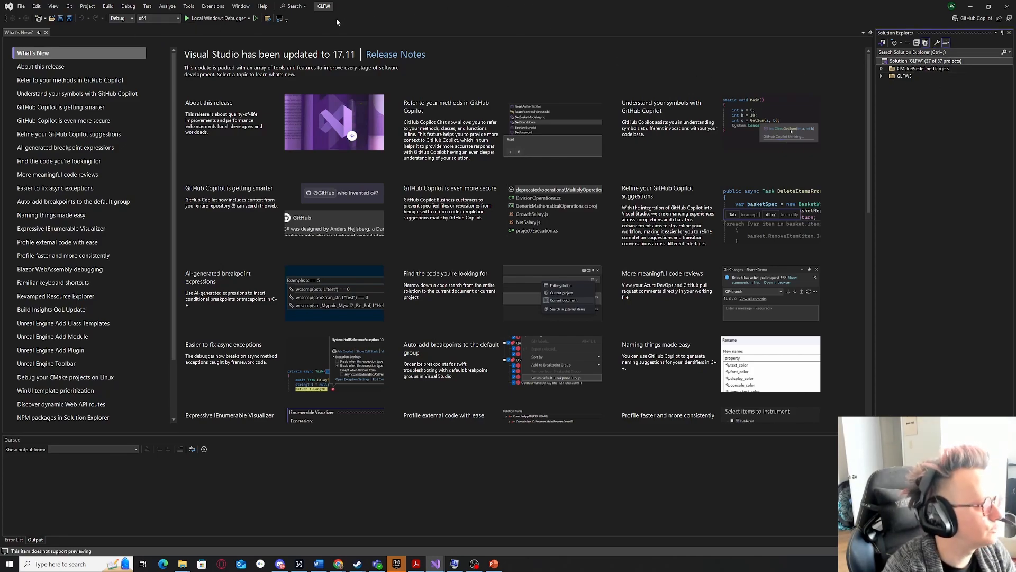
{"action": "right_click", "coordinate": [952, 62]}
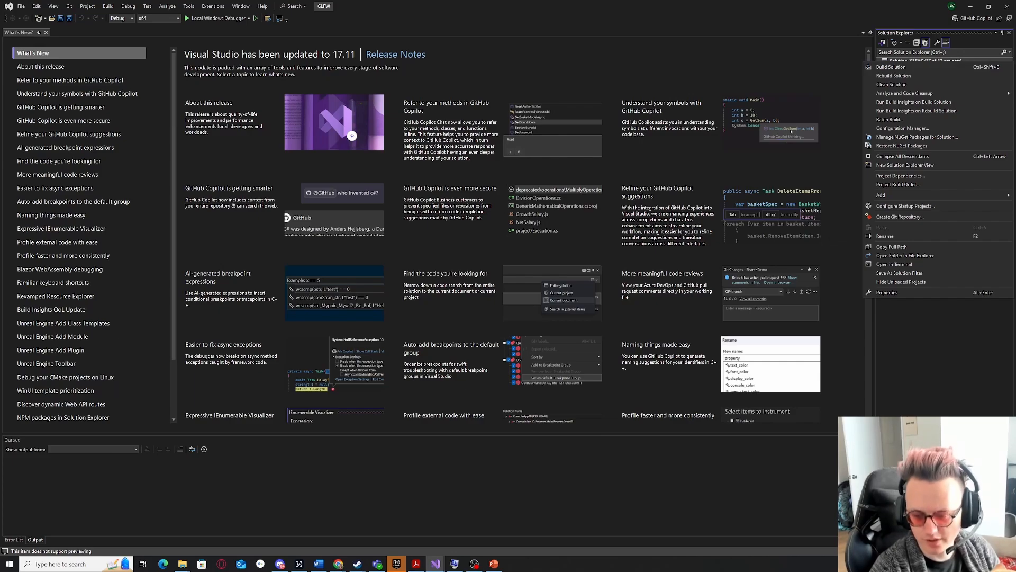
{"action": "key", "text": "Escape"}
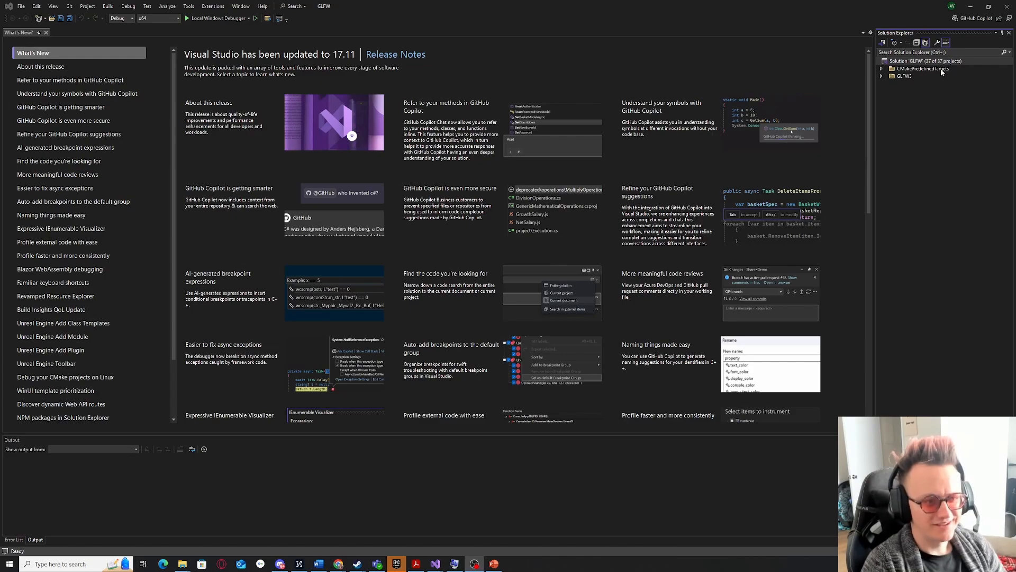
{"action": "right_click", "coordinate": [935, 62]}
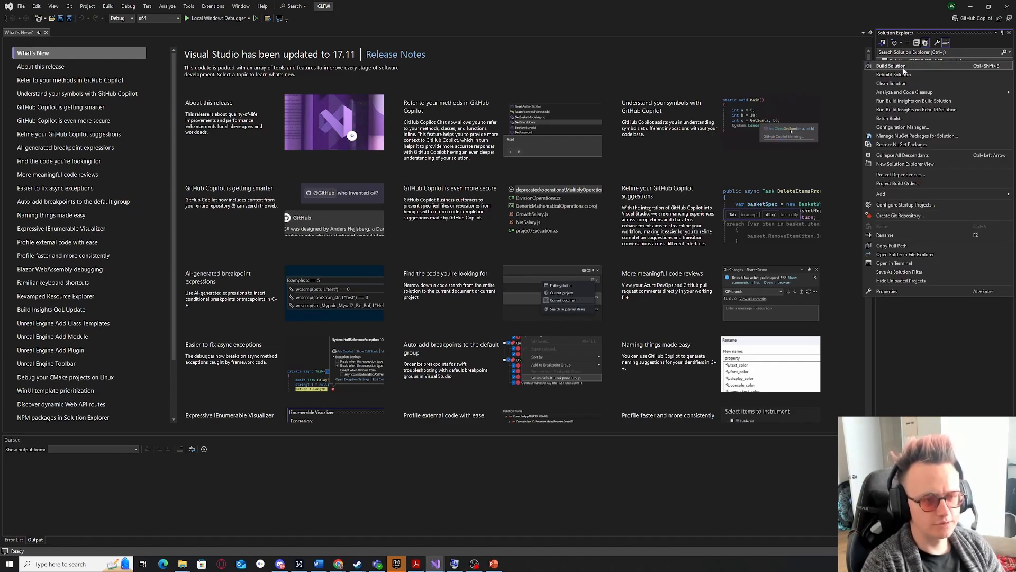
{"action": "left_click", "coordinate": [894, 66]}
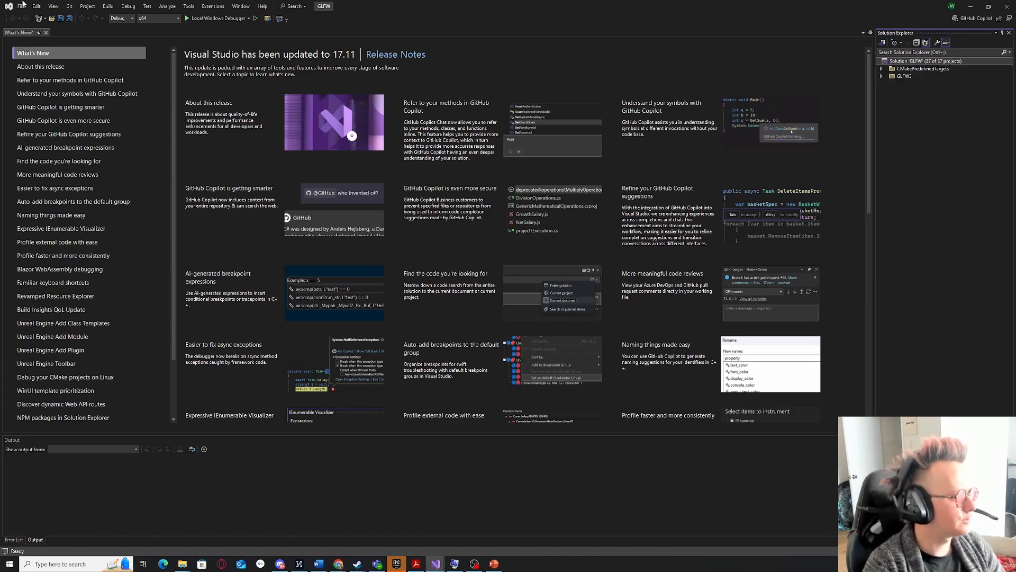
{"action": "left_click", "coordinate": [109, 6]}
{"action": "left_click", "coordinate": [121, 16]}
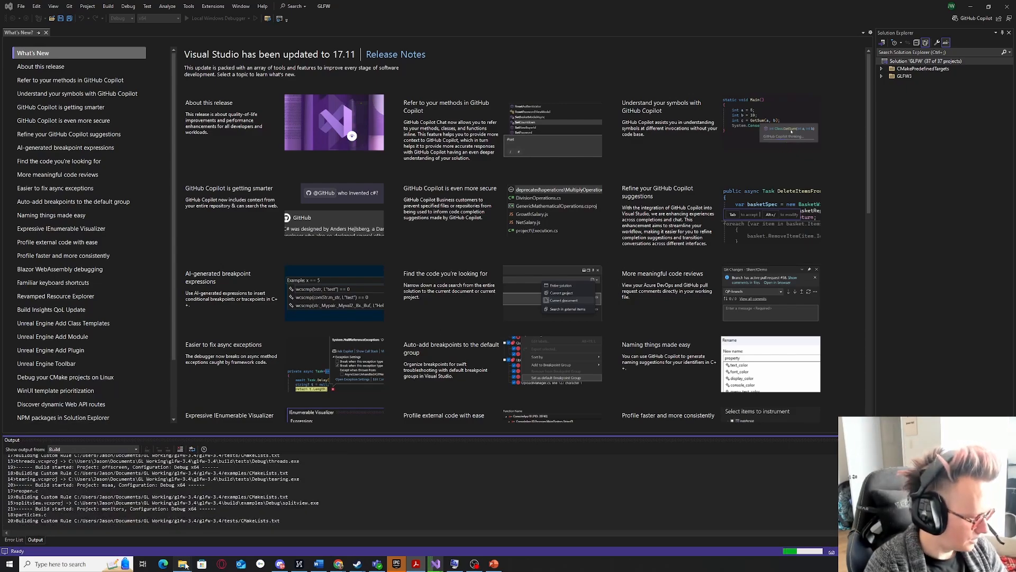
Switch to File Explorer and look for the compiled GLFW library in the source's src folder and in build/src, including glfw.dir.
{"action": "mouse_move", "coordinate": [186, 565]}
{"action": "left_click", "coordinate": [297, 510]}
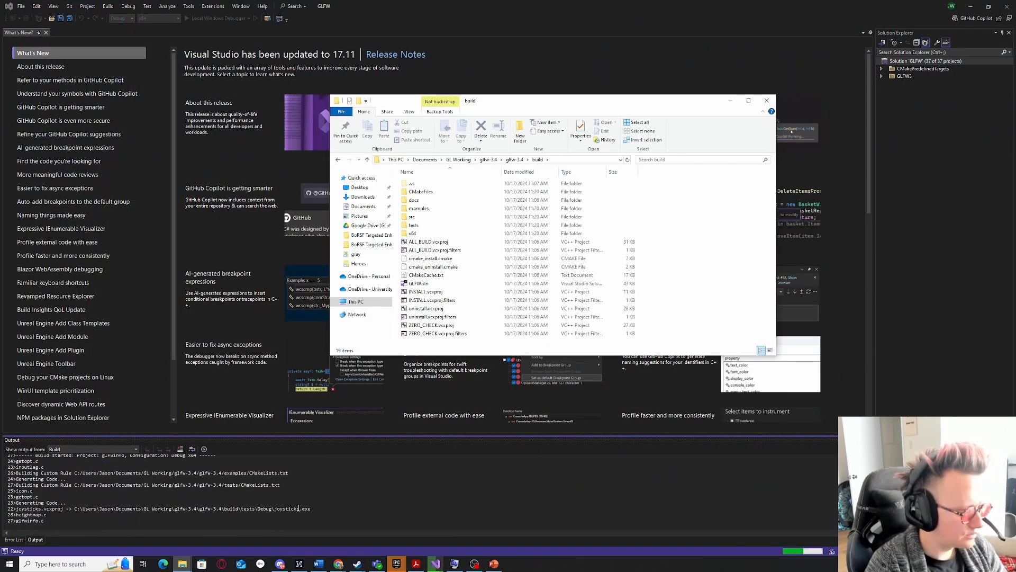
{"action": "left_click", "coordinate": [513, 159]}
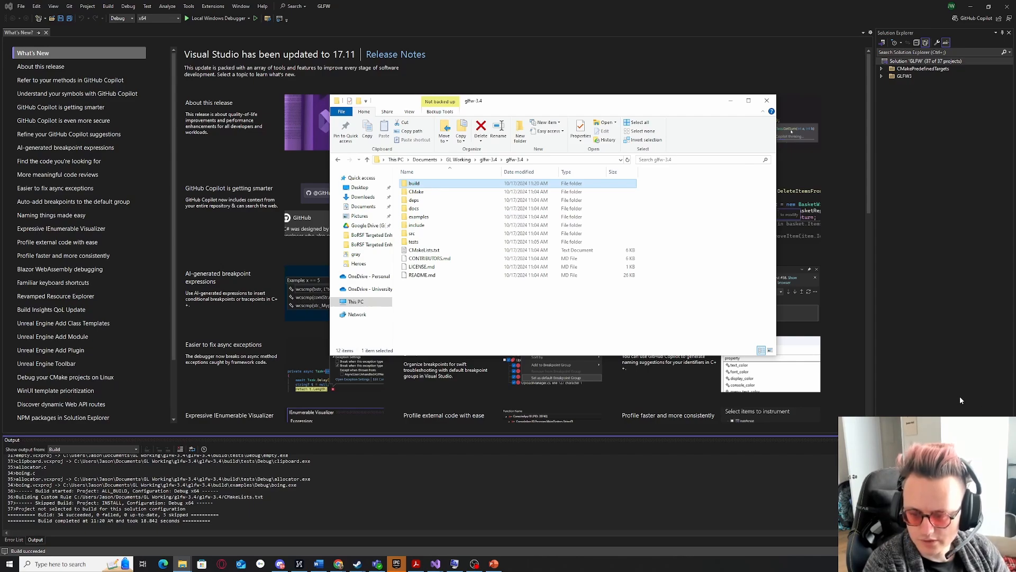
{"action": "double_click", "coordinate": [413, 233]}
{"action": "scroll", "coordinate": [435, 196], "scroll_direction": "down", "scroll_amount": 12}
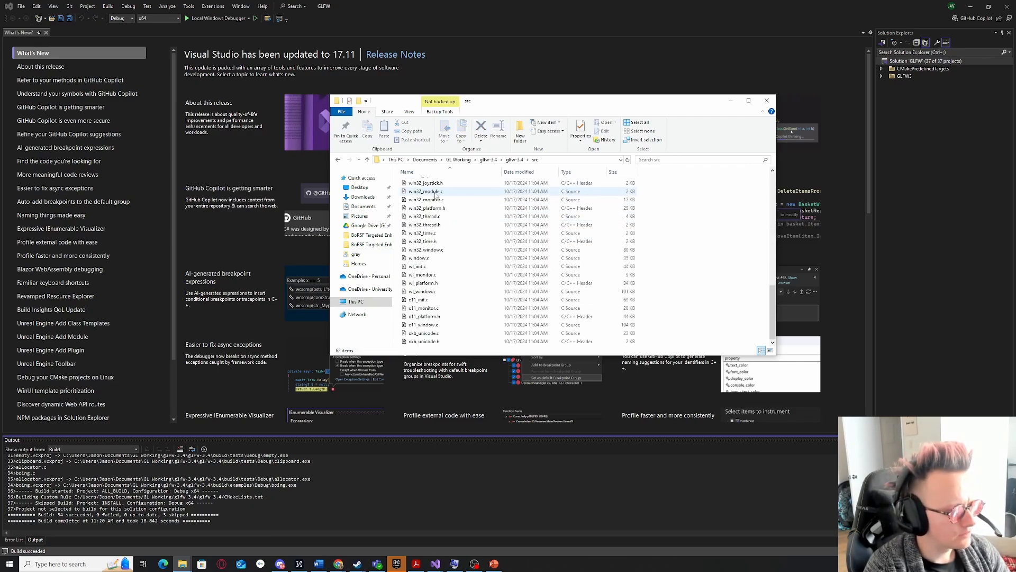
{"action": "key", "text": "alt+Up"}
{"action": "key", "text": "alt+Up"}
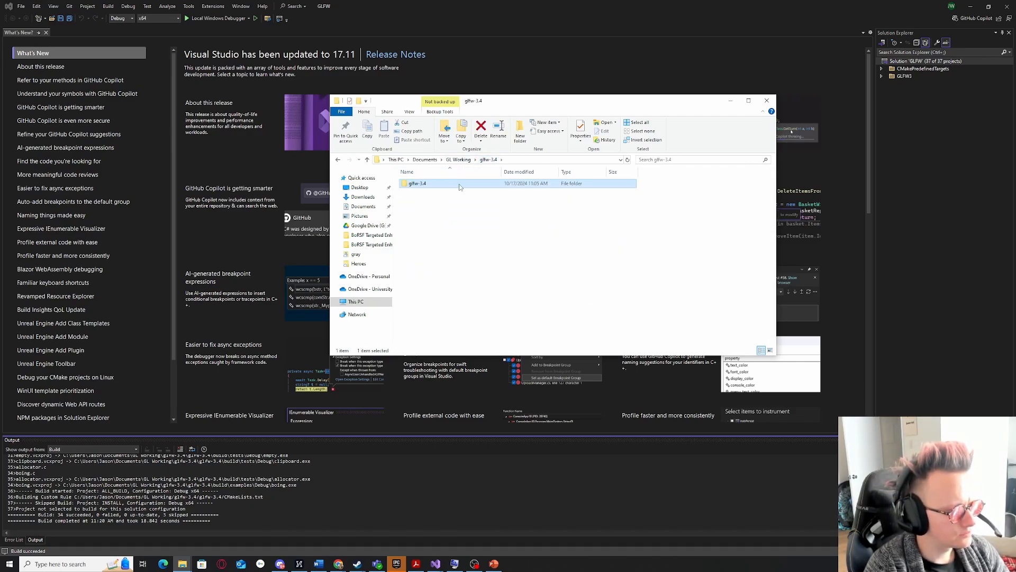
{"action": "double_click", "coordinate": [460, 184]}
{"action": "double_click", "coordinate": [432, 192]}
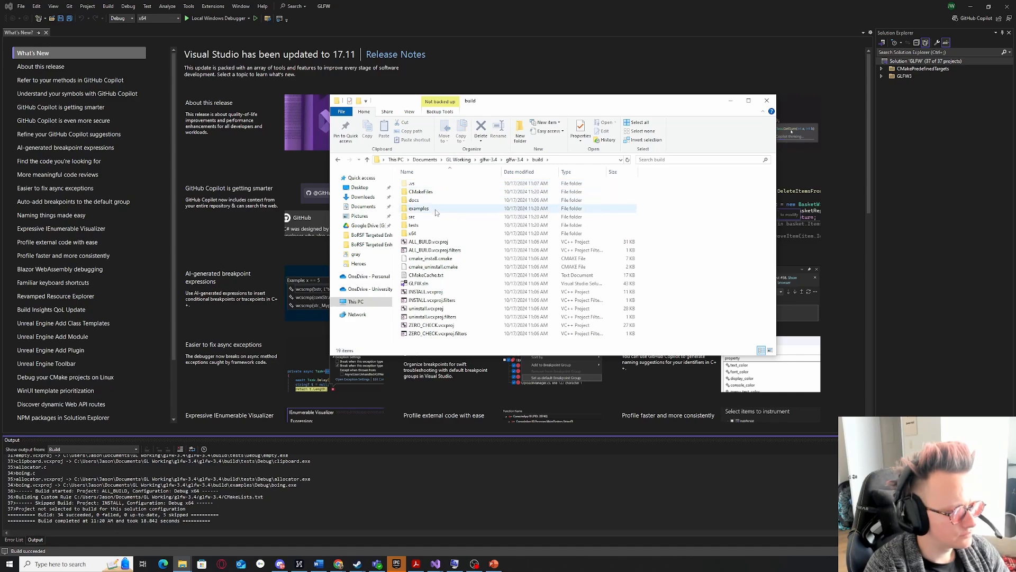
{"action": "double_click", "coordinate": [418, 217]}
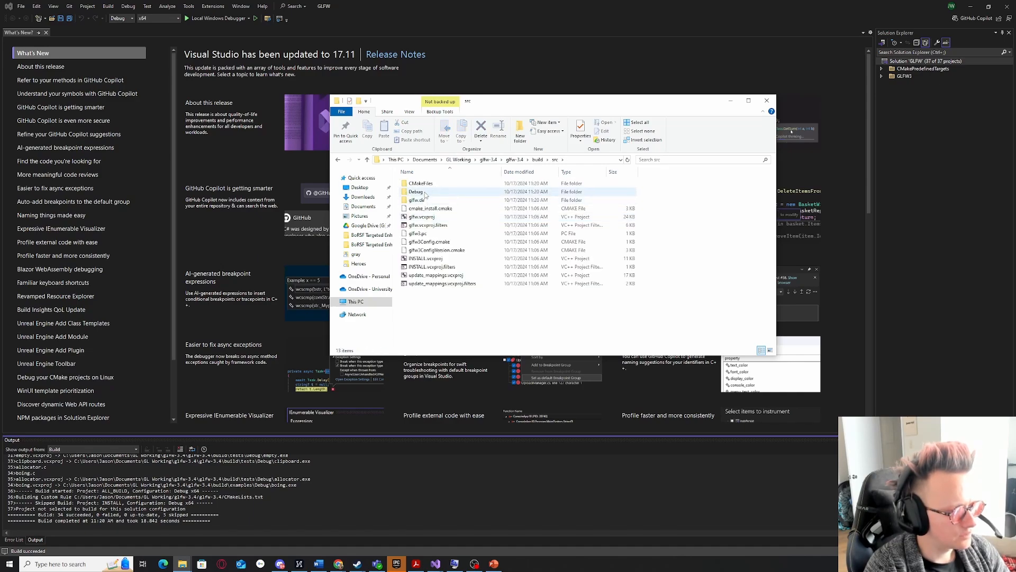
{"action": "double_click", "coordinate": [422, 200]}
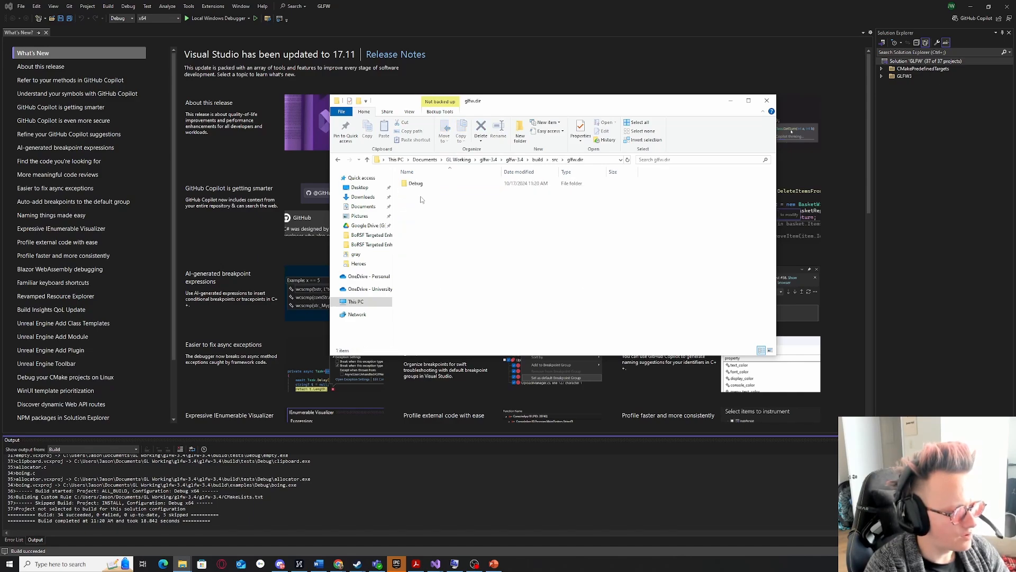
{"action": "key", "text": "alt+Left"}
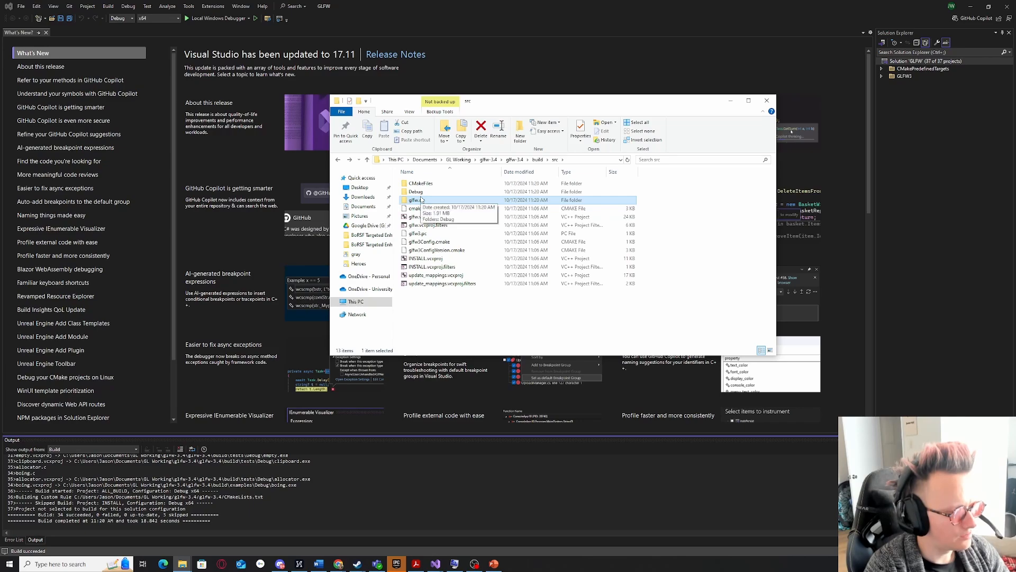
{"action": "key", "text": "alt+Left"}
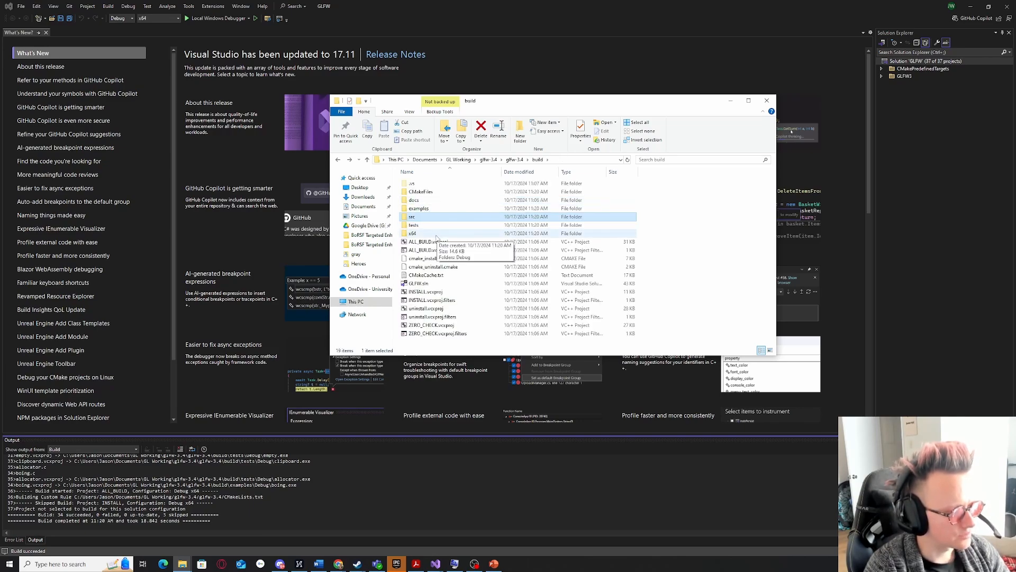
Inspect build/x64/Debug and the GLFW include folder for the library files, ending back in the build folder.
{"action": "double_click", "coordinate": [436, 235]}
{"action": "double_click", "coordinate": [436, 190]}
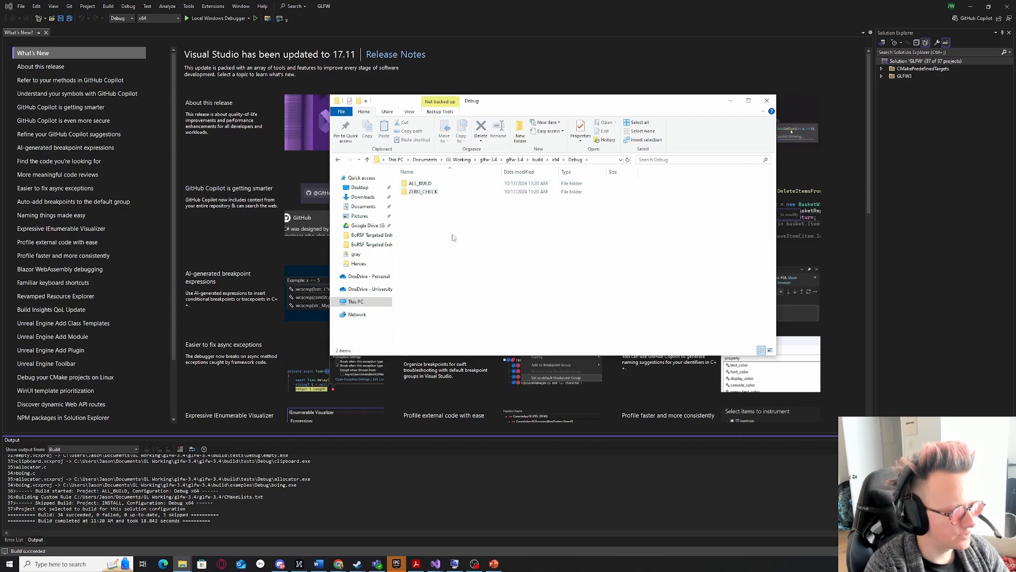
{"action": "key", "text": "alt+Left"}
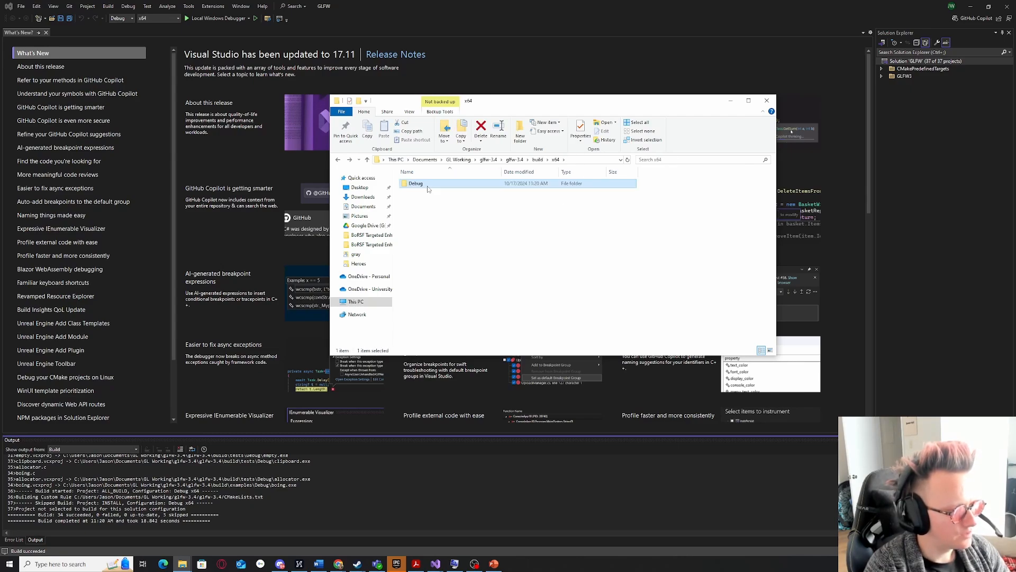
{"action": "key", "text": "alt+Left"}
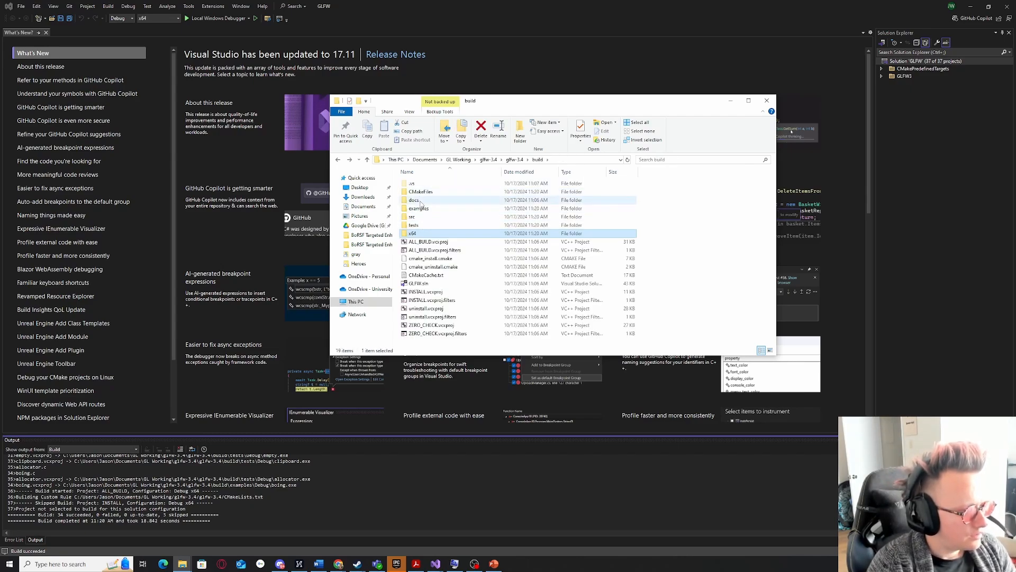
{"action": "key", "text": "alt+Left"}
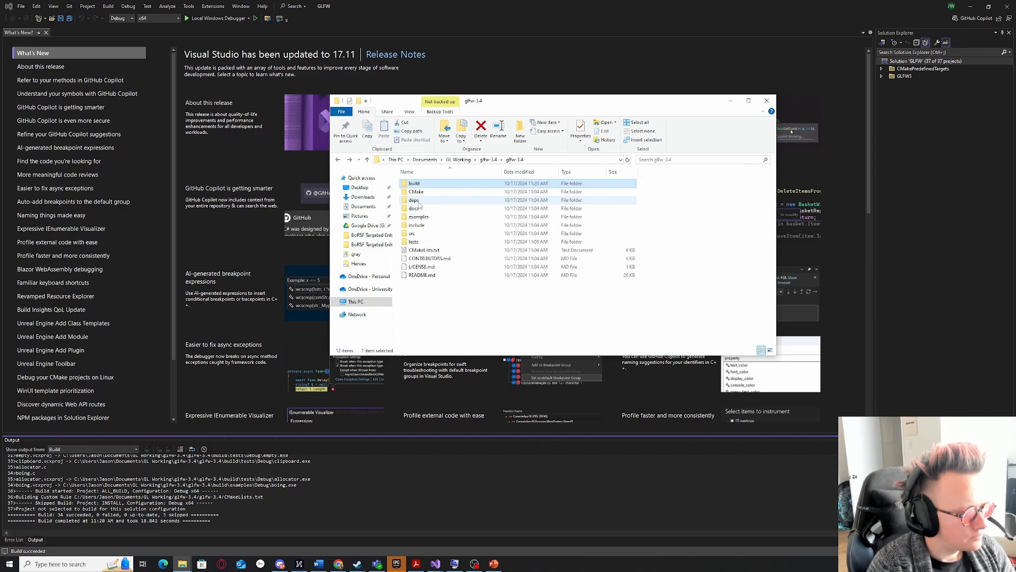
{"action": "left_click", "coordinate": [421, 227]}
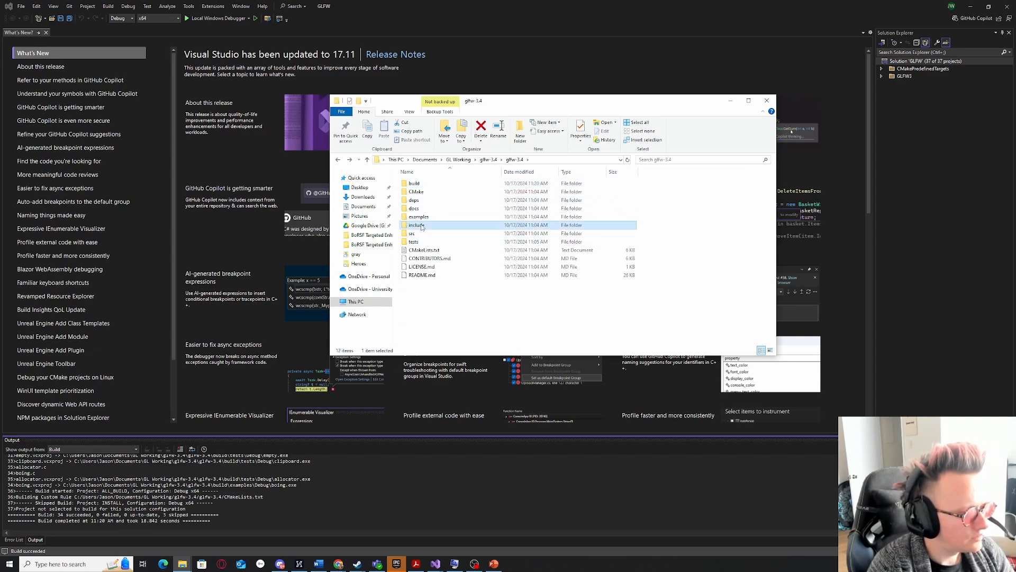
{"action": "double_click", "coordinate": [422, 225]}
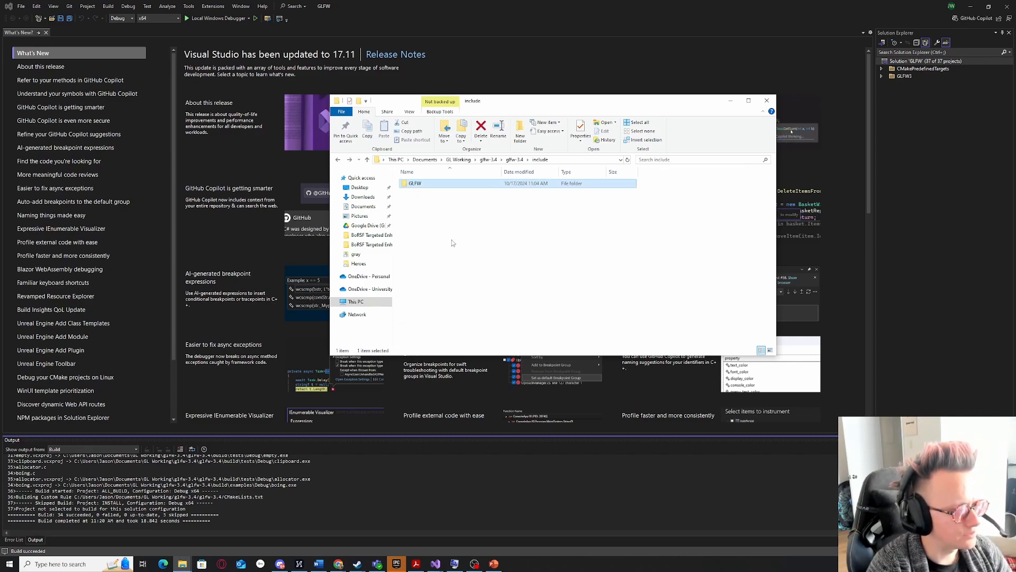
{"action": "key", "text": "alt+Left"}
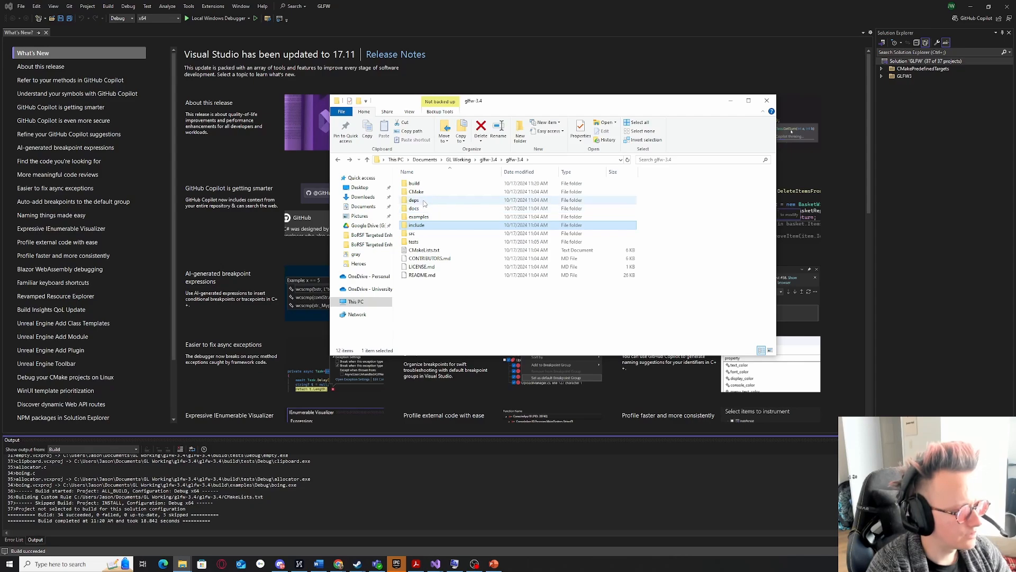
{"action": "double_click", "coordinate": [418, 184]}
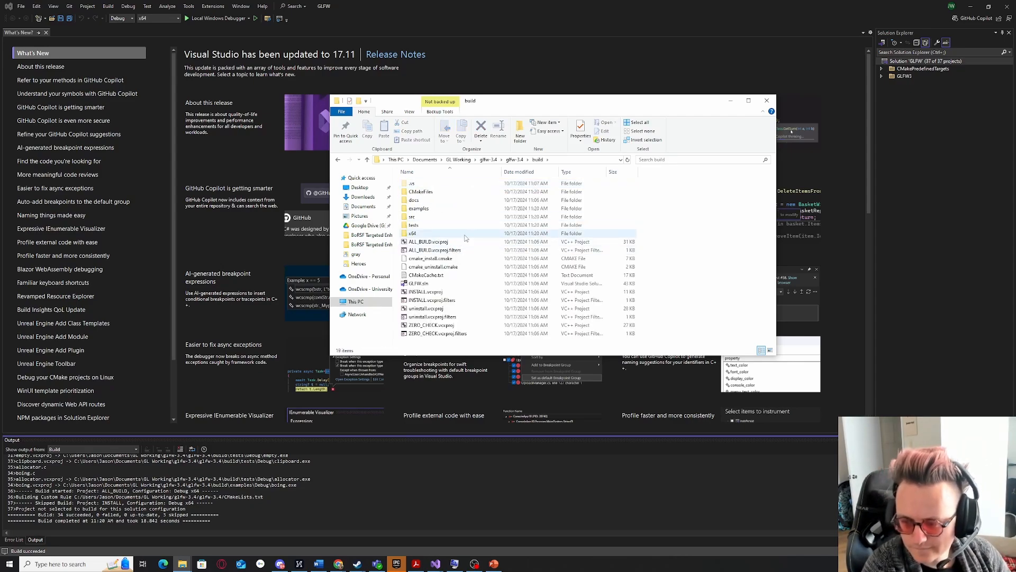
Read the Visual Studio build output for the glfw project's library output path, and return to the build folder in File Explorer.
{"action": "left_click", "coordinate": [69, 507]}
{"action": "scroll", "coordinate": [69, 507], "scroll_direction": "up", "scroll_amount": 3}
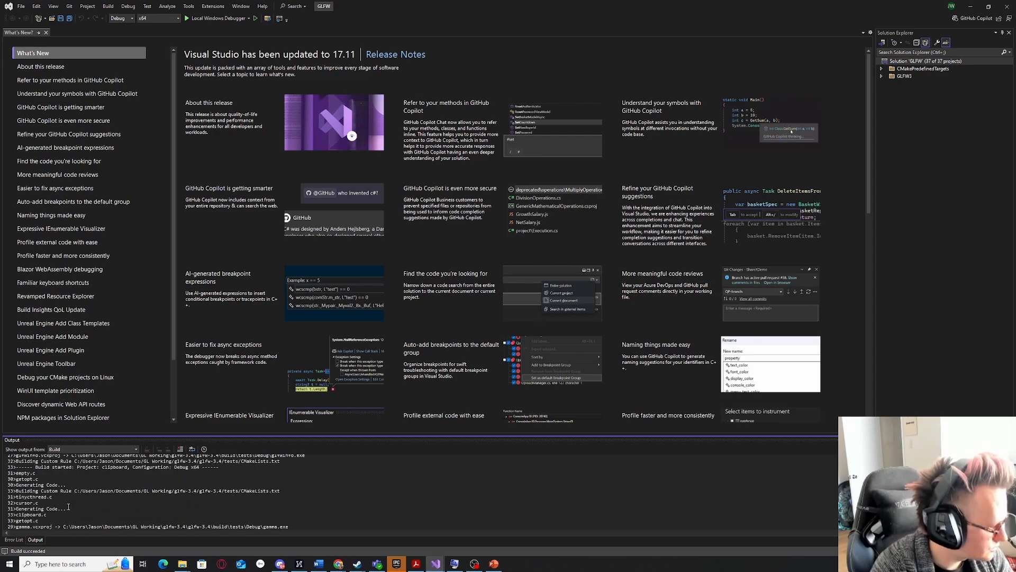
{"action": "scroll", "coordinate": [69, 507], "scroll_direction": "up", "scroll_amount": 15}
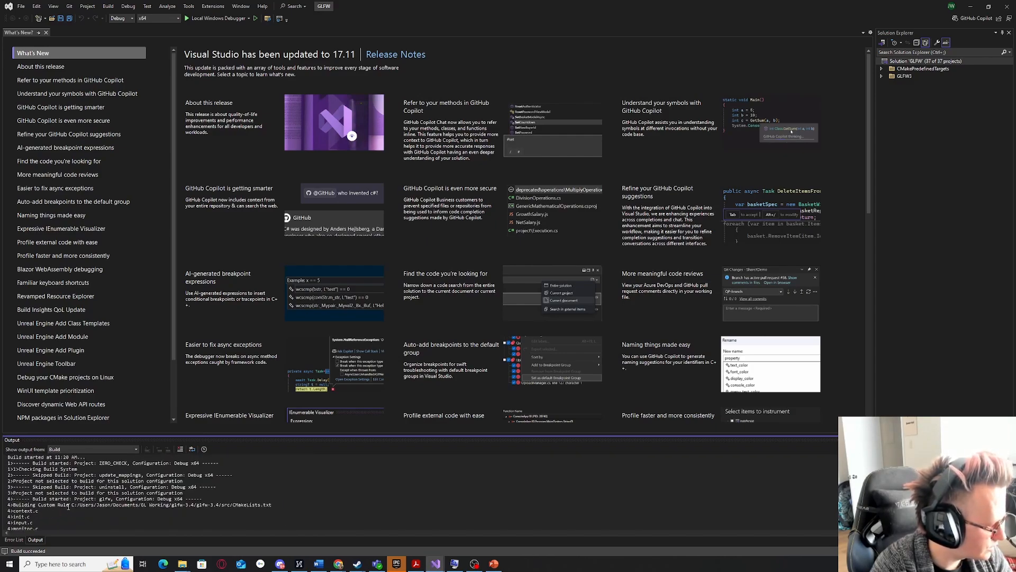
{"action": "left_click_drag", "start_coordinate": [255, 505], "coordinate": [59, 504]}
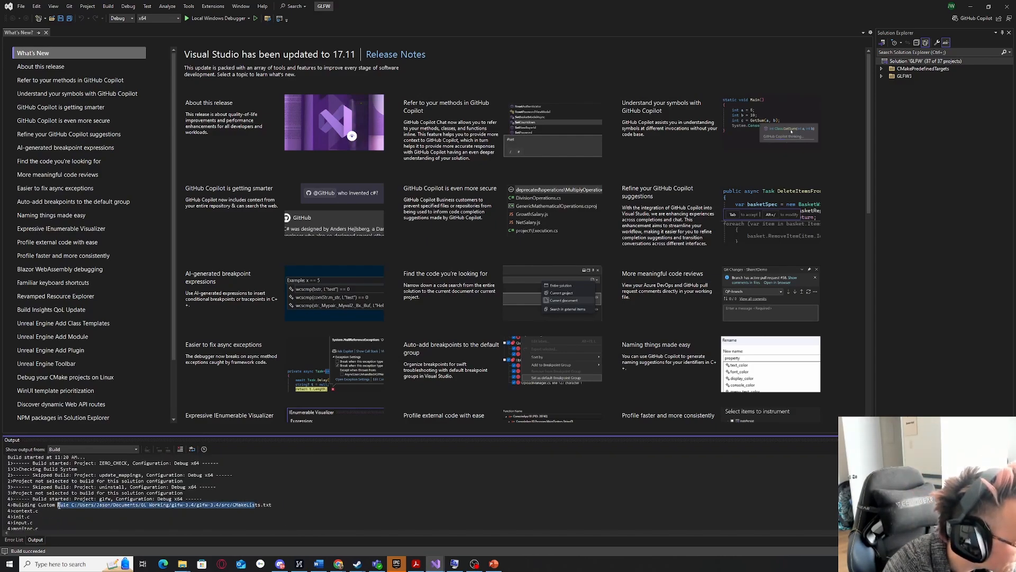
{"action": "left_click", "coordinate": [59, 504]}
{"action": "scroll", "coordinate": [65, 484], "scroll_direction": "down", "scroll_amount": 8}
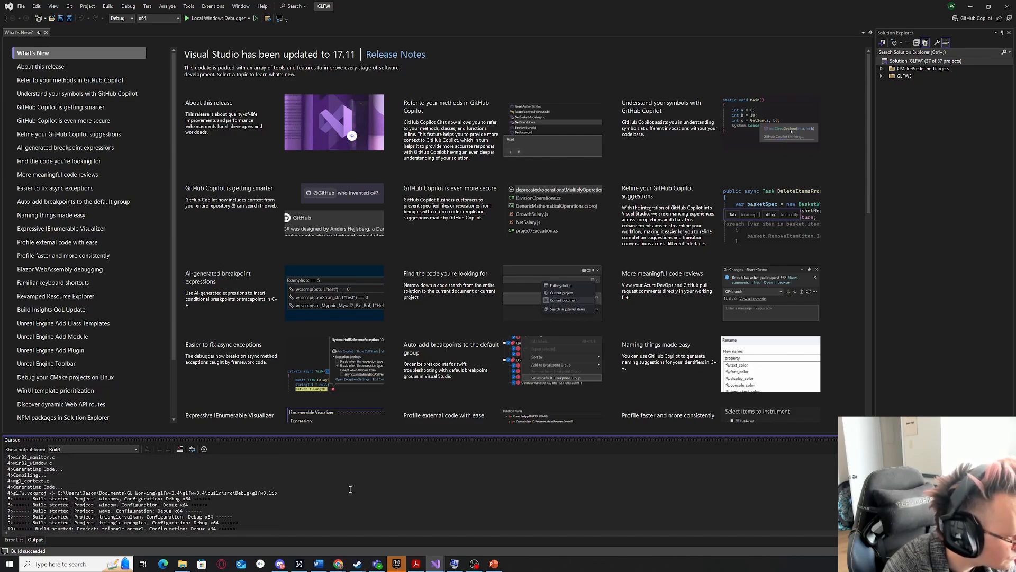
{"action": "key", "text": "alt+Tab"}
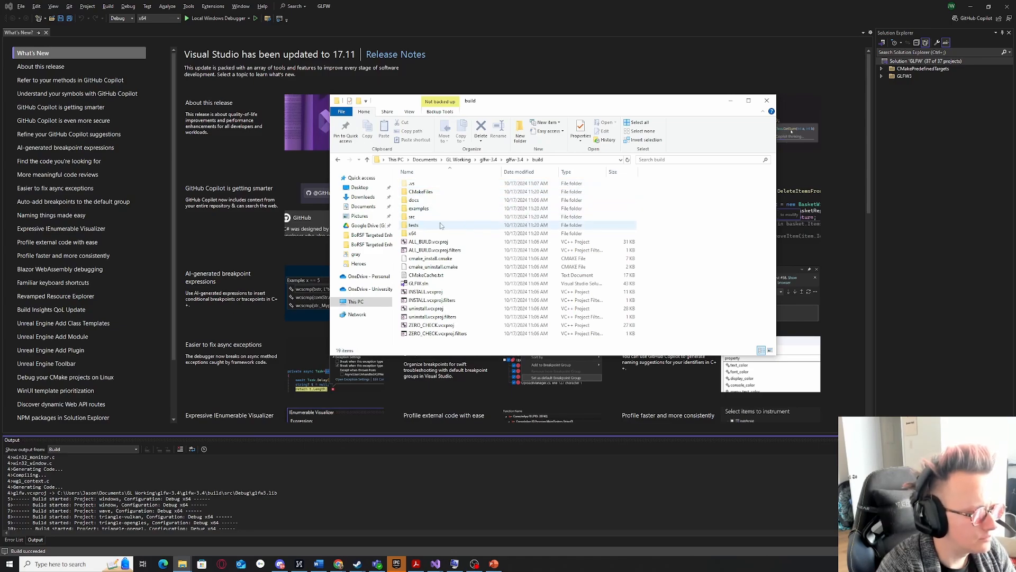
Open build/src/Debug, select glfw3.lib, and move the folder window aside to make room for another.
{"action": "double_click", "coordinate": [423, 217]}
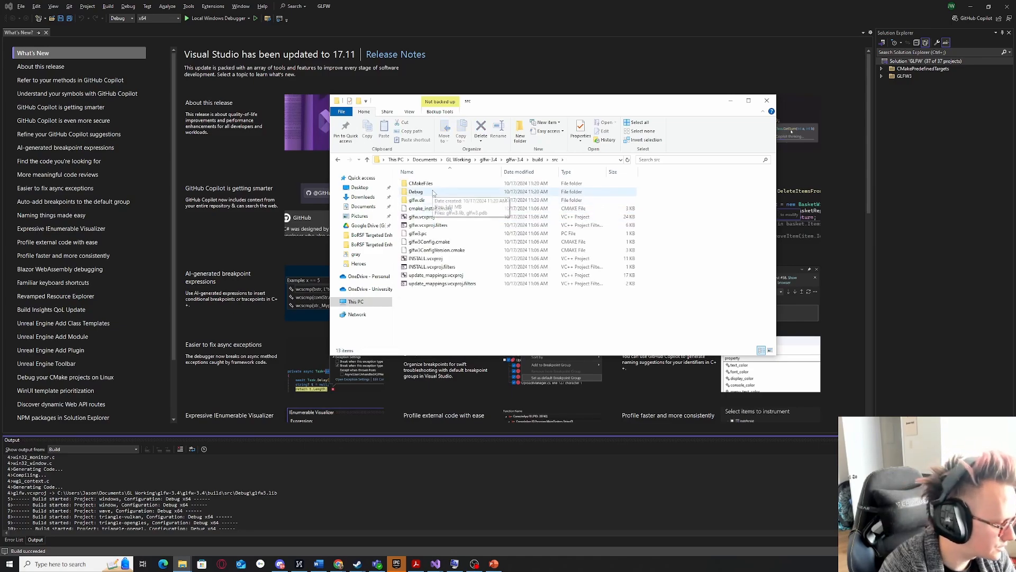
{"action": "double_click", "coordinate": [433, 191]}
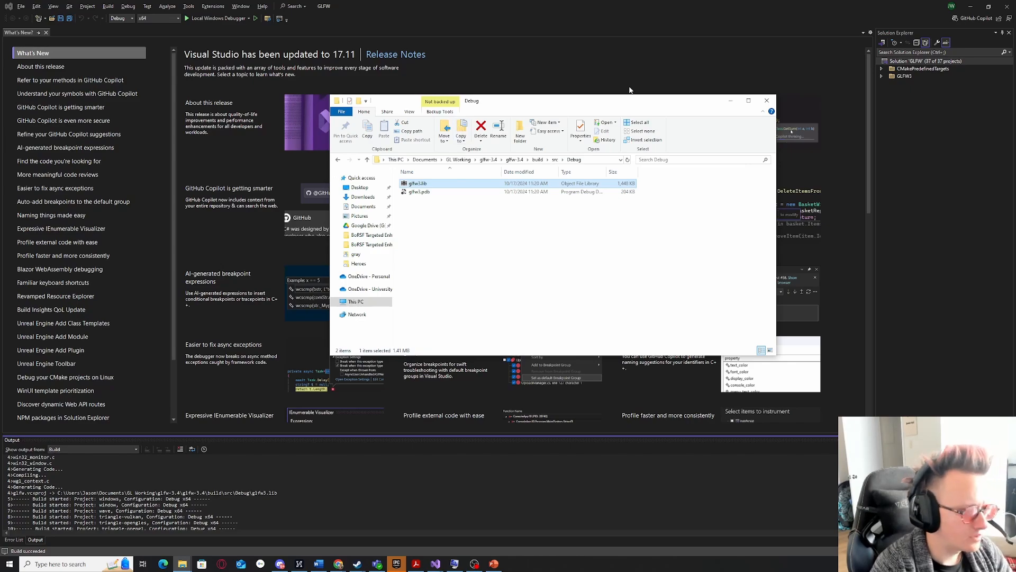
{"action": "left_click_drag", "start_coordinate": [626, 102], "coordinate": [341, 141]}
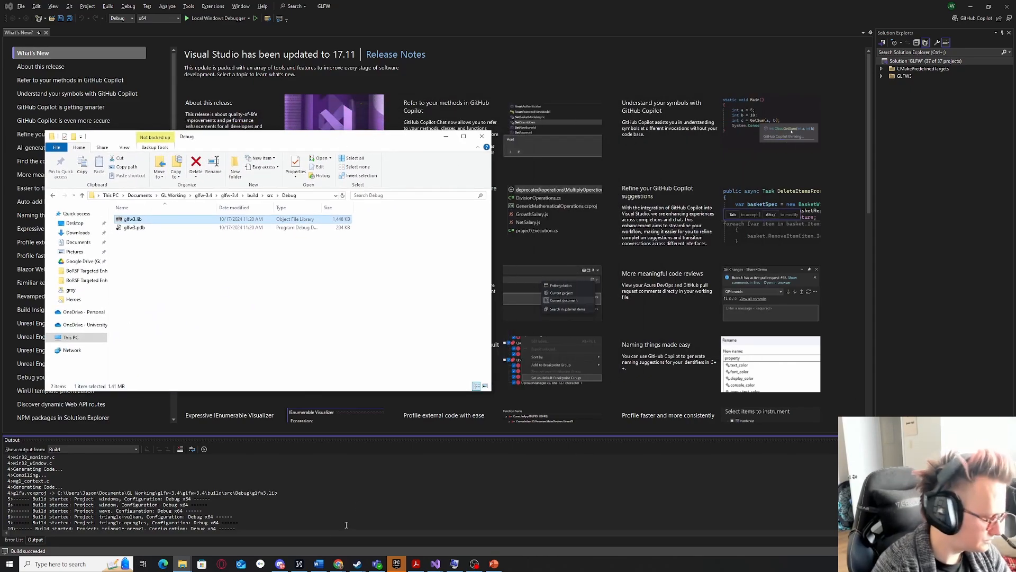
Open a second File Explorer window beside the first and open glew-2.1.0-win32.zip in Documents/GL Working.
{"action": "middle_click", "coordinate": [181, 564]}
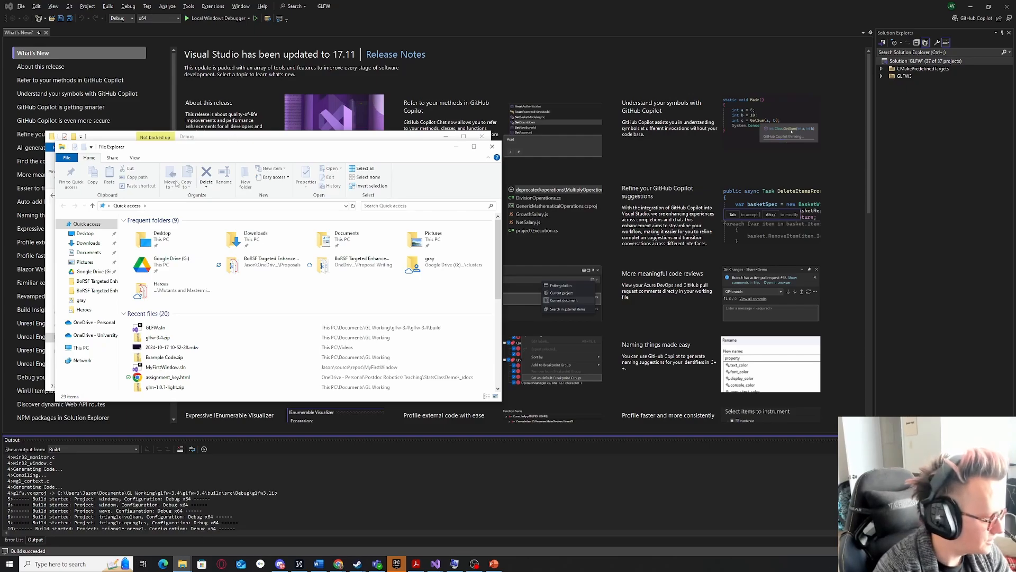
{"action": "left_click", "coordinate": [88, 253]}
{"action": "left_click_drag", "start_coordinate": [236, 147], "coordinate": [529, 127]}
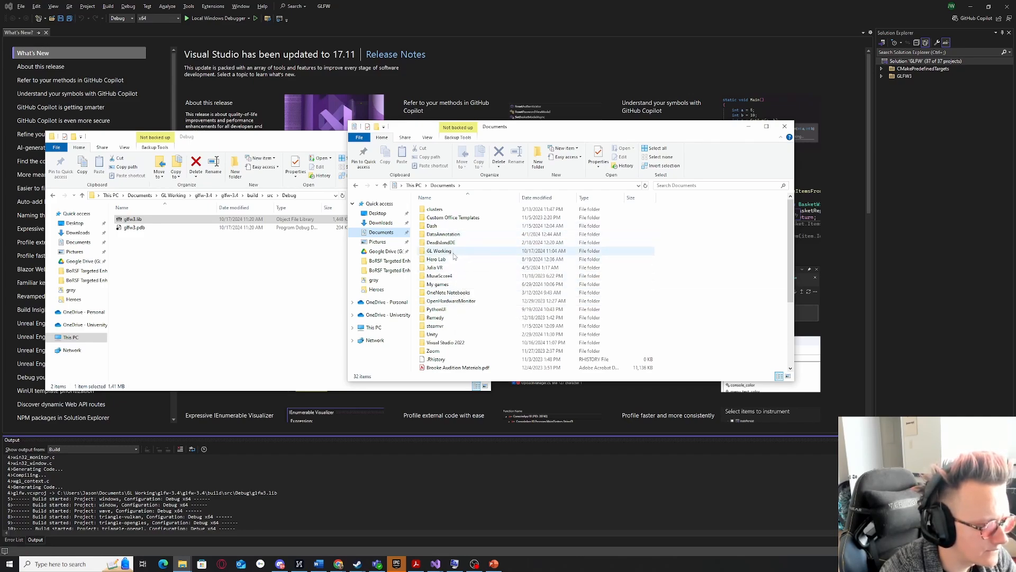
{"action": "double_click", "coordinate": [453, 253]}
{"action": "double_click", "coordinate": [457, 229]}
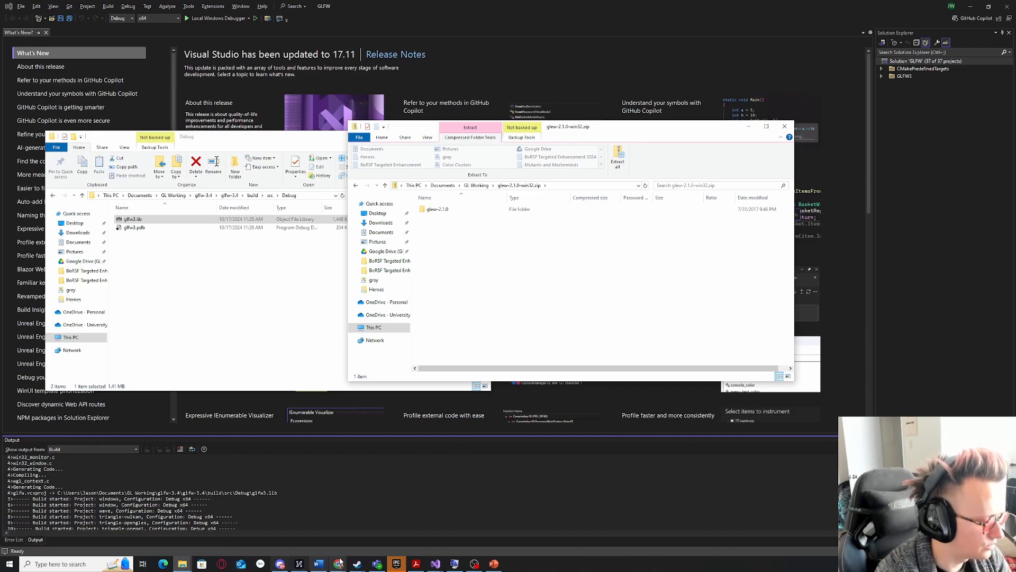
Switch to Chrome and review the GLEW website and its SourceForge project page.
{"action": "mouse_move", "coordinate": [340, 563]}
{"action": "left_click", "coordinate": [438, 534]}
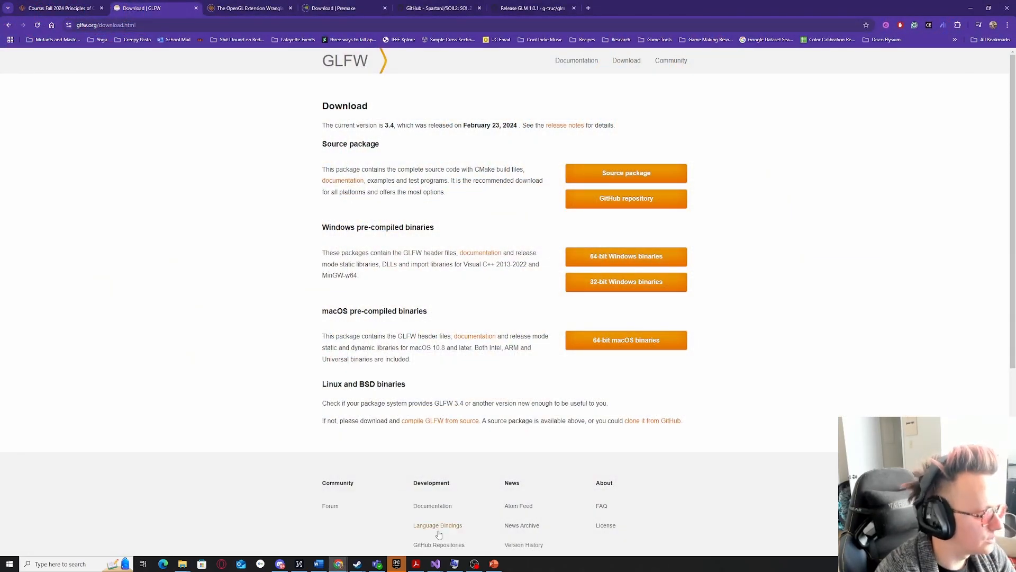
{"action": "left_click", "coordinate": [254, 5]}
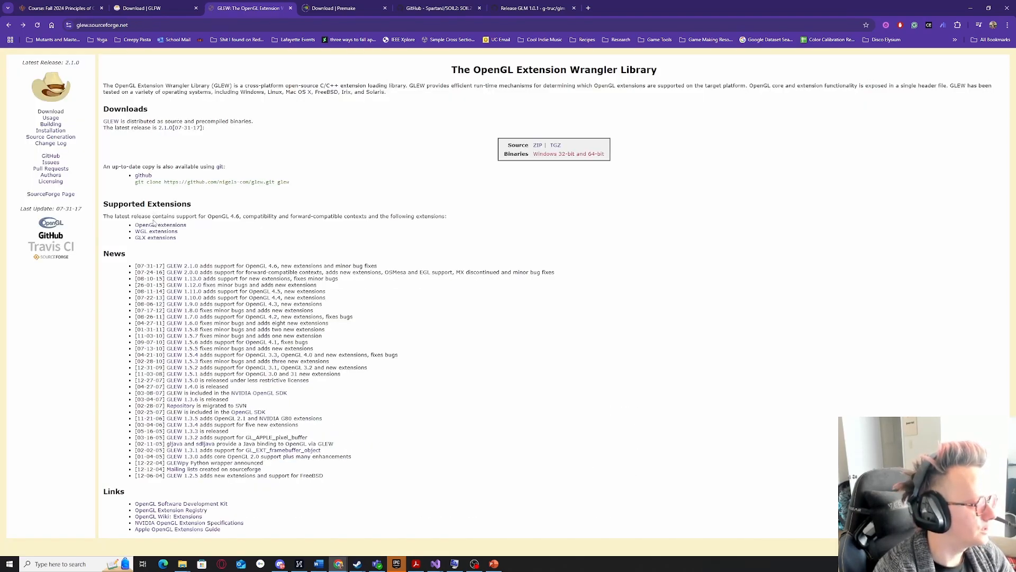
{"action": "key", "text": "alt+Left"}
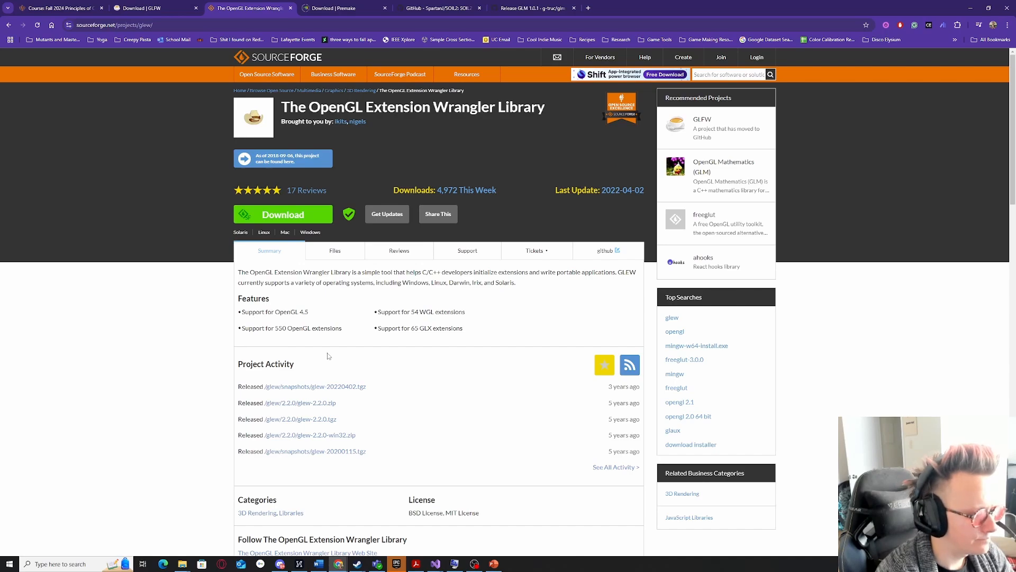
{"action": "scroll", "coordinate": [327, 356], "scroll_direction": "down", "scroll_amount": 3}
{"action": "scroll", "coordinate": [327, 356], "scroll_direction": "up", "scroll_amount": 3}
Return to File Explorer, extract glew-2.1.0-win32.zip into GL Working, and open the extracted glew-2.1.0 folder.
{"action": "key", "text": "alt+Tab"}
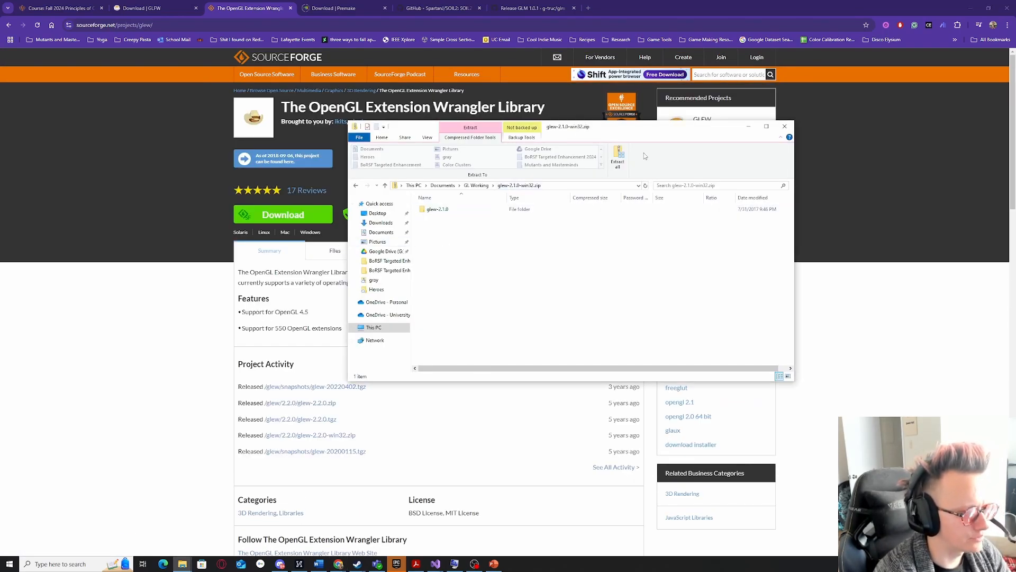
{"action": "left_click", "coordinate": [618, 158]}
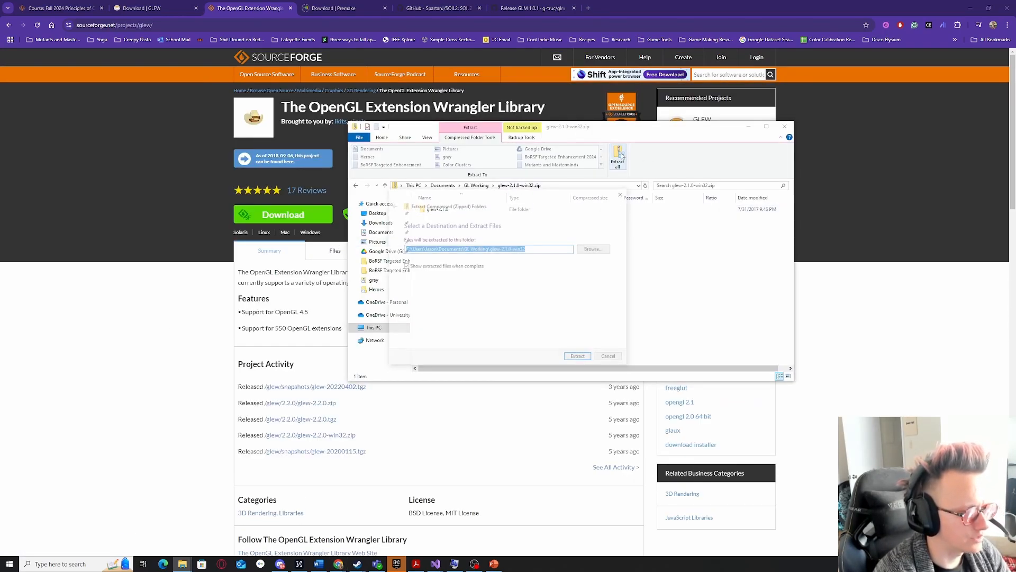
{"action": "left_click", "coordinate": [580, 359]}
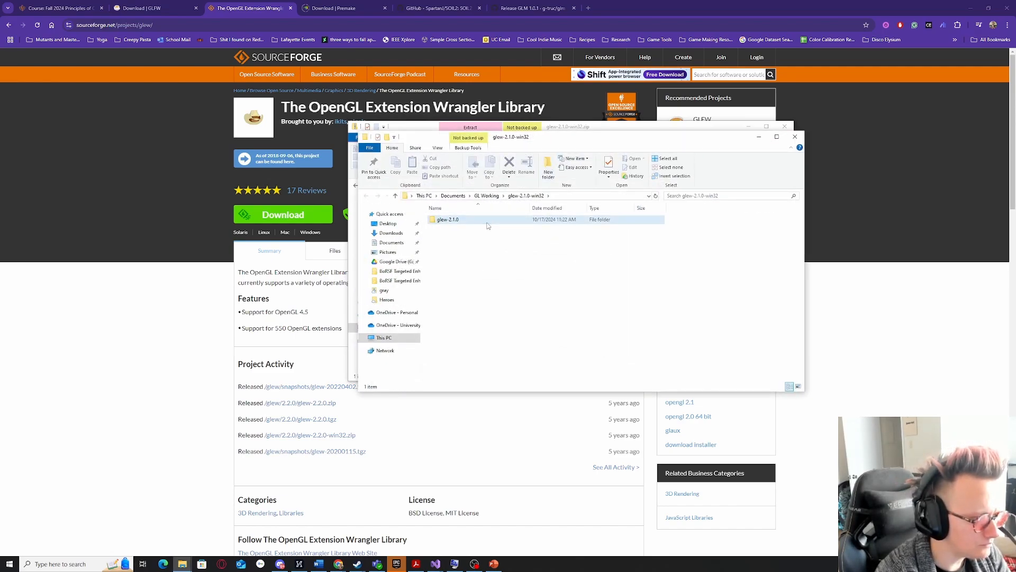
{"action": "double_click", "coordinate": [495, 220]}
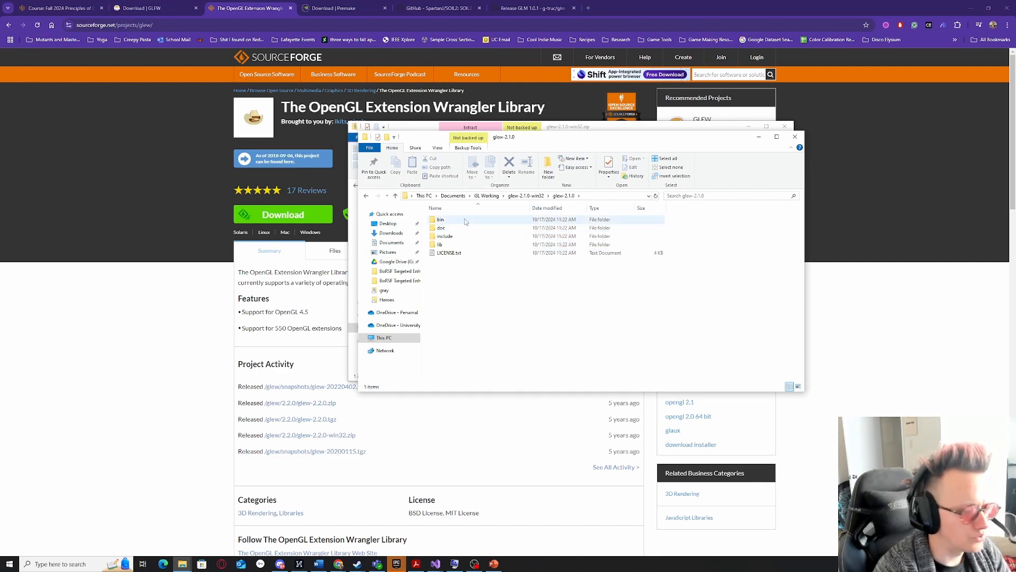
Open bin/Release/x64 within glew-2.1.0 and select glew32.dll.
{"action": "double_click", "coordinate": [466, 220]}
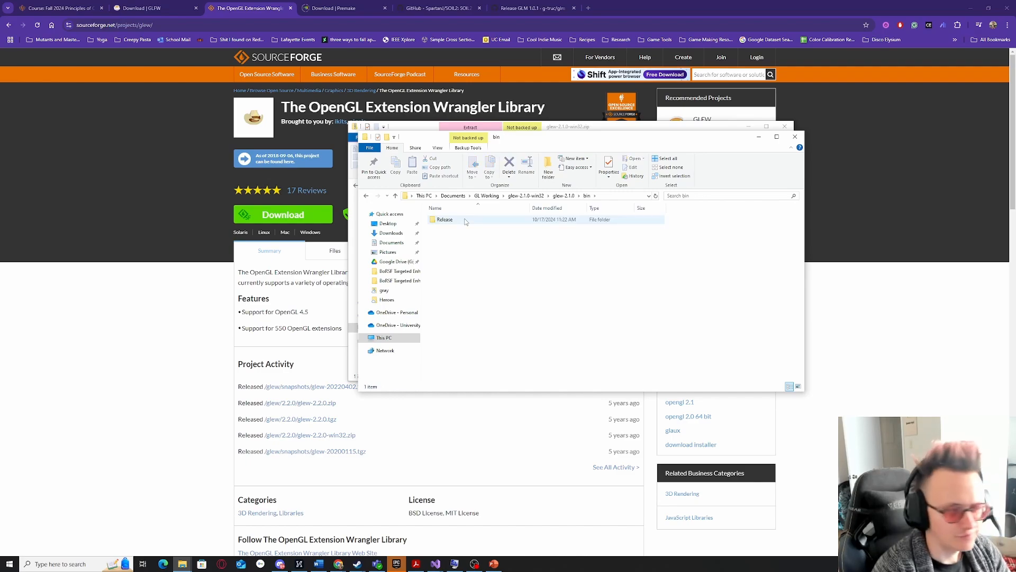
{"action": "double_click", "coordinate": [455, 220]}
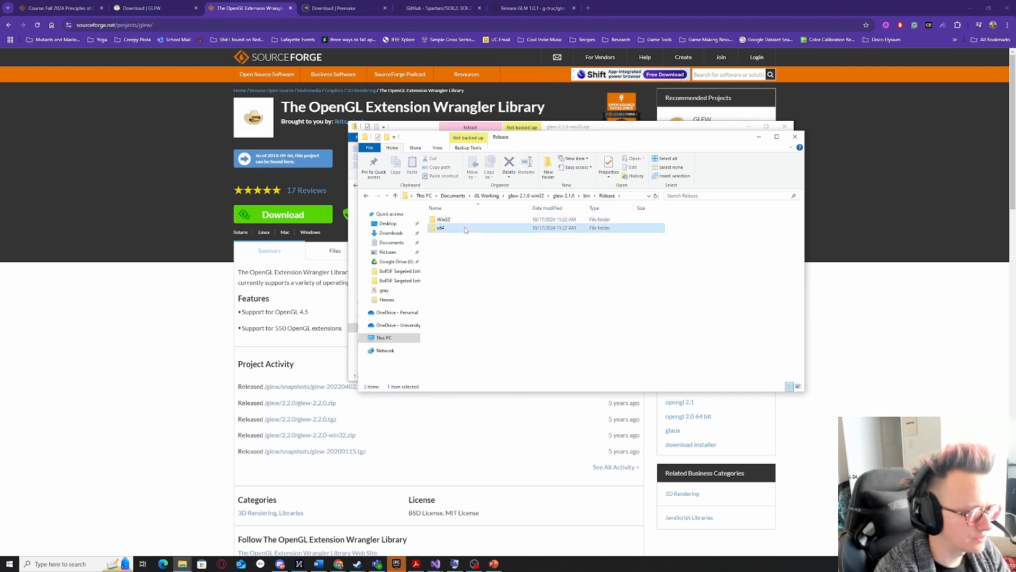
{"action": "double_click", "coordinate": [466, 228]}
{"action": "left_click", "coordinate": [465, 221]}
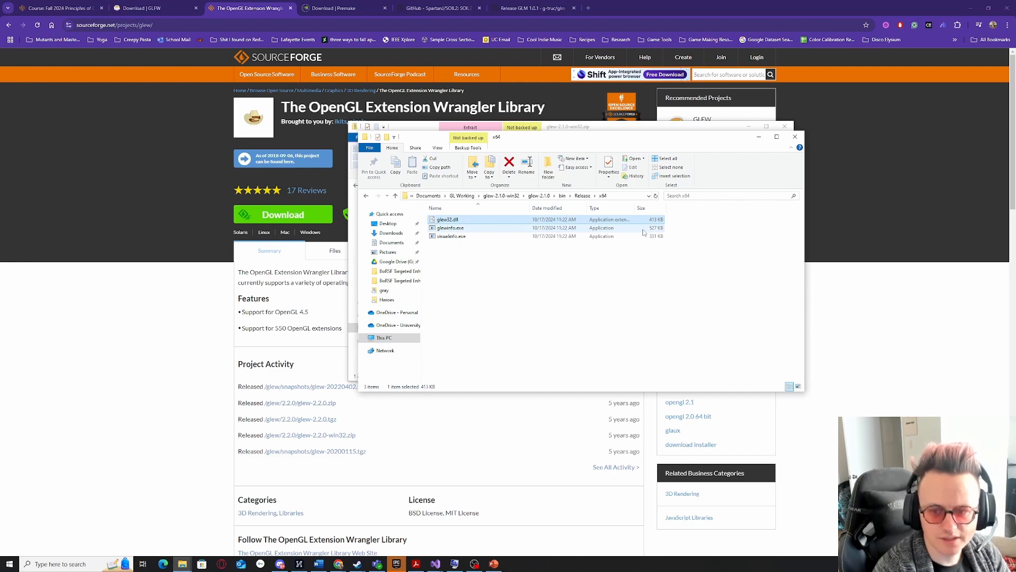
Inspect the GLEW library files in lib/Release/x64 of the glew-2.1.0 folder.
{"action": "left_click", "coordinate": [541, 196]}
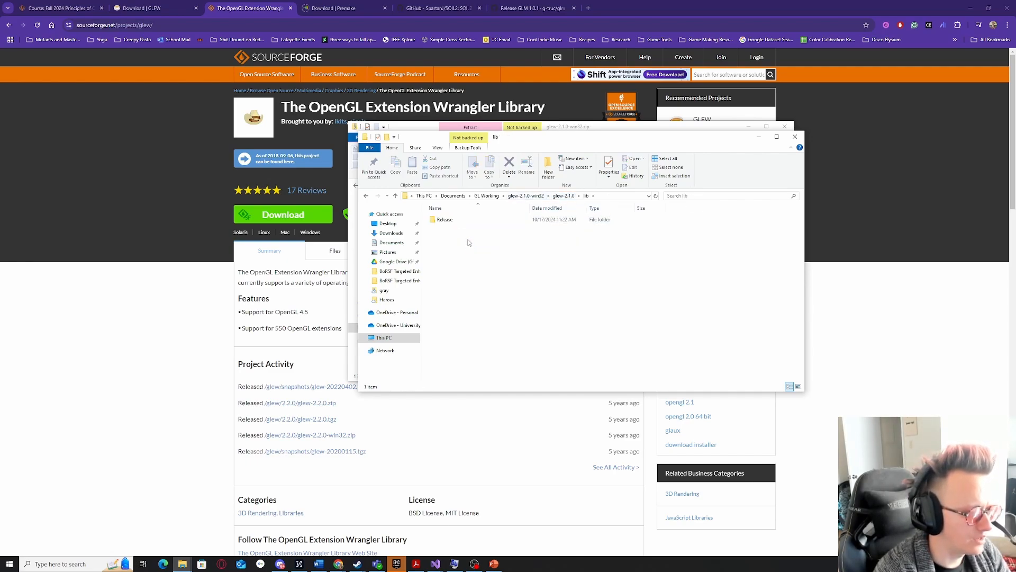
{"action": "double_click", "coordinate": [466, 245]}
{"action": "double_click", "coordinate": [456, 219]}
{"action": "left_click", "coordinate": [455, 229]}
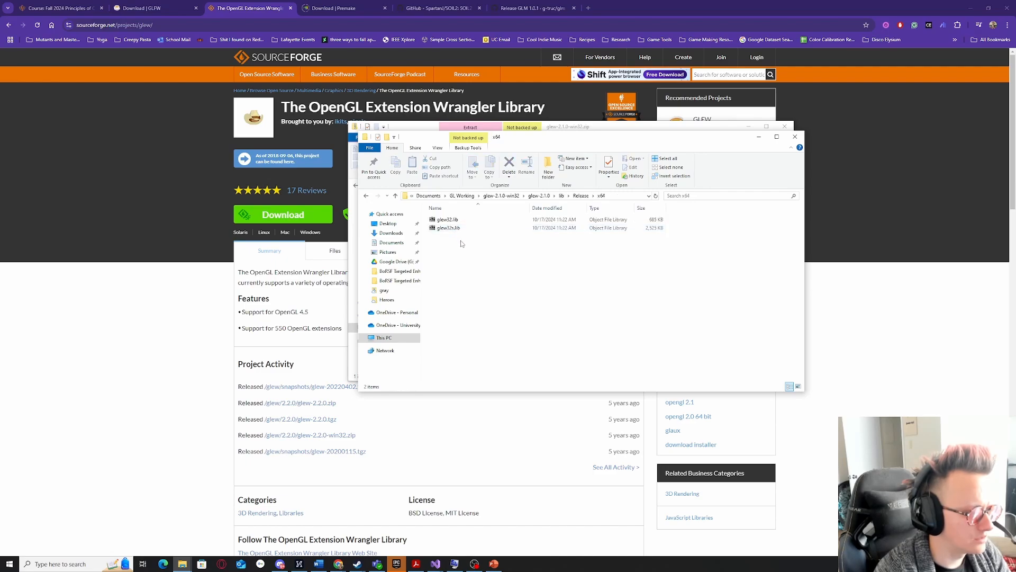
{"action": "key", "text": "alt+Left"}
{"action": "key", "text": "alt+Left"}
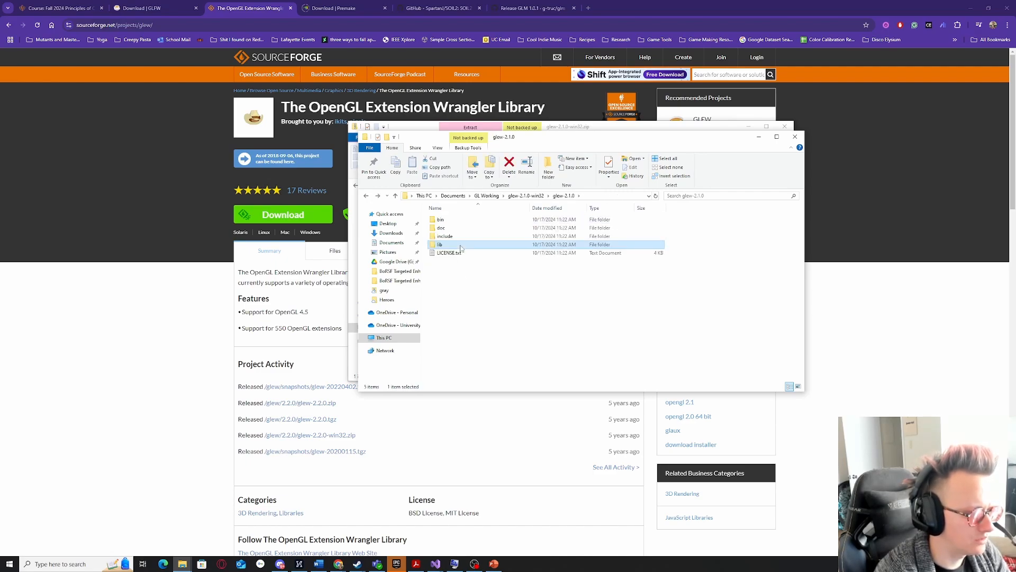
Check GLEW's include folder for the GL headers and go back to bin/Release/x64.
{"action": "double_click", "coordinate": [459, 238]}
{"action": "double_click", "coordinate": [445, 222]}
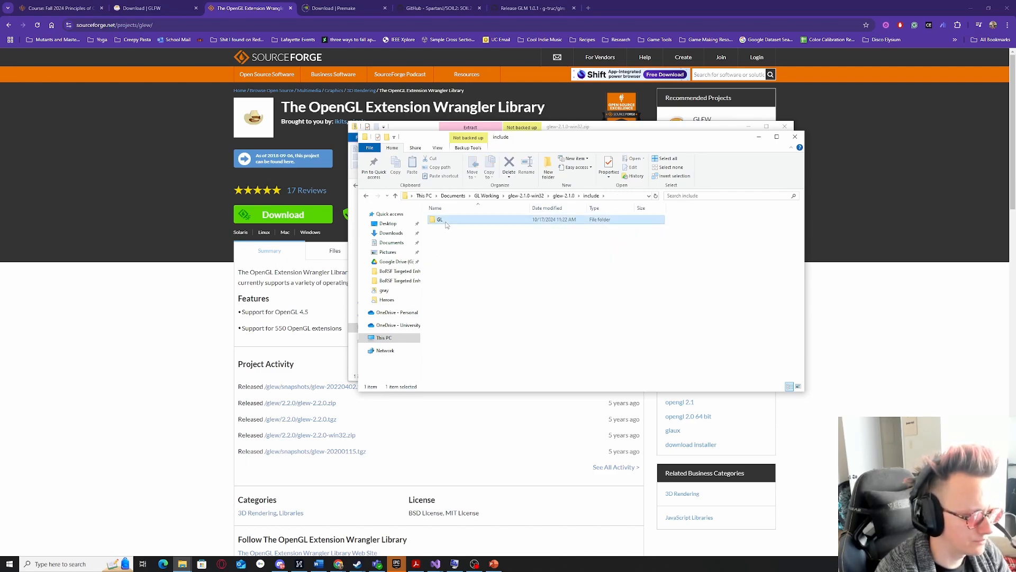
{"action": "key", "text": "alt+Left"}
{"action": "key", "text": "alt+Left"}
{"action": "key", "text": "alt+Left"}
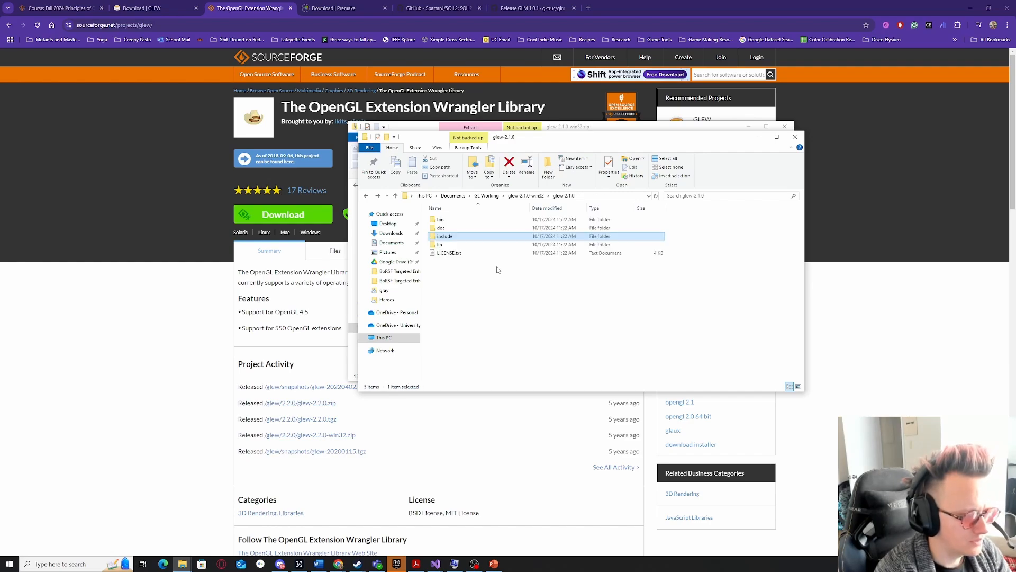
Close the File Explorer window showing glew-2.1.0-win32.zip, keeping the extracted folder's window open.
{"action": "left_click", "coordinate": [582, 128]}
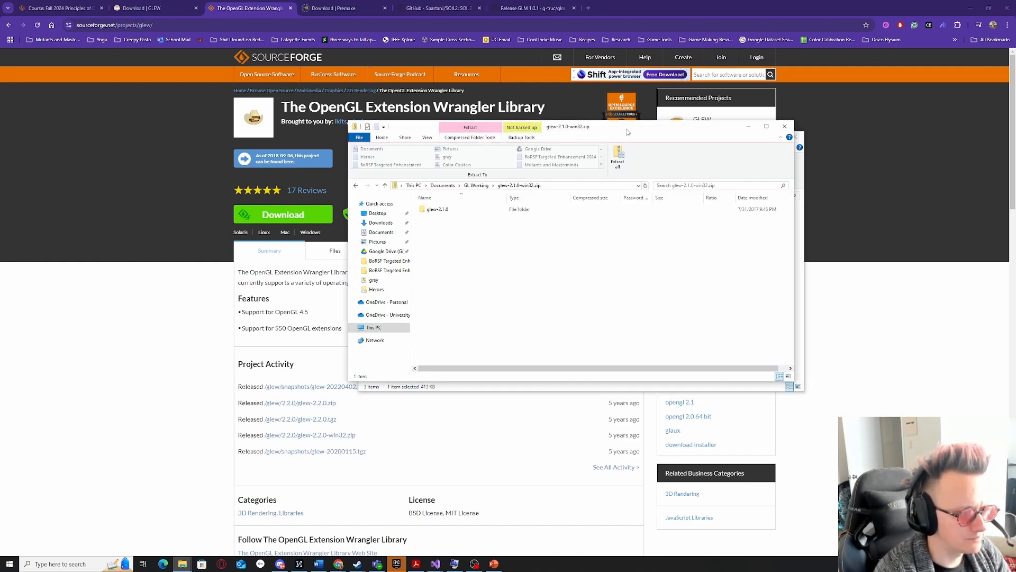
{"action": "left_click_drag", "start_coordinate": [627, 132], "coordinate": [498, 189]}
{"action": "left_click", "coordinate": [655, 182]}
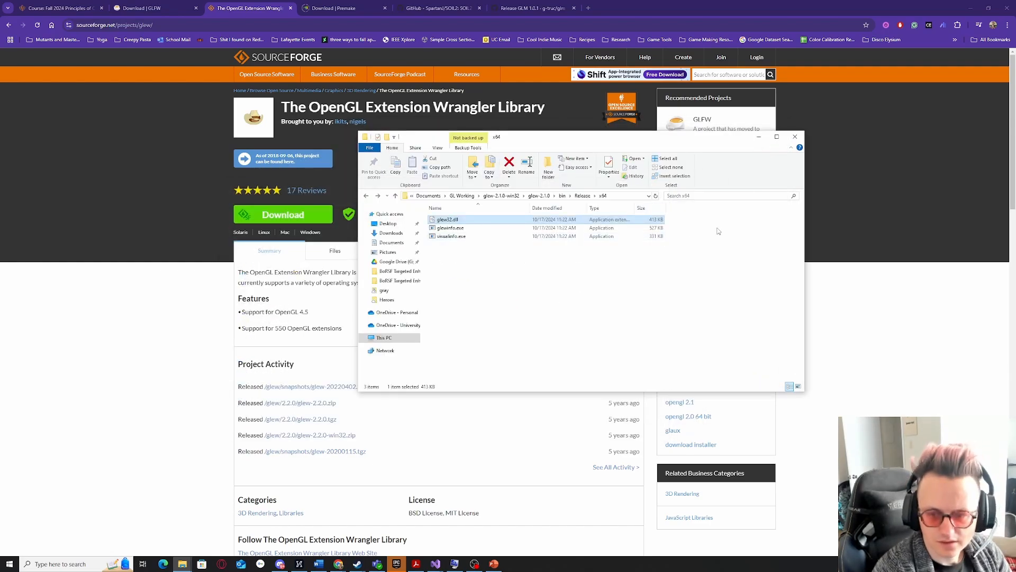
Switch to Chrome and look through the open SOIL2, Premake and GLM 1.0.1 release pages.
{"action": "left_click", "coordinate": [410, 6]}
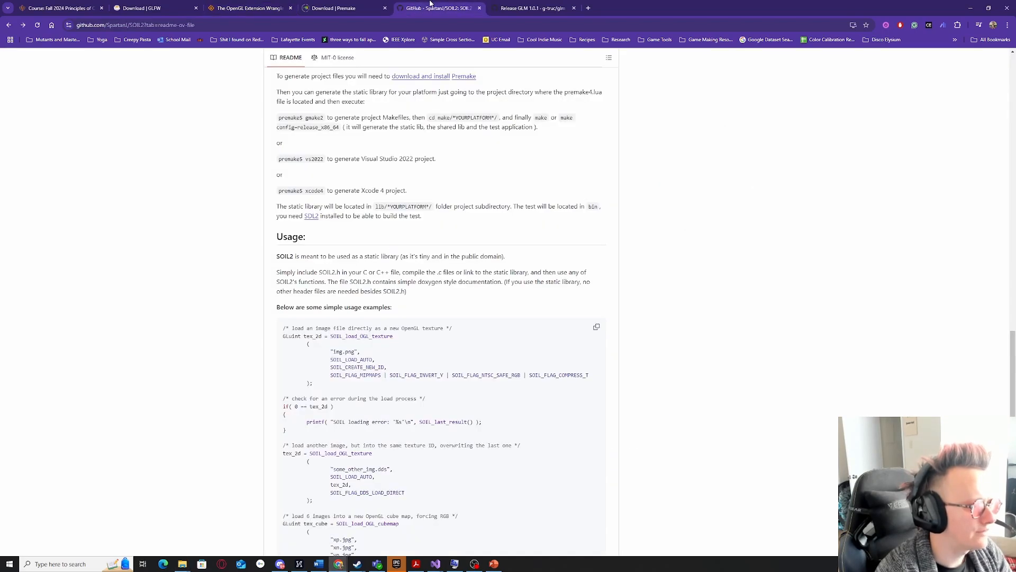
{"action": "left_click", "coordinate": [366, 8]}
{"action": "left_click", "coordinate": [493, 6]}
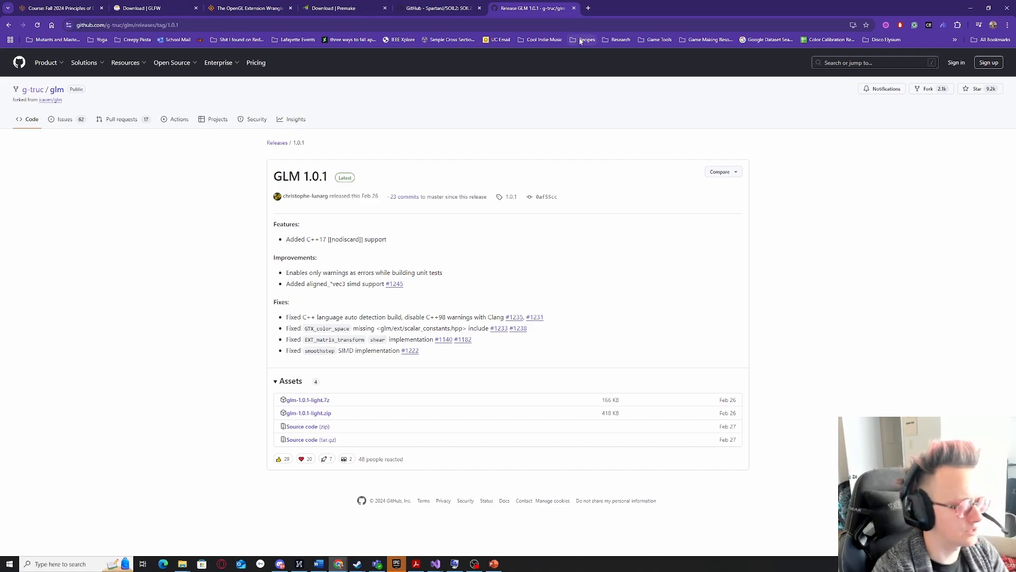
Open glm.g-truc.net in a new browser tab.
{"action": "key", "text": "ctrl+t"}
{"action": "type", "text": "glm."}
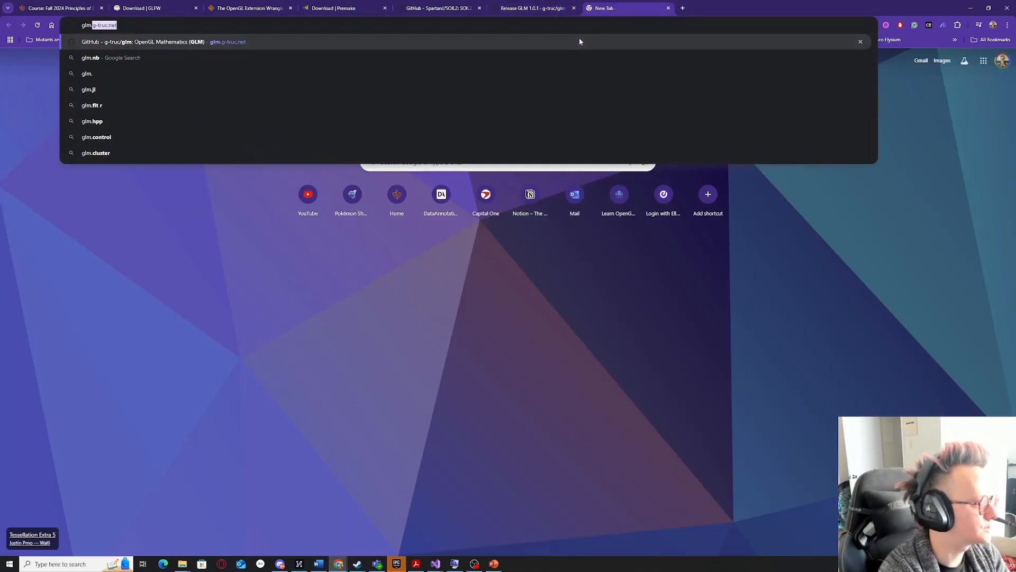
{"action": "type", "text": "g-truc.net"}
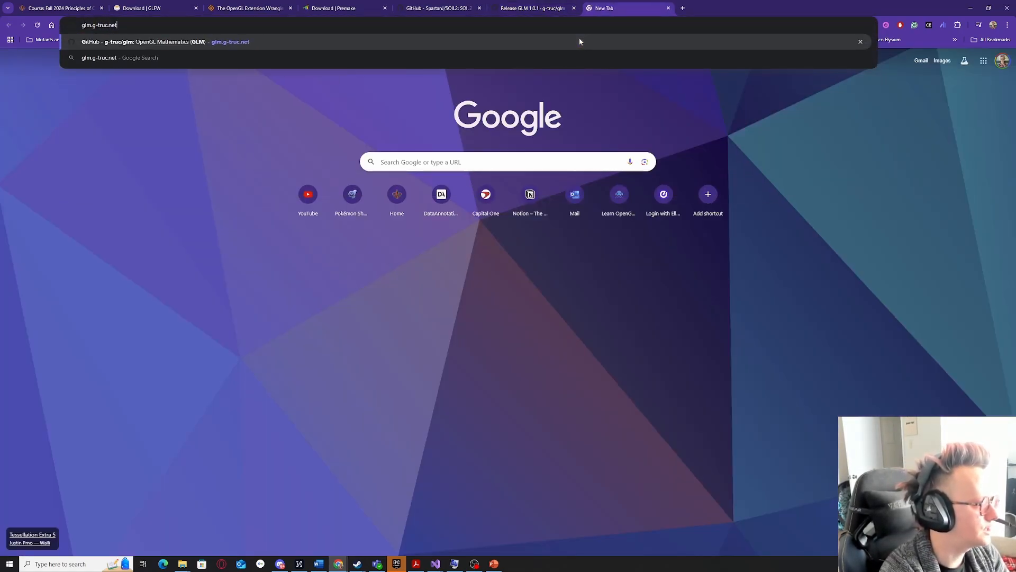
{"action": "key", "text": "Return"}
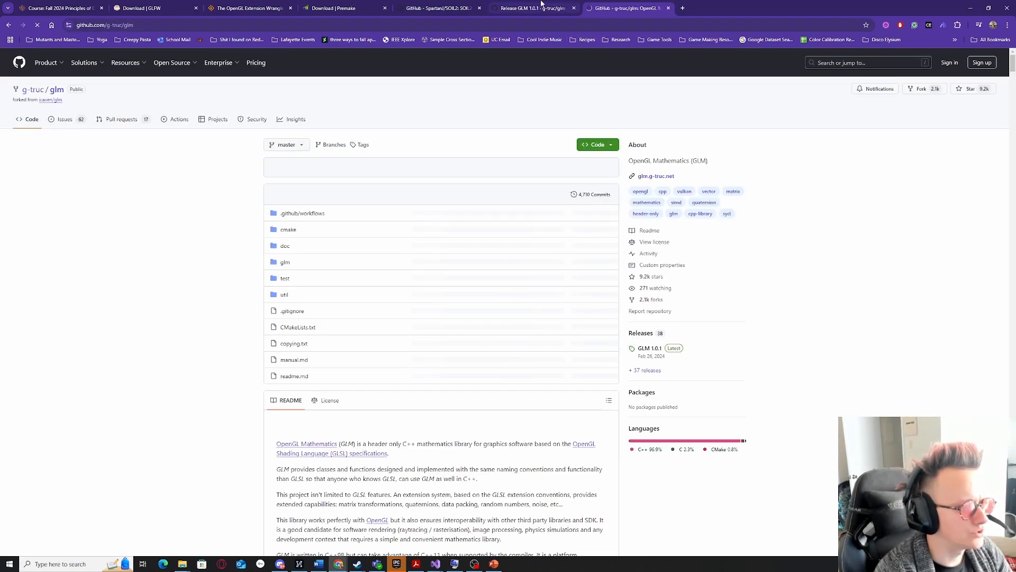
Read through the GLM README and open the page of its latest release.
{"action": "scroll", "coordinate": [250, 379], "scroll_direction": "down", "scroll_amount": 6}
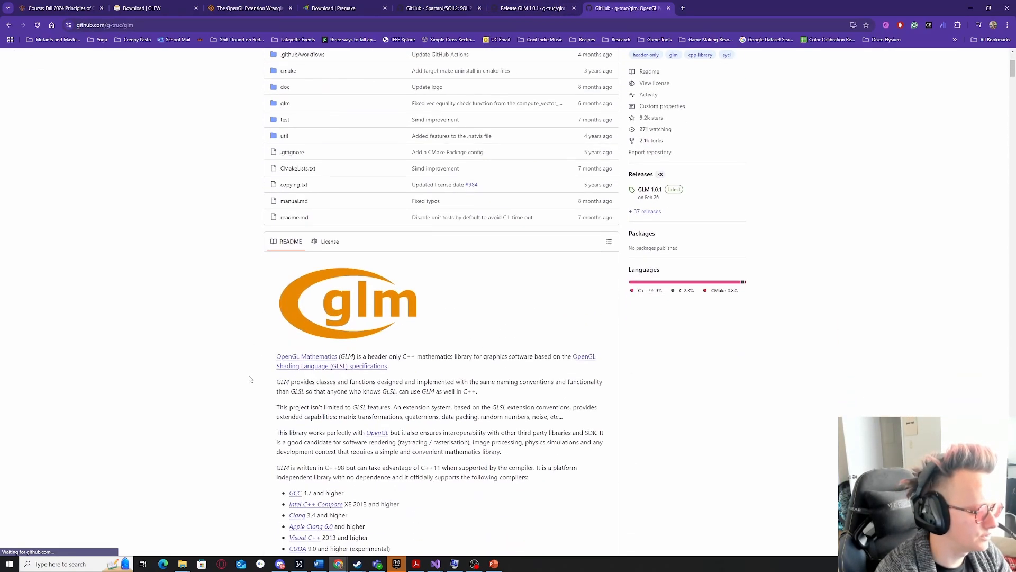
{"action": "scroll", "coordinate": [250, 379], "scroll_direction": "down", "scroll_amount": 7}
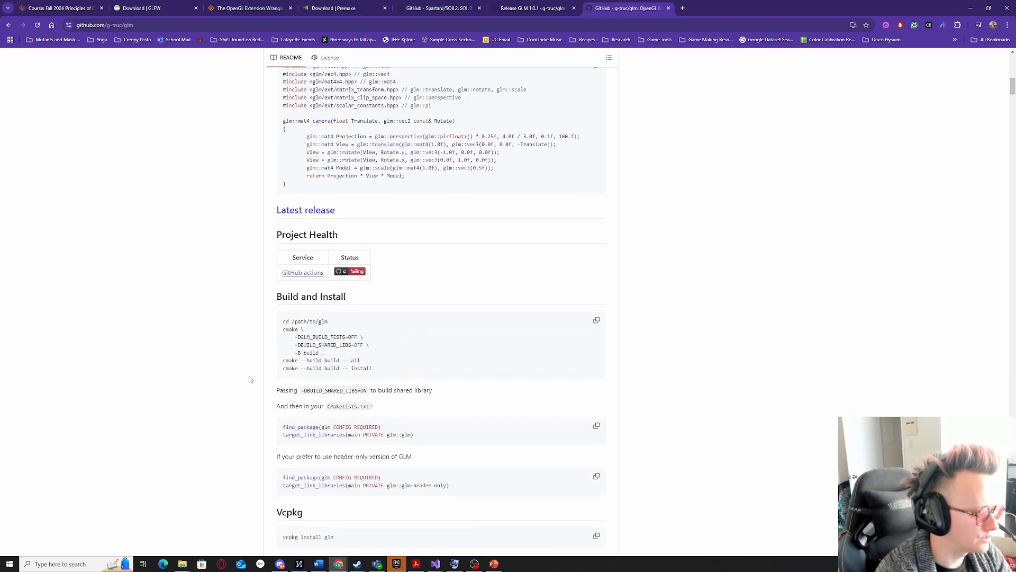
{"action": "scroll", "coordinate": [250, 379], "scroll_direction": "down", "scroll_amount": 5}
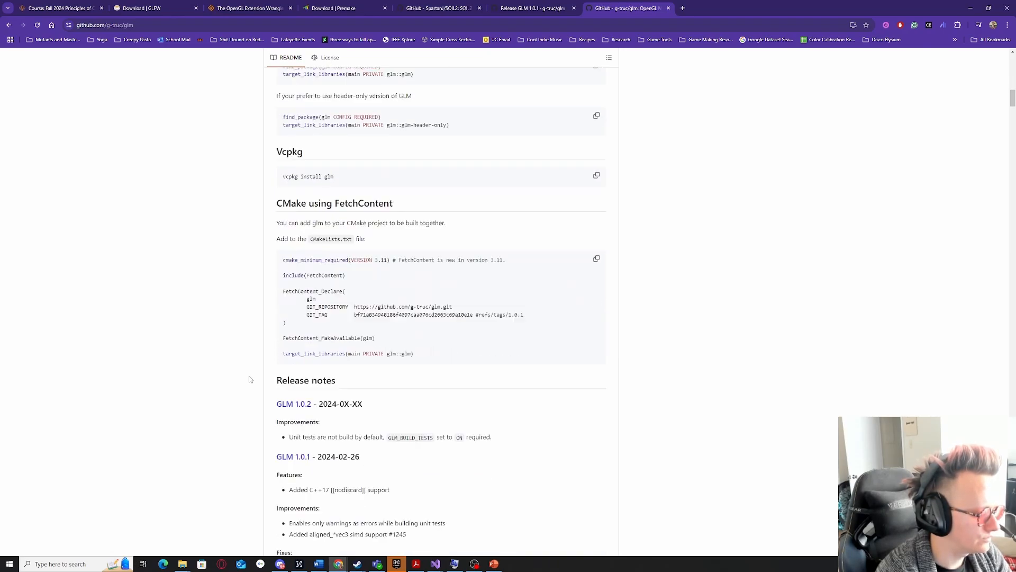
{"action": "scroll", "coordinate": [297, 374], "scroll_direction": "up", "scroll_amount": 9}
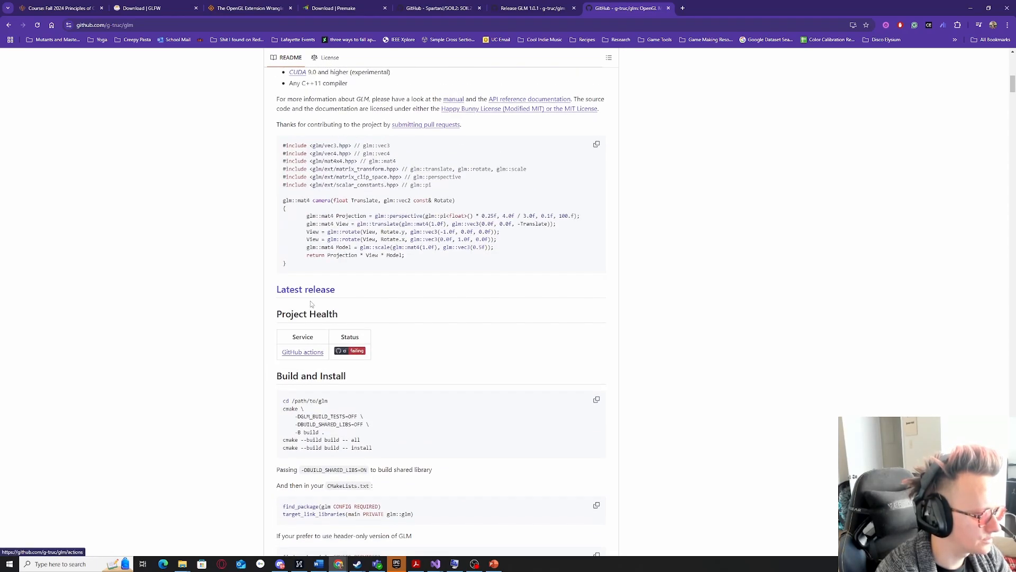
{"action": "left_click", "coordinate": [309, 290]}
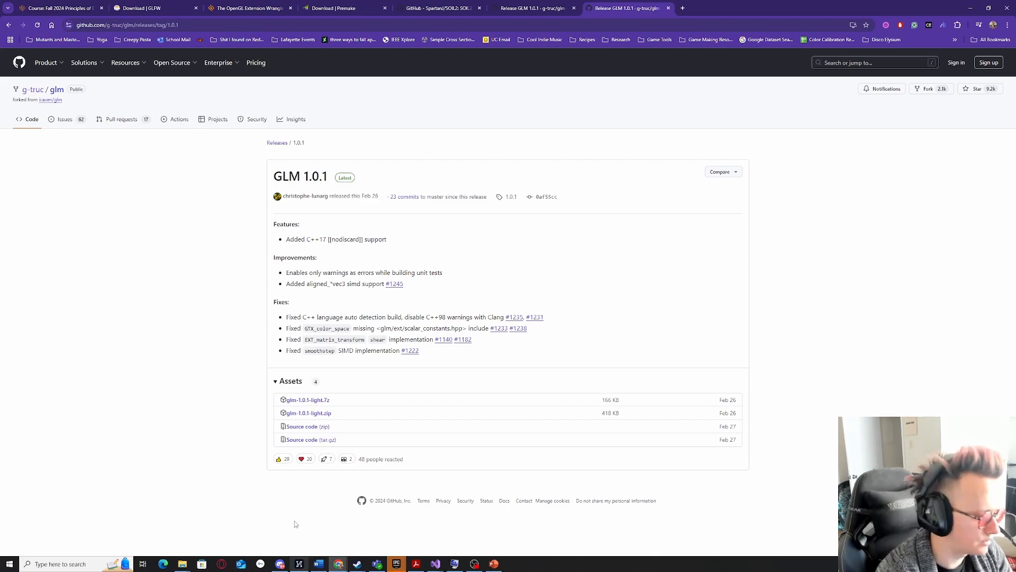
Switch to the File Explorer window showing glfw-3.4.zip, return to the GL Working folder and open glm-1.0.1-light.zip.
{"action": "mouse_move", "coordinate": [187, 564]}
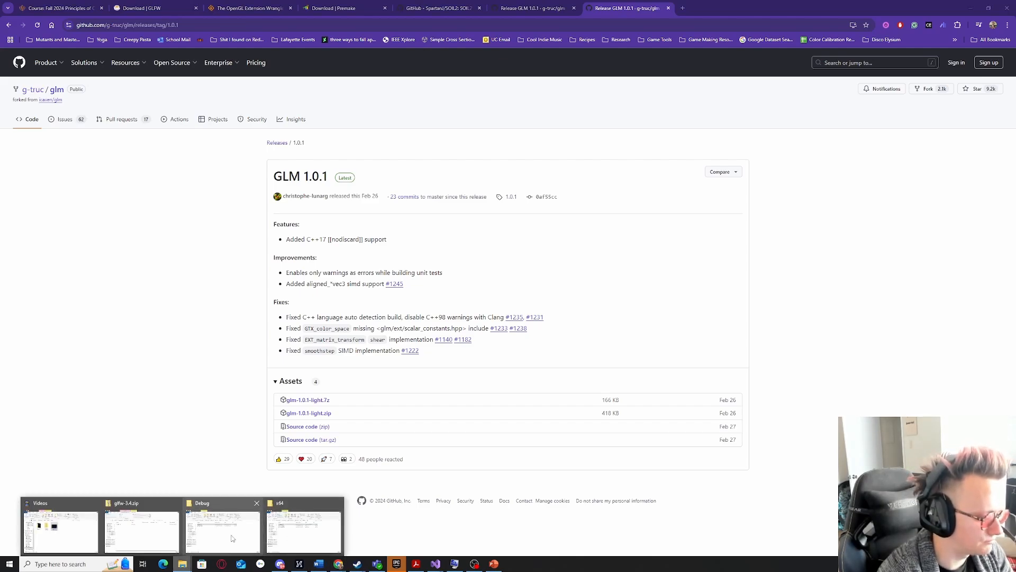
{"action": "mouse_move", "coordinate": [231, 538]}
{"action": "mouse_move", "coordinate": [287, 537]}
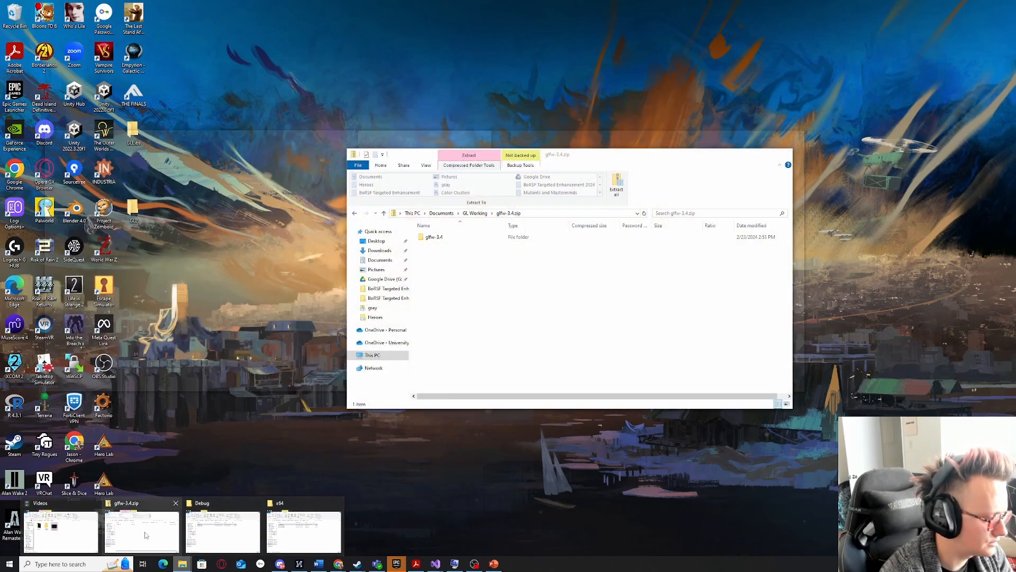
{"action": "left_click", "coordinate": [146, 535]}
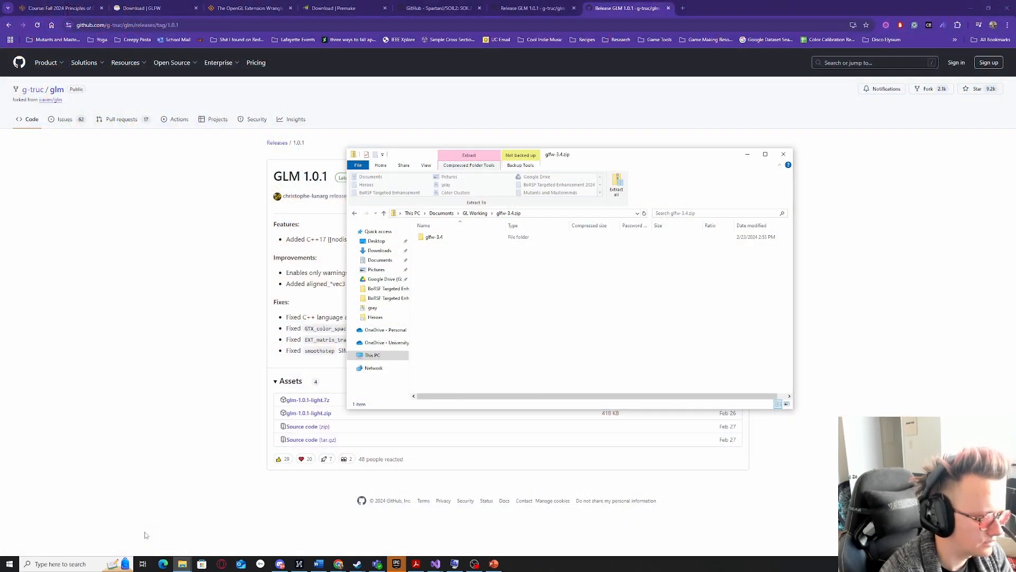
{"action": "left_click", "coordinate": [475, 213]}
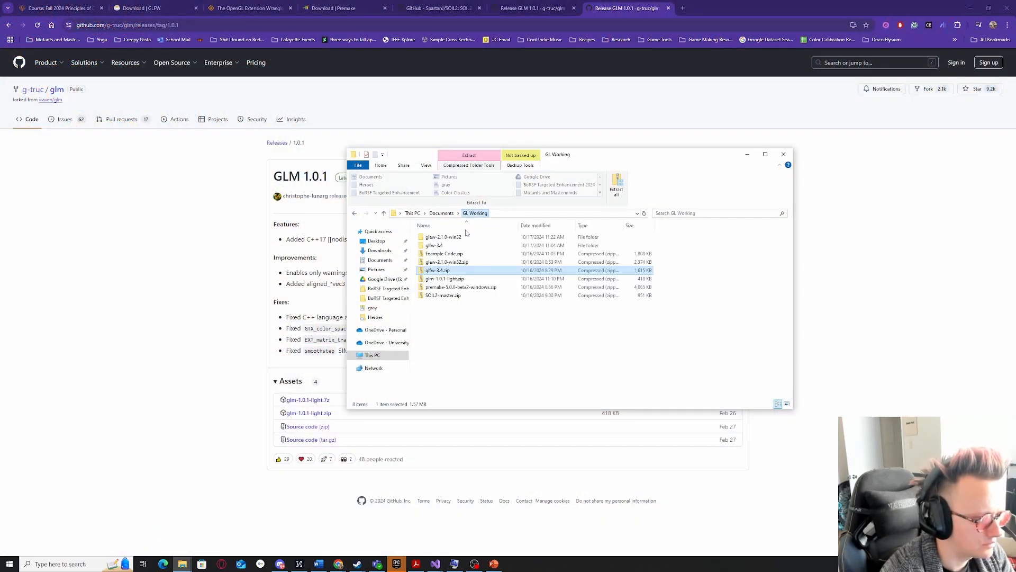
{"action": "left_click", "coordinate": [444, 279]}
{"action": "double_click", "coordinate": [442, 279]}
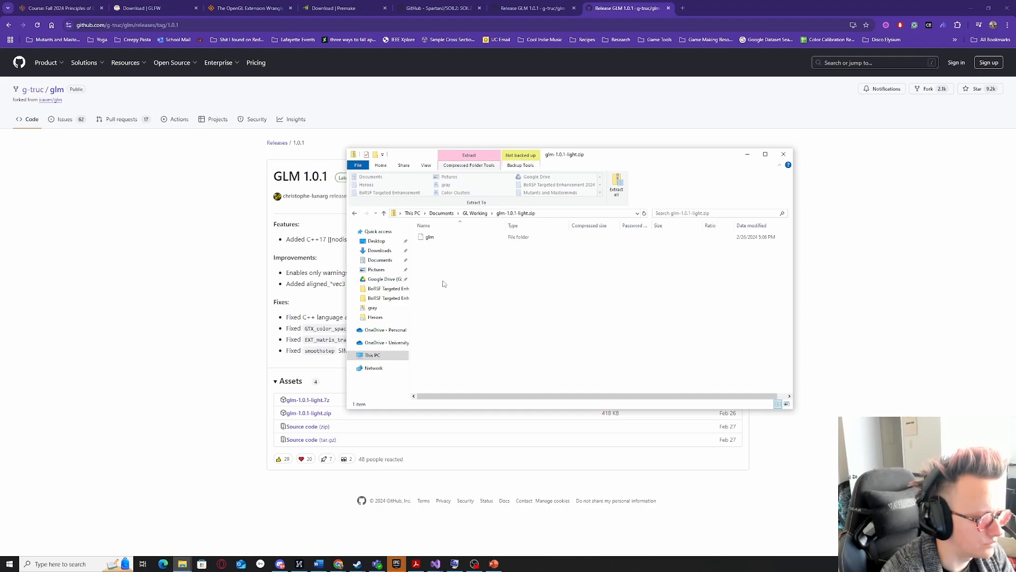
Extract the GLM archive directly into Documents\GL Working, without a glm-1.0.1-light subfolder, and close the archive's window.
{"action": "left_click", "coordinate": [460, 237]}
{"action": "left_click", "coordinate": [618, 185]}
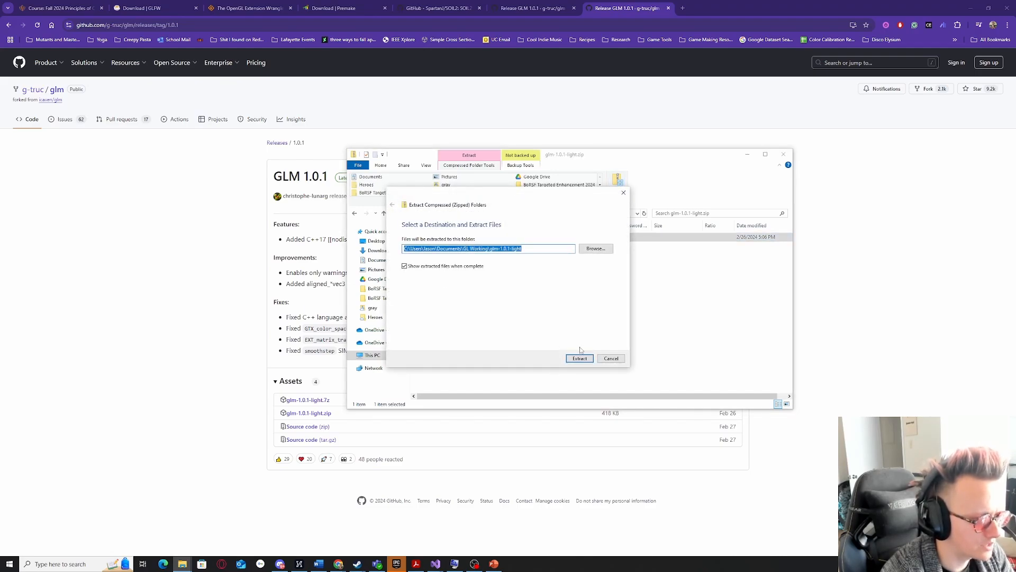
{"action": "left_click", "coordinate": [529, 249]}
{"action": "key", "text": "BackSpace"}
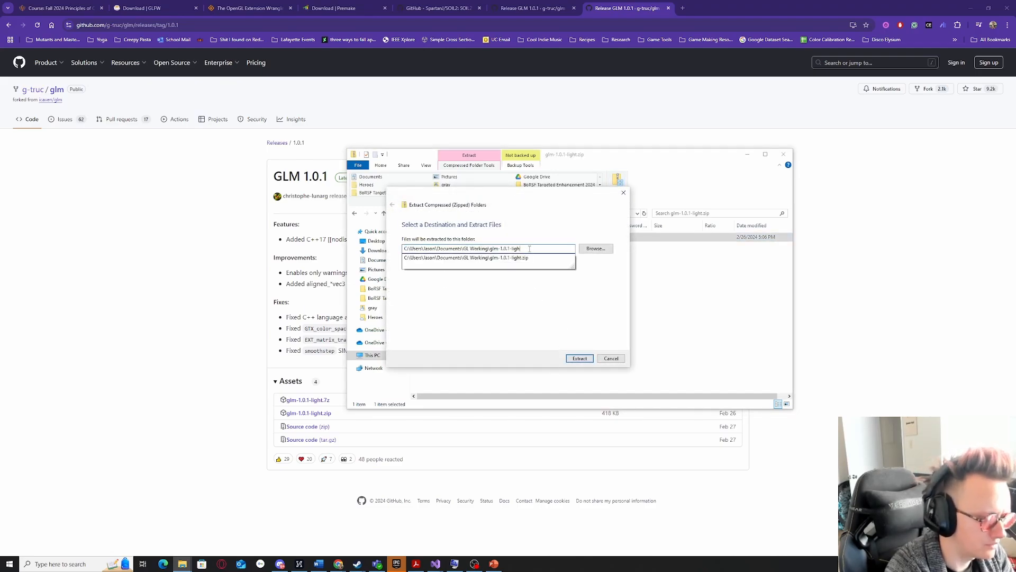
{"action": "key", "text": "BackSpace"}
{"action": "key", "text": "BackSpace"}
{"action": "key", "text": "BackSpace"}
{"action": "key", "text": "BackSpace"}
{"action": "key", "text": "BackSpace"}
{"action": "key", "text": "BackSpace"}
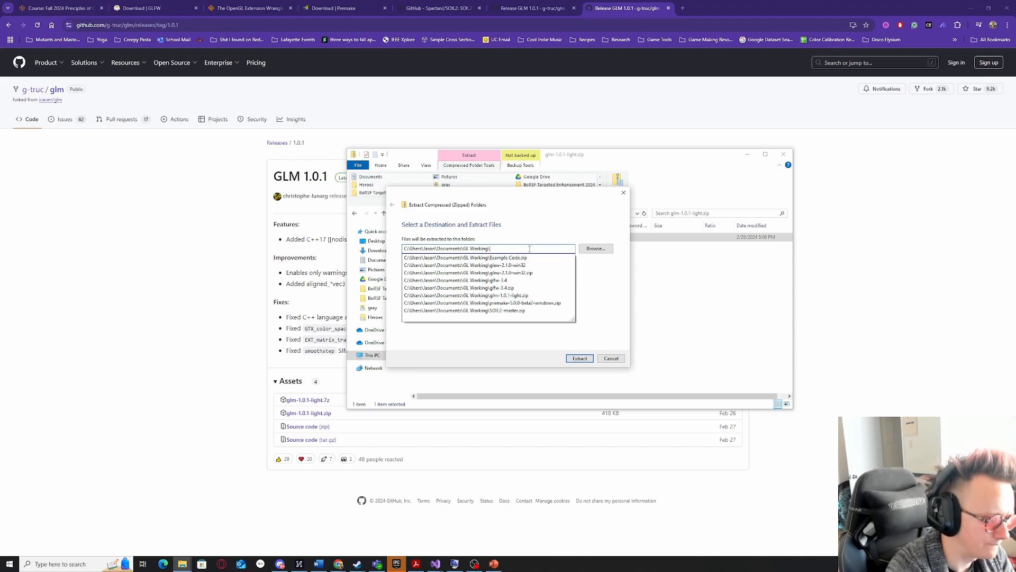
{"action": "left_click", "coordinate": [572, 360]}
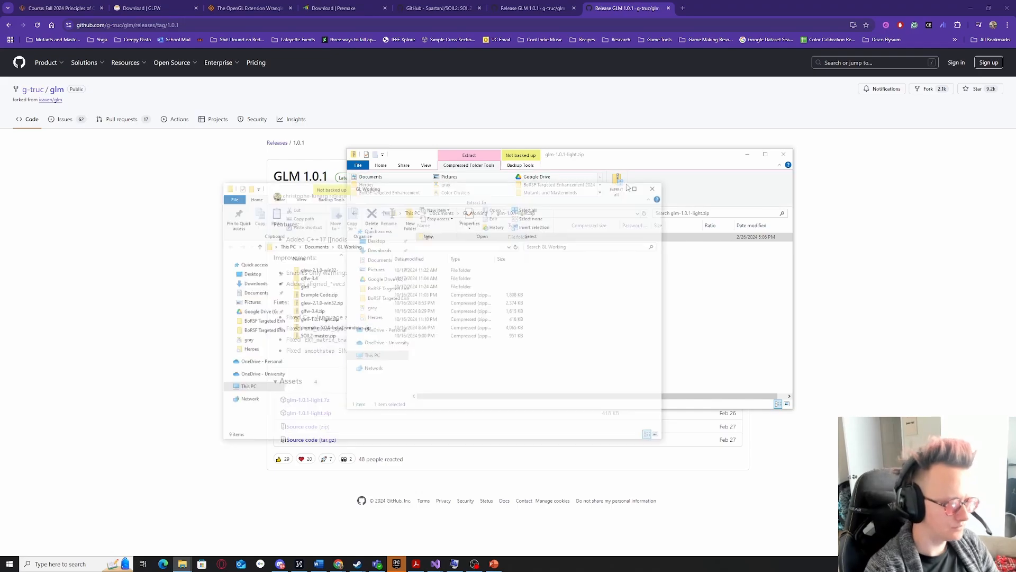
{"action": "left_click", "coordinate": [783, 154]}
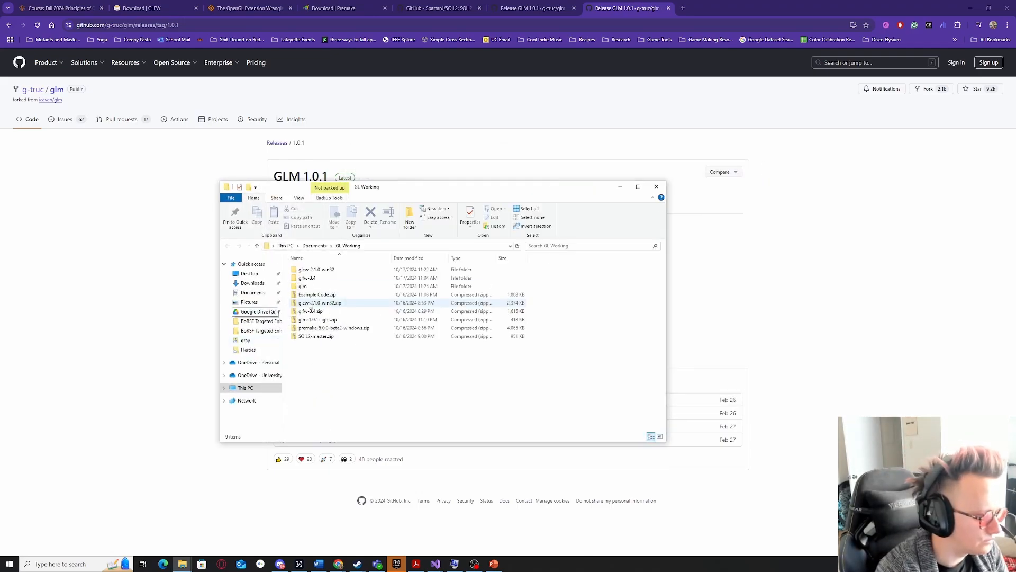
Look through the extracted glm folder and its gtc subfolder, ending back in the GL Working folder.
{"action": "double_click", "coordinate": [320, 285]}
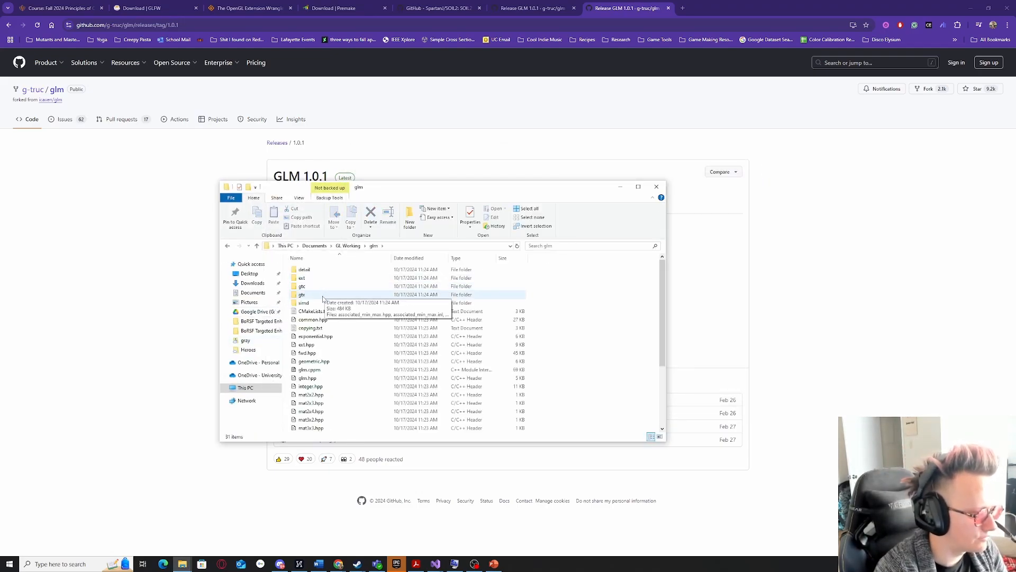
{"action": "scroll", "coordinate": [361, 402], "scroll_direction": "down", "scroll_amount": 4}
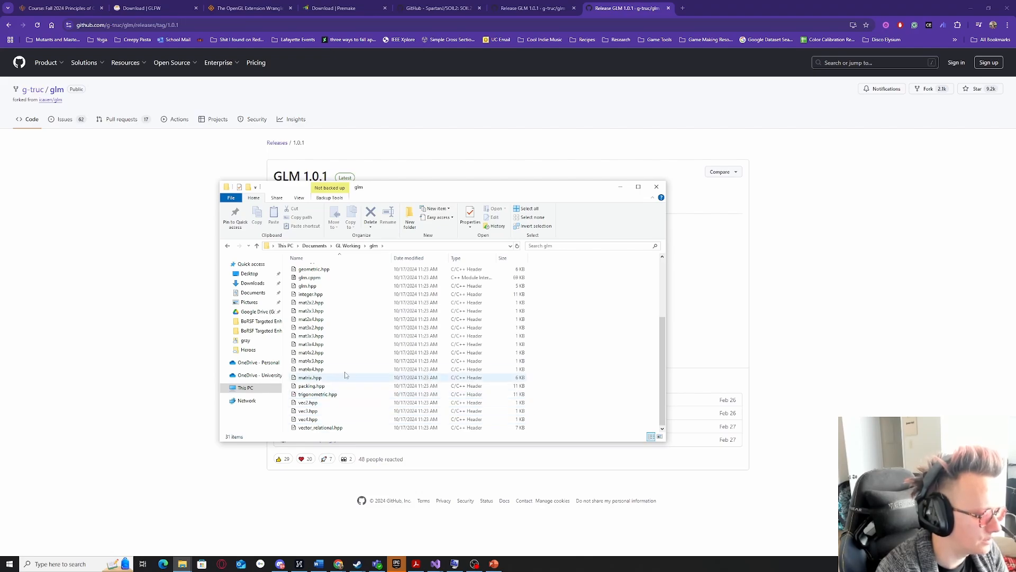
{"action": "scroll", "coordinate": [363, 400], "scroll_direction": "up", "scroll_amount": 4}
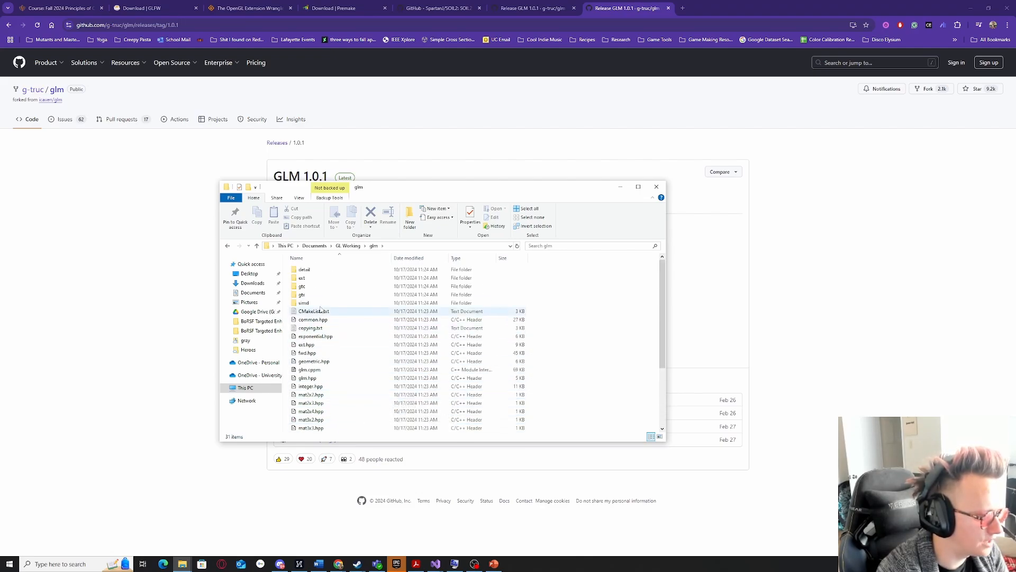
{"action": "double_click", "coordinate": [319, 288]}
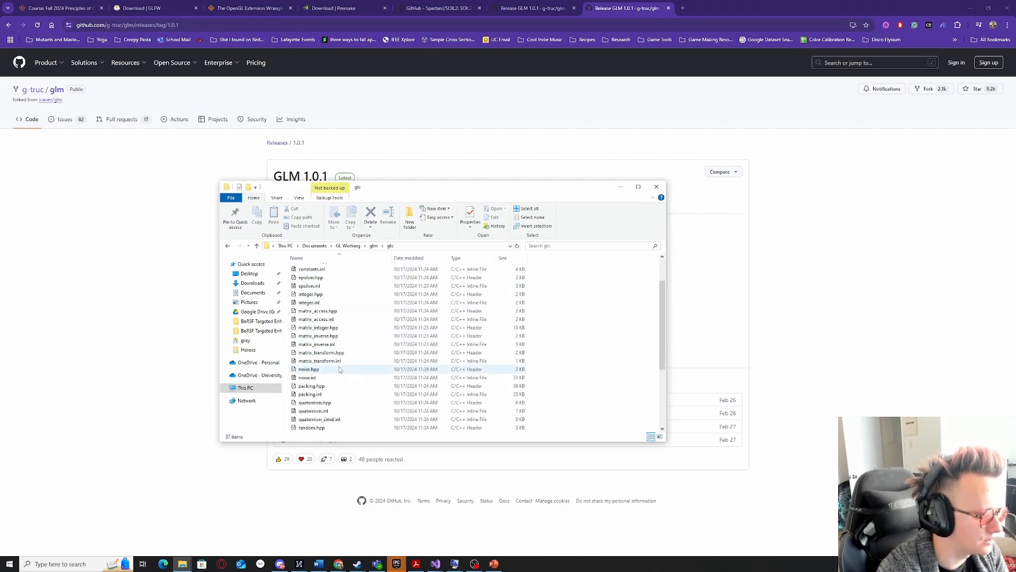
{"action": "key", "text": "alt+Left"}
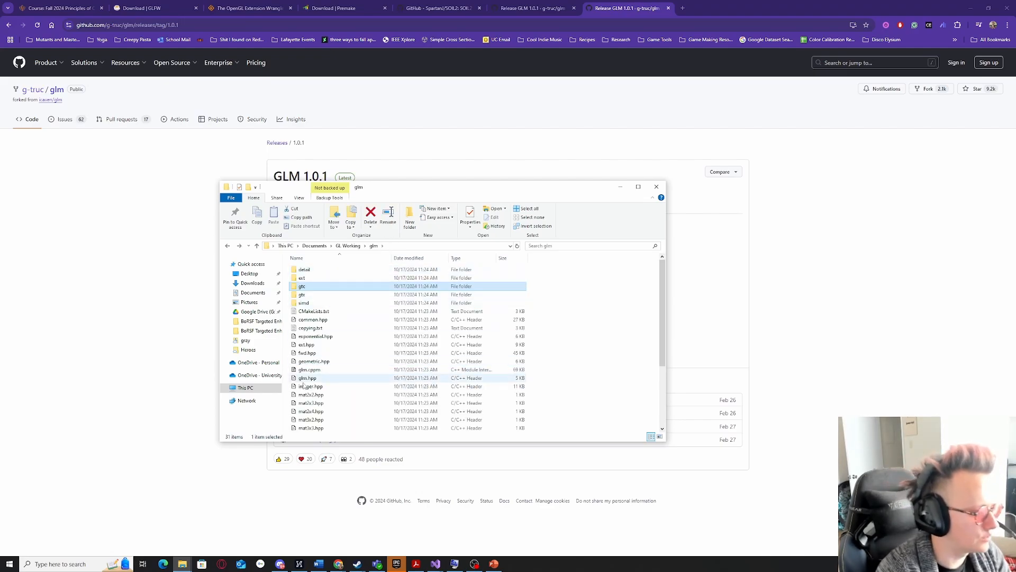
{"action": "left_click", "coordinate": [629, 296]}
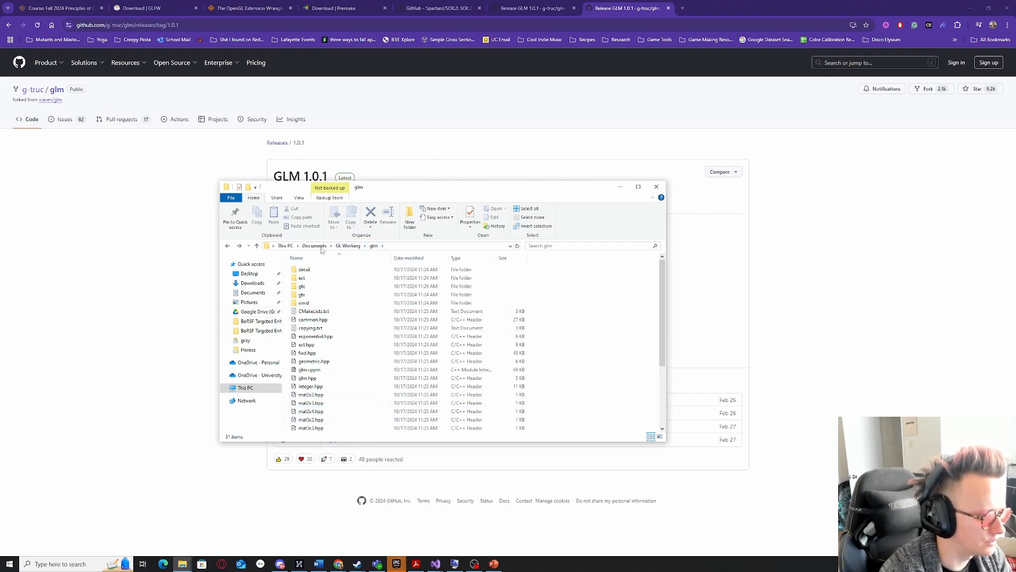
{"action": "left_click", "coordinate": [350, 246]}
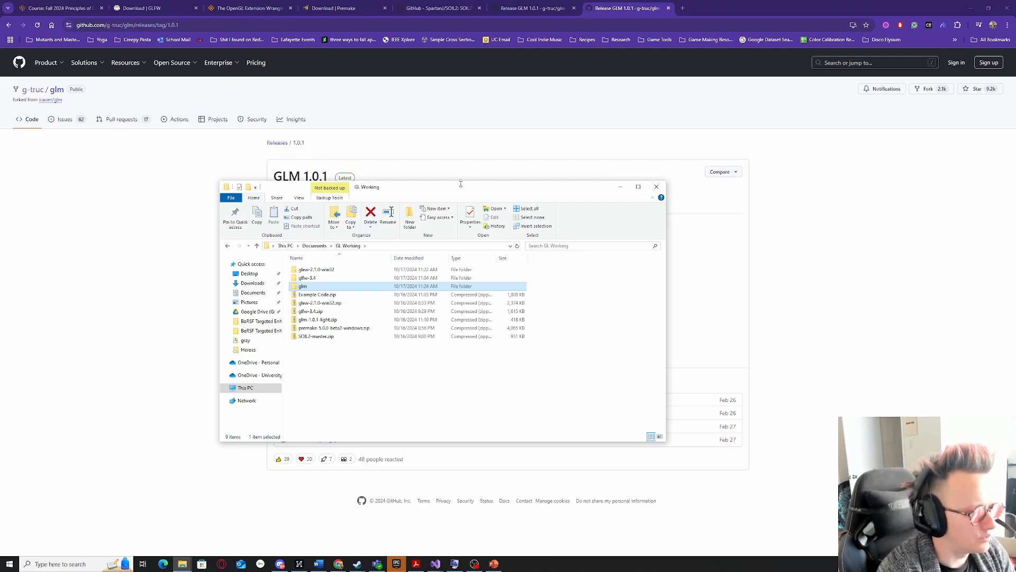
Switch to the SOIL2 GitHub page in Chrome, look over the repository and README, and view its code download options.
{"action": "left_click", "coordinate": [443, 6]}
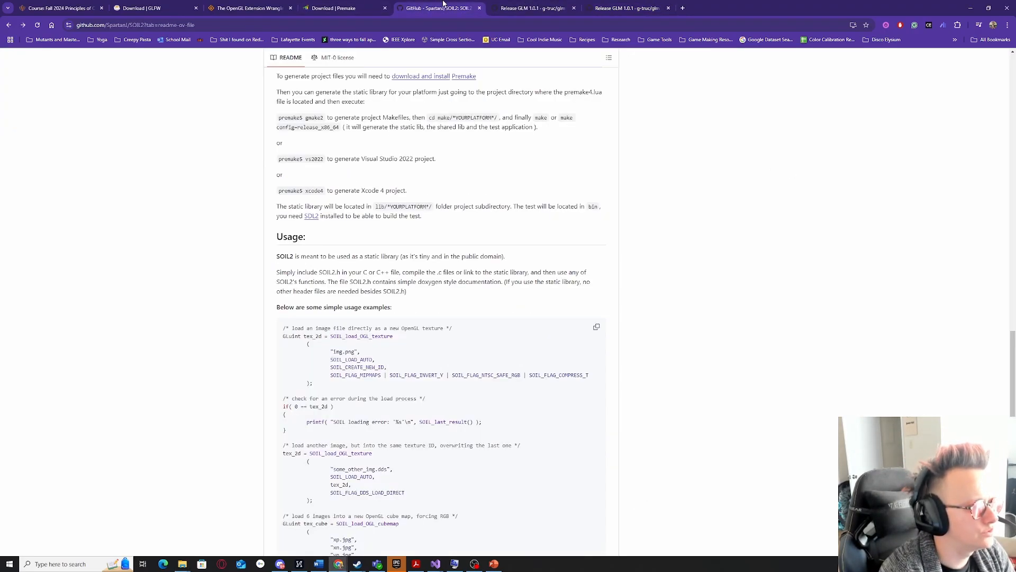
{"action": "scroll", "coordinate": [180, 456], "scroll_direction": "up", "scroll_amount": 15}
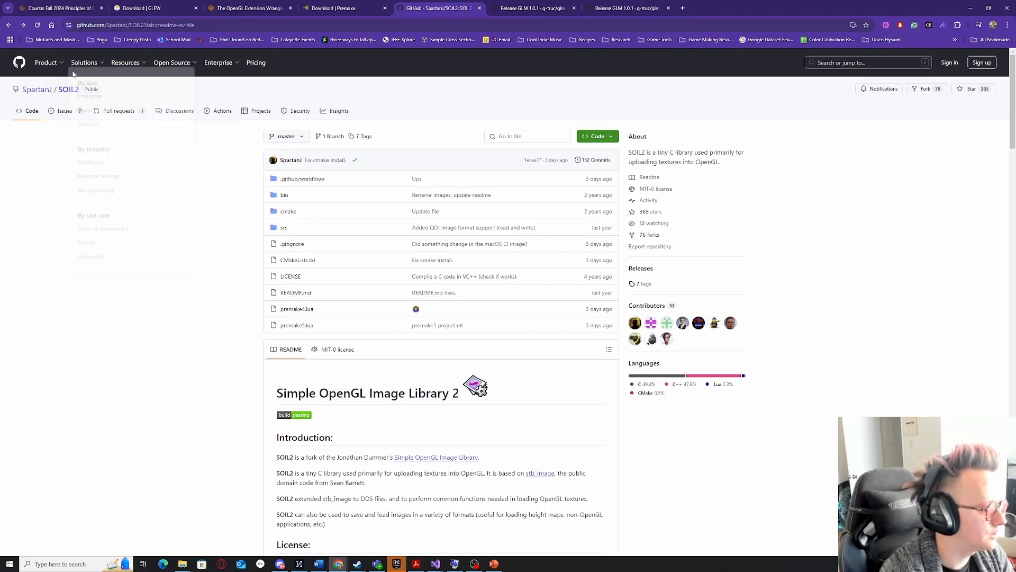
{"action": "scroll", "coordinate": [251, 295], "scroll_direction": "down", "scroll_amount": 6}
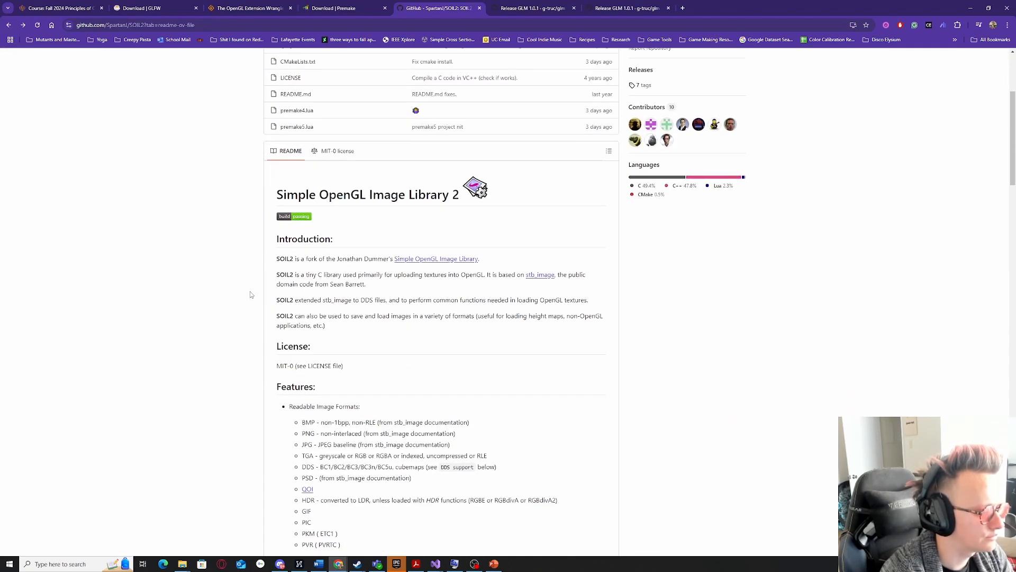
{"action": "scroll", "coordinate": [251, 294], "scroll_direction": "up", "scroll_amount": 4}
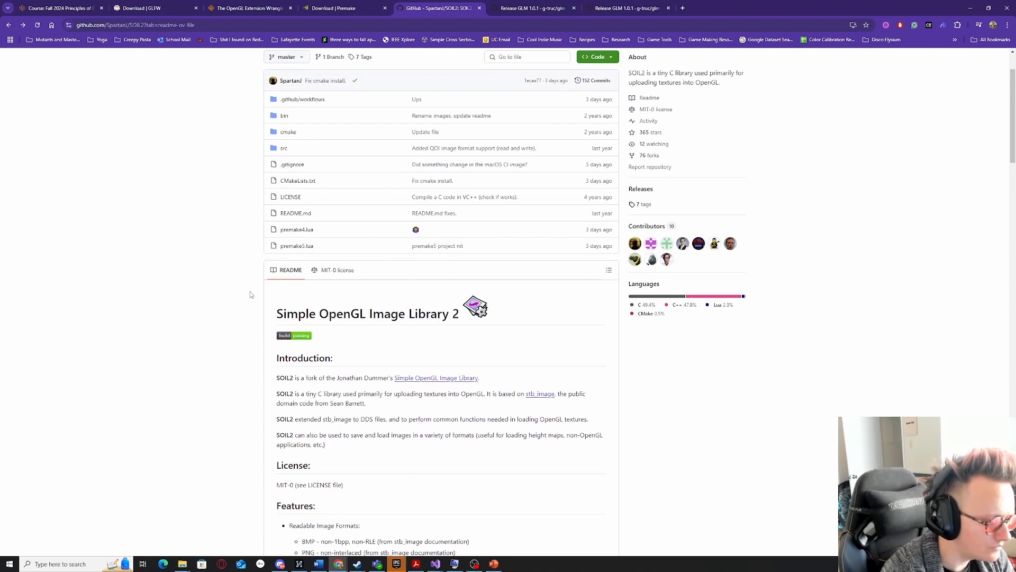
{"action": "scroll", "coordinate": [251, 294], "scroll_direction": "down", "scroll_amount": 6}
{"action": "scroll", "coordinate": [251, 294], "scroll_direction": "up", "scroll_amount": 7}
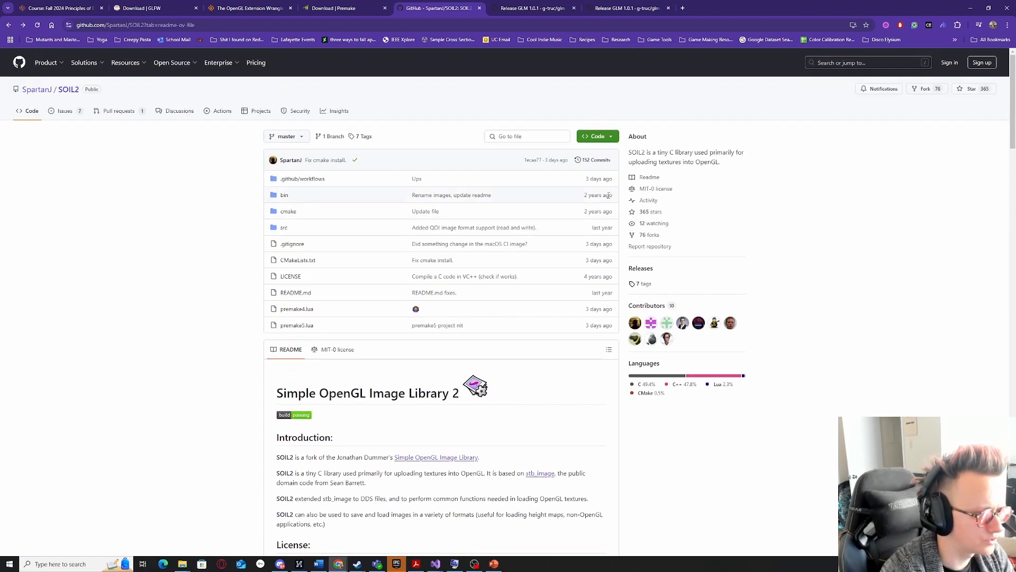
{"action": "left_click", "coordinate": [613, 137]}
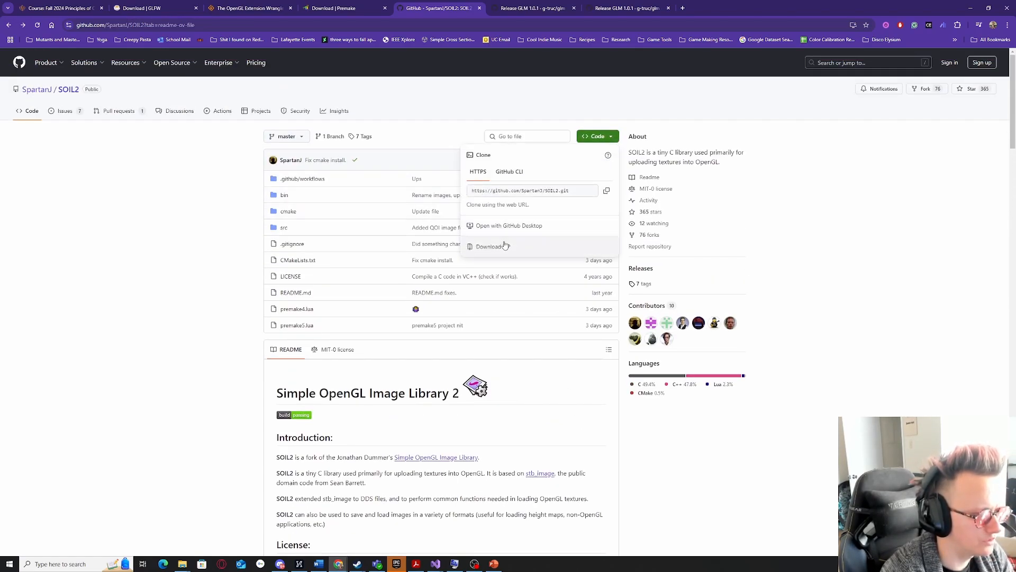
{"action": "left_click", "coordinate": [213, 243]}
Back in File Explorer, extract SOIL2-master.zip directly into Documents\GL Working and open the resulting SOIL2-master folder.
{"action": "key", "text": "alt+Tab"}
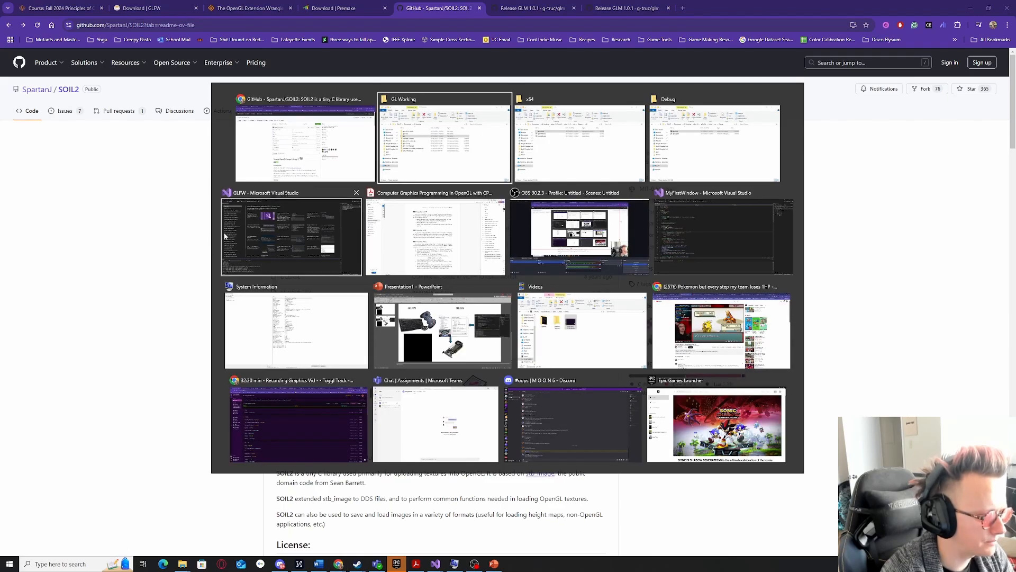
{"action": "left_click", "coordinate": [469, 141]}
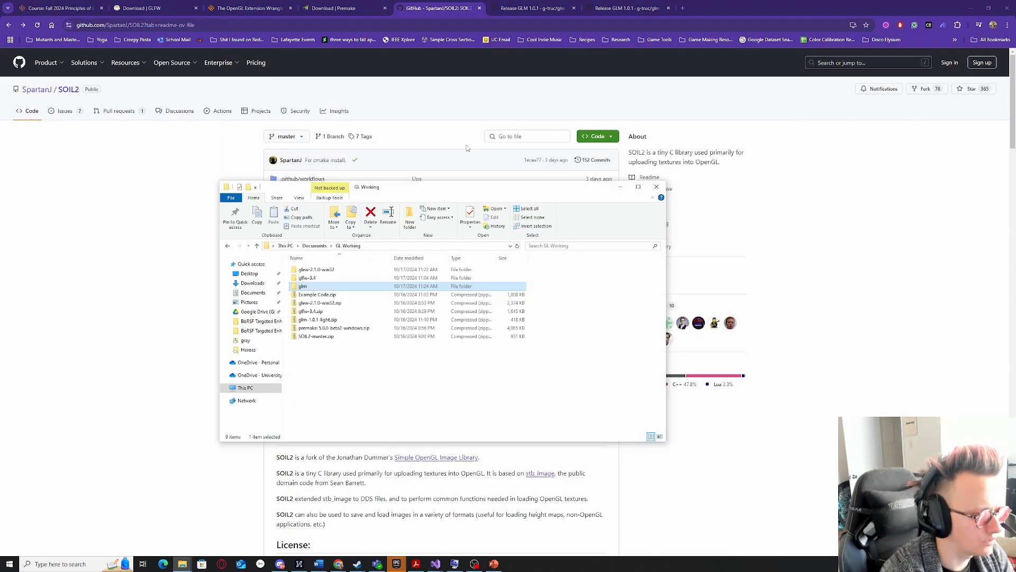
{"action": "double_click", "coordinate": [326, 339]}
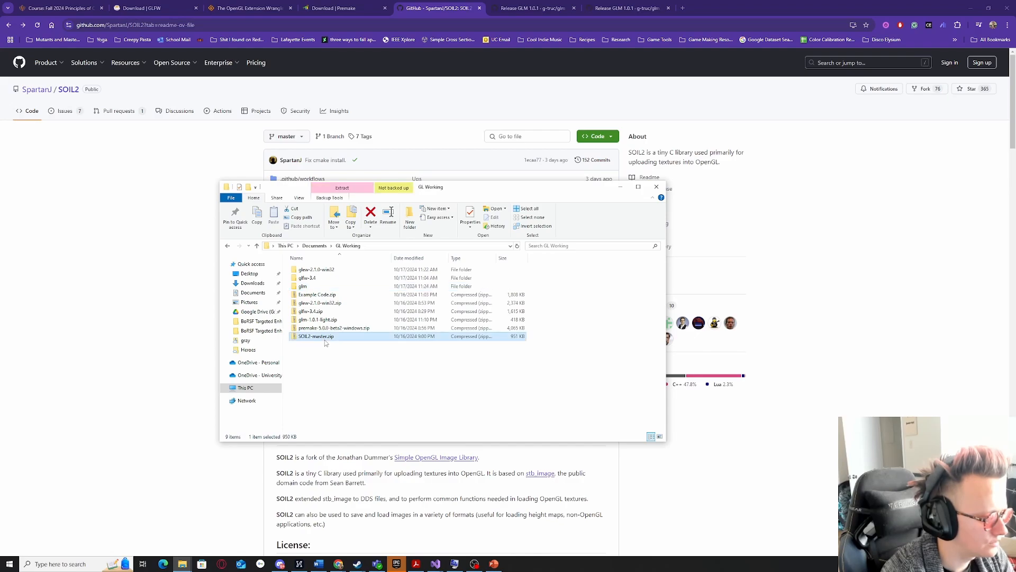
{"action": "left_click", "coordinate": [341, 274]}
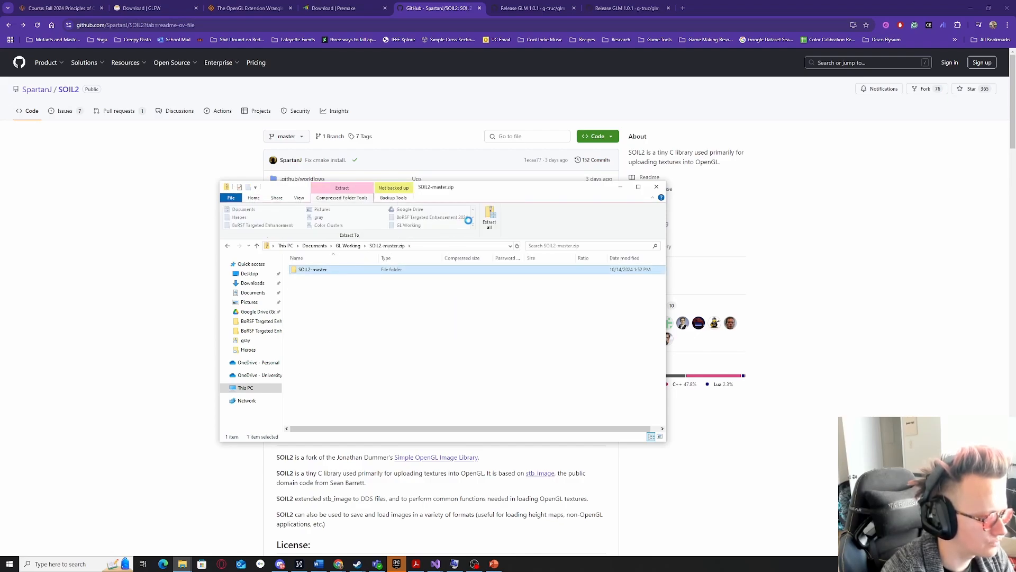
{"action": "left_click", "coordinate": [490, 217]}
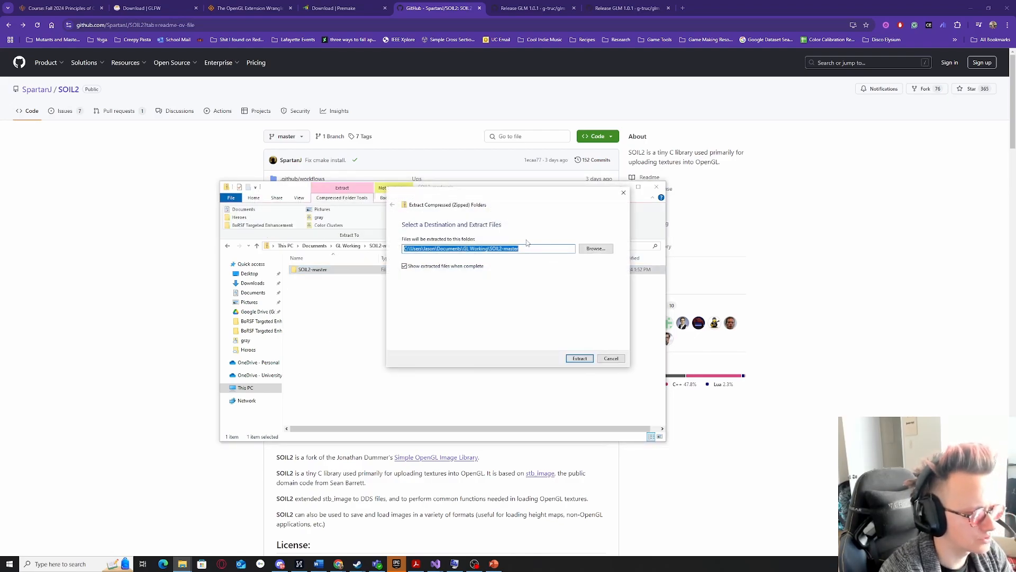
{"action": "left_click_drag", "start_coordinate": [489, 249], "coordinate": [531, 251]}
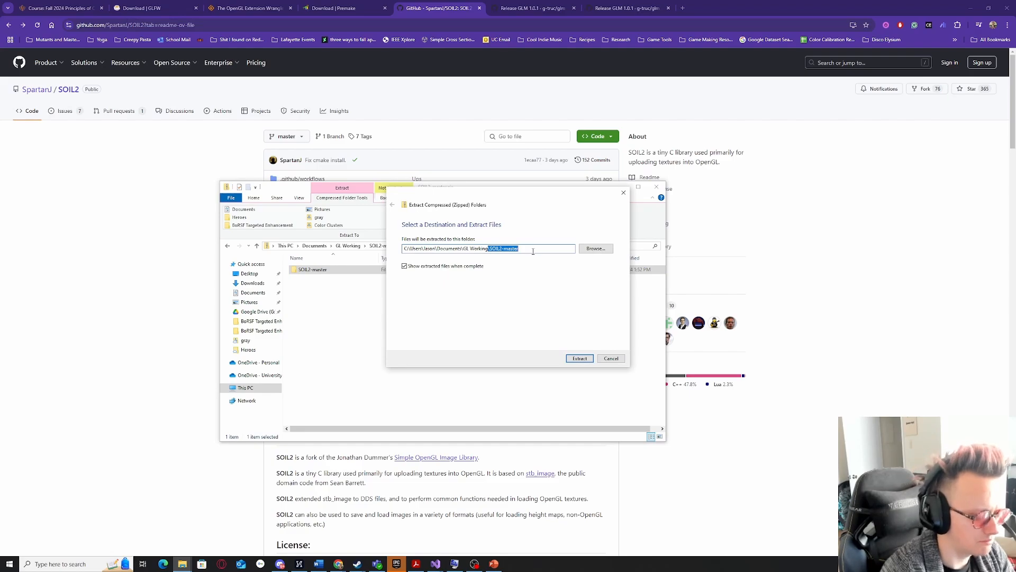
{"action": "key", "text": "BackSpace"}
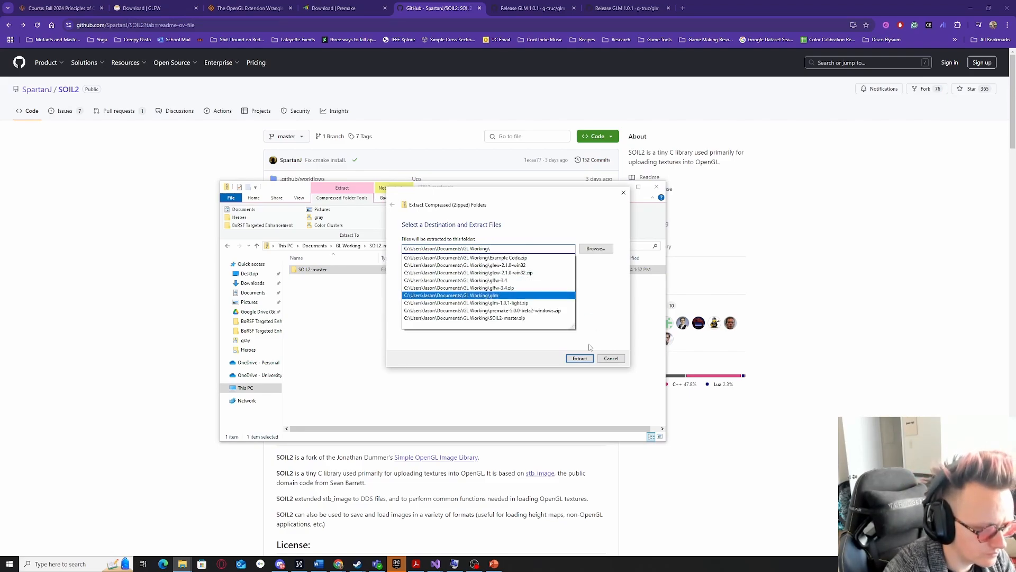
{"action": "left_click", "coordinate": [580, 358]}
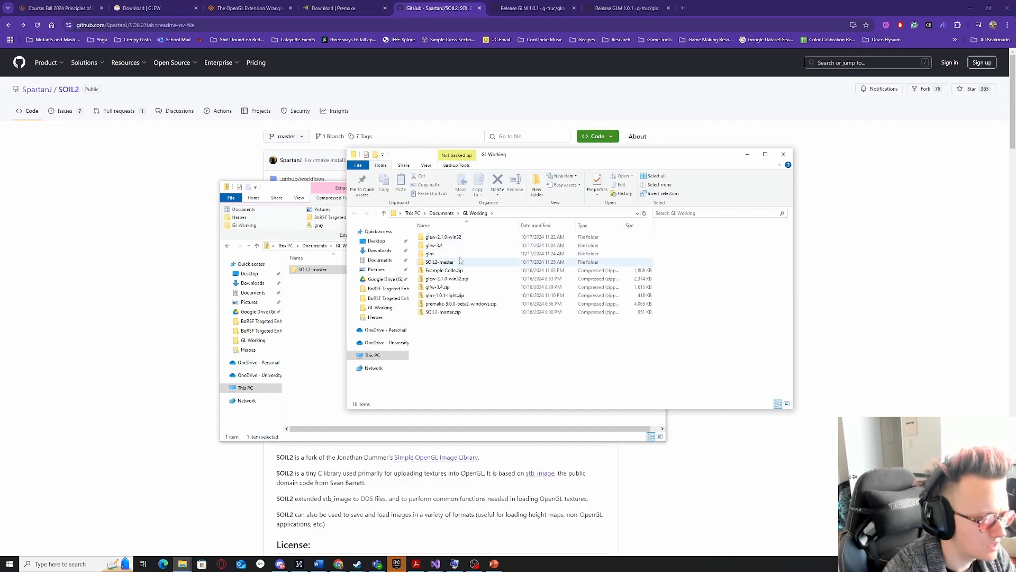
{"action": "double_click", "coordinate": [442, 262]}
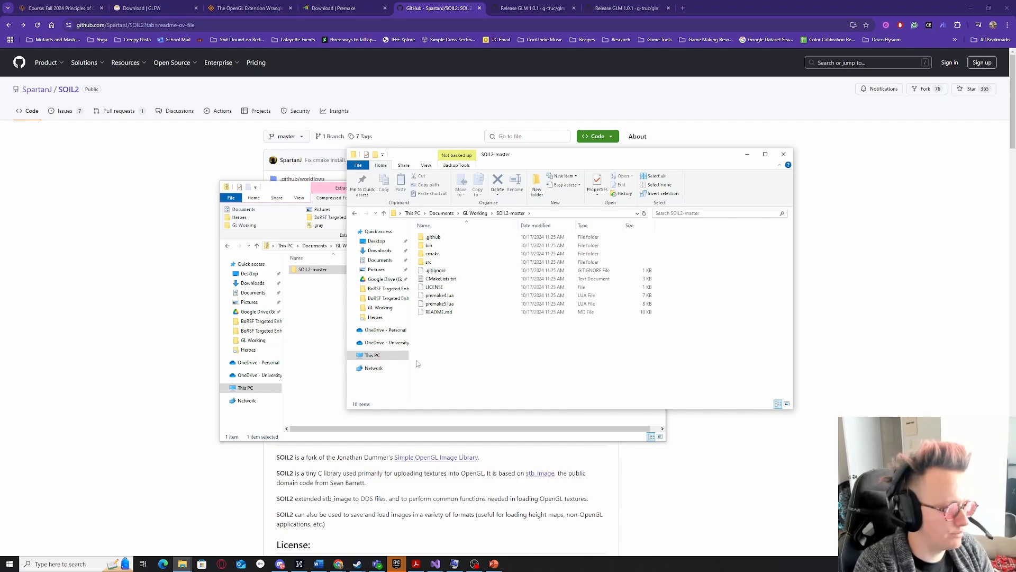
Open premake-5.0.0-beta2-windows.zip from the GL Working folder, and switch to the Premake download page in Chrome.
{"action": "left_click", "coordinate": [306, 329]}
{"action": "left_click", "coordinate": [348, 245]}
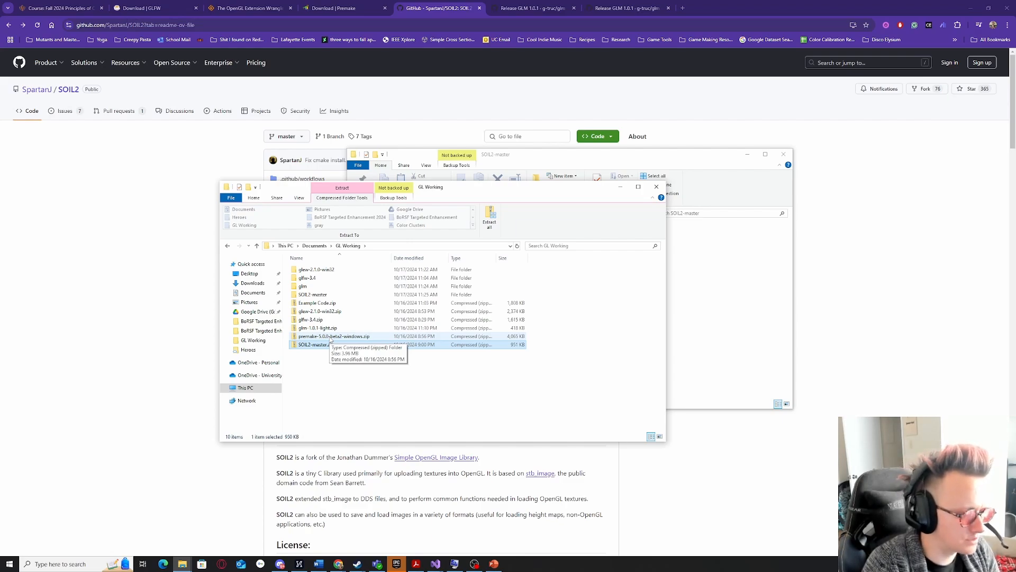
{"action": "double_click", "coordinate": [330, 338]}
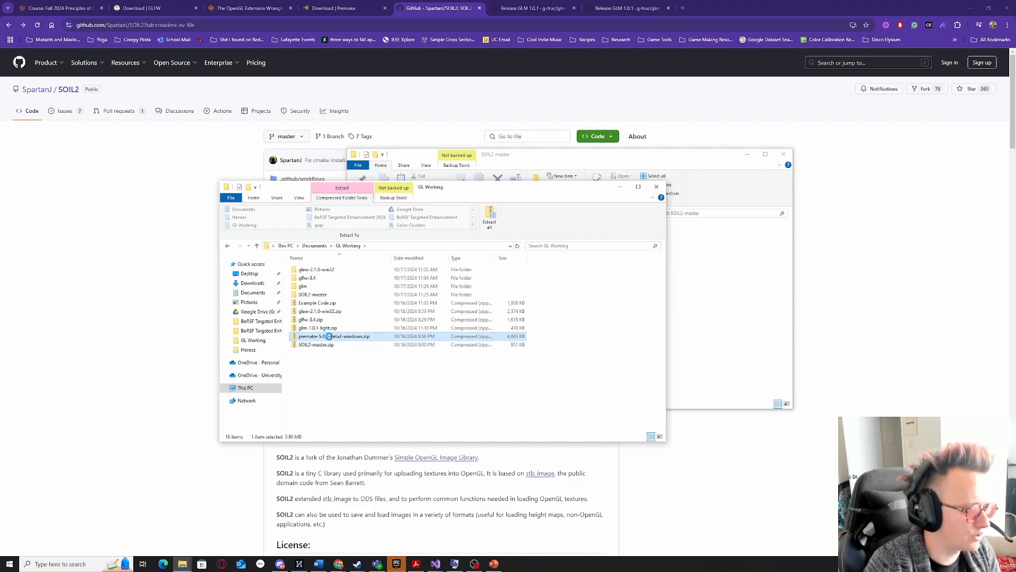
{"action": "left_click", "coordinate": [360, 8]}
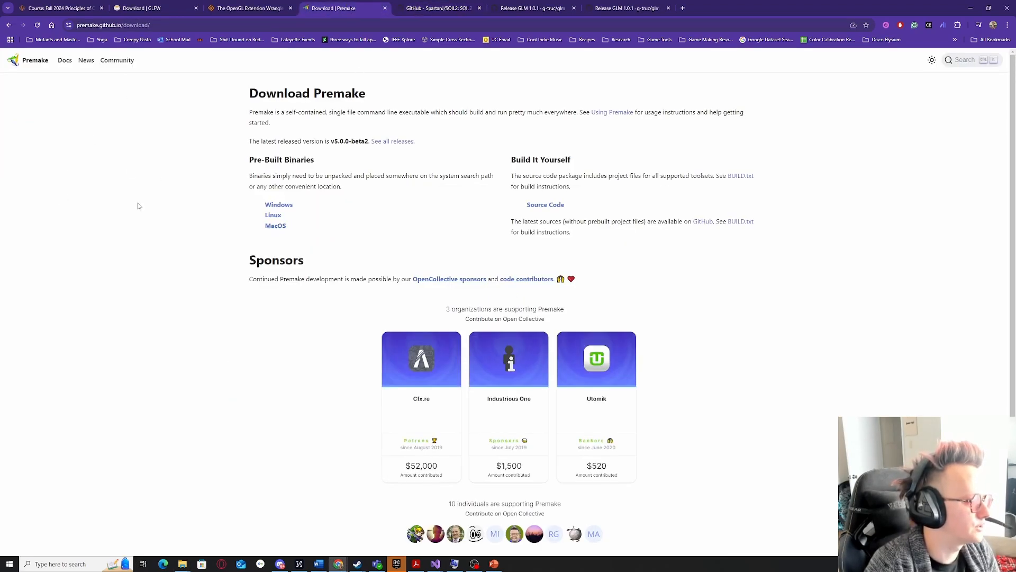
Search Google for "premake download", open Premake's download page, and view the save dialog for the Windows binary without saving it.
{"action": "left_click", "coordinate": [313, 29]}
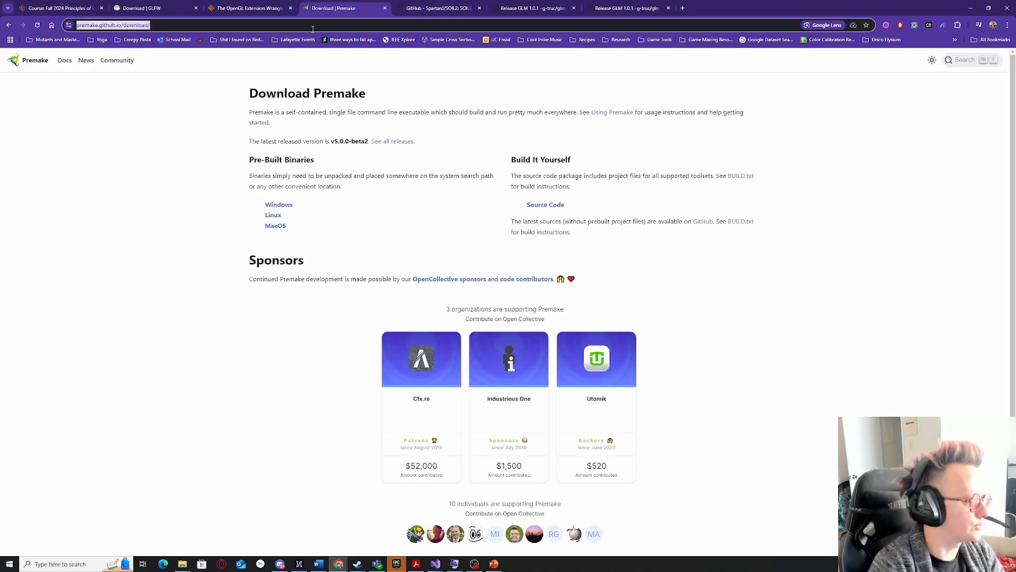
{"action": "type", "text": "premake download"}
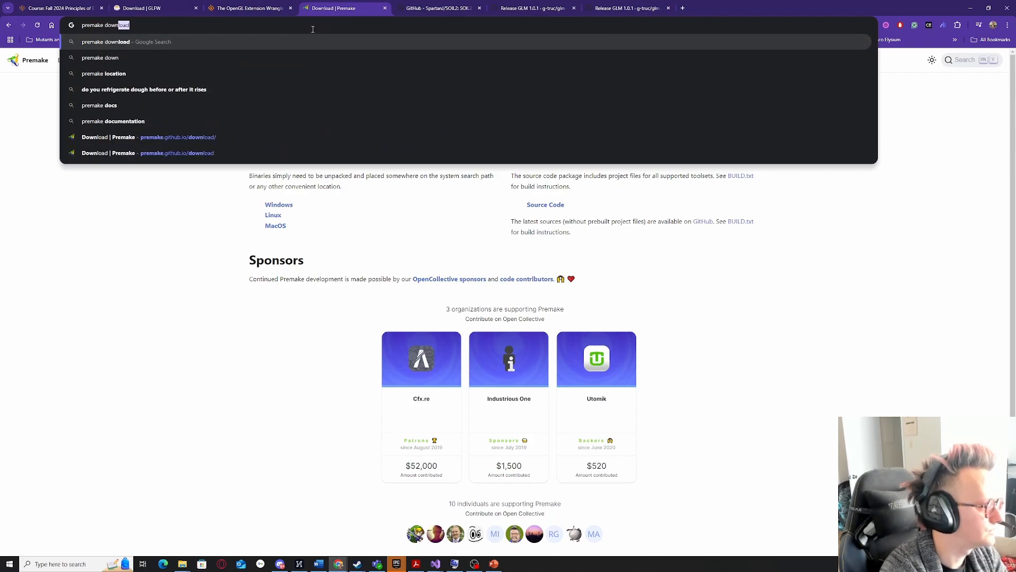
{"action": "key", "text": "Return"}
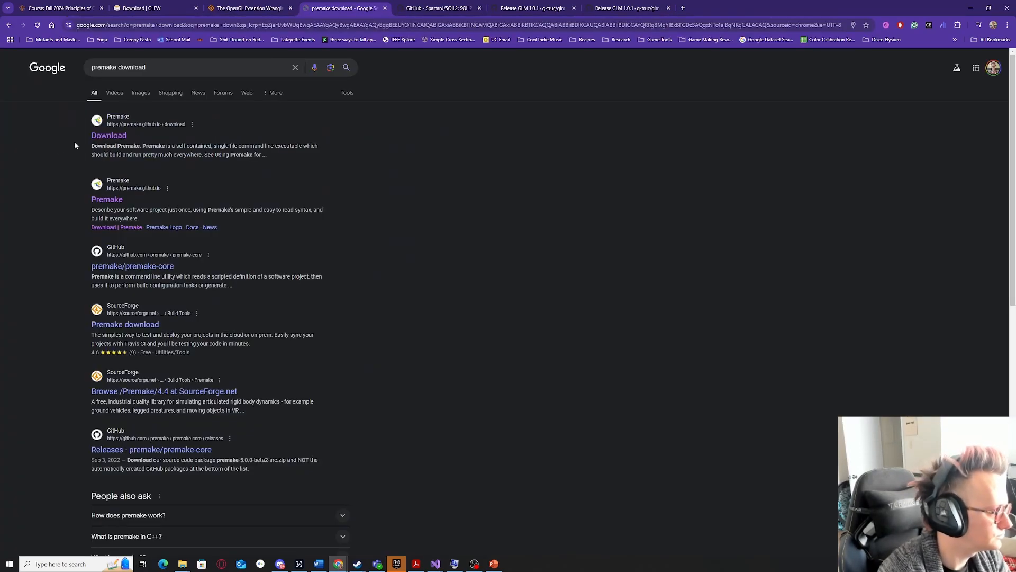
{"action": "left_click", "coordinate": [104, 137]}
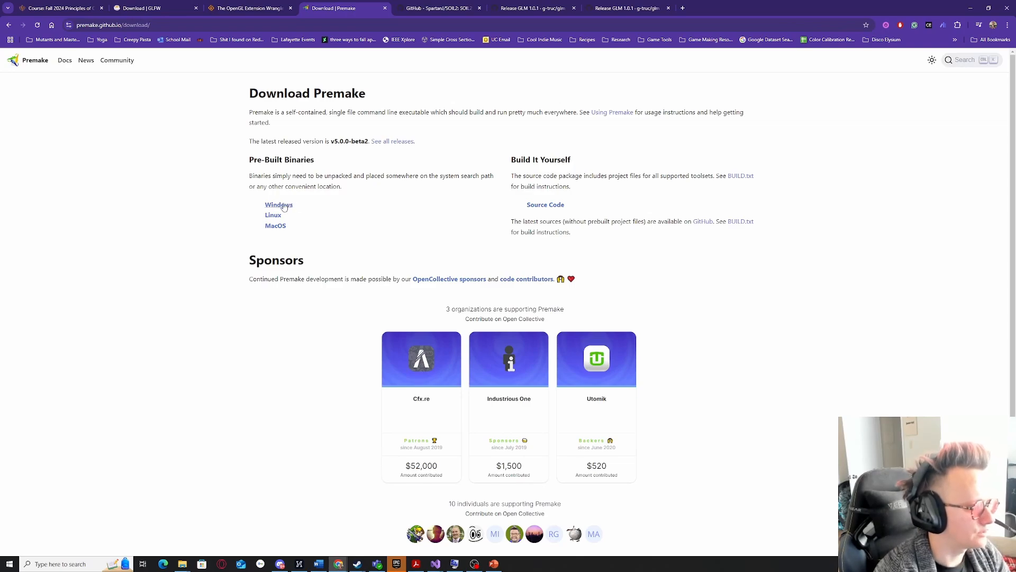
{"action": "left_click", "coordinate": [282, 205]}
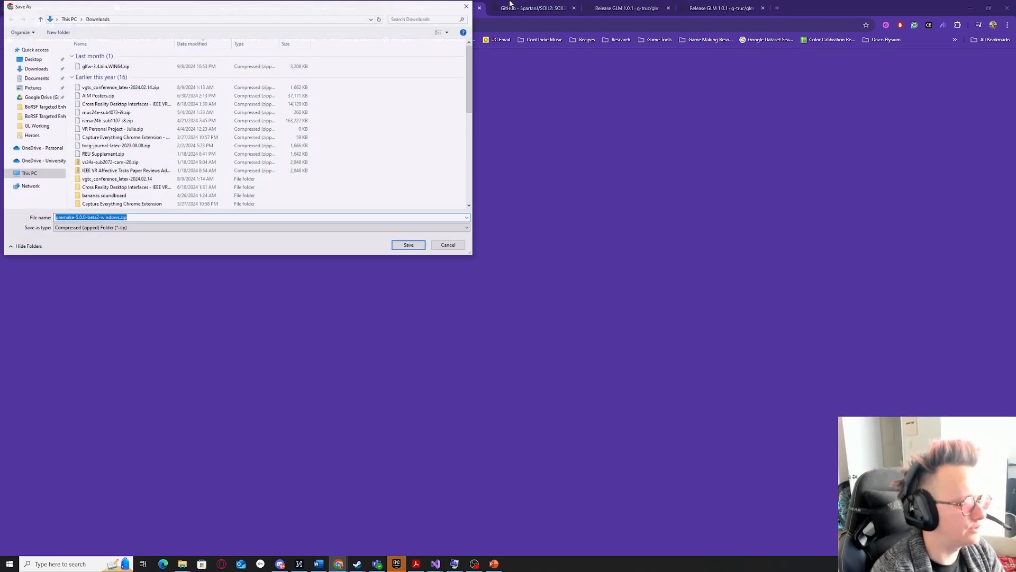
{"action": "left_click", "coordinate": [468, 9]}
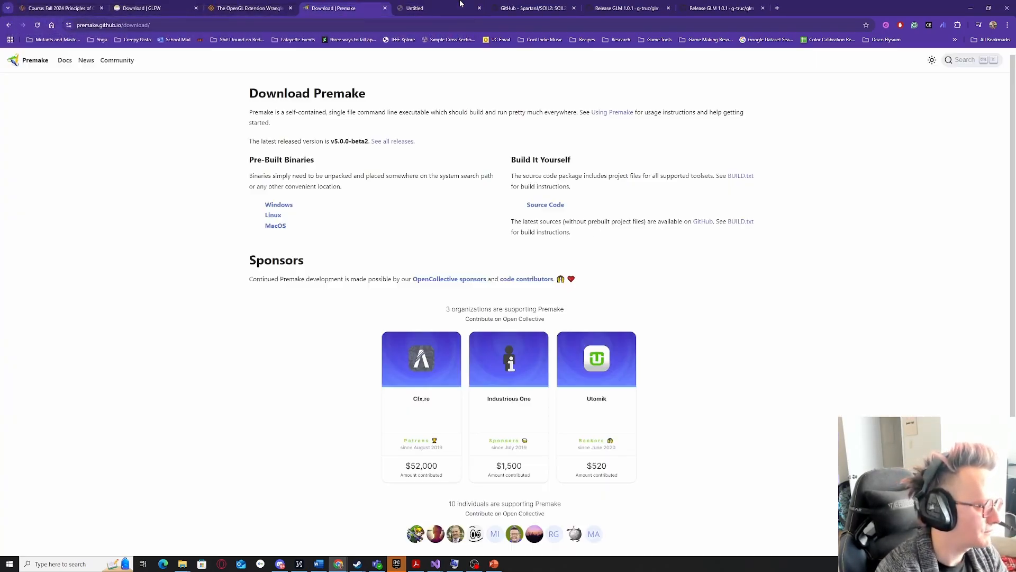
Switch back to File Explorer and extract premake-5.0.0-beta2-windows.zip into Documents\GL Working\premake.
{"action": "key", "text": "alt+Tab"}
{"action": "left_click", "coordinate": [458, 135]}
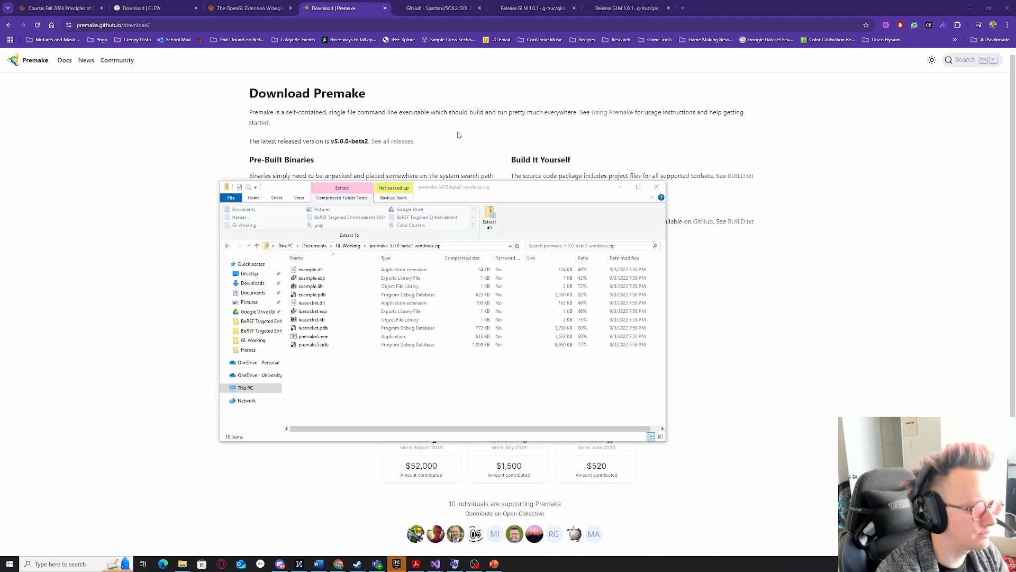
{"action": "left_click", "coordinate": [490, 218]}
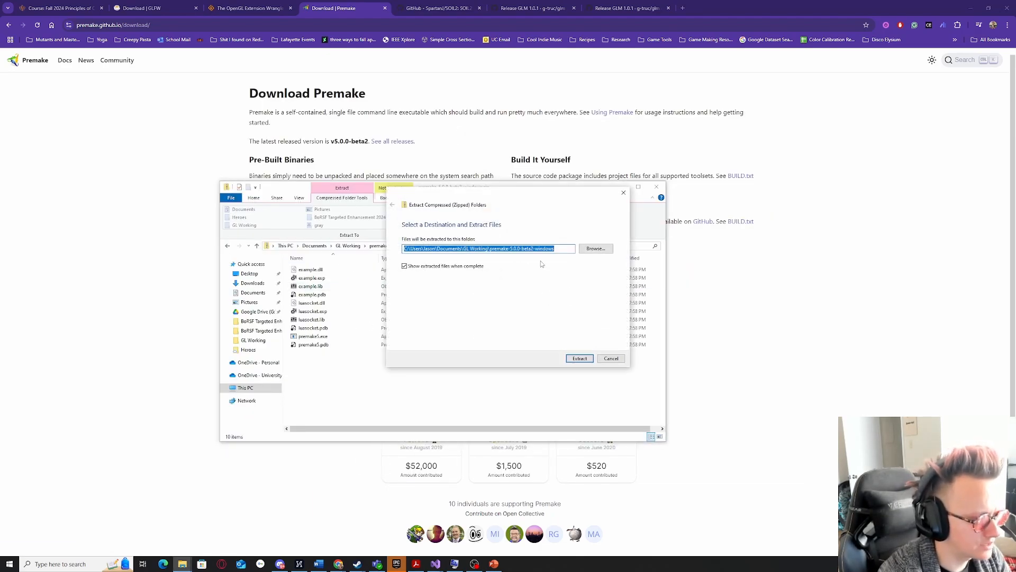
{"action": "left_click_drag", "start_coordinate": [510, 250], "coordinate": [567, 250]}
{"action": "key", "text": "BackSpace"}
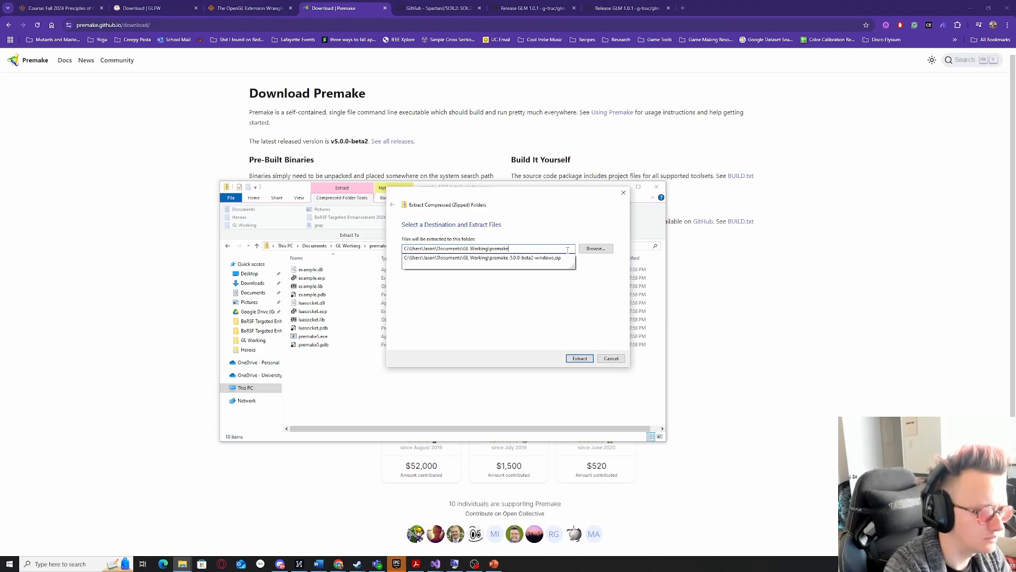
{"action": "key", "text": "Return"}
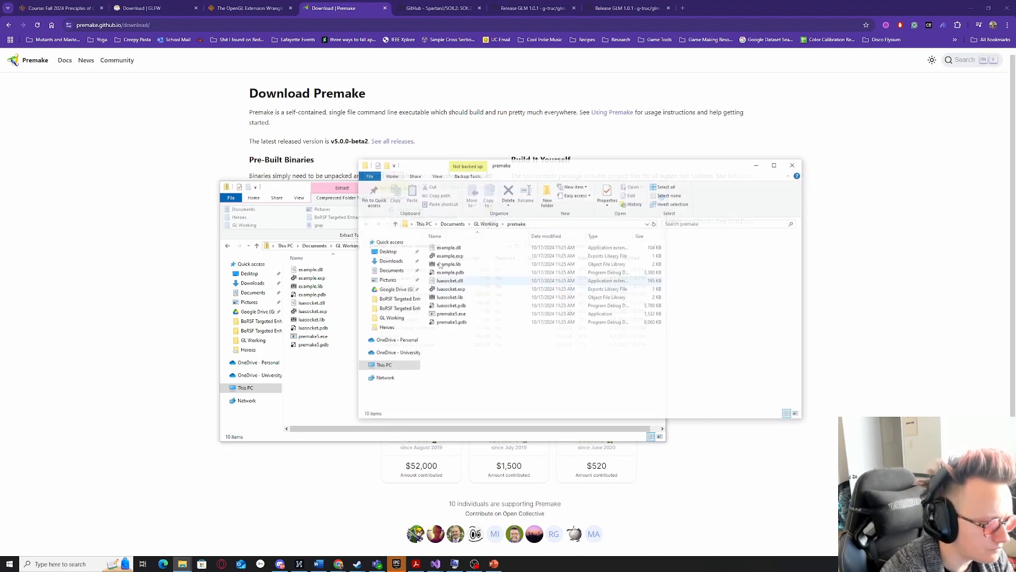
Copy premake5.exe from the extracted premake folder into the SOIL2-master folder in GL Working.
{"action": "left_click", "coordinate": [455, 315]}
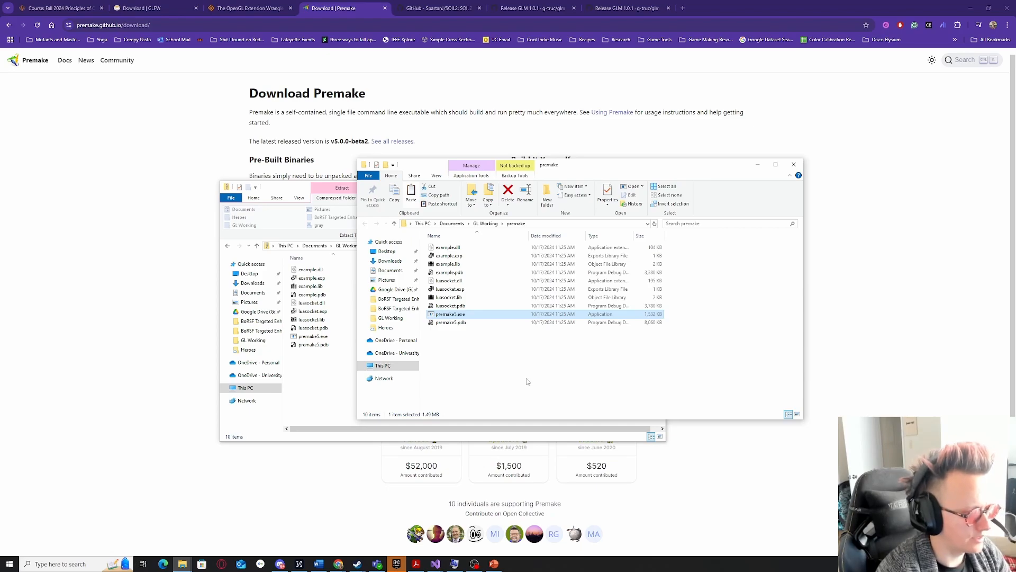
{"action": "left_click", "coordinate": [483, 223]}
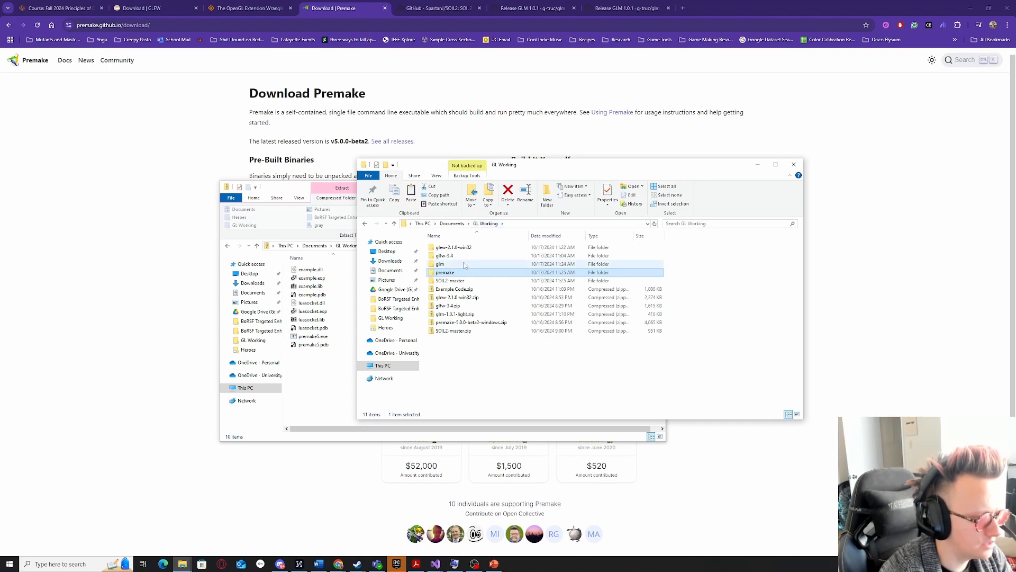
{"action": "double_click", "coordinate": [448, 280]}
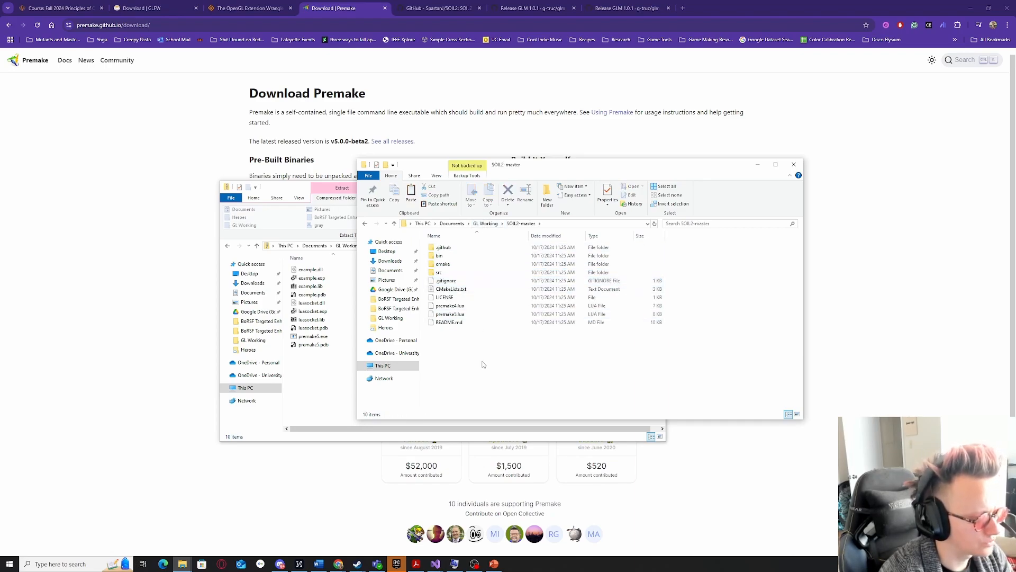
{"action": "key", "text": "ctrl+v"}
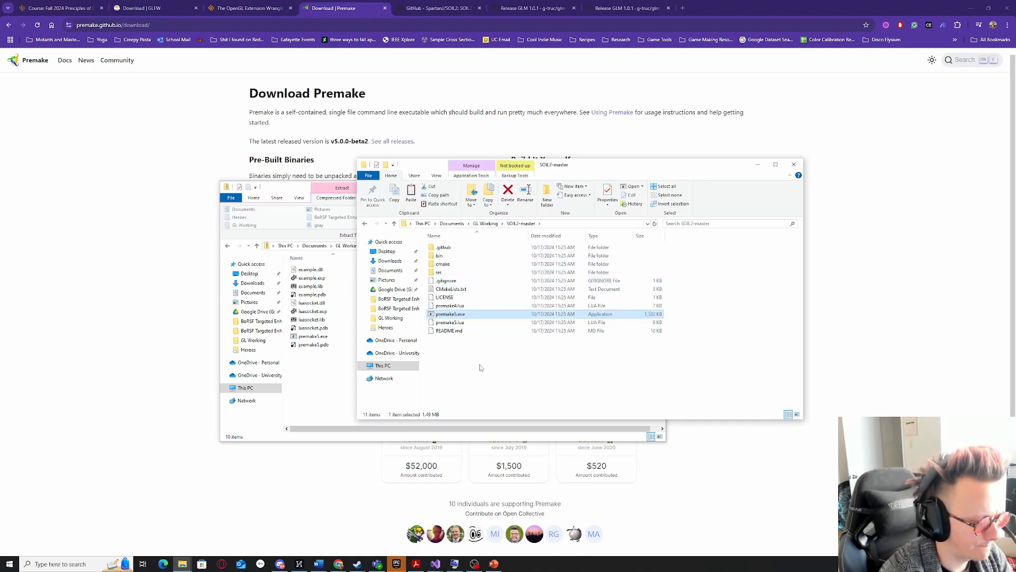
{"action": "right_click", "coordinate": [501, 362]}
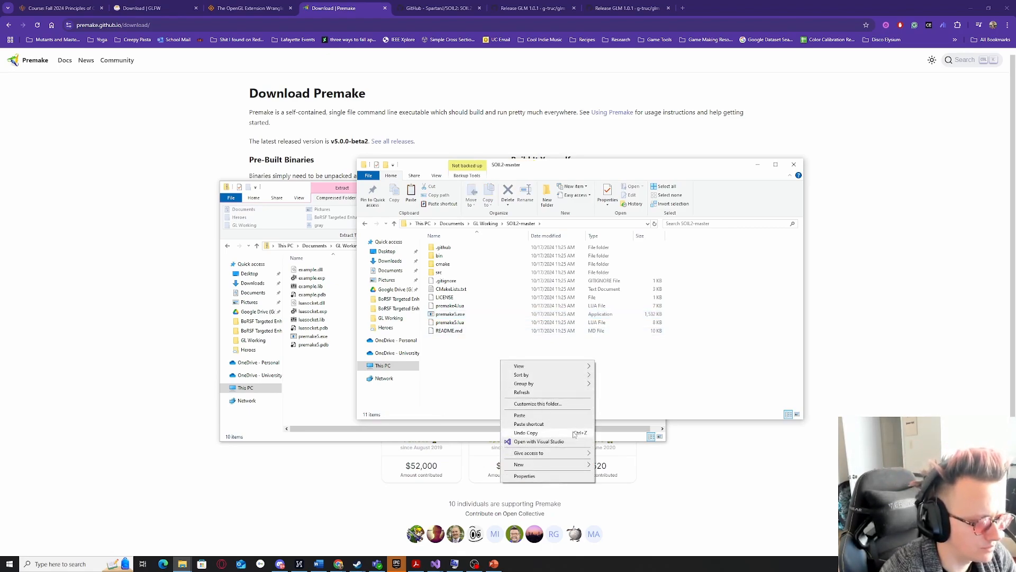
{"action": "left_click", "coordinate": [459, 360]}
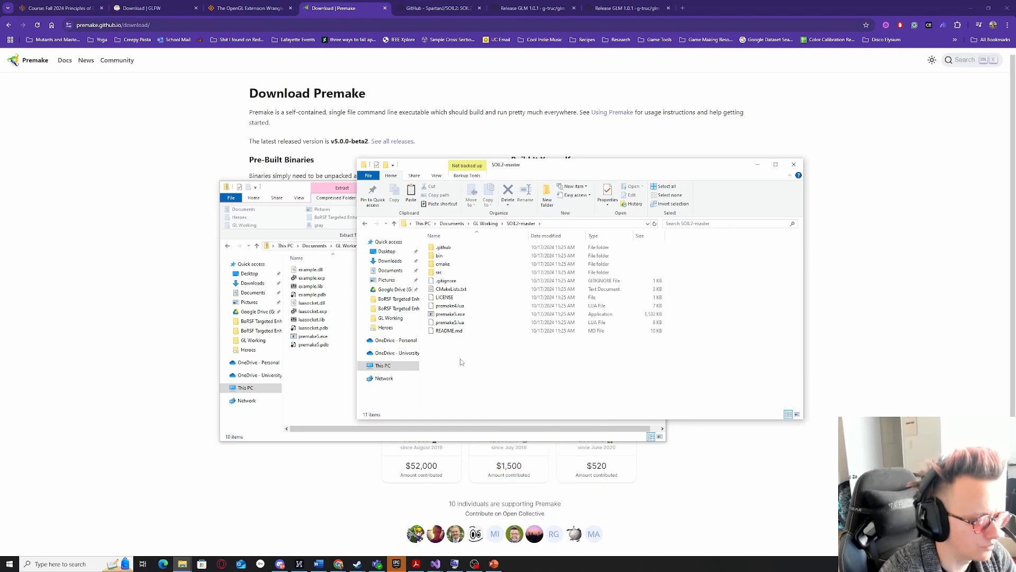
{"action": "key", "text": "super"}
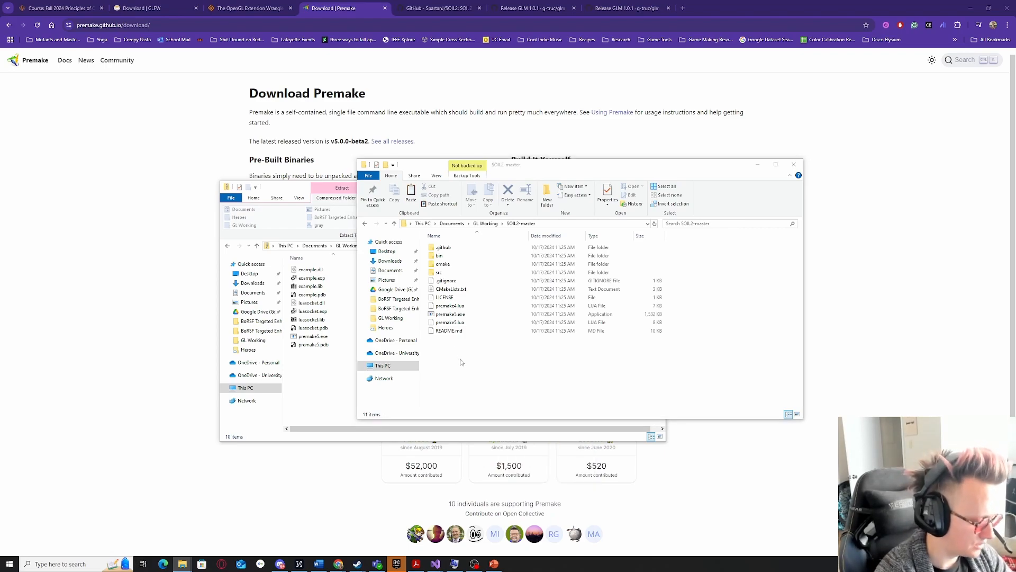
{"action": "type", "text": "cmd"}
{"action": "key", "text": "Return"}
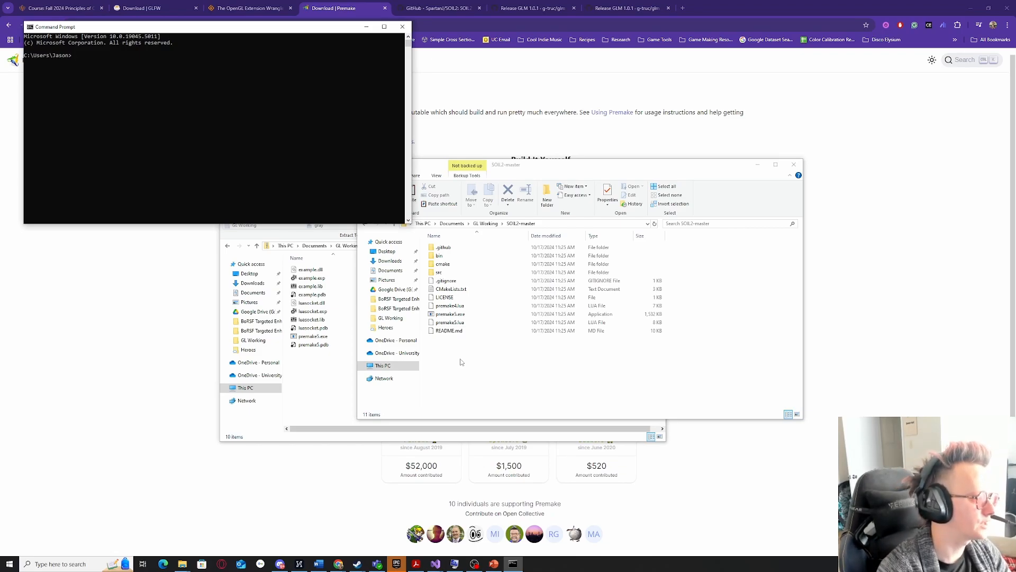
{"action": "left_click", "coordinate": [398, 26]}
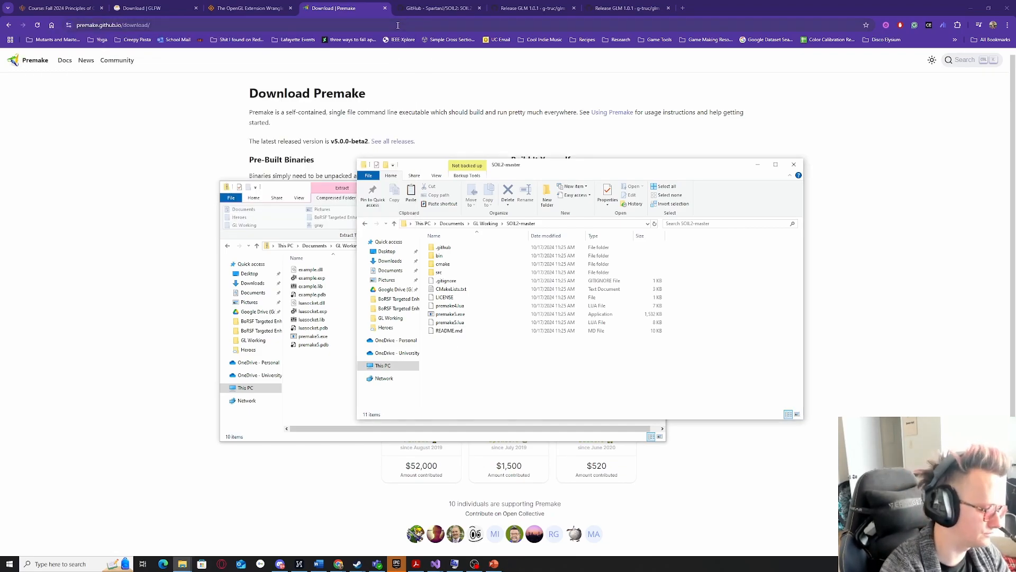
Open Command Prompt and change the directory to "Documents\GL Working\SOIL2-master".
{"action": "key", "text": "super"}
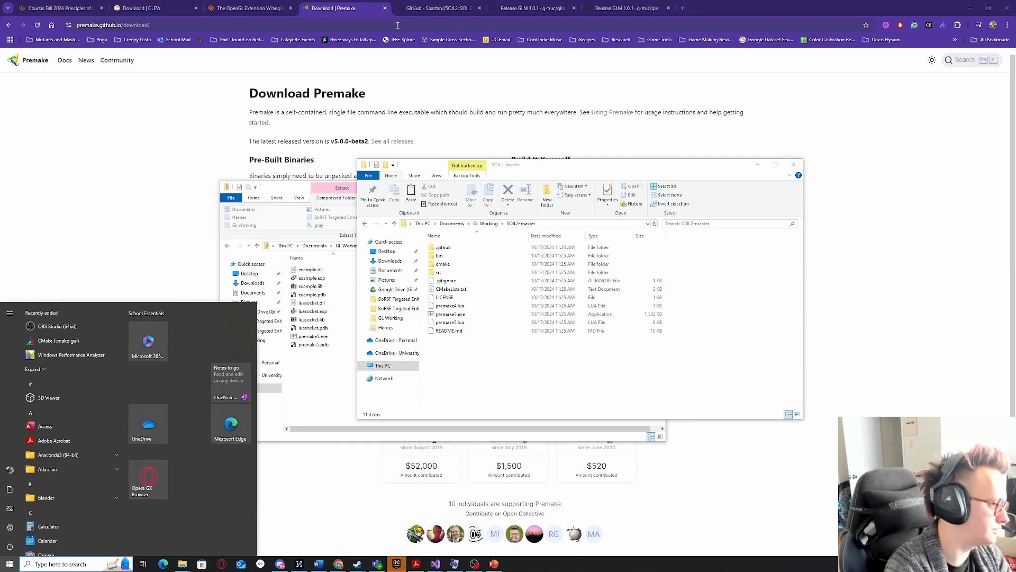
{"action": "type", "text": "cmd"}
{"action": "key", "text": "Return"}
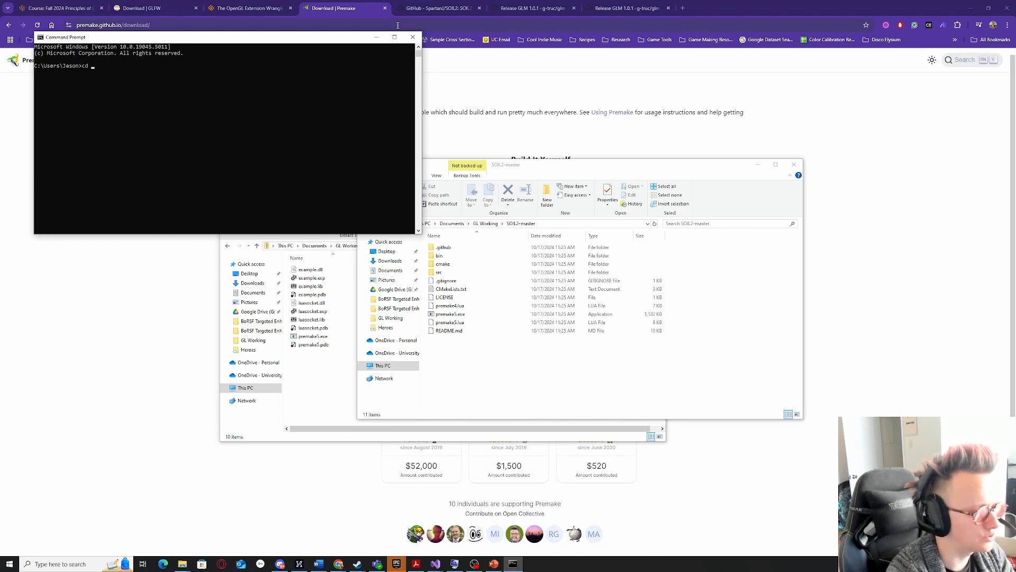
{"action": "type", "text": "cd "}
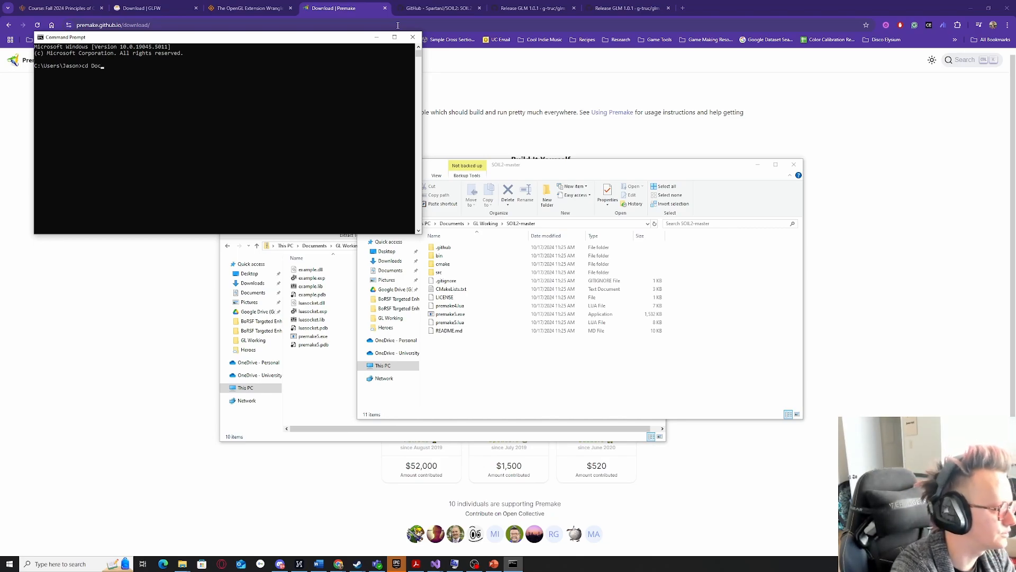
{"action": "type", "text": "Doc"}
{"action": "key", "text": "Tab"}
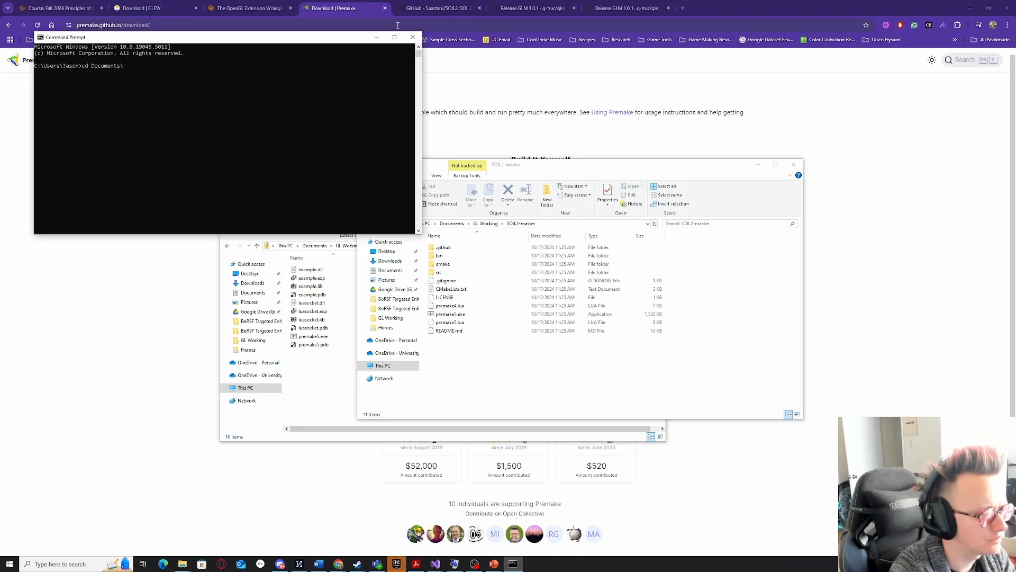
{"action": "type", "text": "\\GL"}
{"action": "key", "text": "Tab"}
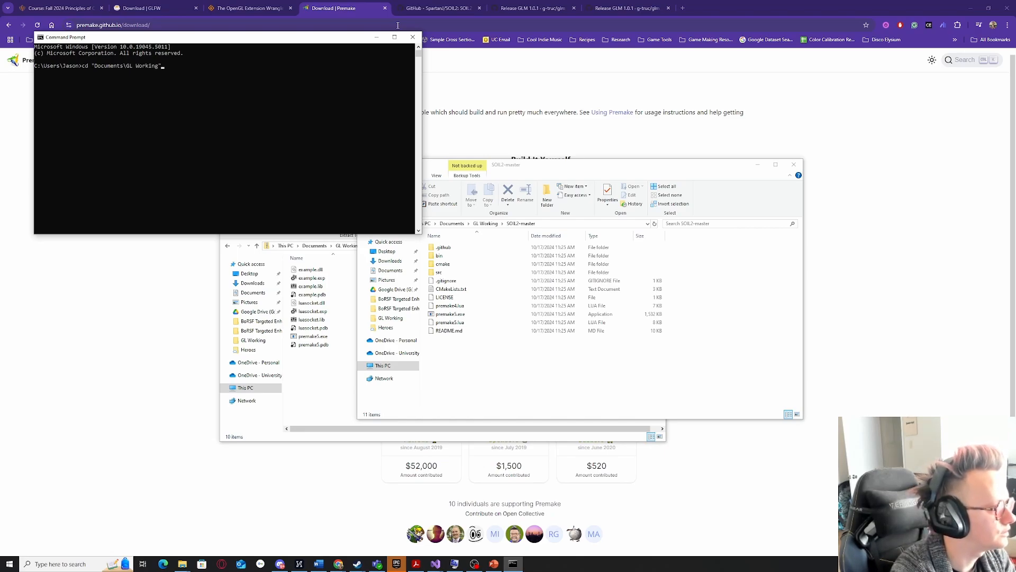
{"action": "type", "text": "\\Soi"}
{"action": "key", "text": "Tab"}
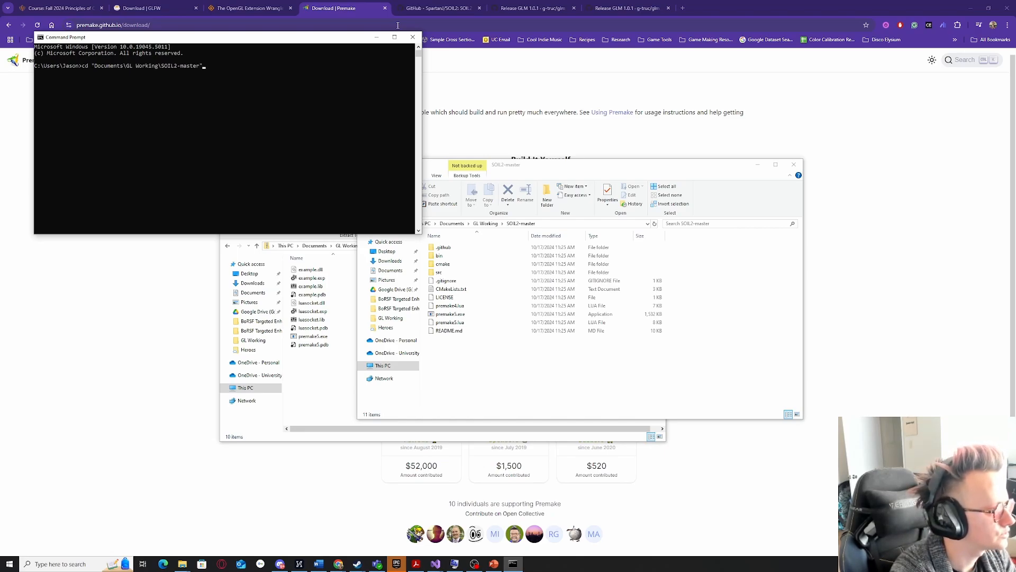
{"action": "key", "text": "Return"}
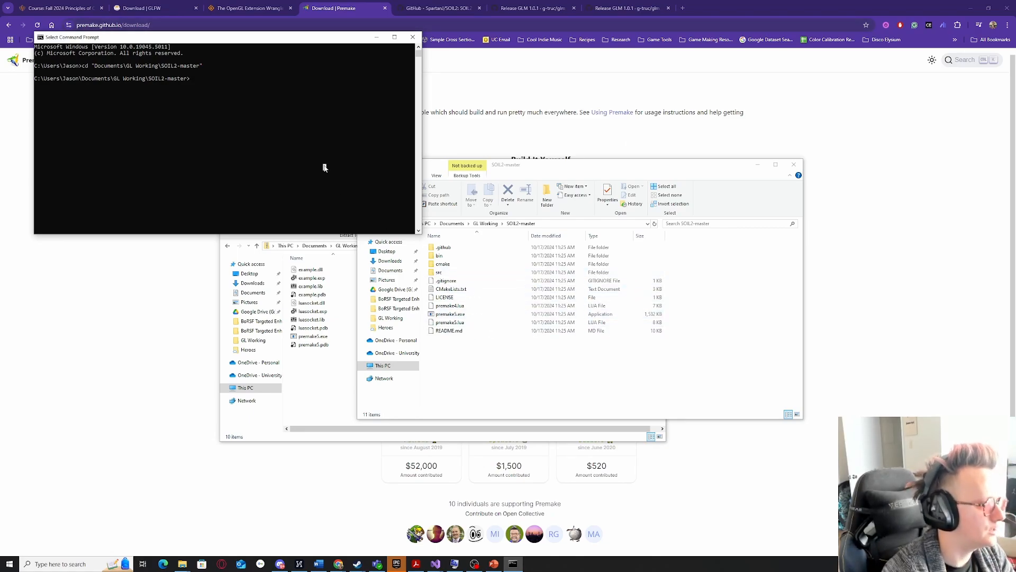
Enter the command "premake5.exe vs2022" at the prompt without running it.
{"action": "type", "text": "premake"}
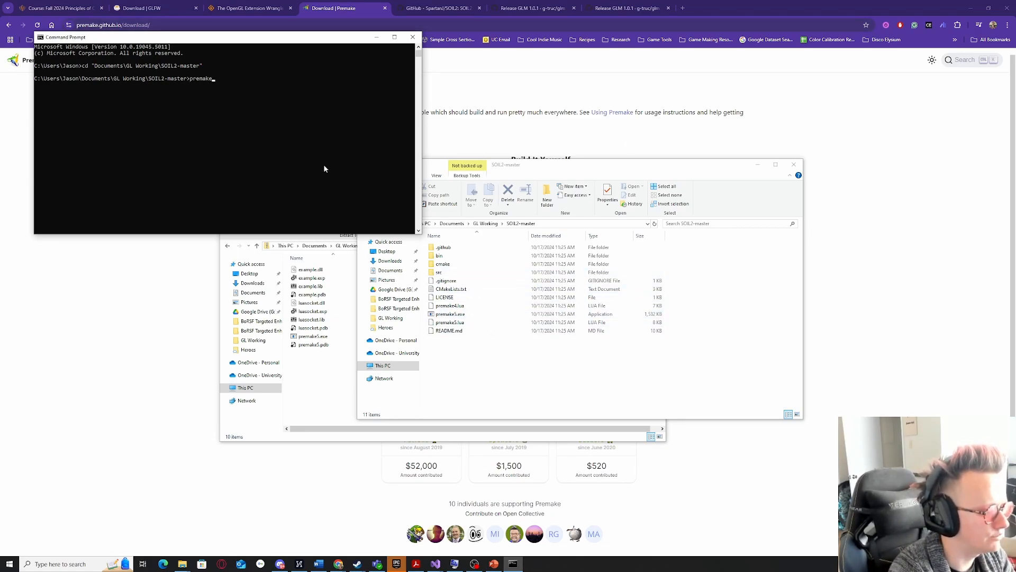
{"action": "type", "text": "5.exe vs2022"}
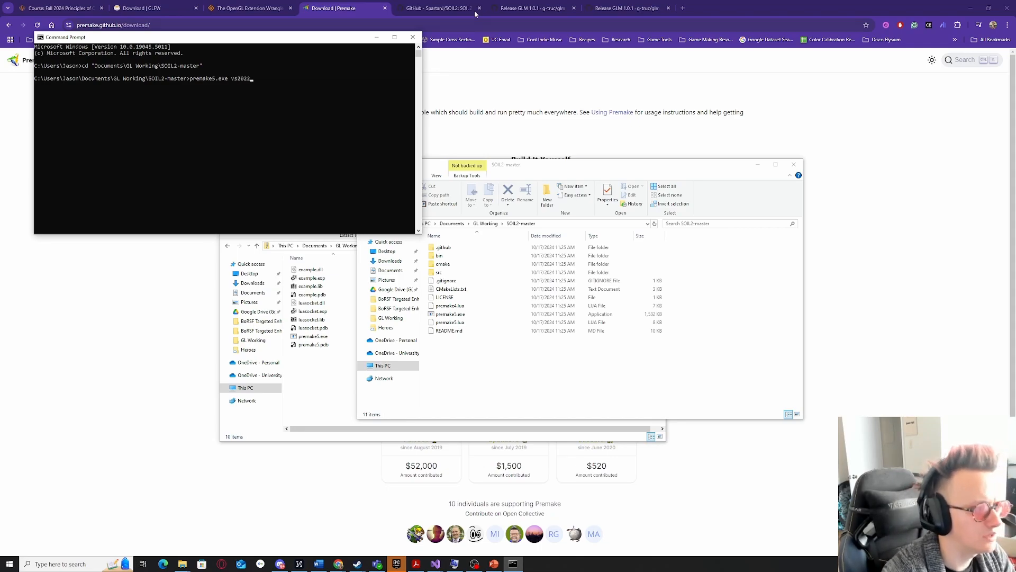
Examine the Compiling section of the SOIL2 README on GitHub in Chrome for the Visual Studio 2022 Premake command, returning to Command Prompt.
{"action": "left_click", "coordinate": [427, 3]}
{"action": "left_click", "coordinate": [427, 3]}
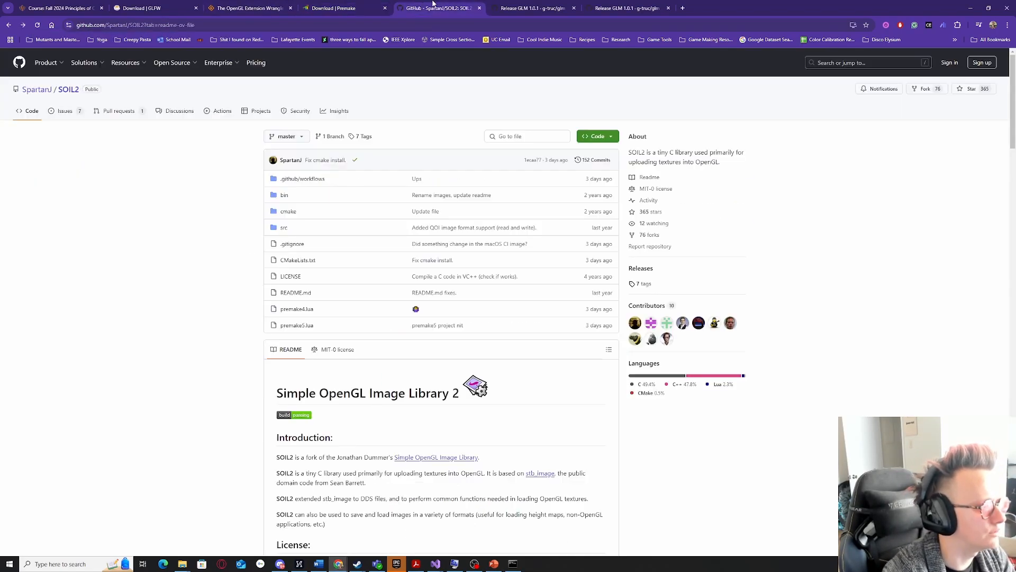
{"action": "scroll", "coordinate": [428, 357], "scroll_direction": "down", "scroll_amount": 8}
{"action": "scroll", "coordinate": [428, 358], "scroll_direction": "down", "scroll_amount": 20}
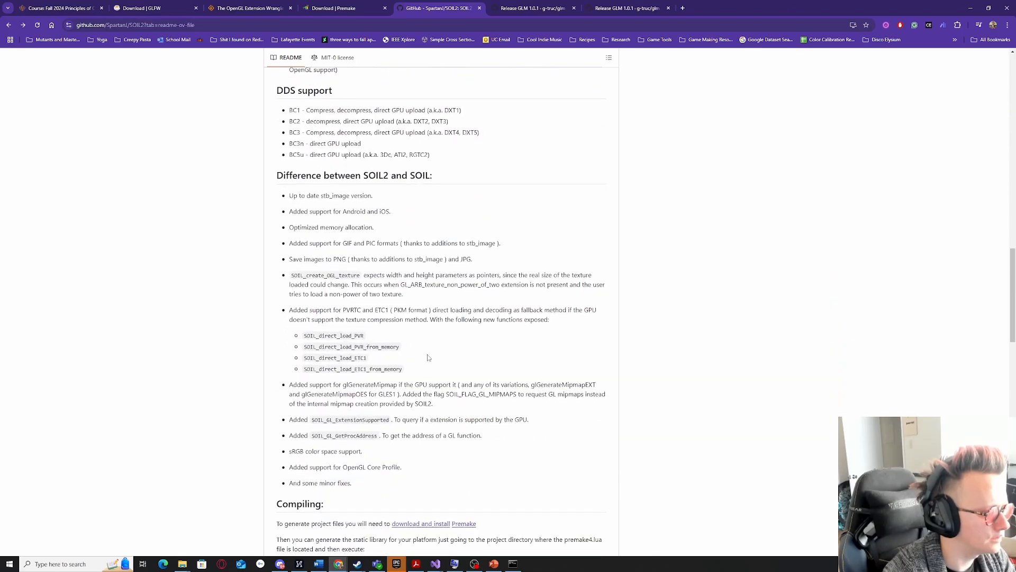
{"action": "scroll", "coordinate": [428, 357], "scroll_direction": "down", "scroll_amount": 15}
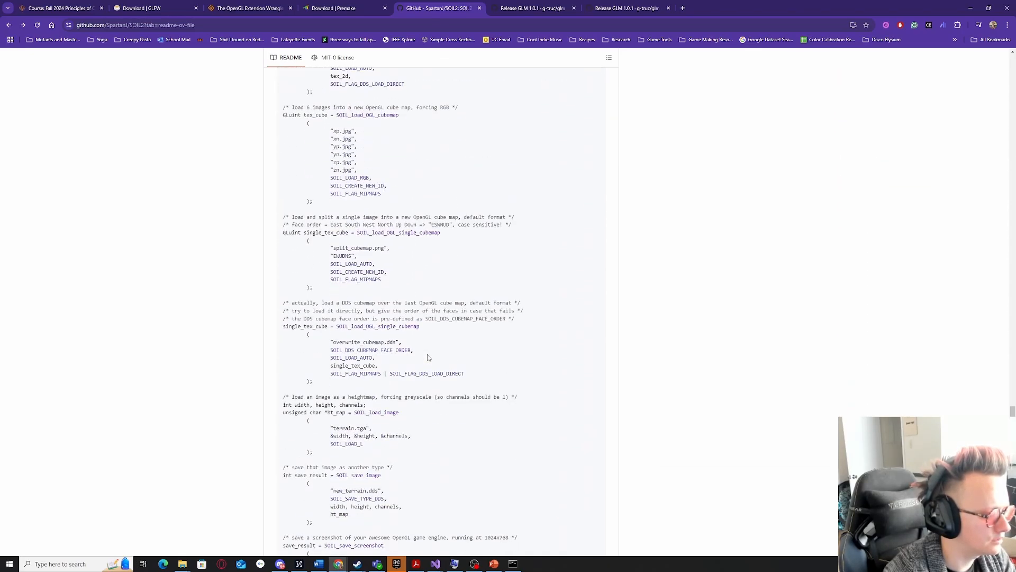
{"action": "scroll", "coordinate": [429, 357], "scroll_direction": "up", "scroll_amount": 15}
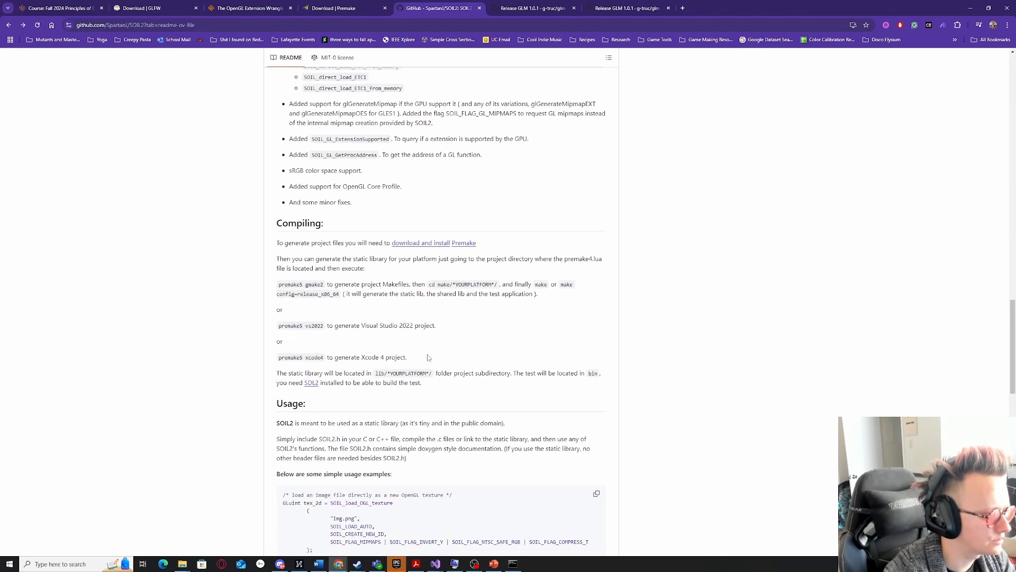
{"action": "left_click_drag", "start_coordinate": [290, 316], "coordinate": [365, 339]}
{"action": "left_click", "coordinate": [454, 356]}
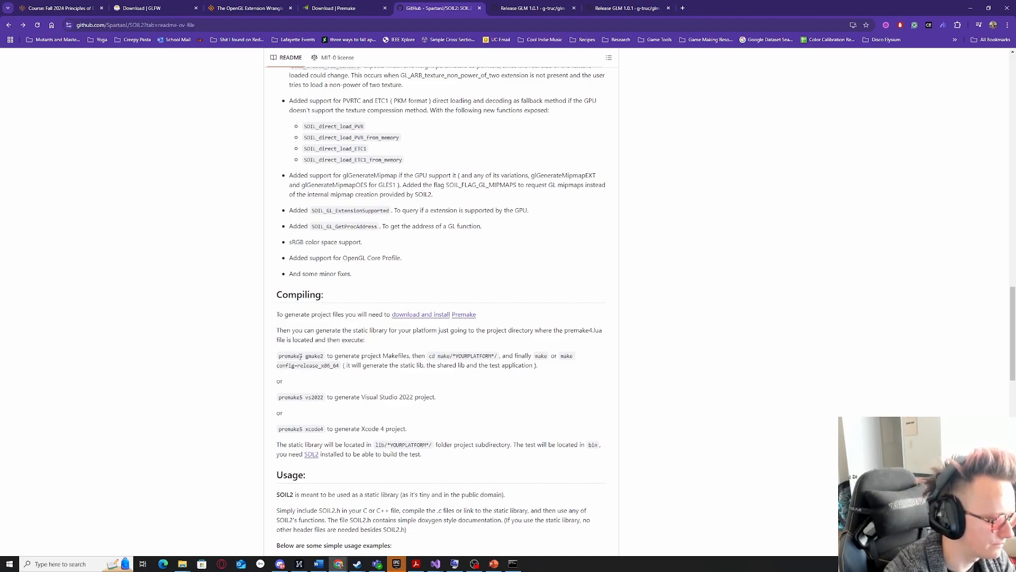
{"action": "left_click_drag", "start_coordinate": [278, 397], "coordinate": [324, 397]}
{"action": "left_click", "coordinate": [331, 398]}
{"action": "key", "text": "alt+Tab"}
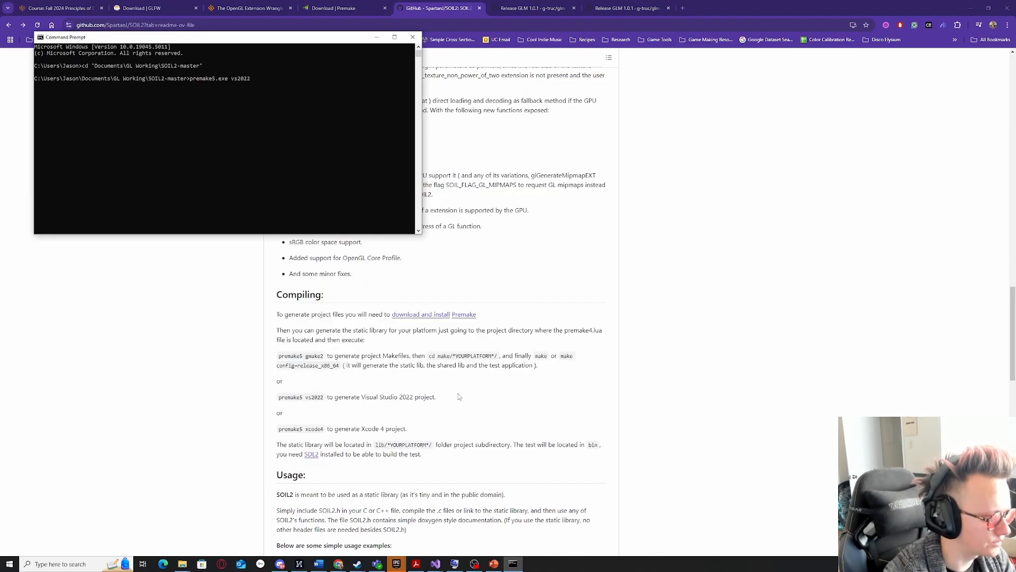
{"action": "left_click", "coordinate": [308, 101]}
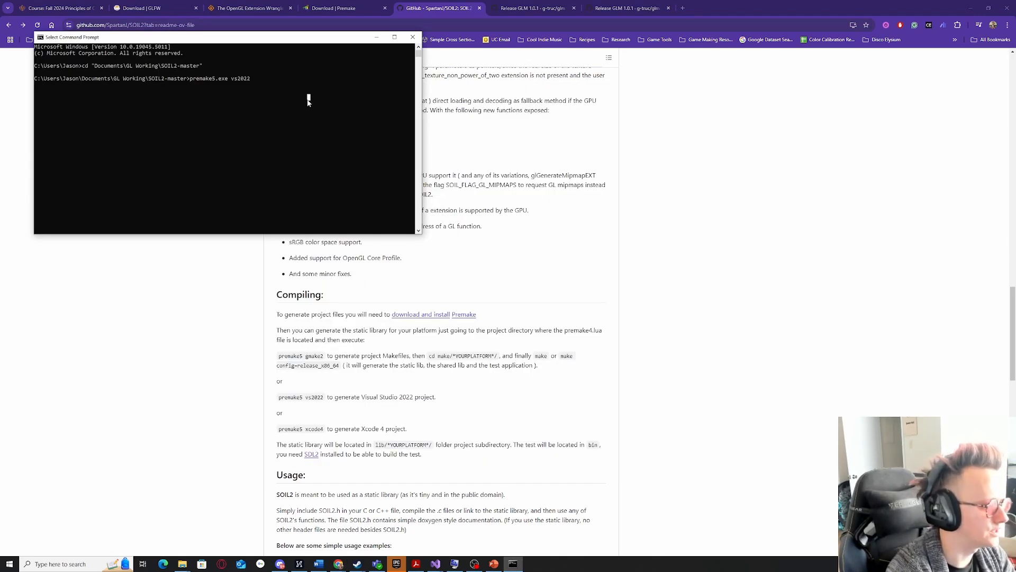
Run the entered "premake5.exe vs2022" command and switch to the SOIL2-master folder in File Explorer.
{"action": "key", "text": "Escape"}
{"action": "key", "text": "Return"}
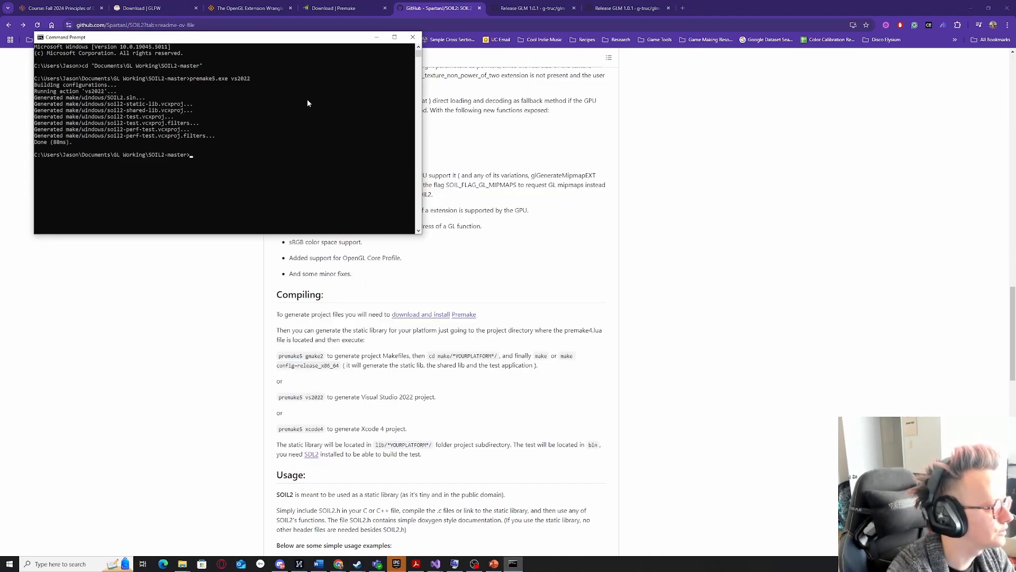
{"action": "key", "text": "alt+Tab"}
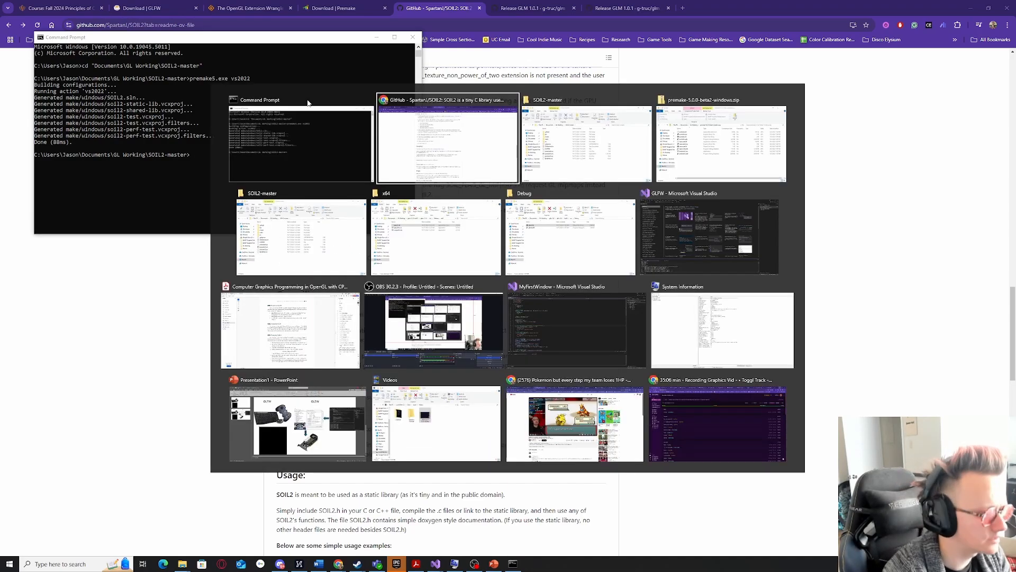
{"action": "left_click", "coordinate": [580, 155]}
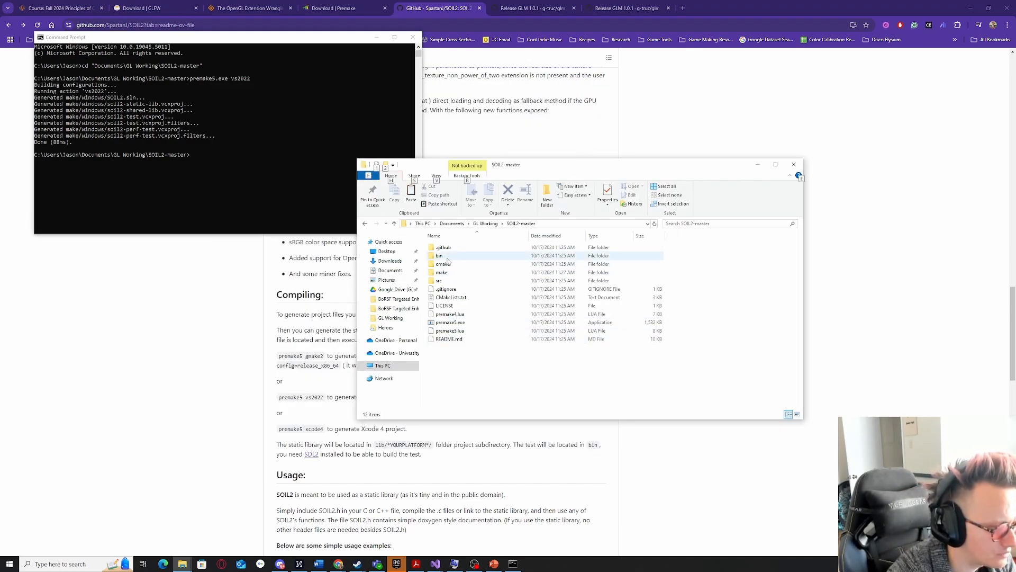
{"action": "key", "text": "alt"}
{"action": "key", "text": "Escape"}
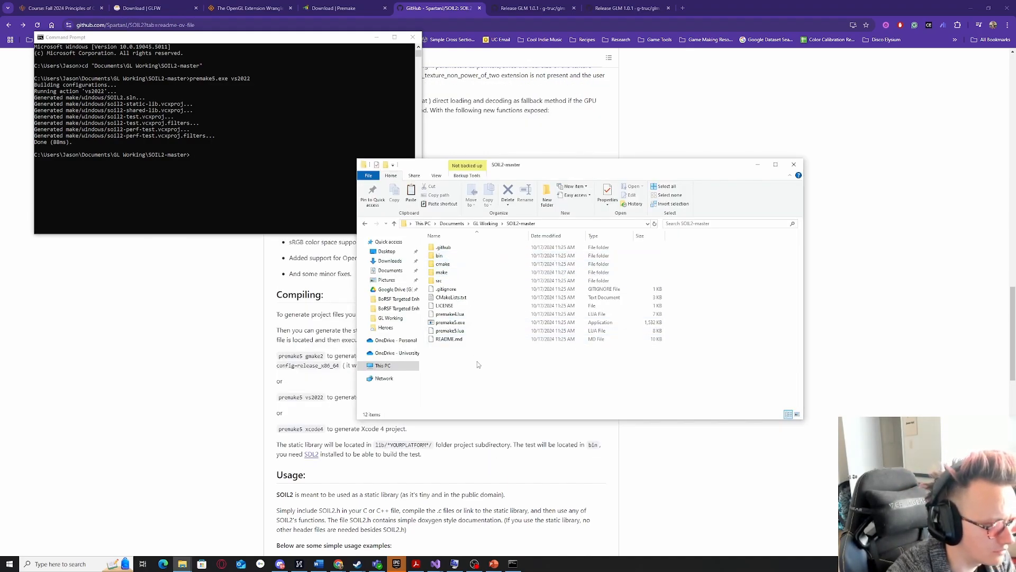
Look through the SOIL2-master subfolders and open SOIL2.sln from make\windows in Visual Studio.
{"action": "left_click", "coordinate": [451, 283]}
{"action": "double_click", "coordinate": [452, 282]}
{"action": "key", "text": "BackSpace"}
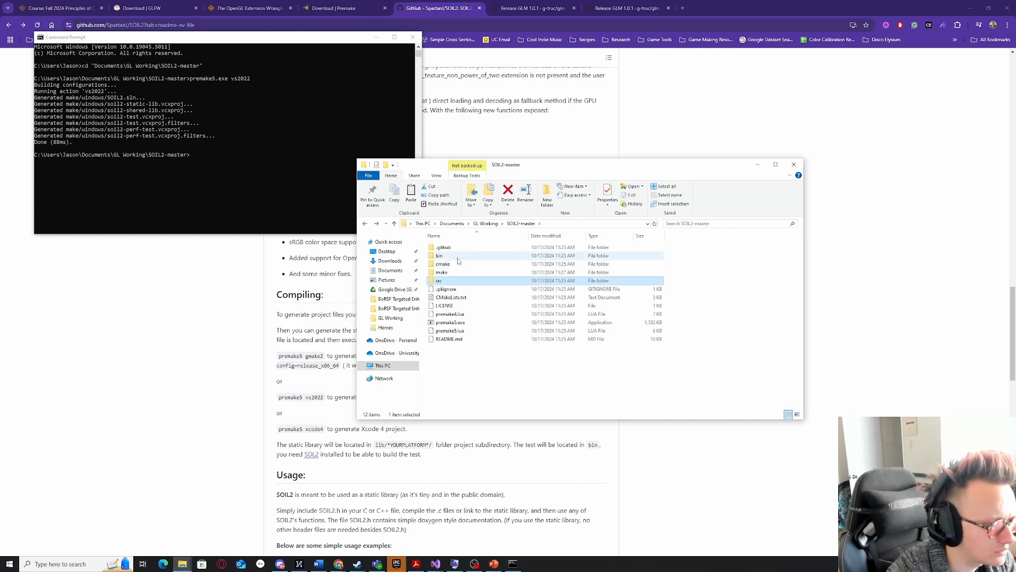
{"action": "double_click", "coordinate": [448, 247]}
{"action": "key", "text": "BackSpace"}
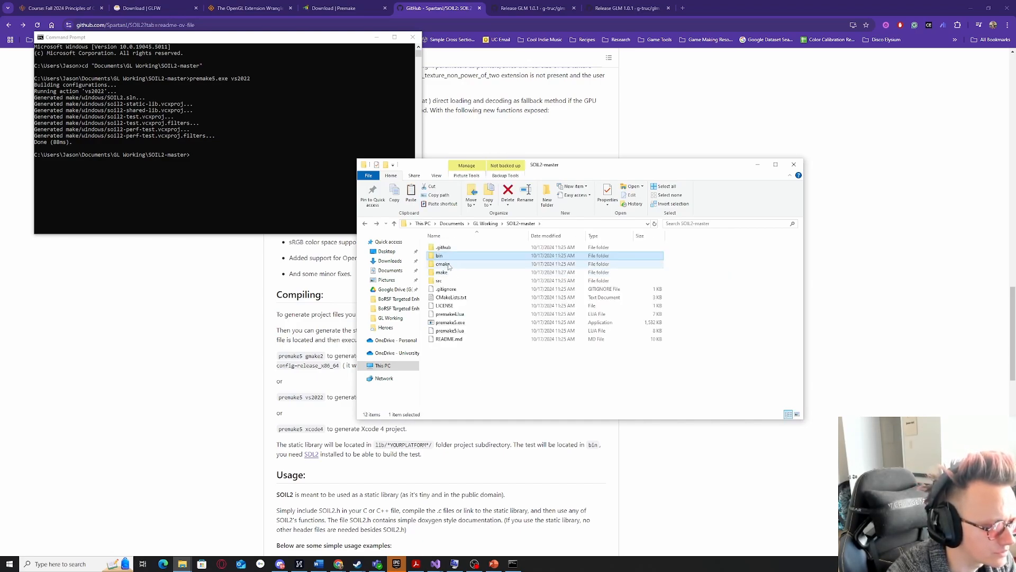
{"action": "double_click", "coordinate": [449, 272]}
{"action": "key", "text": "BackSpace"}
{"action": "double_click", "coordinate": [449, 274]}
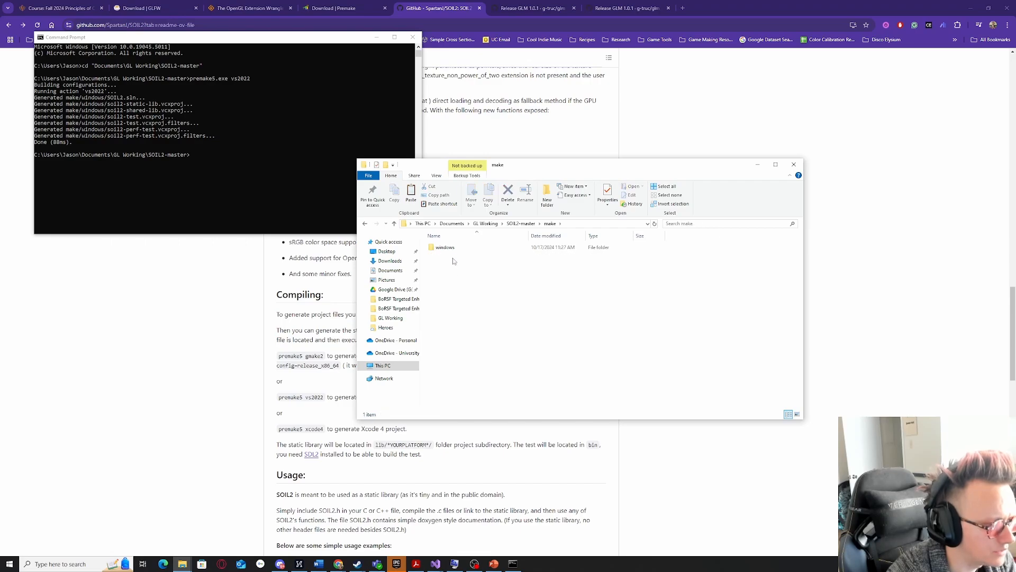
{"action": "double_click", "coordinate": [447, 248]}
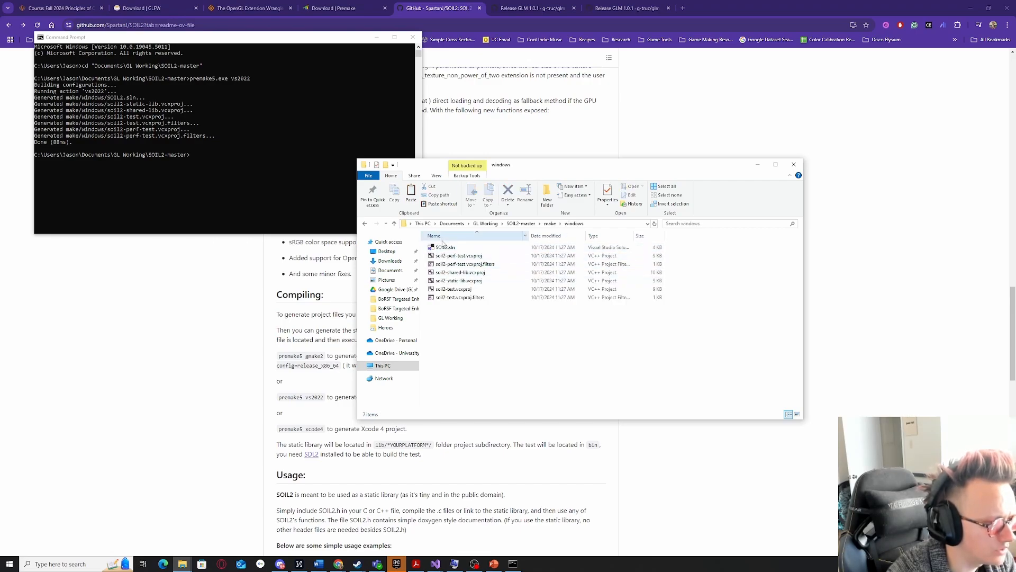
{"action": "double_click", "coordinate": [447, 248]}
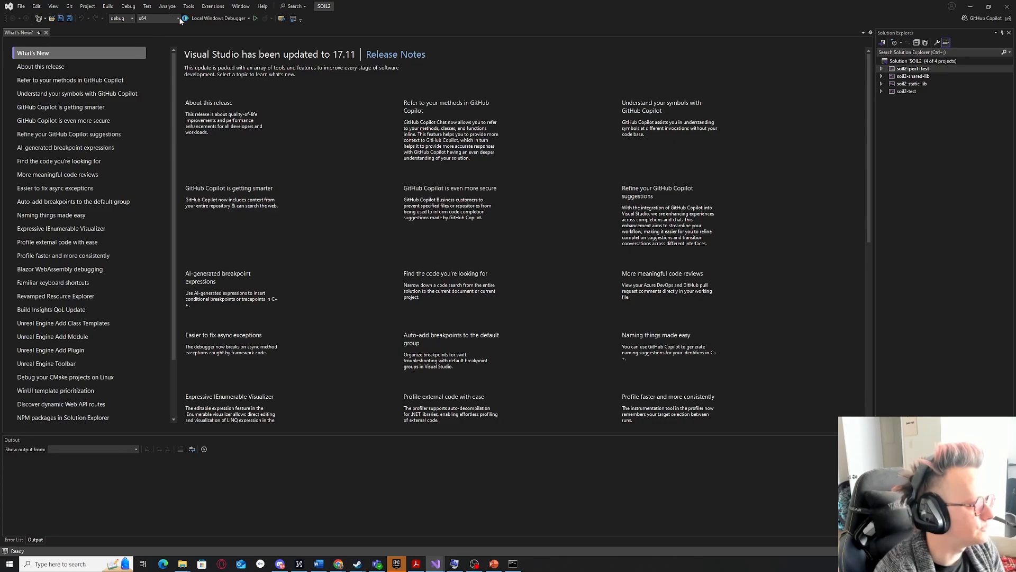
Choose x64 as the solution platform and dismiss the GitHub Copilot notice.
{"action": "left_click", "coordinate": [178, 18]}
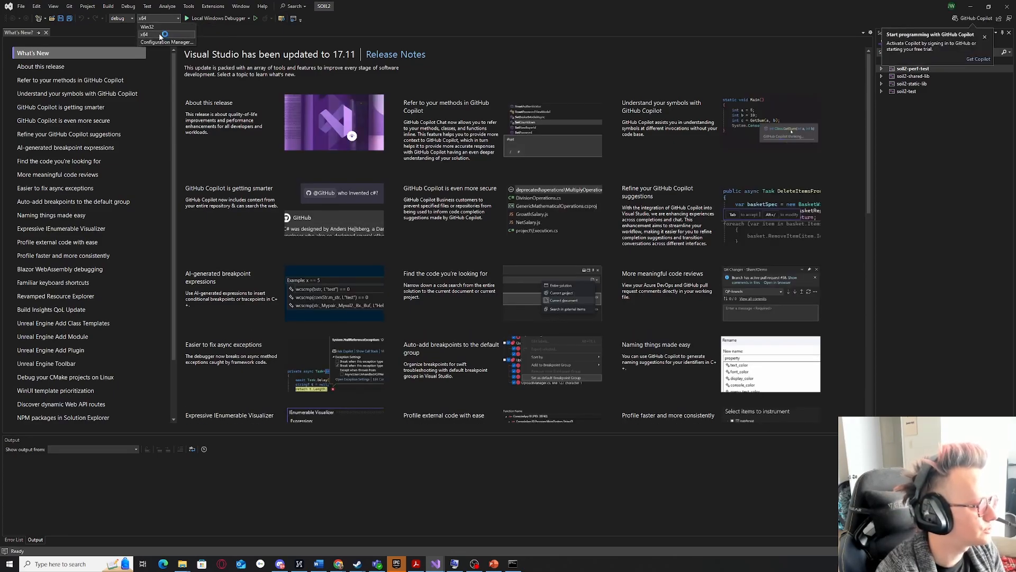
{"action": "left_click", "coordinate": [160, 35]}
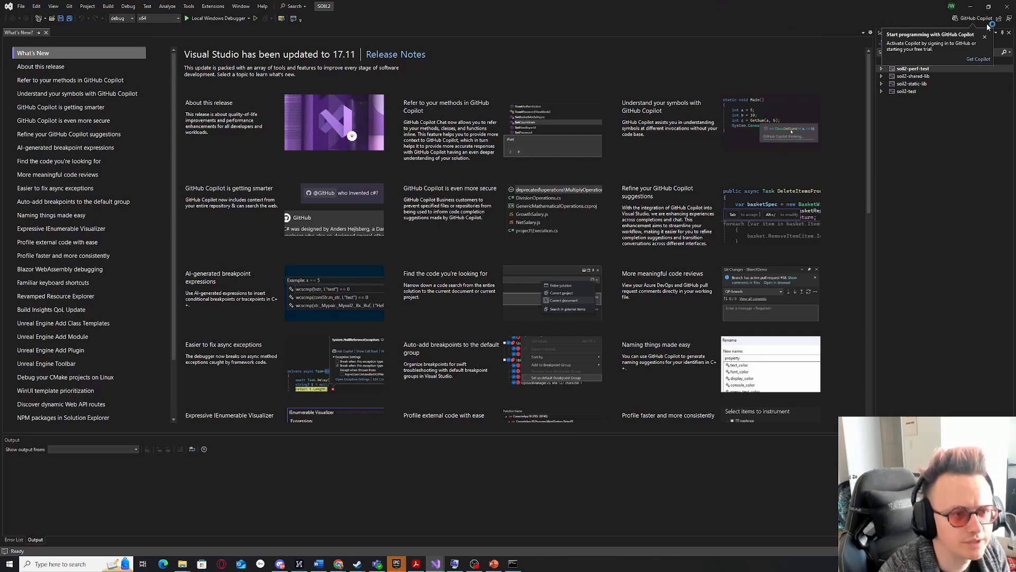
{"action": "left_click", "coordinate": [983, 37]}
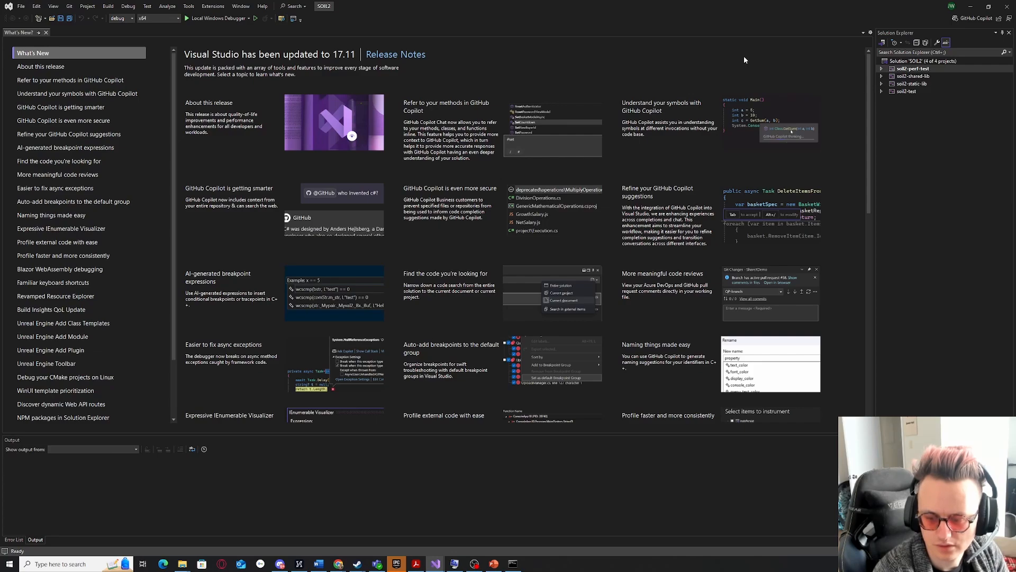
Build the soil2-static-lib project of the SOIL2 solution.
{"action": "left_click", "coordinate": [915, 83]}
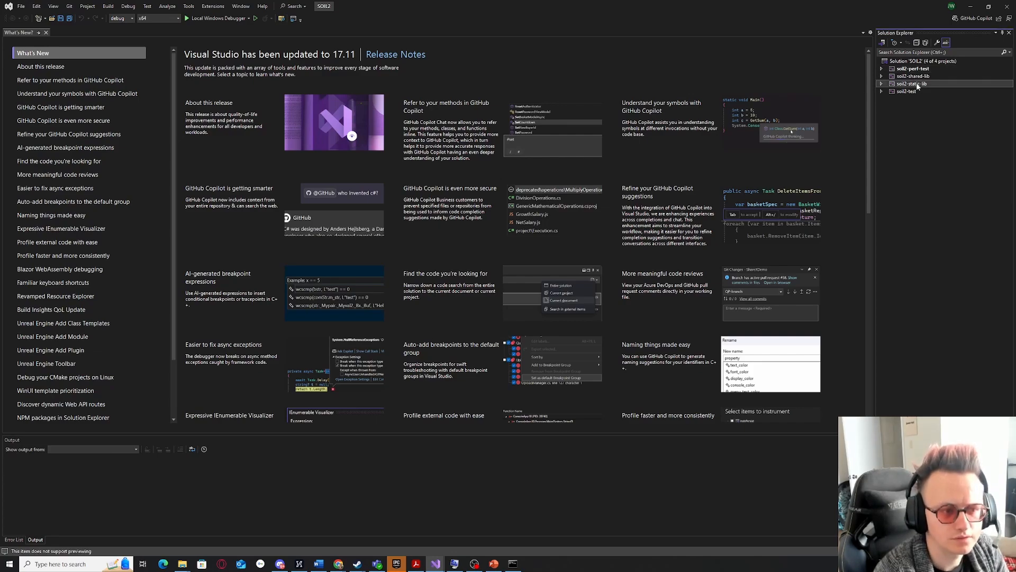
{"action": "right_click", "coordinate": [917, 85]}
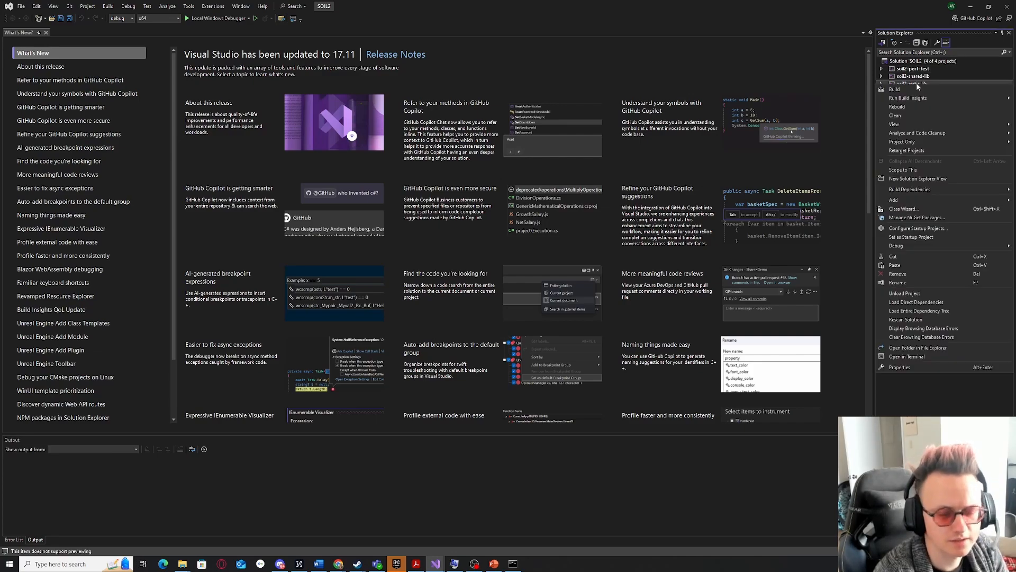
{"action": "left_click", "coordinate": [918, 83]}
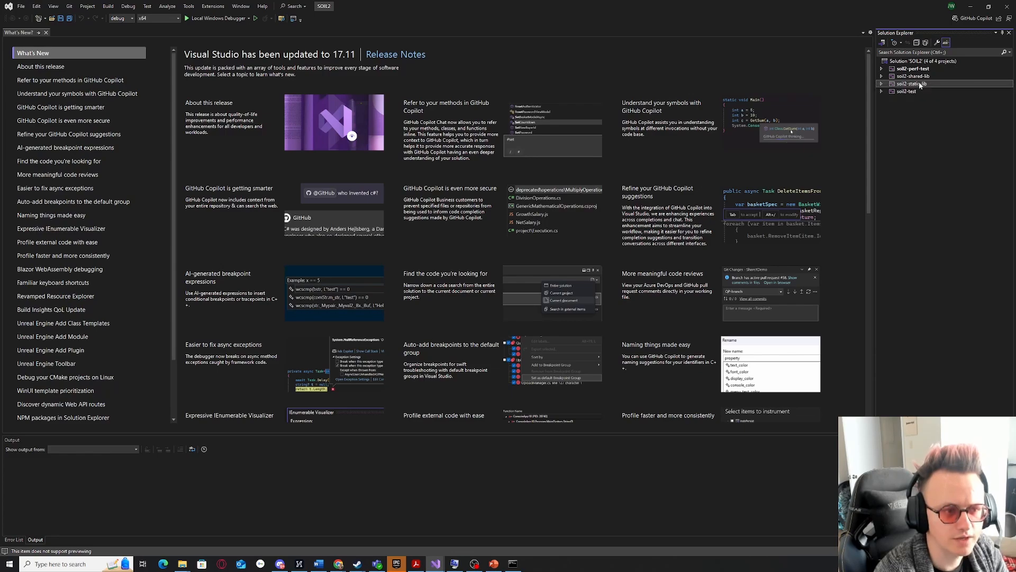
{"action": "right_click", "coordinate": [920, 83]}
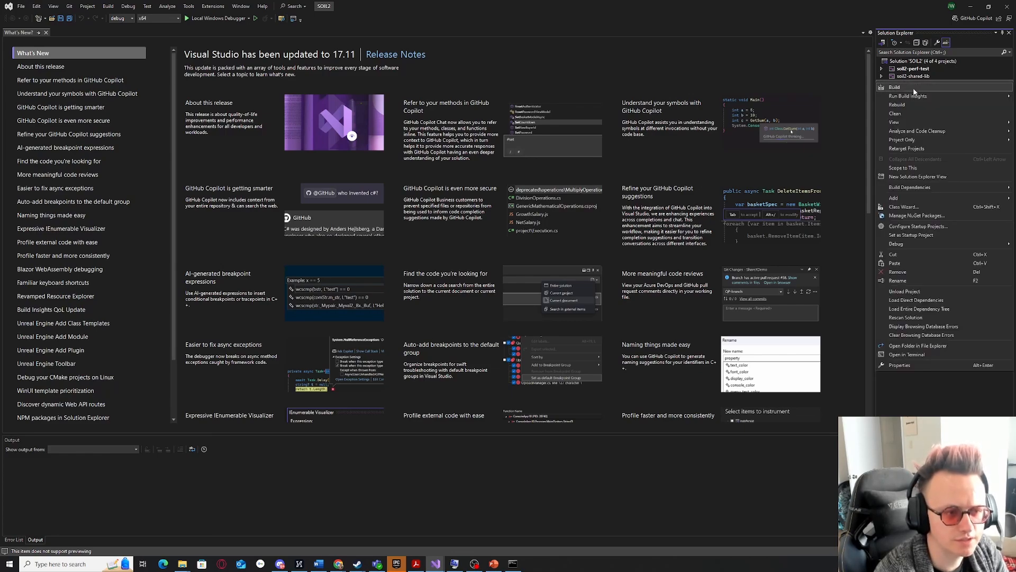
{"action": "left_click", "coordinate": [913, 88]}
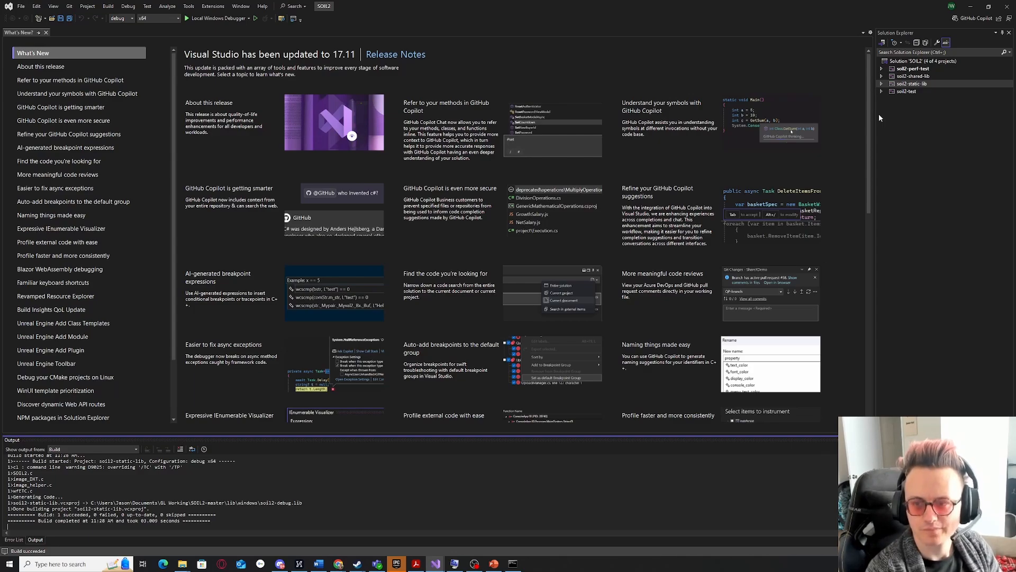
Minimize Visual Studio and locate soil2-debug.lib in the lib\windows folder of SOIL2-master in File Explorer.
{"action": "left_click", "coordinate": [972, 7]}
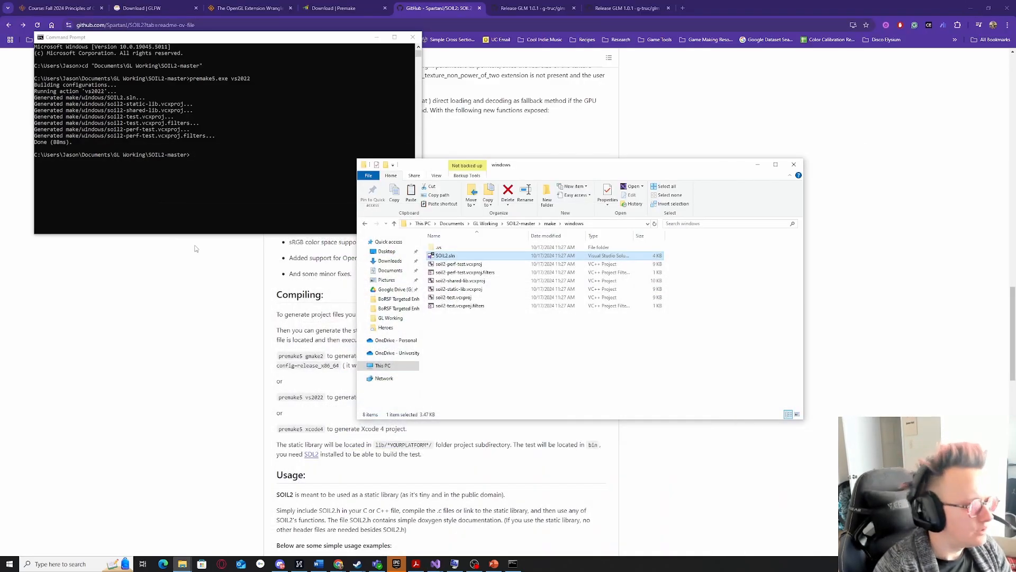
{"action": "left_click", "coordinate": [521, 224]}
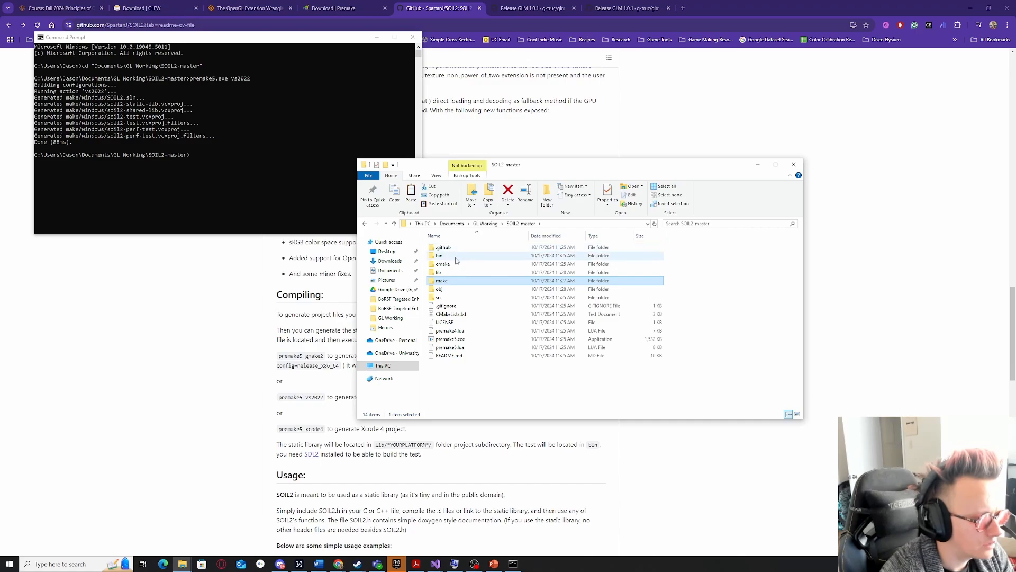
{"action": "double_click", "coordinate": [448, 272]}
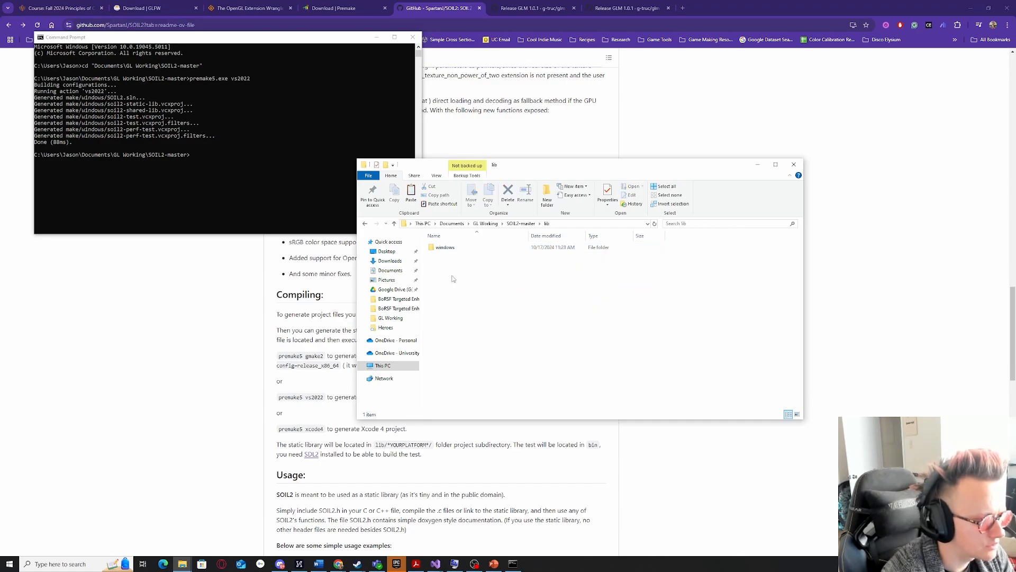
{"action": "double_click", "coordinate": [467, 248]}
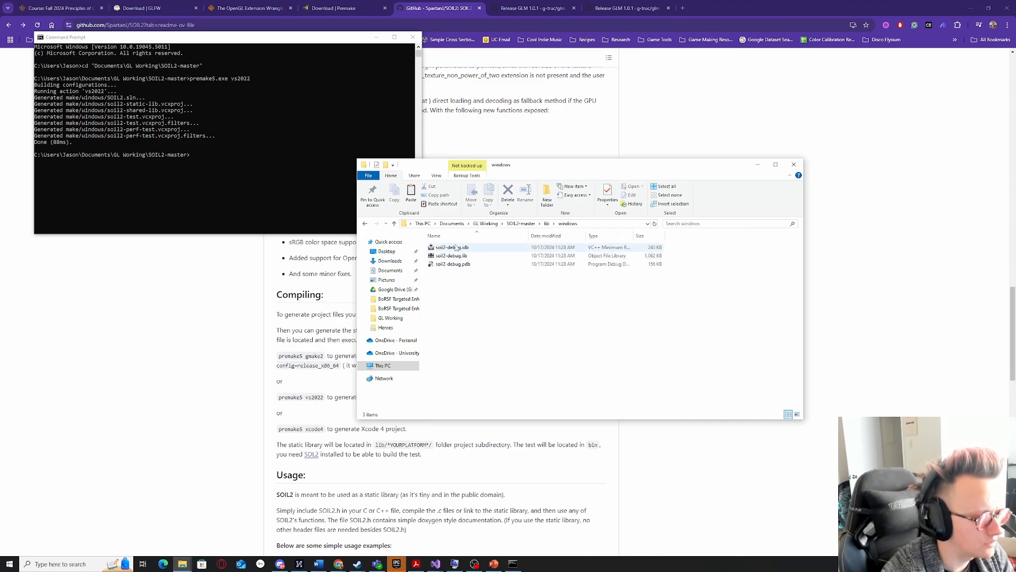
{"action": "left_click", "coordinate": [461, 256]}
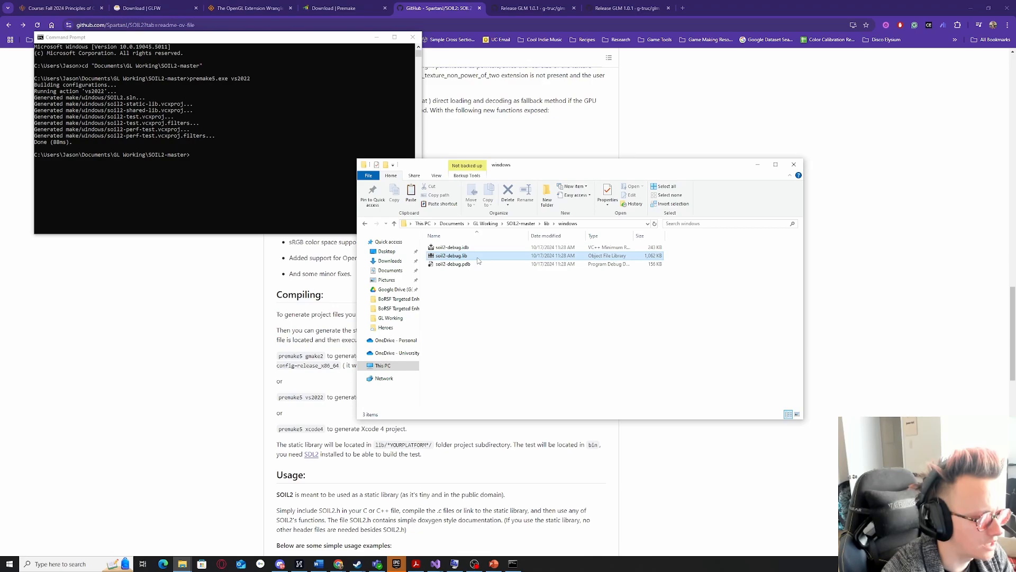
{"action": "left_click", "coordinate": [502, 304]}
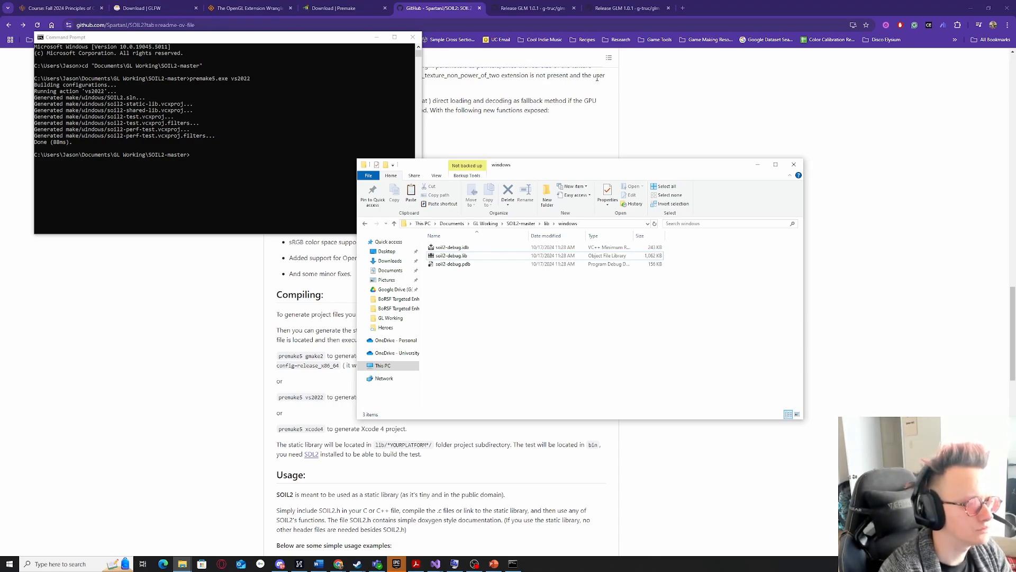
Return to the SOIL2 window of Visual Studio and start a new project from the C++ Empty Project template.
{"action": "key", "text": "alt"}
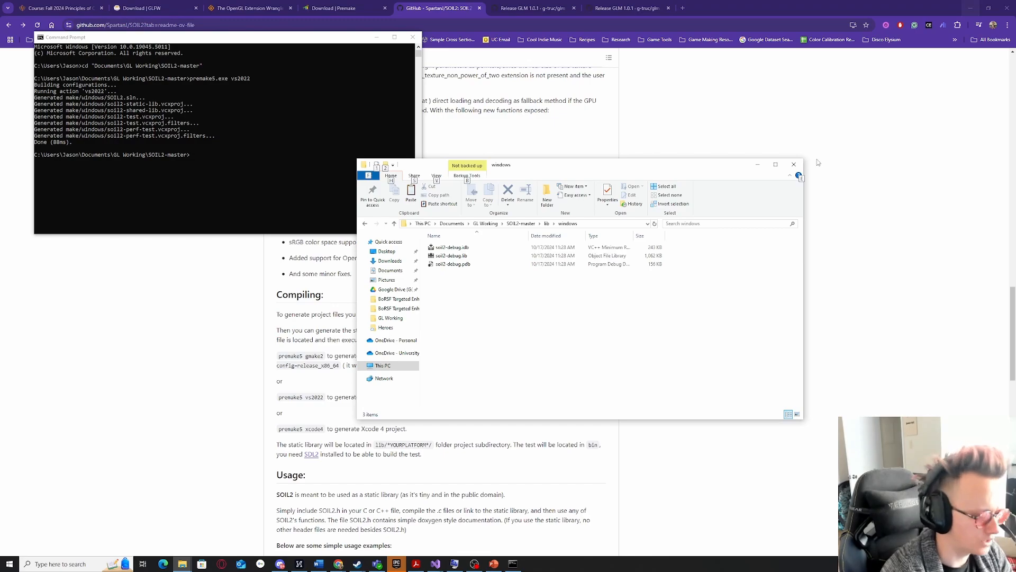
{"action": "mouse_move", "coordinate": [435, 563]}
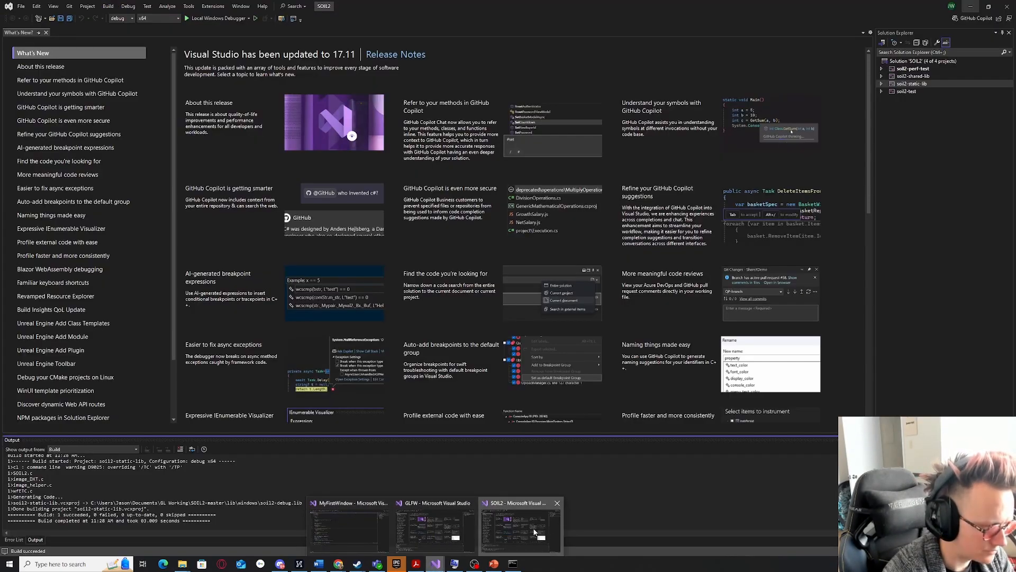
{"action": "left_click", "coordinate": [535, 532]}
{"action": "left_click", "coordinate": [21, 5]}
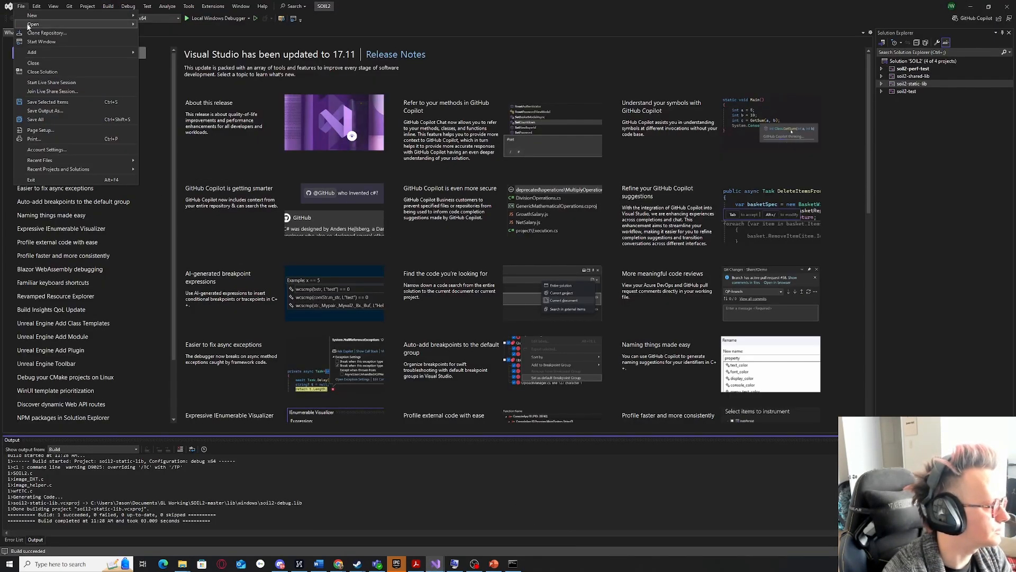
{"action": "key", "text": "Right"}
{"action": "key", "text": "Right"}
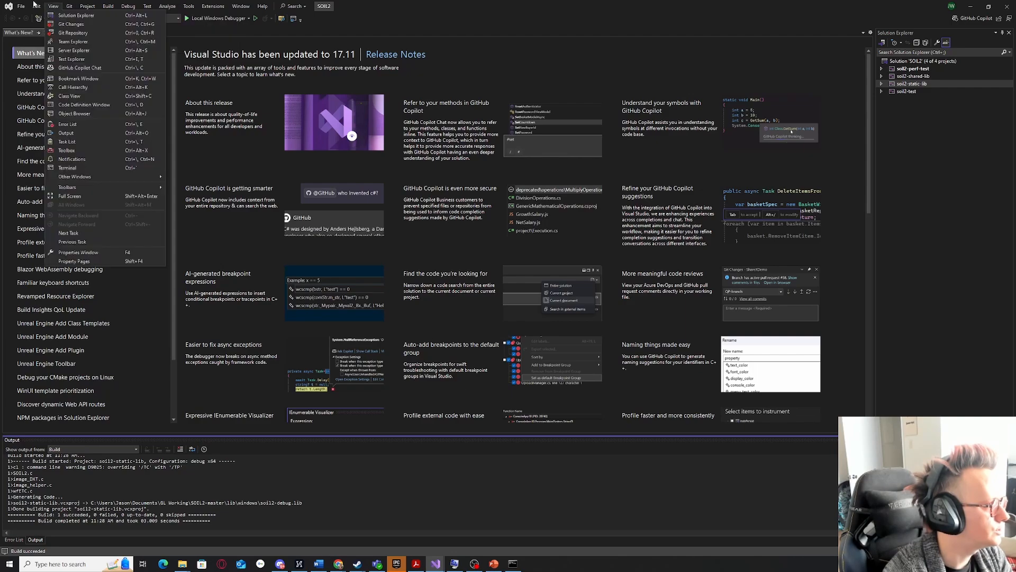
{"action": "mouse_move", "coordinate": [21, 5]}
{"action": "mouse_move", "coordinate": [79, 15]}
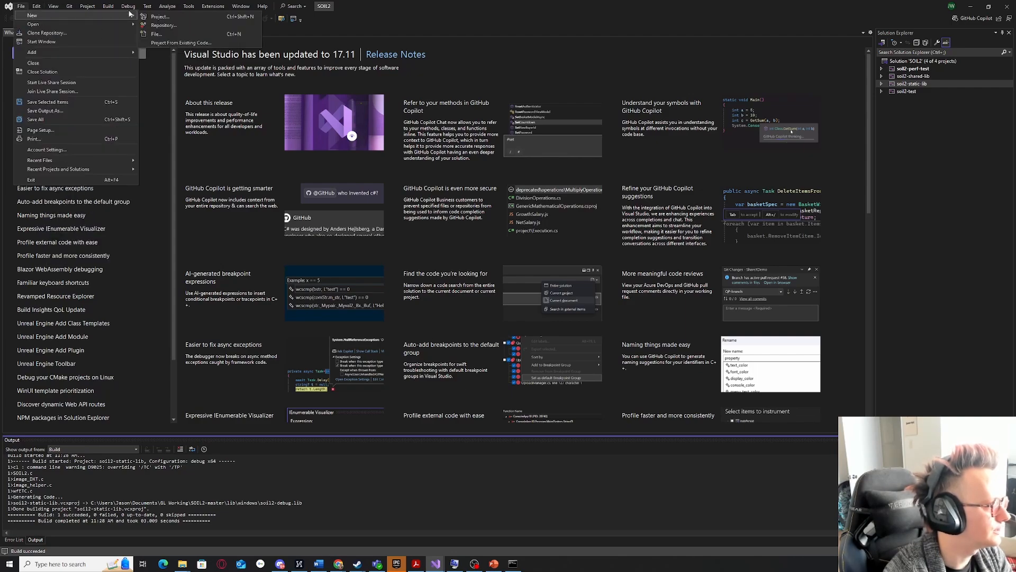
{"action": "left_click", "coordinate": [168, 19]}
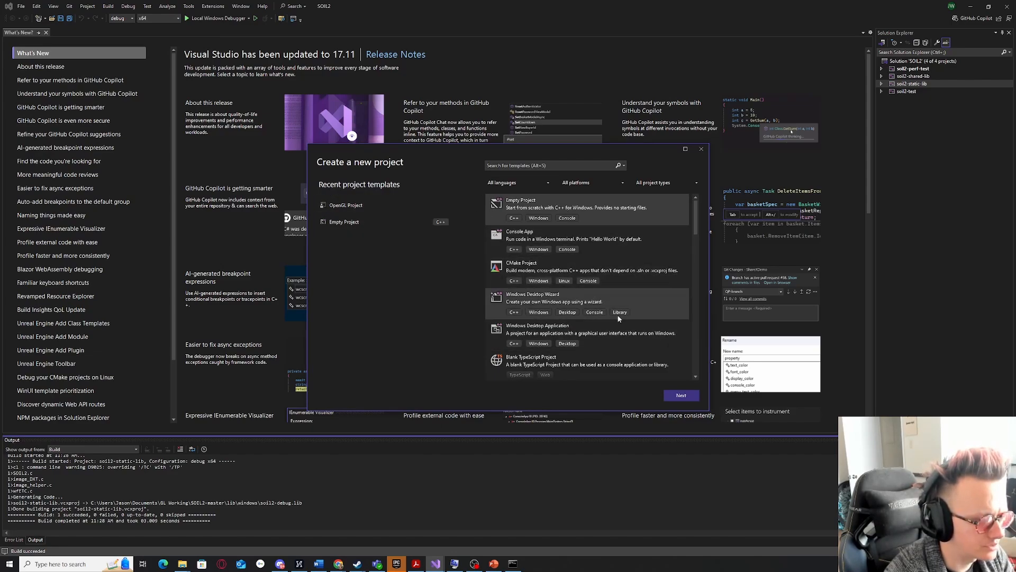
{"action": "left_click", "coordinate": [682, 395]}
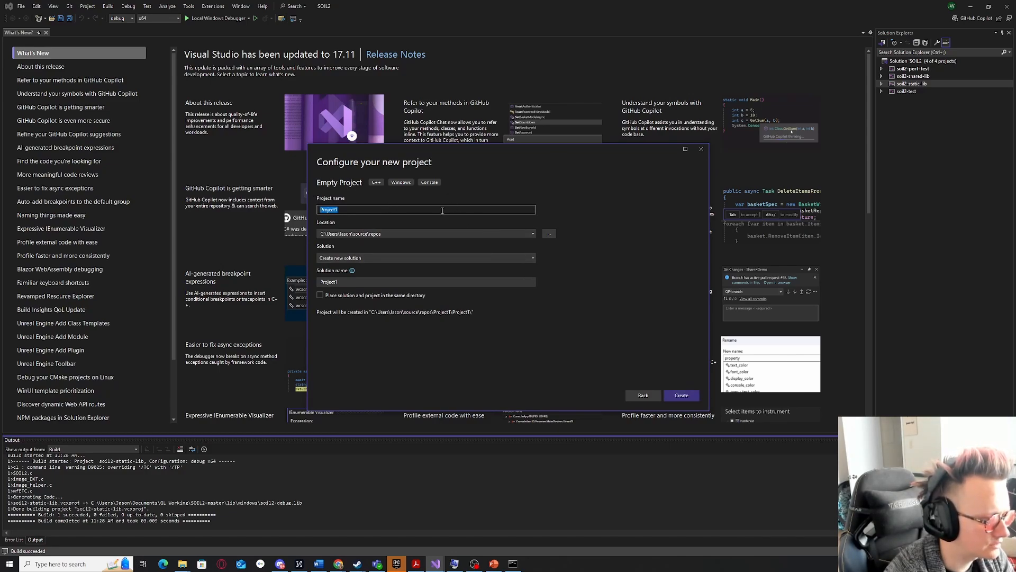
Name the project OpenGL2, place the solution and project in the same directory, and create it.
{"action": "type", "text": "Openg"}
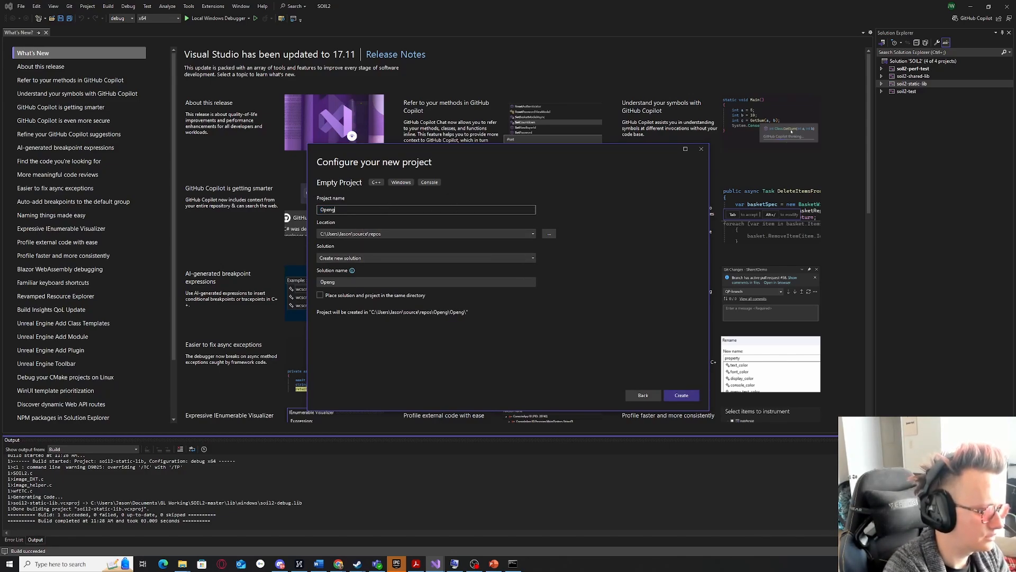
{"action": "key", "text": "BackSpace"}
{"action": "type", "text": "GL2"}
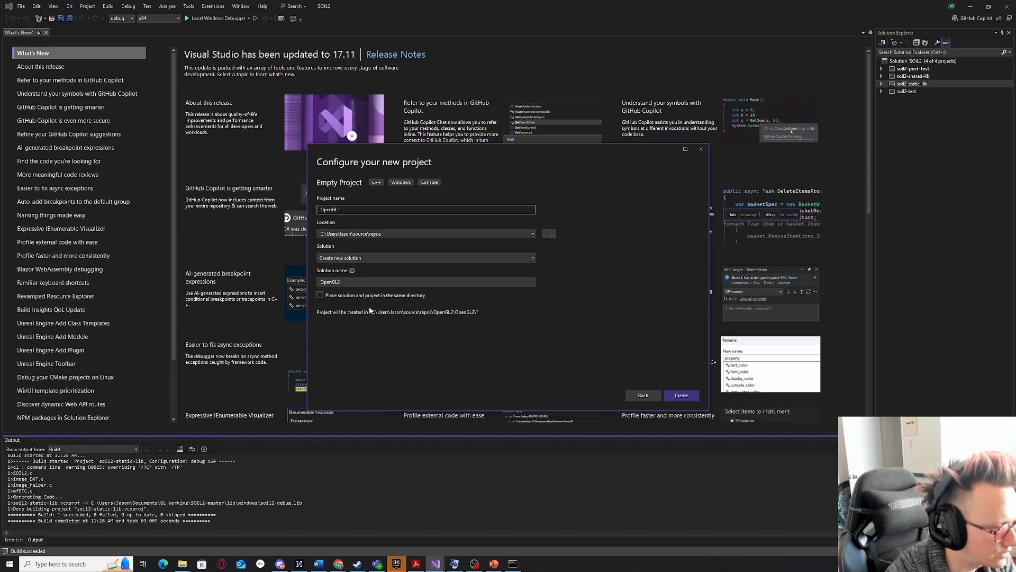
{"action": "left_click", "coordinate": [365, 295]}
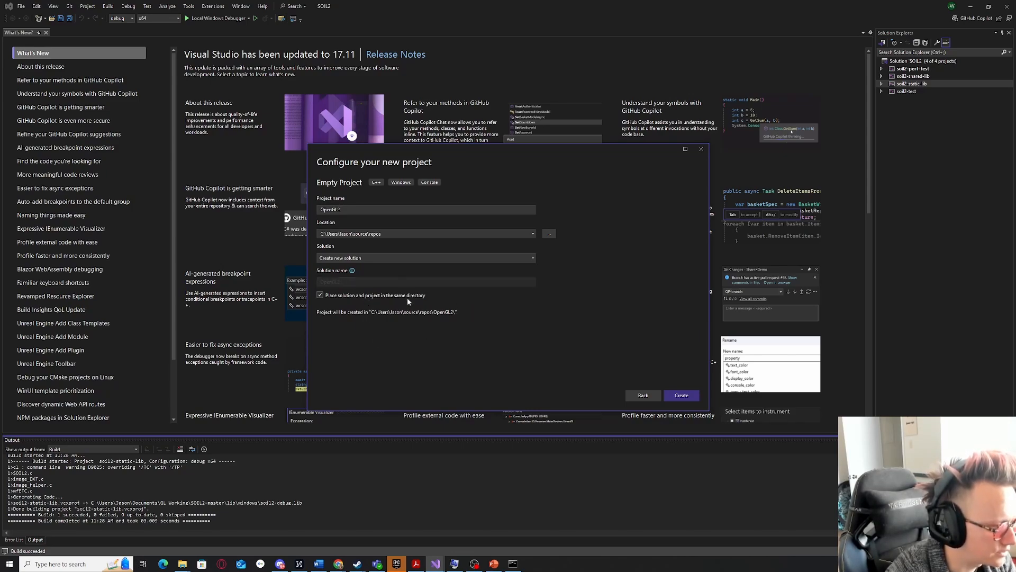
{"action": "left_click", "coordinate": [374, 297]}
{"action": "left_click", "coordinate": [369, 296]}
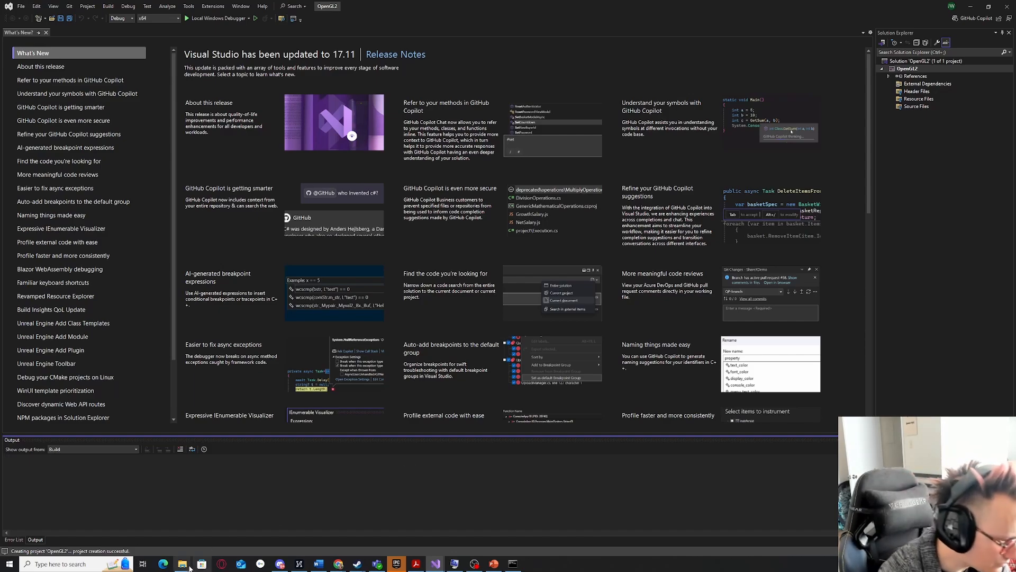
Bring up the SOIL2 windows folder in File Explorer, go up to GL Working and go through its library folders.
{"action": "mouse_move", "coordinate": [182, 563]}
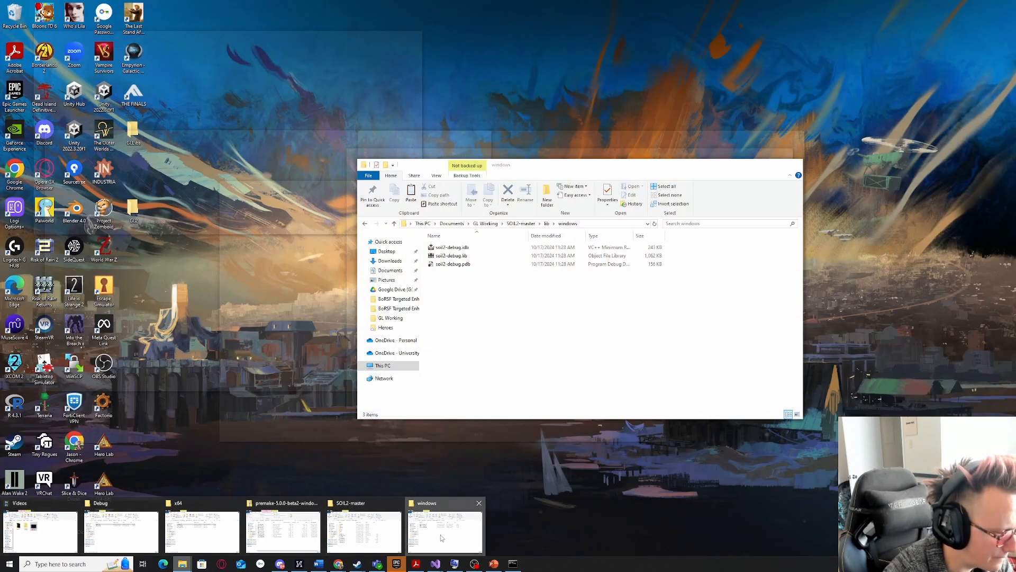
{"action": "left_click", "coordinate": [441, 534]}
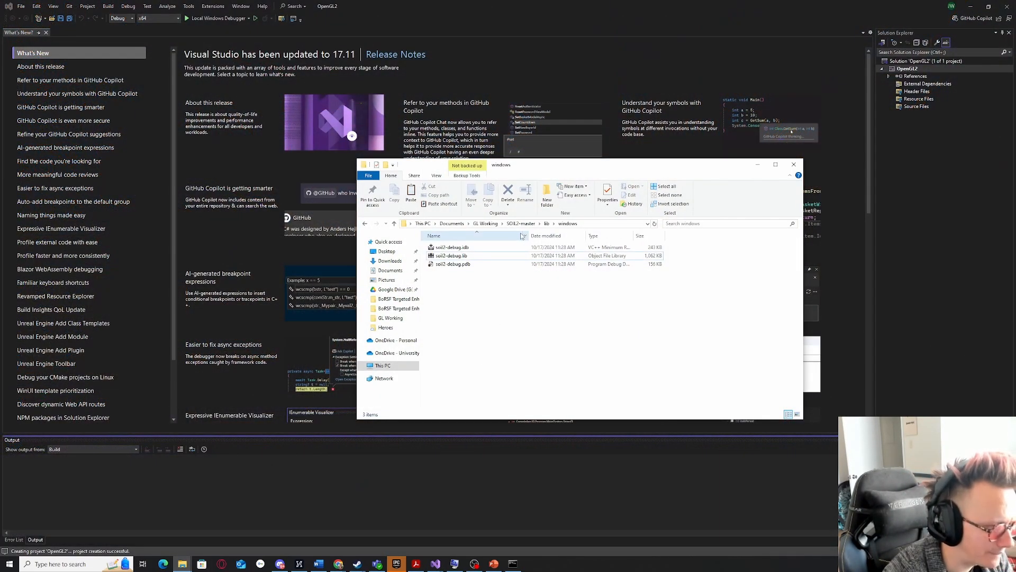
{"action": "left_click", "coordinate": [485, 223]}
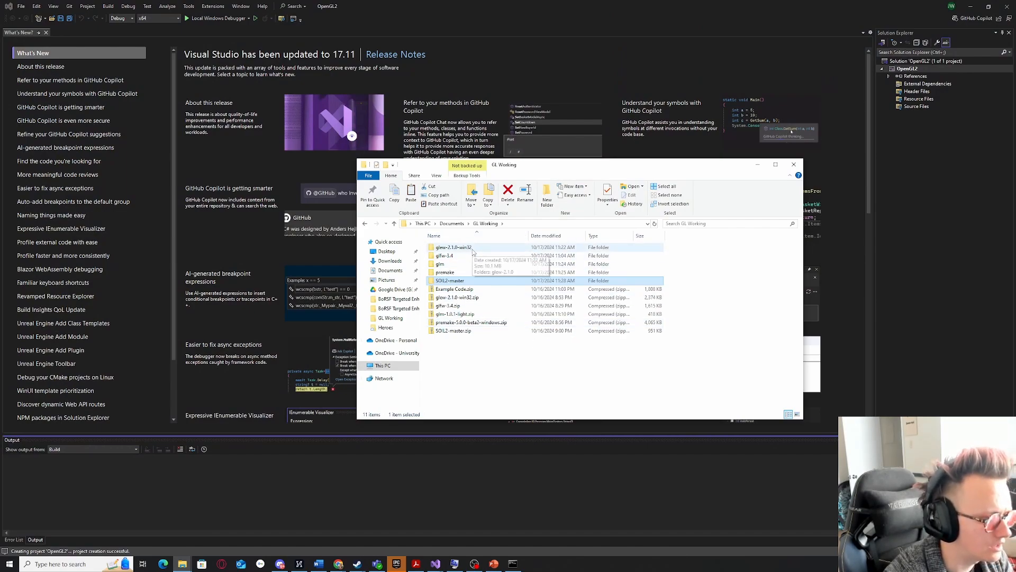
{"action": "left_click", "coordinate": [473, 250]}
{"action": "key", "text": "Down"}
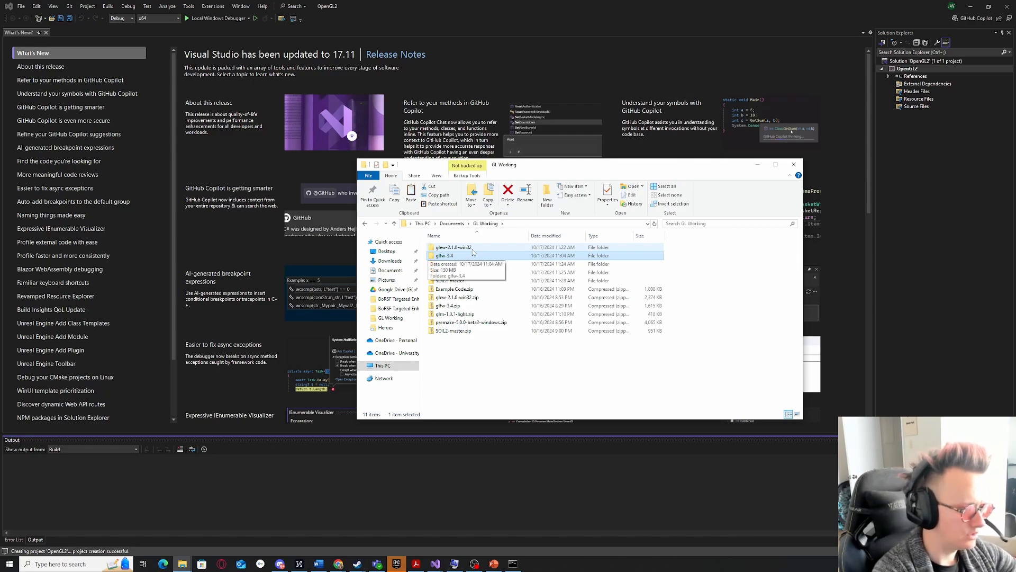
{"action": "key", "text": "Down"}
{"action": "key", "text": "Down"}
{"action": "key", "text": "Down"}
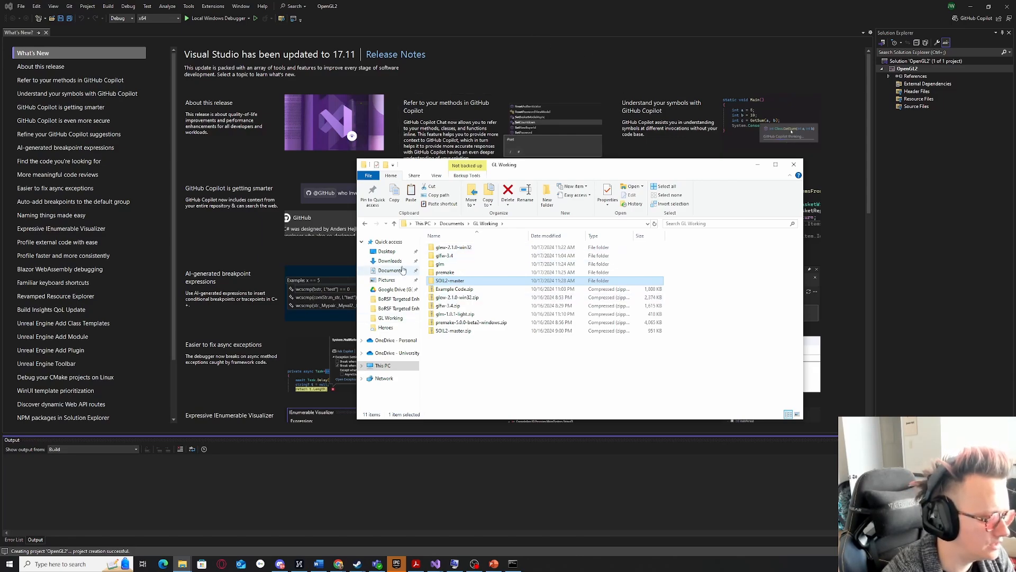
{"action": "key", "text": "alt"}
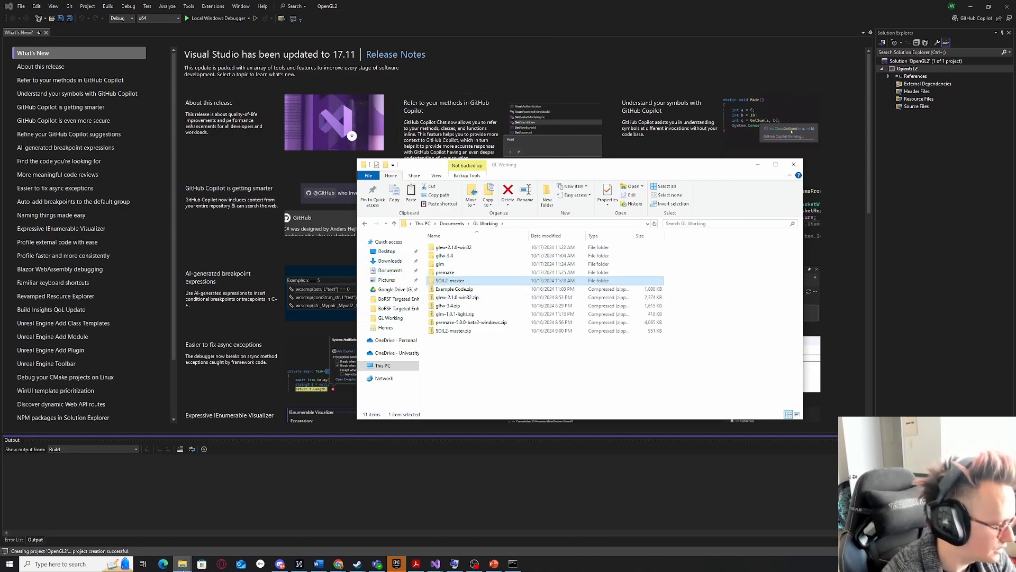
Open the desktop GL2 folder in the Debug File Explorer window and check the book's section on preparing lib and include folders.
{"action": "left_click", "coordinate": [182, 563]}
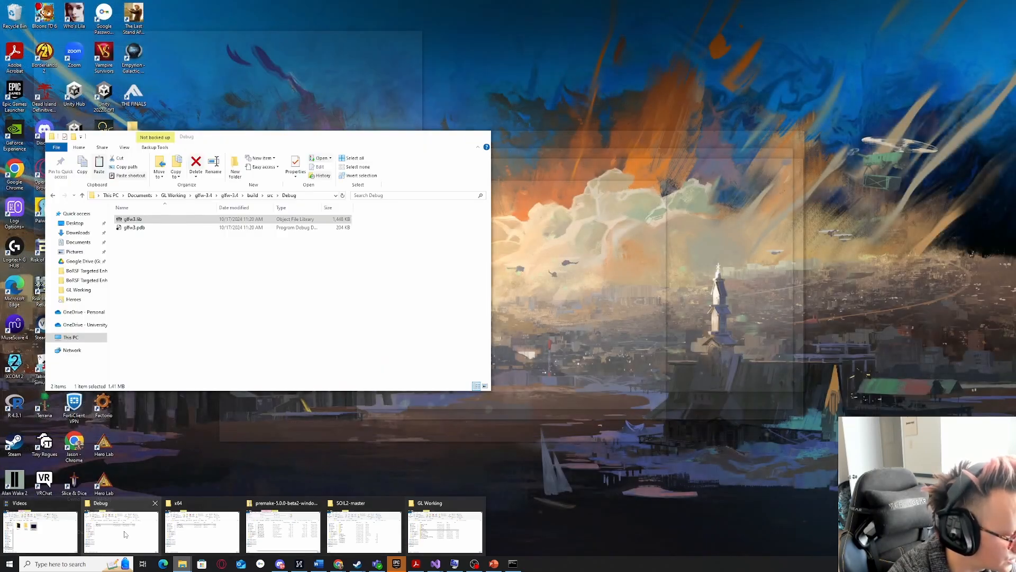
{"action": "left_click", "coordinate": [127, 535]}
{"action": "left_click", "coordinate": [74, 223]}
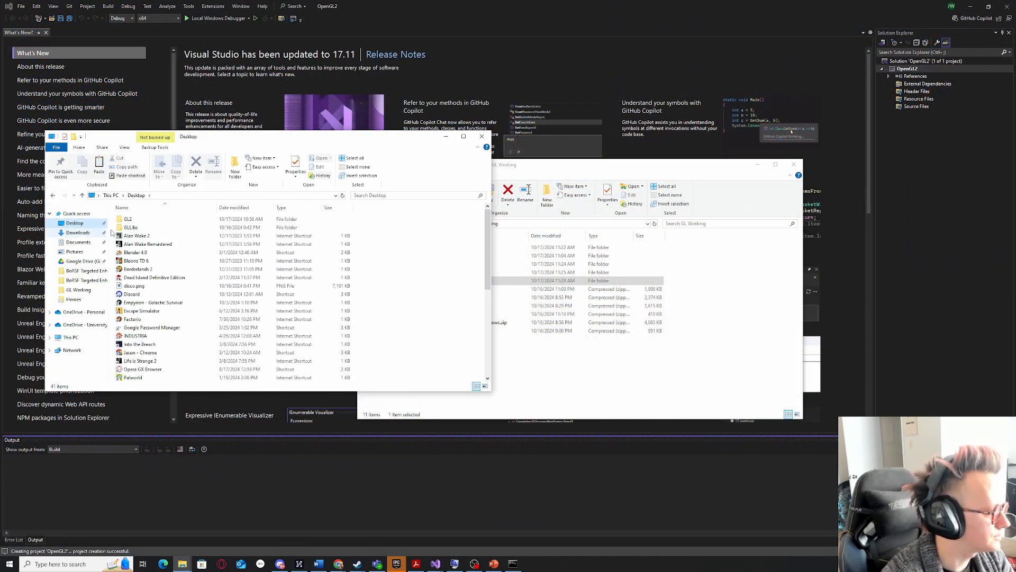
{"action": "double_click", "coordinate": [165, 221]}
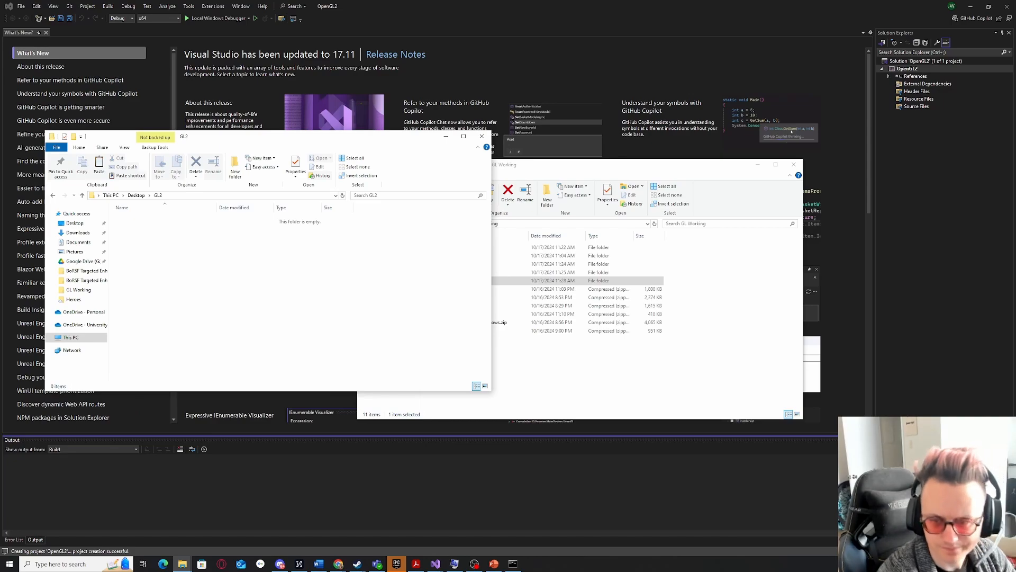
{"action": "left_click", "coordinate": [416, 563]}
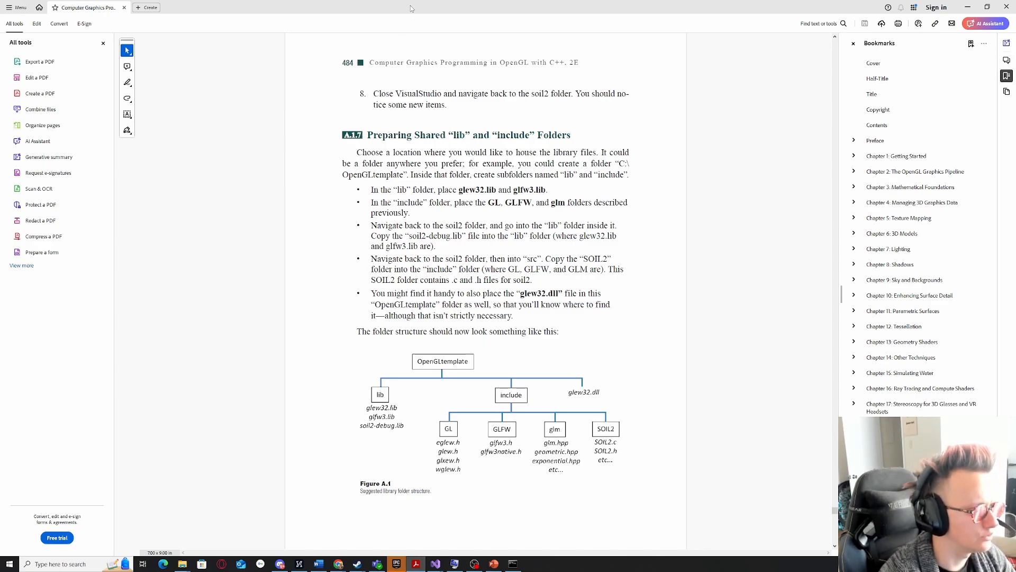
{"action": "left_click", "coordinate": [967, 7]}
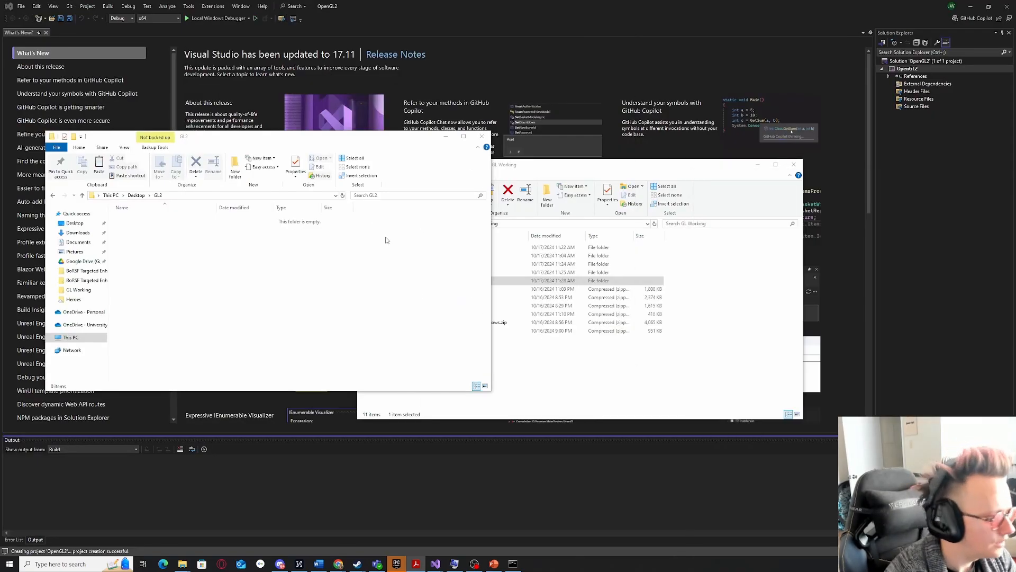
Create two subfolders named lib and include inside the GL2 folder.
{"action": "left_click", "coordinate": [162, 264]}
{"action": "left_click", "coordinate": [650, 170]}
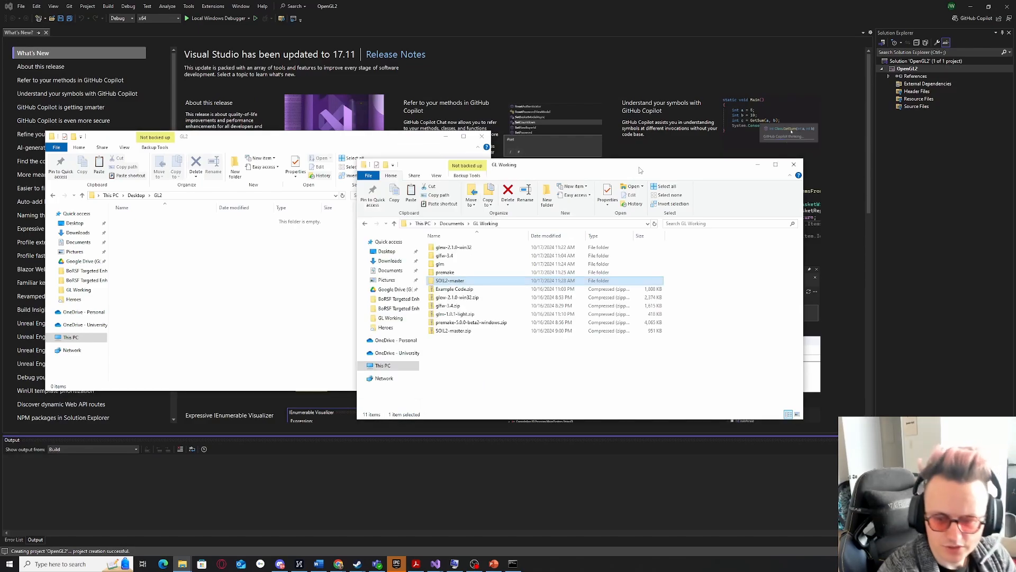
{"action": "left_click", "coordinate": [235, 172]}
{"action": "left_click", "coordinate": [235, 172]}
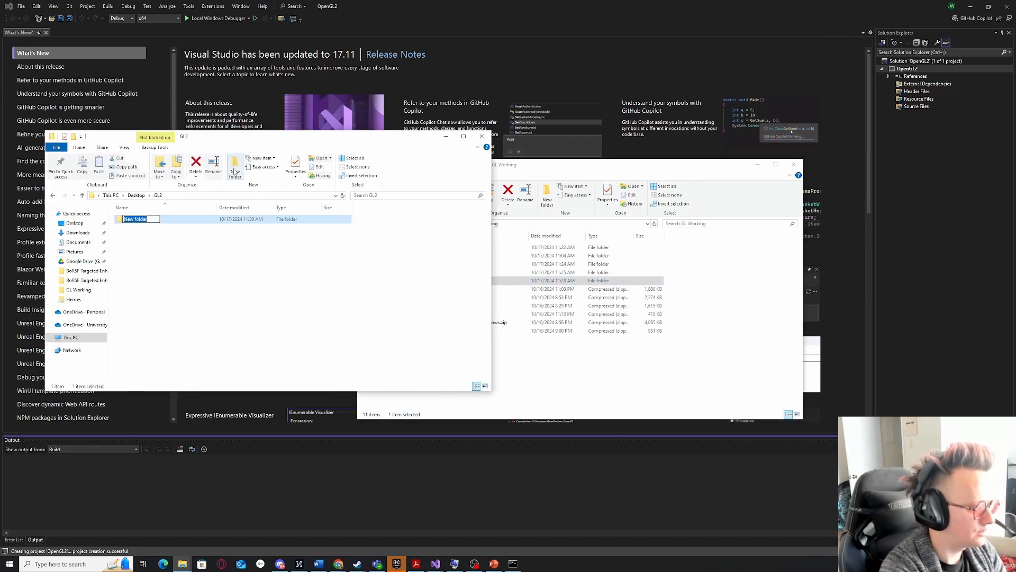
{"action": "type", "text": "lib"}
{"action": "key", "text": "Return"}
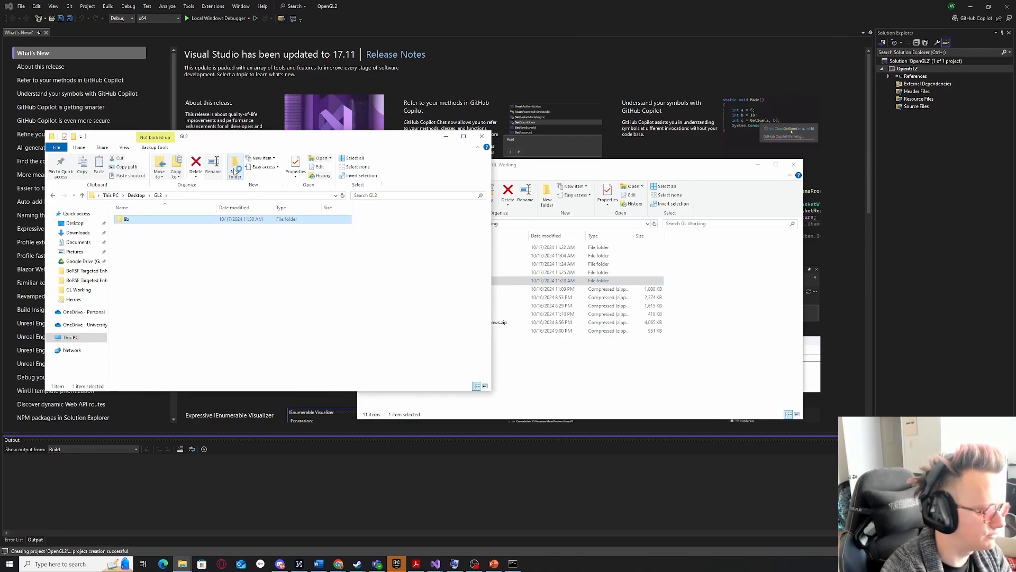
{"action": "left_click", "coordinate": [235, 172]}
{"action": "type", "text": "includ"}
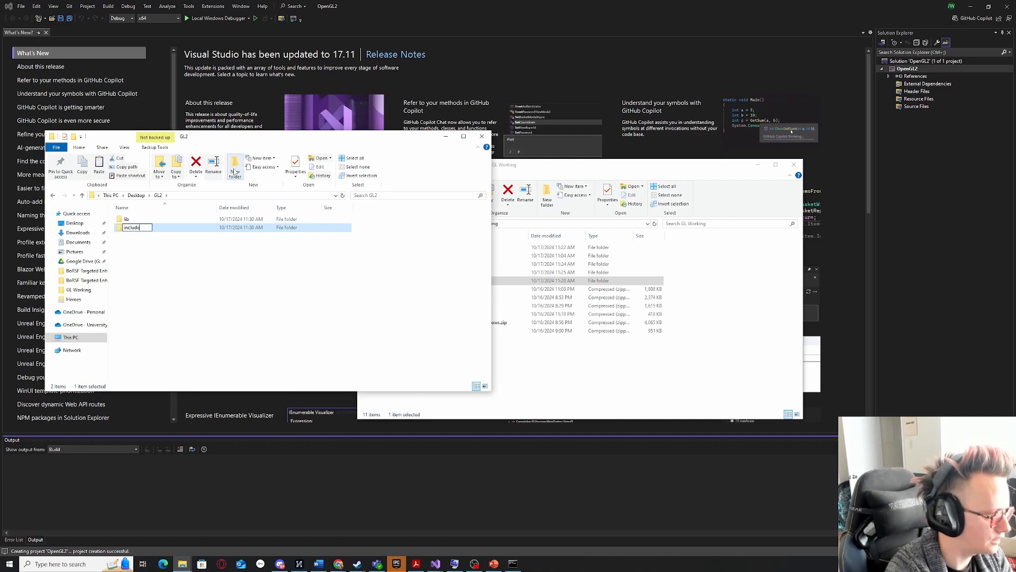
{"action": "type", "text": "e"}
{"action": "key", "text": "Return"}
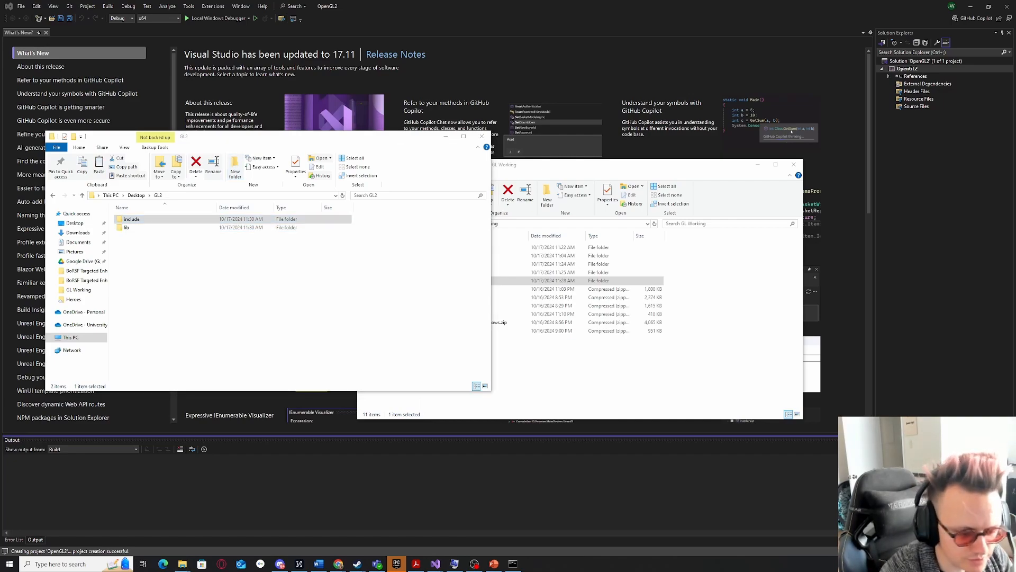
Arrange the GL2 and GL Working File Explorer windows side by side.
{"action": "key", "text": "alt+Tab"}
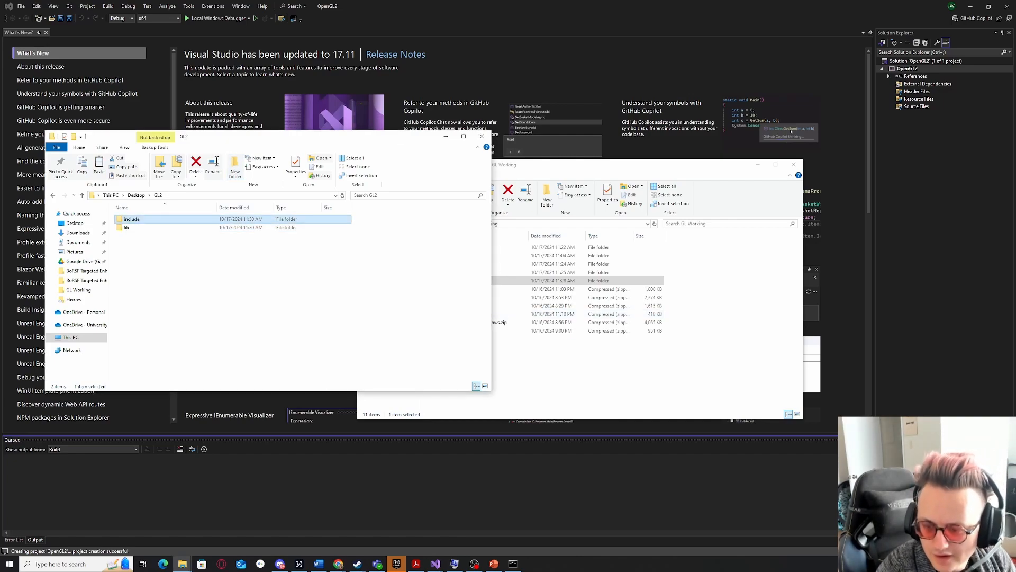
{"action": "left_click", "coordinate": [552, 380]}
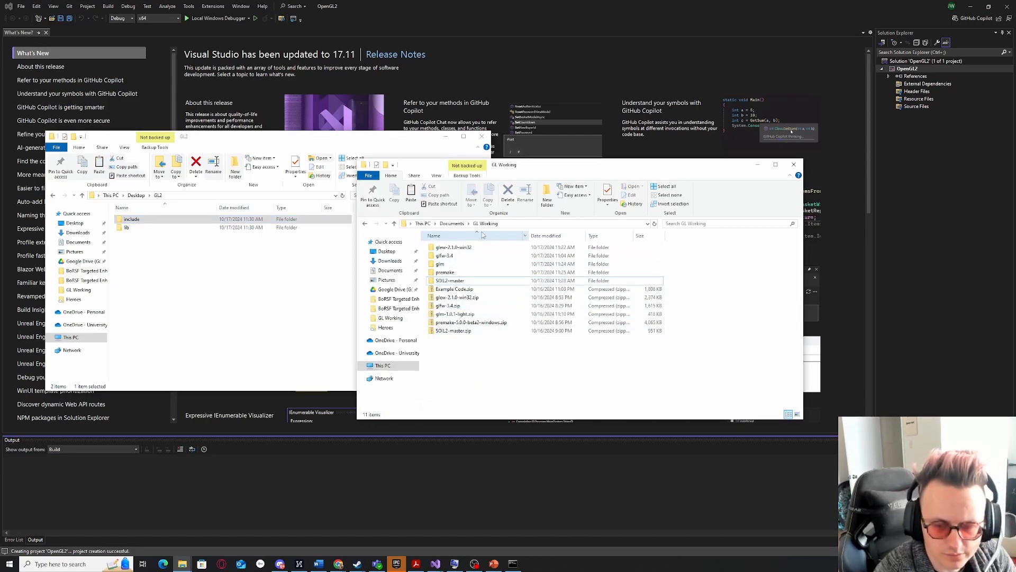
{"action": "left_click_drag", "start_coordinate": [362, 136], "coordinate": [347, 137]}
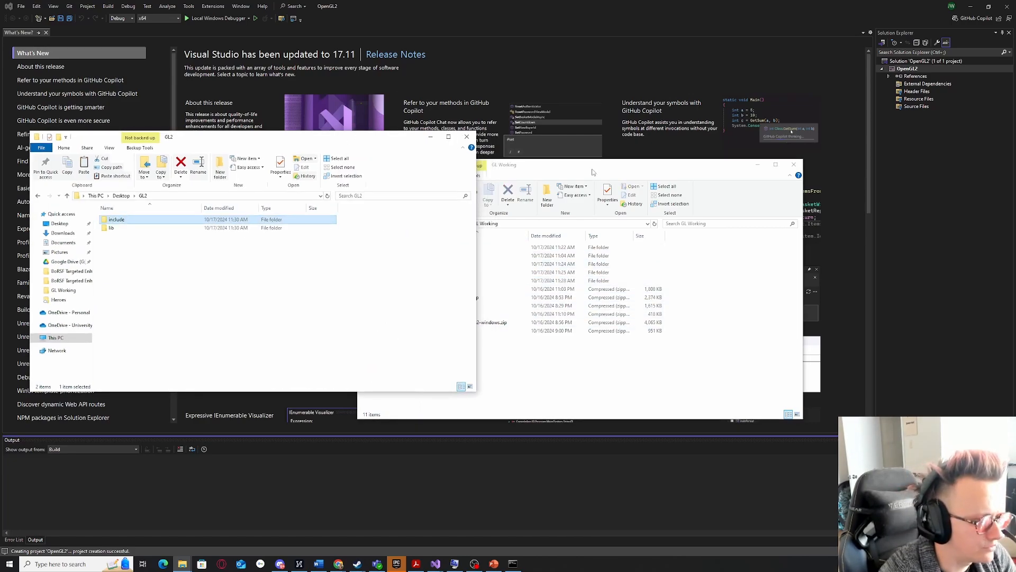
{"action": "left_click_drag", "start_coordinate": [592, 172], "coordinate": [714, 145]}
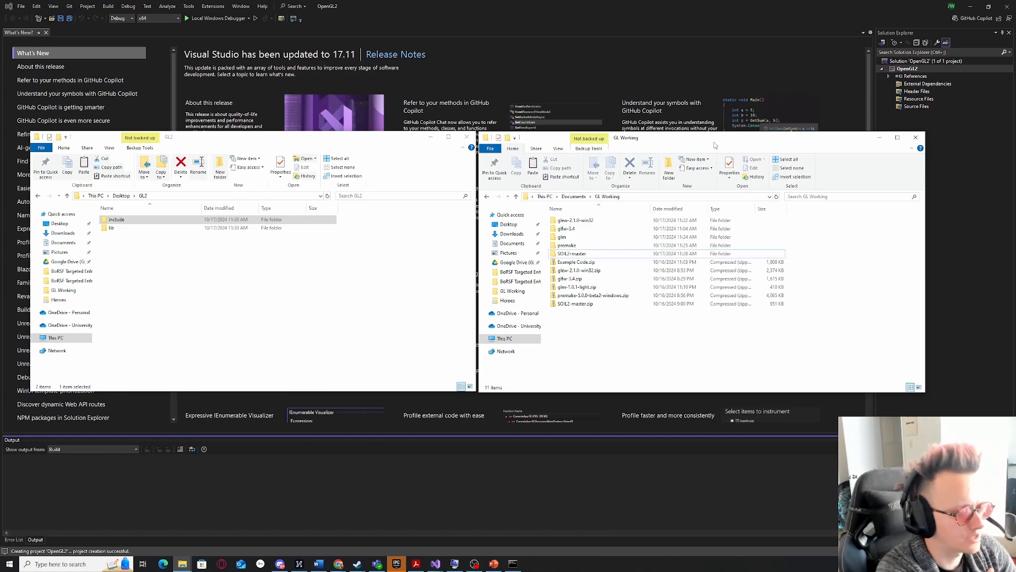
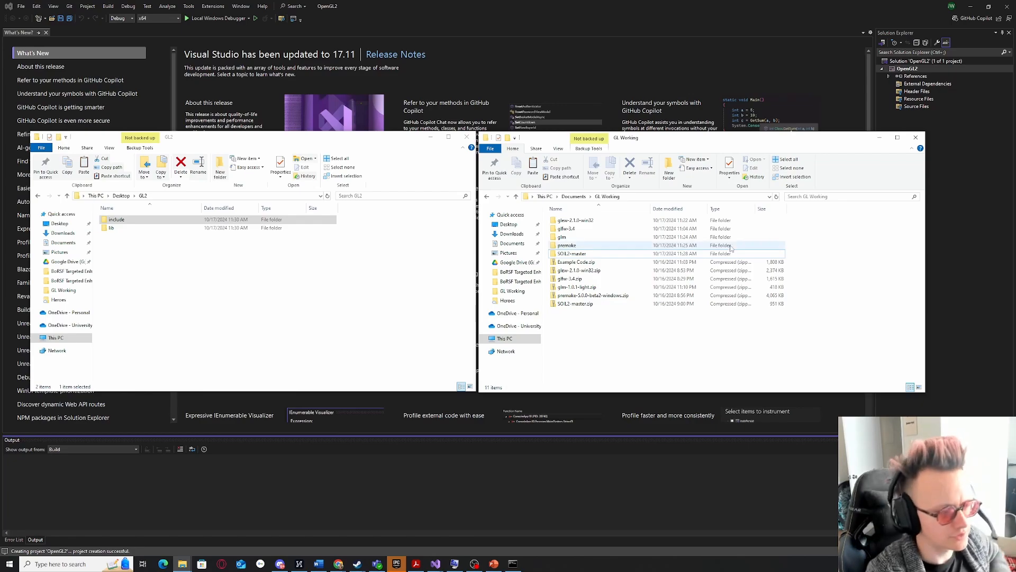
Open glew-2.1.0\lib\Release\x64 inside the glew-2.1.0-win32 folder and copy glew32.lib.
{"action": "double_click", "coordinate": [592, 221]}
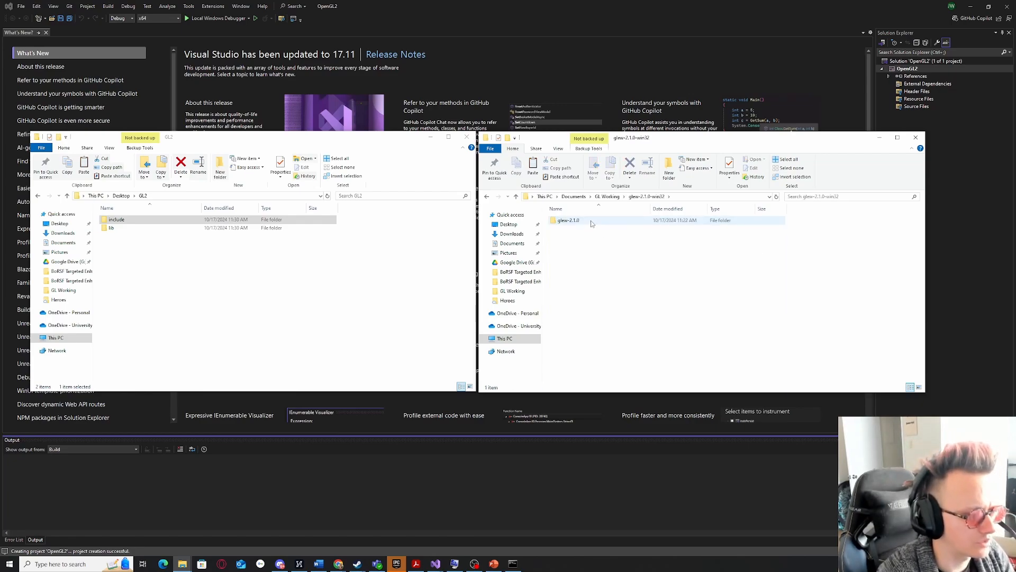
{"action": "double_click", "coordinate": [592, 221]}
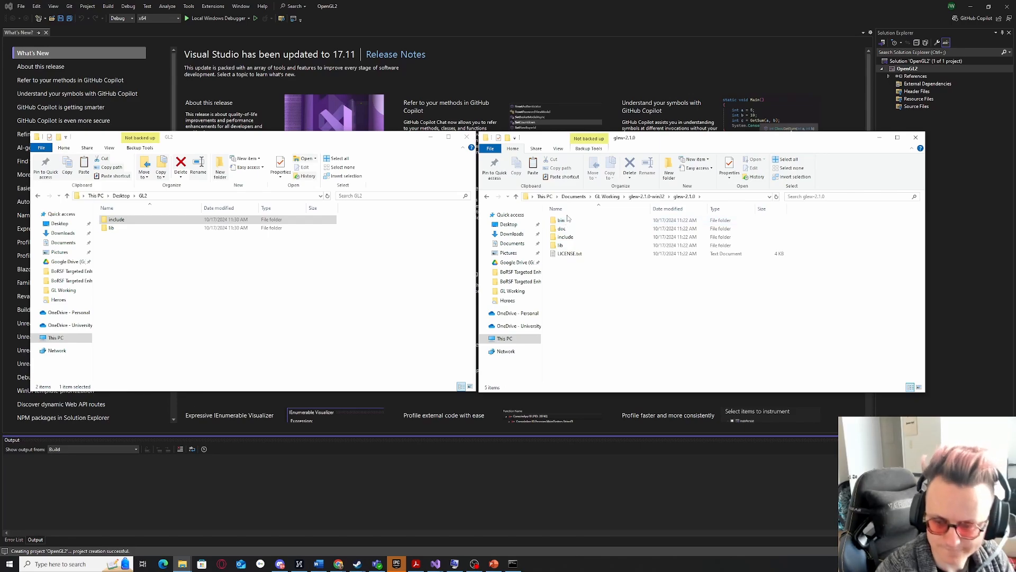
{"action": "double_click", "coordinate": [568, 245]}
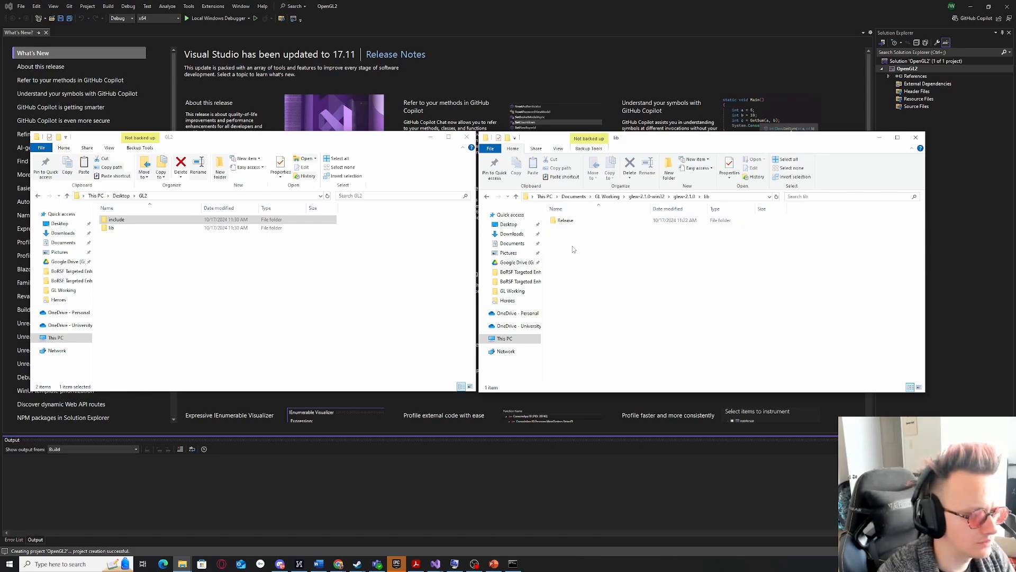
{"action": "double_click", "coordinate": [567, 220]}
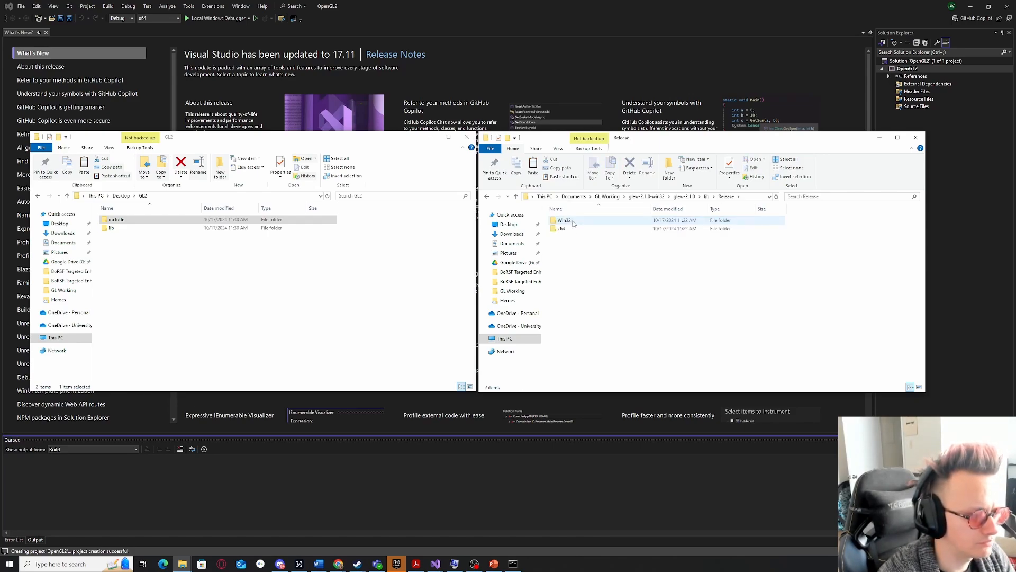
{"action": "left_click", "coordinate": [574, 230]}
{"action": "double_click", "coordinate": [573, 232]}
{"action": "left_click", "coordinate": [567, 220]}
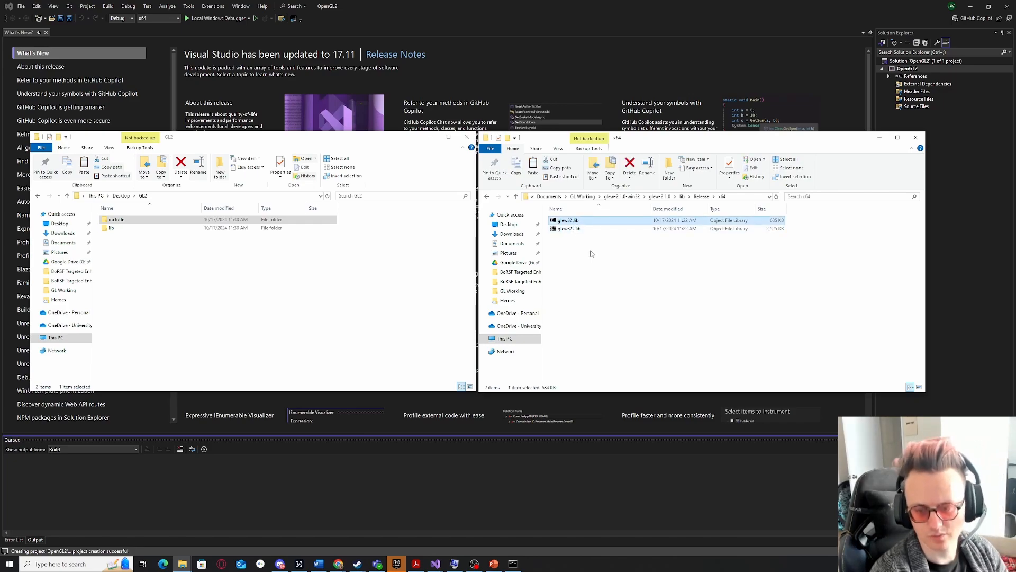
Paste glew32.lib into GL2, move it into the lib subfolder and open that subfolder.
{"action": "left_click", "coordinate": [225, 266]}
{"action": "key", "text": "ctrl+v"}
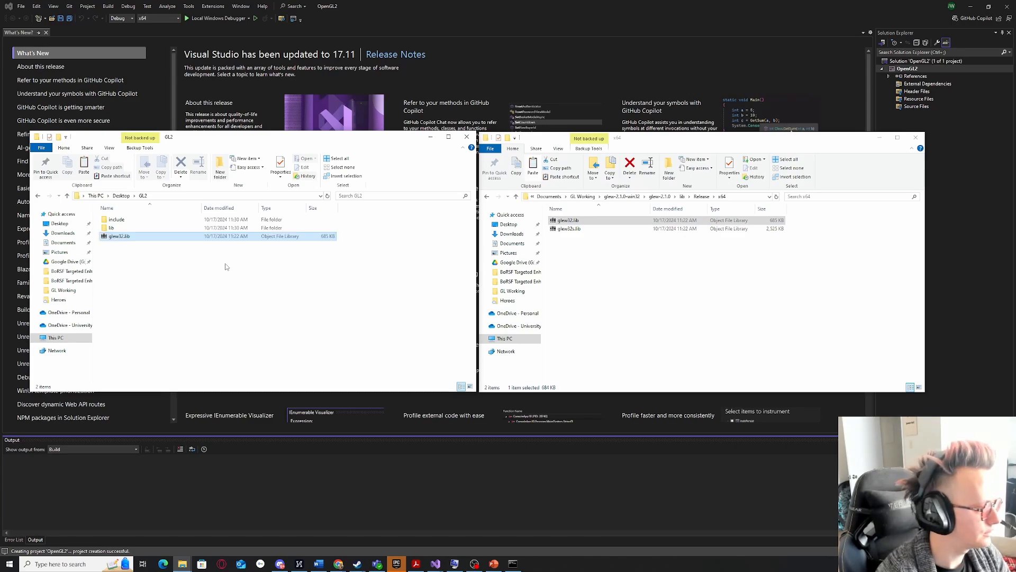
{"action": "left_click_drag", "start_coordinate": [133, 239], "coordinate": [132, 229]}
{"action": "double_click", "coordinate": [133, 230]}
Return to the GL Working folder and open the inner glfw-3.4 folder.
{"action": "left_click", "coordinate": [652, 275]}
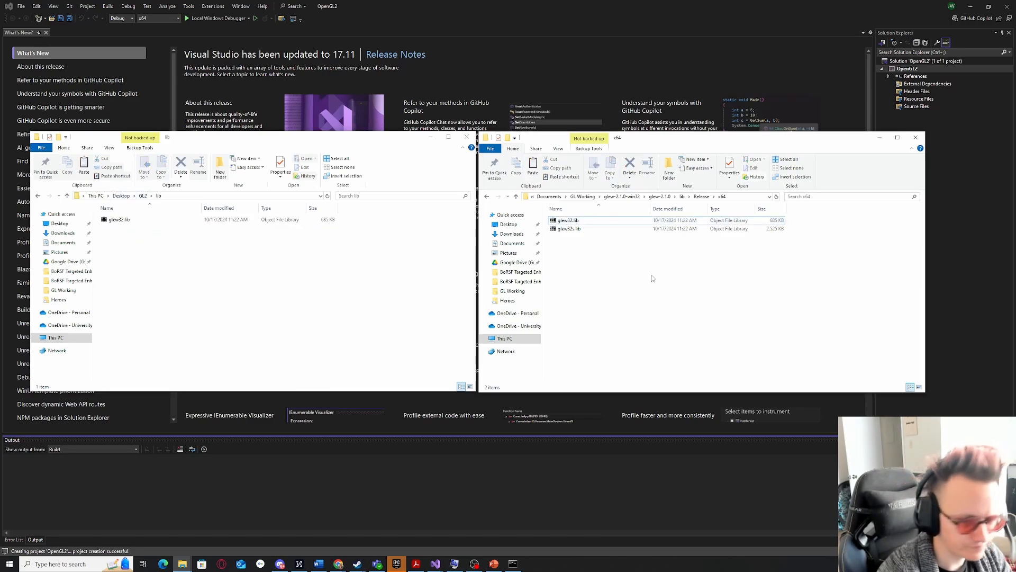
{"action": "key", "text": "alt+Up"}
{"action": "left_click", "coordinate": [609, 197]}
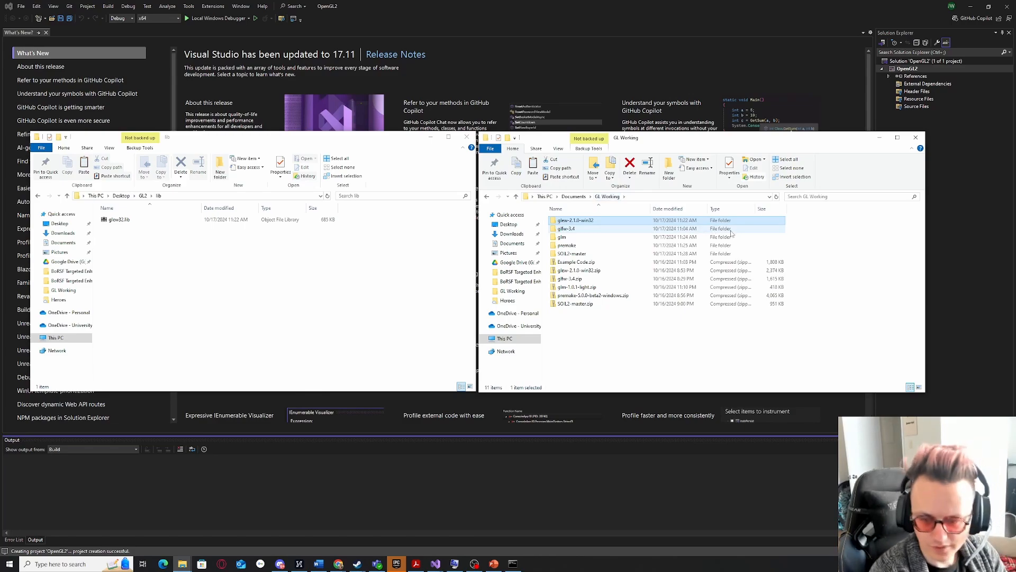
{"action": "double_click", "coordinate": [567, 228]}
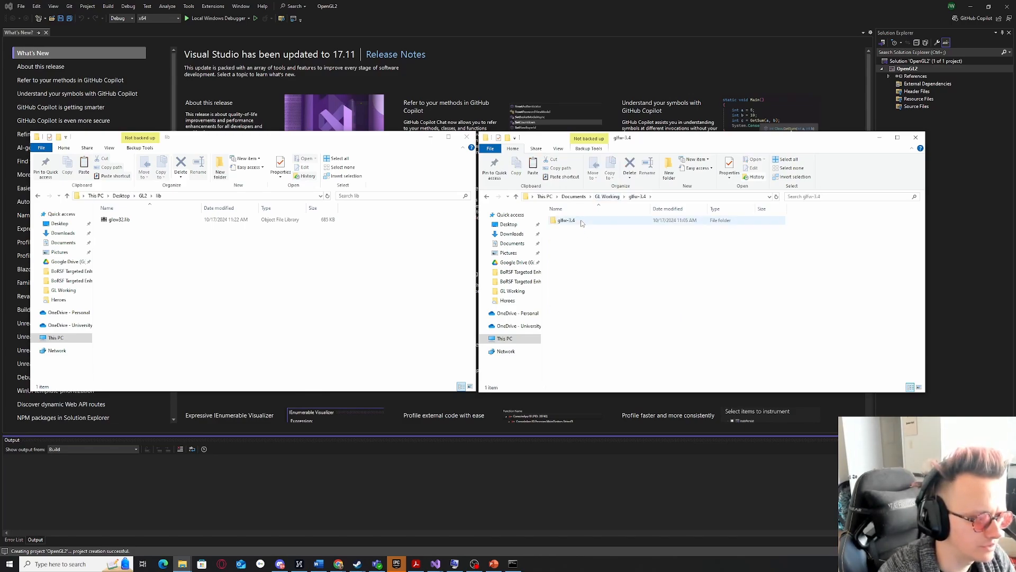
{"action": "double_click", "coordinate": [580, 221]}
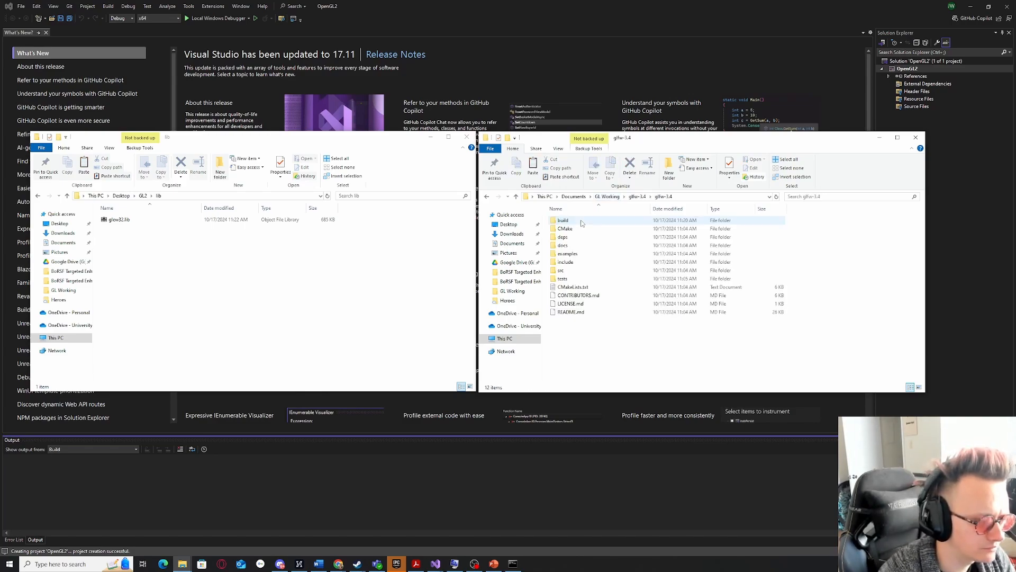
Look through the include and src folders of glfw-3.4 for the GLFW library file.
{"action": "double_click", "coordinate": [590, 263]}
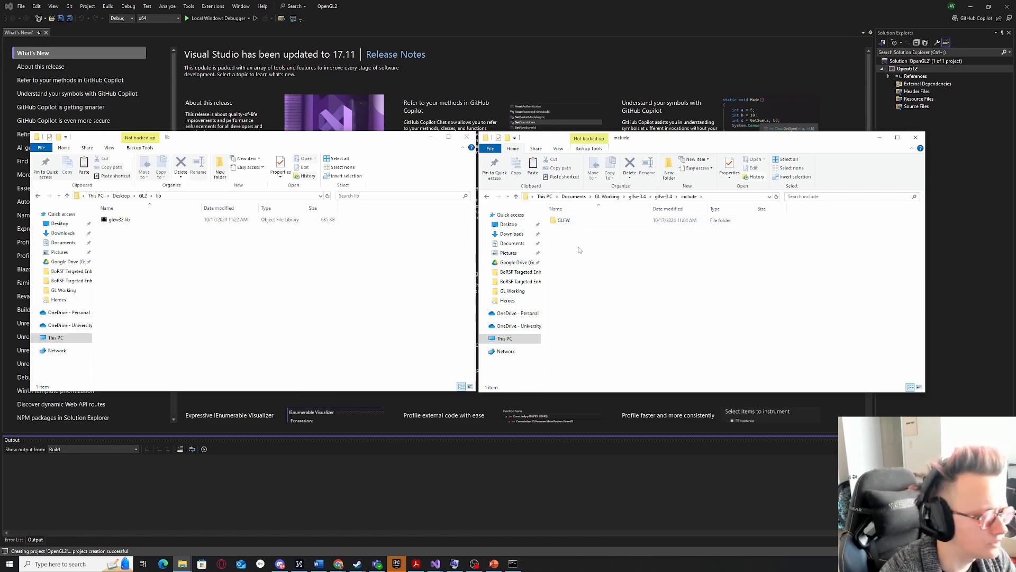
{"action": "key", "text": "alt+Left"}
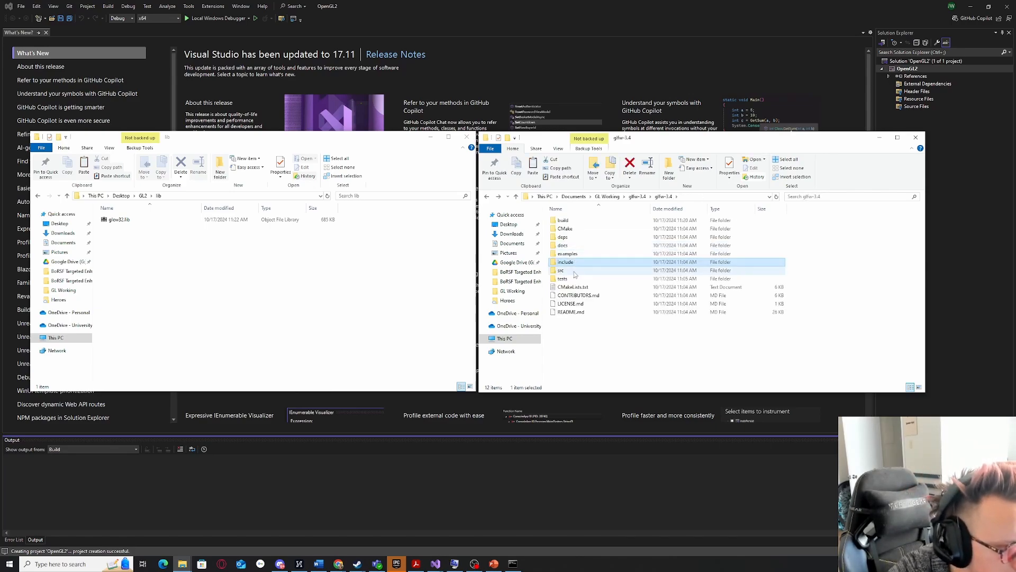
{"action": "double_click", "coordinate": [575, 272]}
{"action": "scroll", "coordinate": [575, 260], "scroll_direction": "down", "scroll_amount": 14}
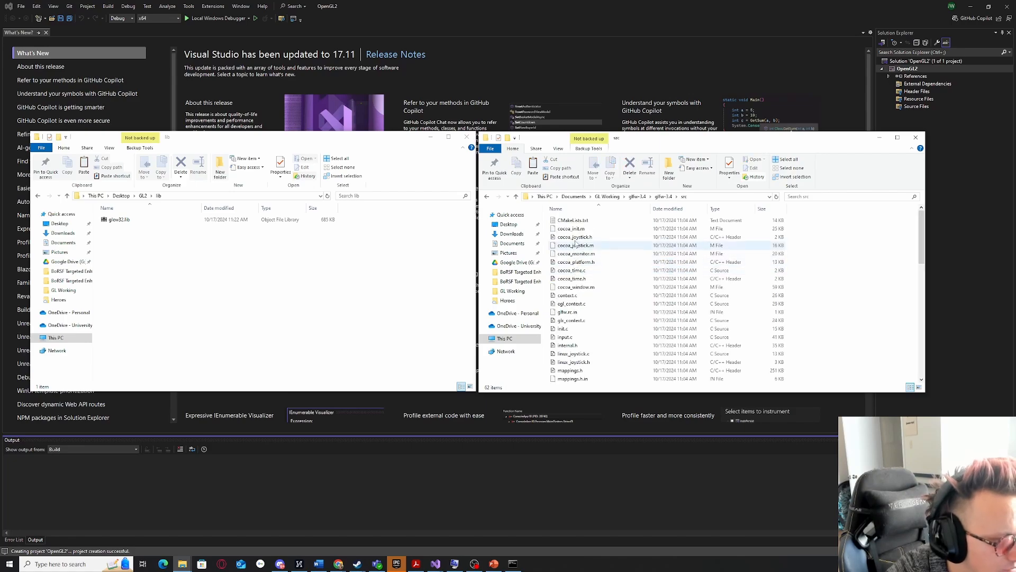
{"action": "key", "text": "alt+Left"}
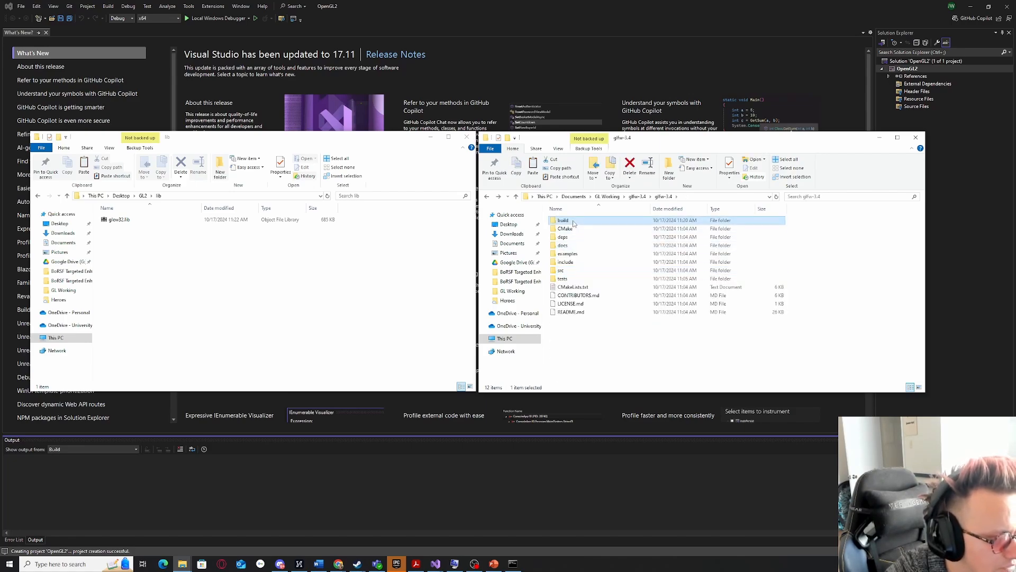
Open build\src\Debug inside the inner glfw-3.4 folder and copy glfw3.lib.
{"action": "double_click", "coordinate": [571, 259]}
{"action": "double_click", "coordinate": [572, 246]}
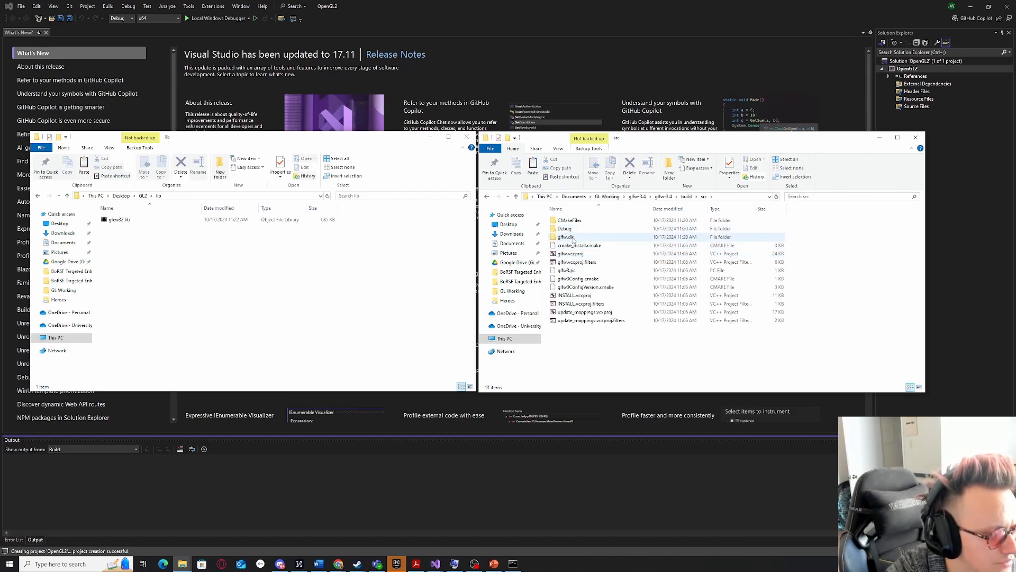
{"action": "double_click", "coordinate": [574, 231]}
{"action": "left_click", "coordinate": [576, 223]}
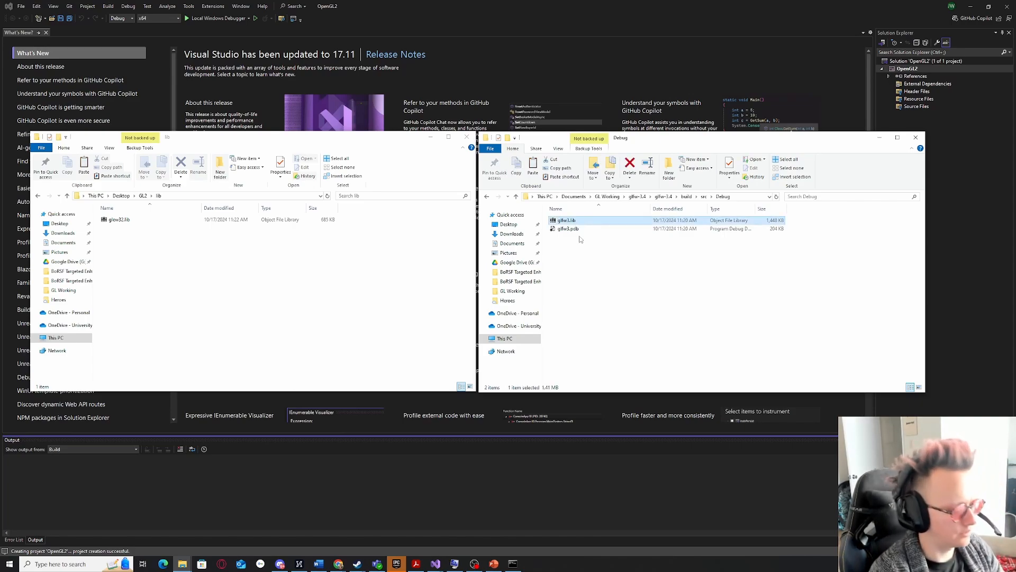
Paste glfw3.lib into GL2's lib folder, replacing the duplicate file, and return the source window to the GL Working folder.
{"action": "left_click", "coordinate": [302, 264]}
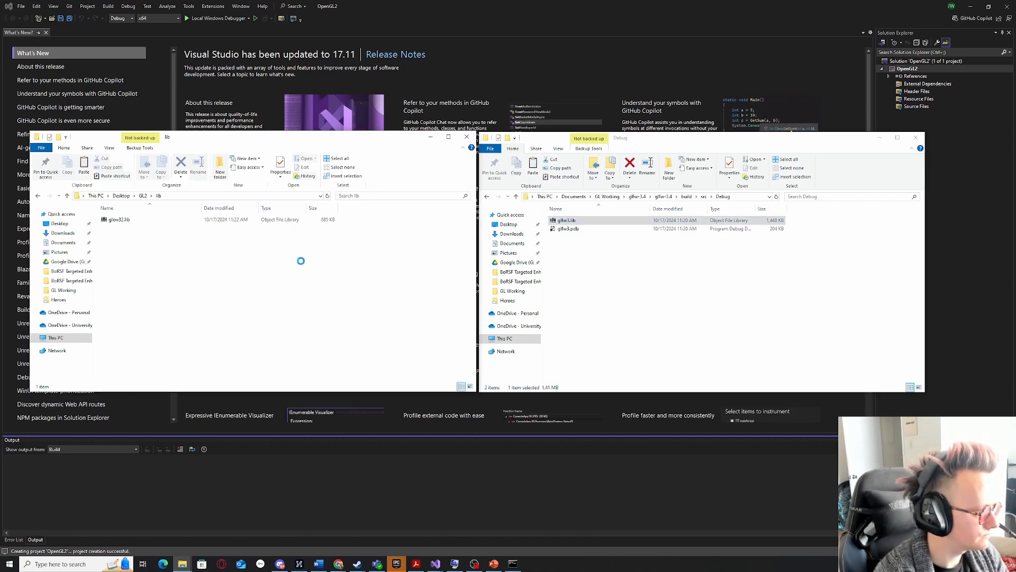
{"action": "key", "text": "ctrl+v"}
{"action": "key", "text": "ctrl+v"}
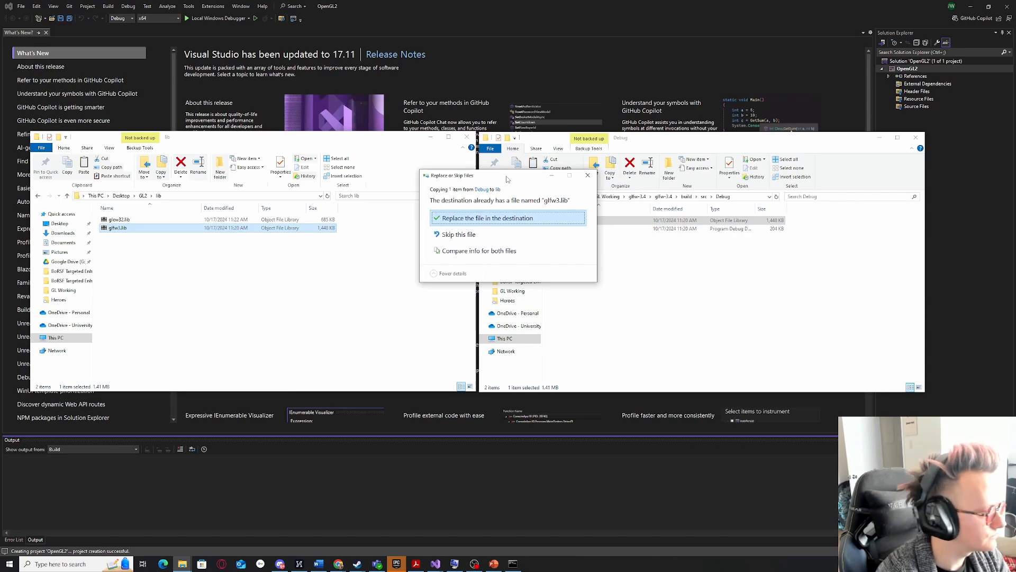
{"action": "left_click", "coordinate": [487, 222]}
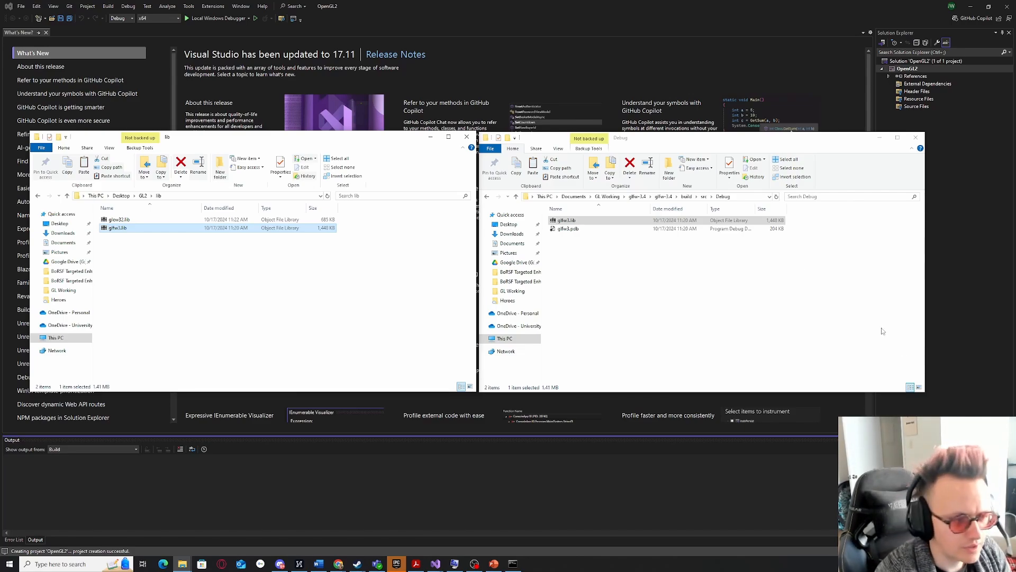
{"action": "left_click", "coordinate": [607, 196]}
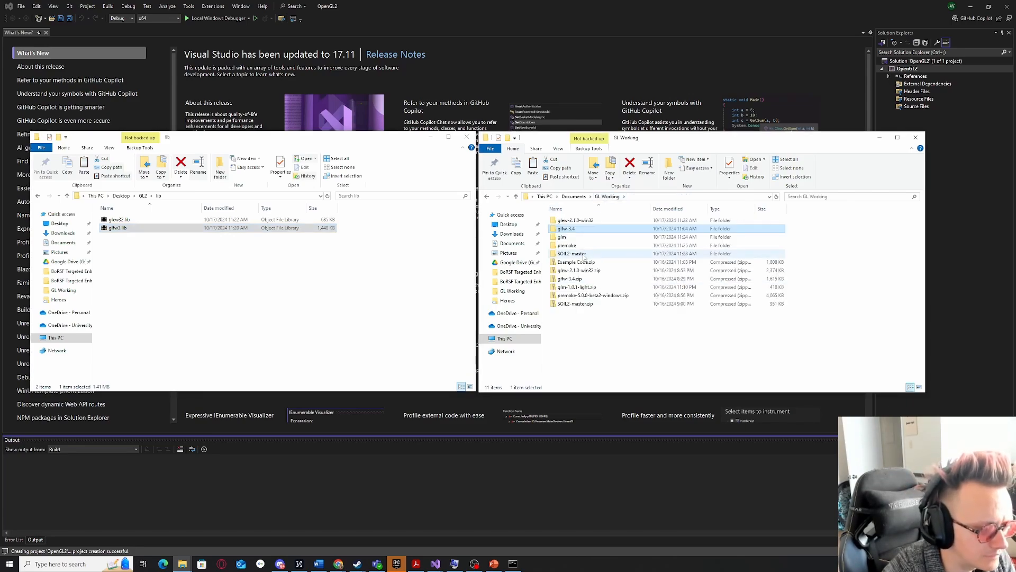
Copy soil2-debug.lib from SOIL2-master\lib\windows into the GL2\lib folder on the Desktop.
{"action": "double_click", "coordinate": [582, 254]}
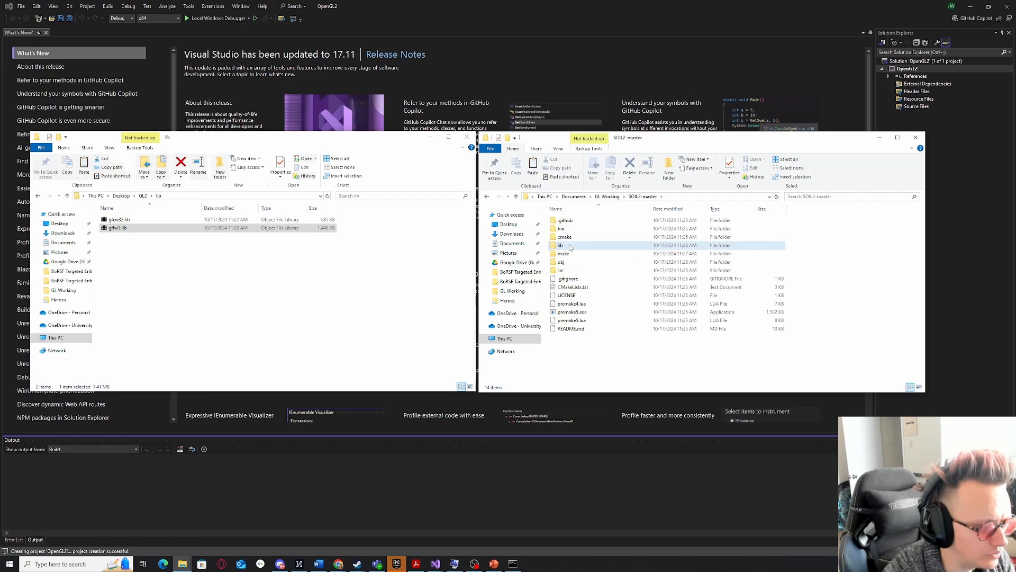
{"action": "double_click", "coordinate": [570, 246]}
{"action": "left_click", "coordinate": [573, 224]}
{"action": "double_click", "coordinate": [573, 224]}
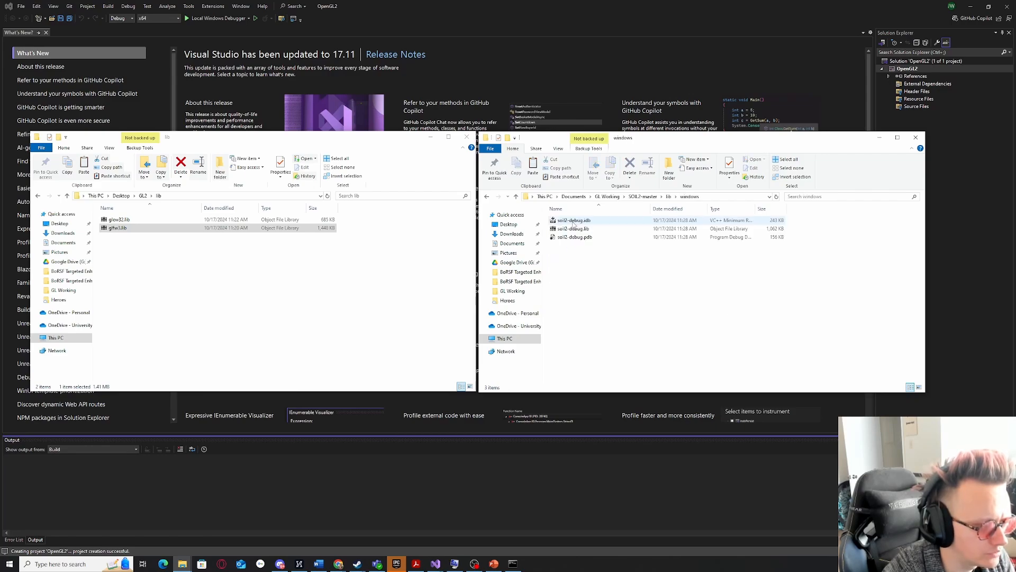
{"action": "left_click", "coordinate": [578, 232]}
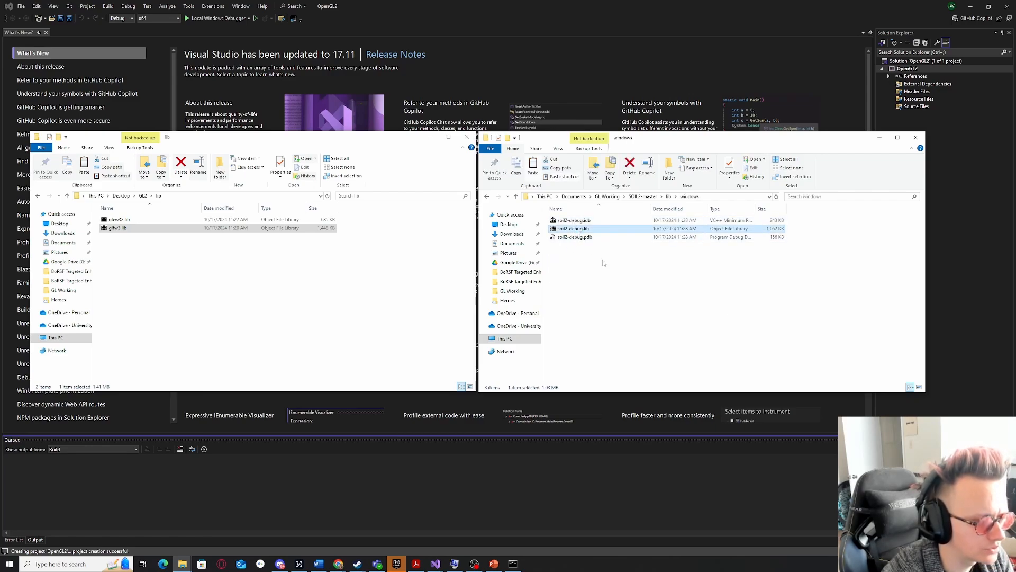
{"action": "left_click", "coordinate": [339, 289]}
{"action": "key", "text": "ctrl+v"}
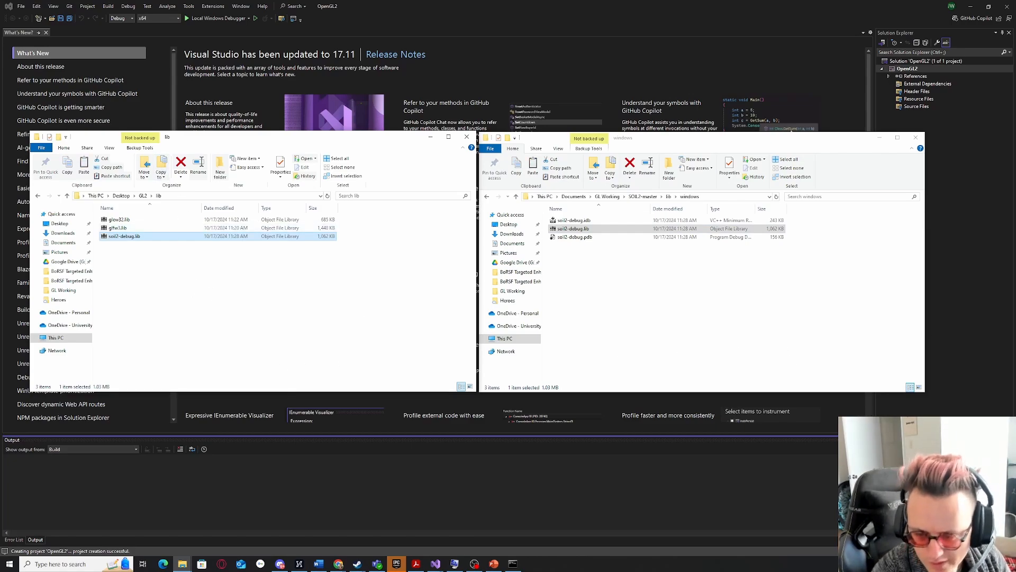
Open GL2\include as the destination folder and the include folder of glew-2.1.0 as the source.
{"action": "left_click", "coordinate": [143, 195]}
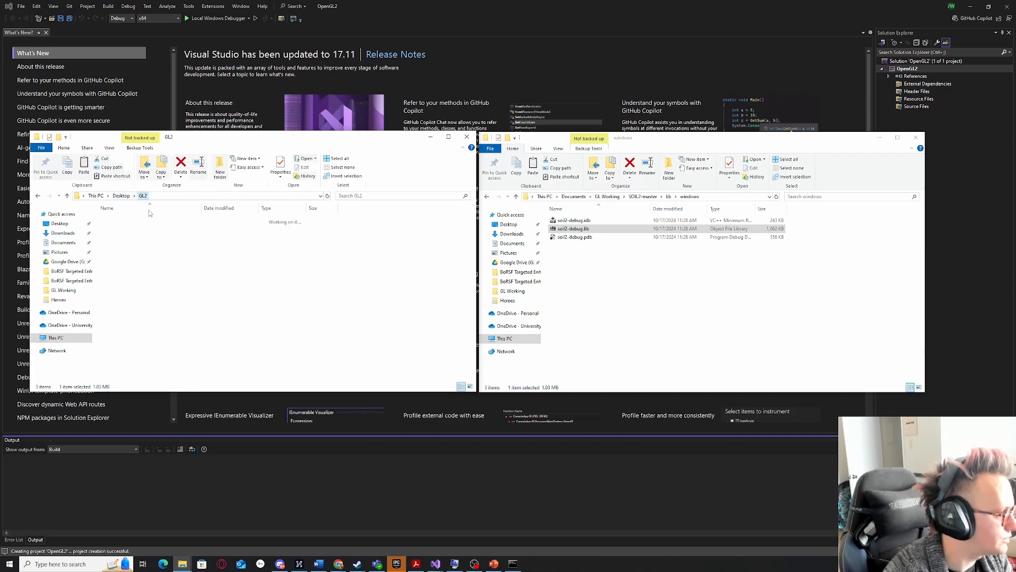
{"action": "double_click", "coordinate": [134, 222]}
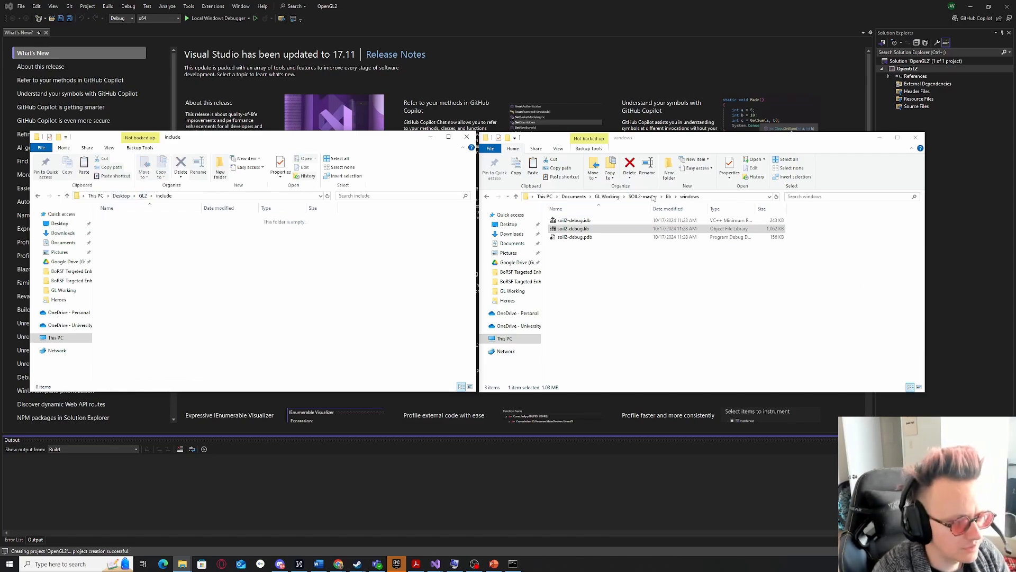
{"action": "left_click", "coordinate": [608, 197]}
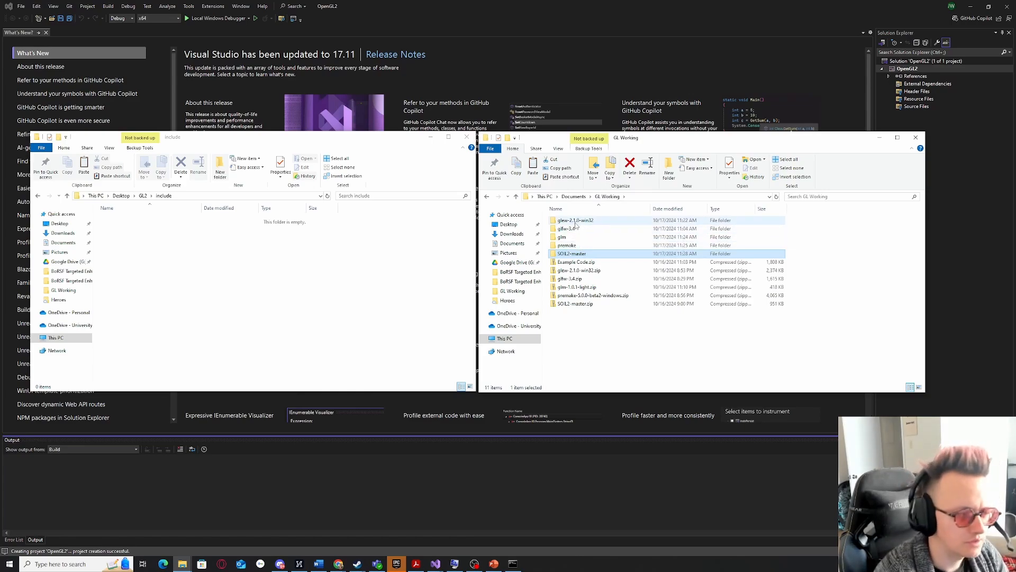
{"action": "double_click", "coordinate": [576, 222]}
{"action": "double_click", "coordinate": [576, 223]}
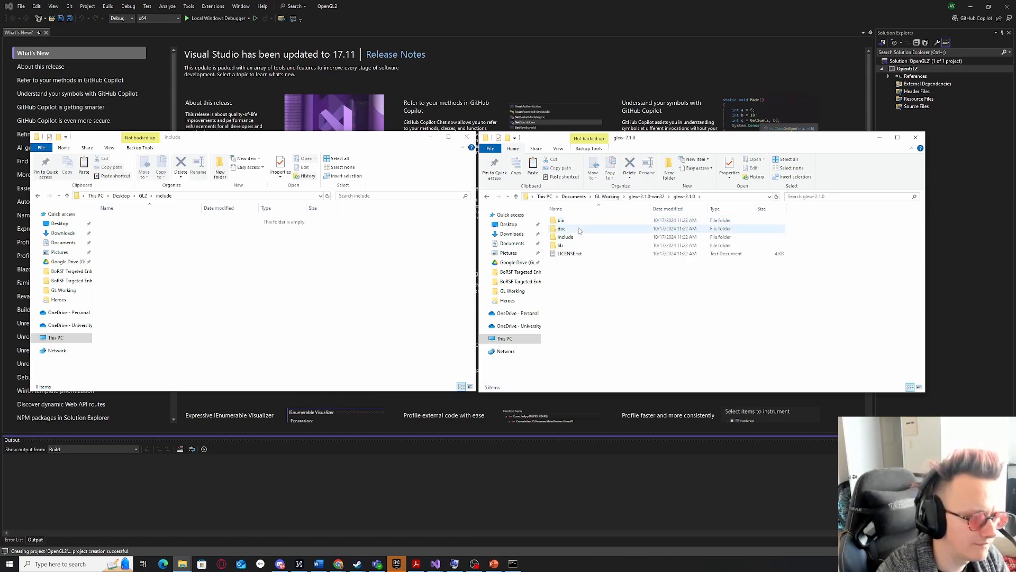
{"action": "double_click", "coordinate": [578, 238]}
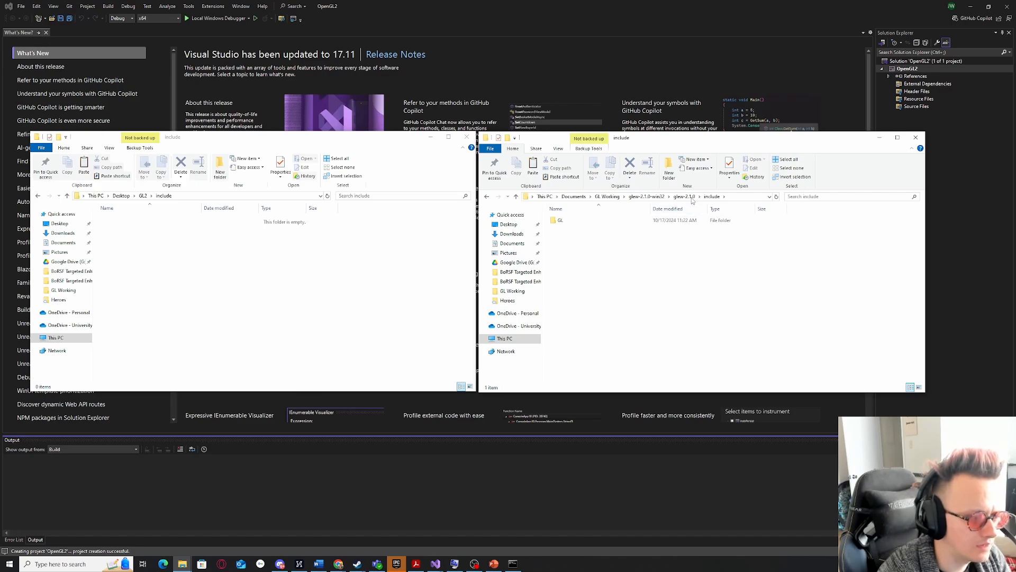
Check the header files in glew-2.1.0's include\GL folder, and copy the whole GL folder into GL2\include.
{"action": "left_click", "coordinate": [685, 197]}
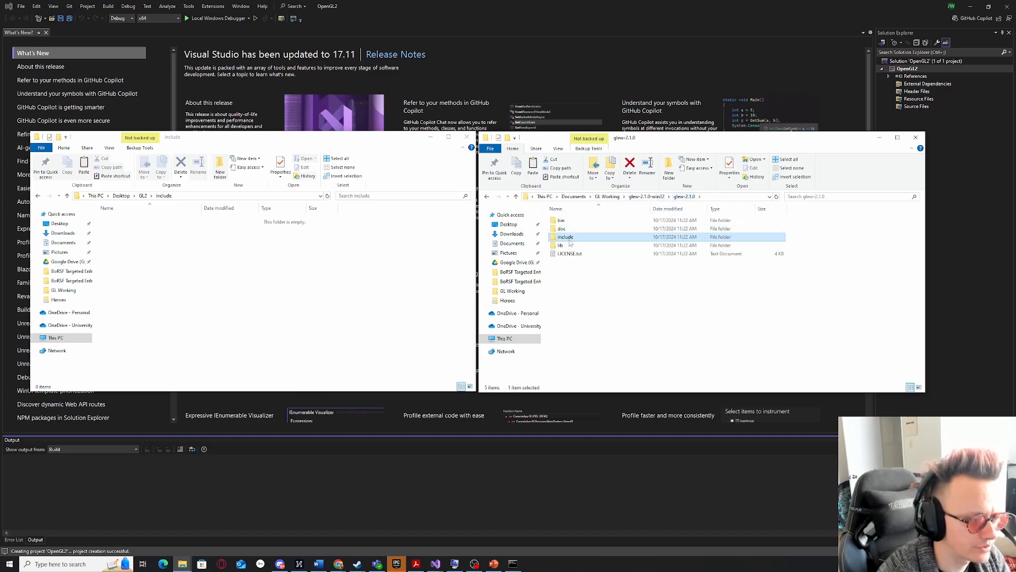
{"action": "double_click", "coordinate": [570, 237]}
{"action": "double_click", "coordinate": [563, 220]}
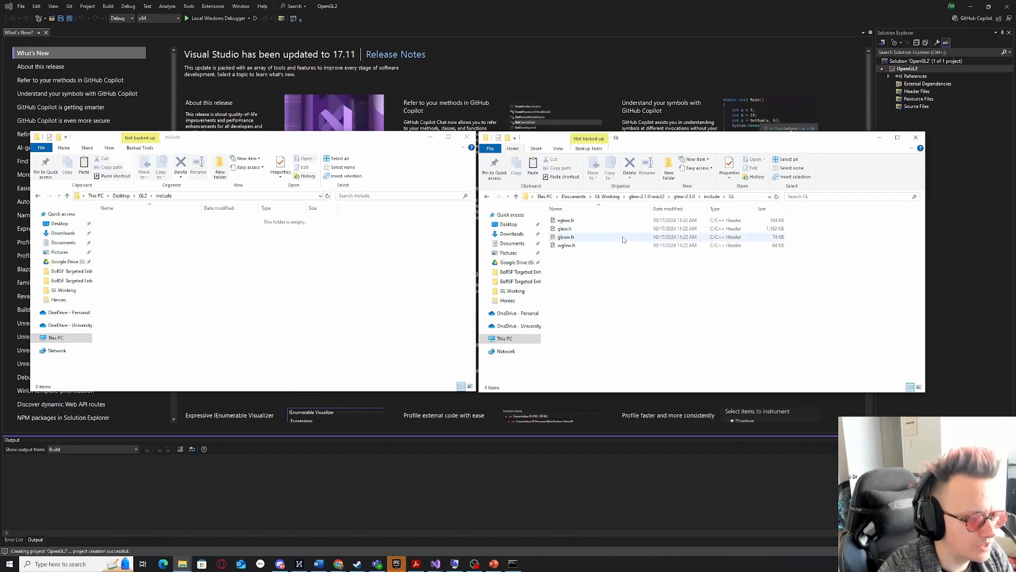
{"action": "left_click_drag", "start_coordinate": [587, 272], "coordinate": [575, 220]}
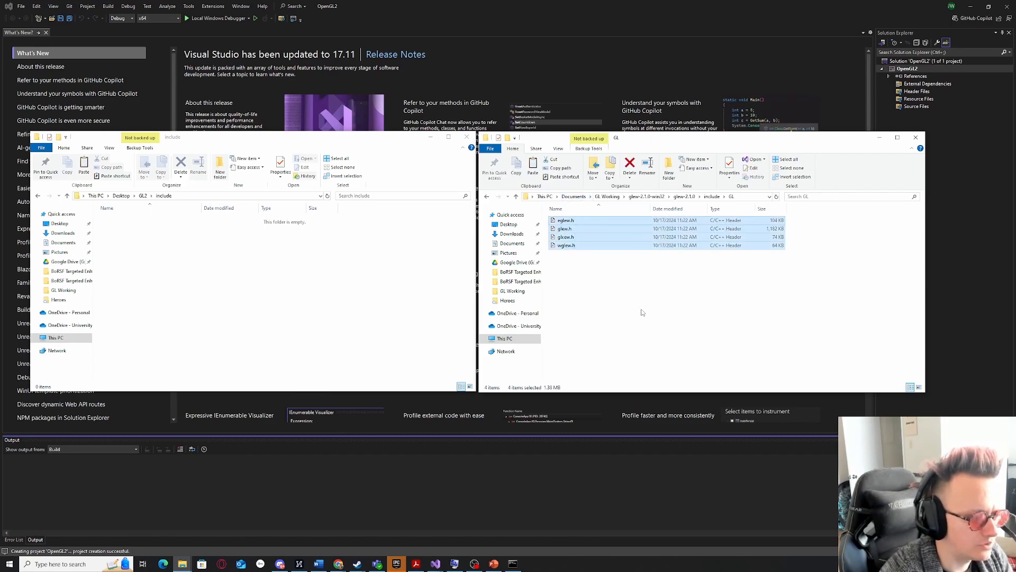
{"action": "left_click", "coordinate": [641, 312]}
{"action": "key", "text": "alt+Left"}
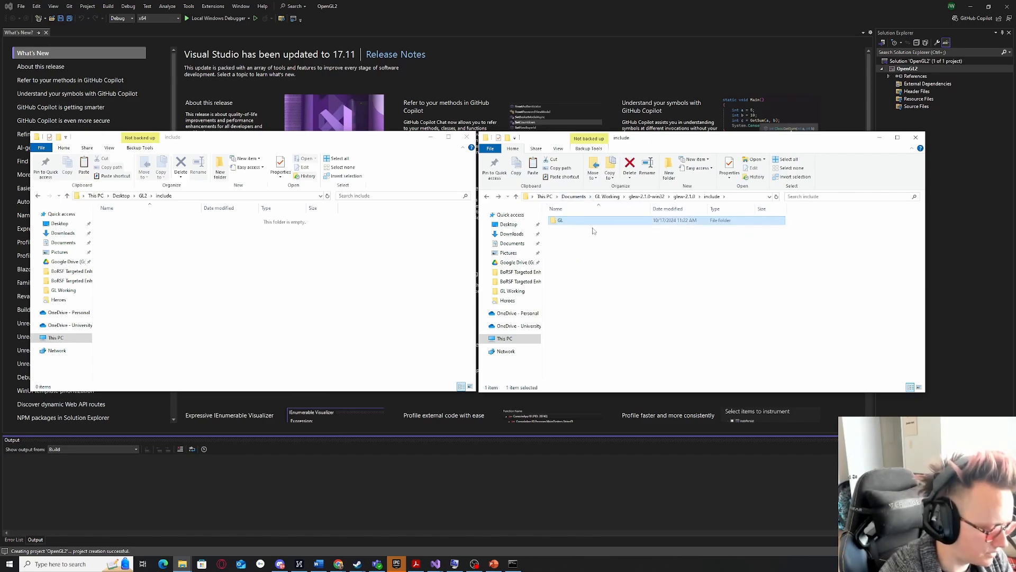
{"action": "left_click", "coordinate": [230, 304]}
{"action": "key", "text": "ctrl+v"}
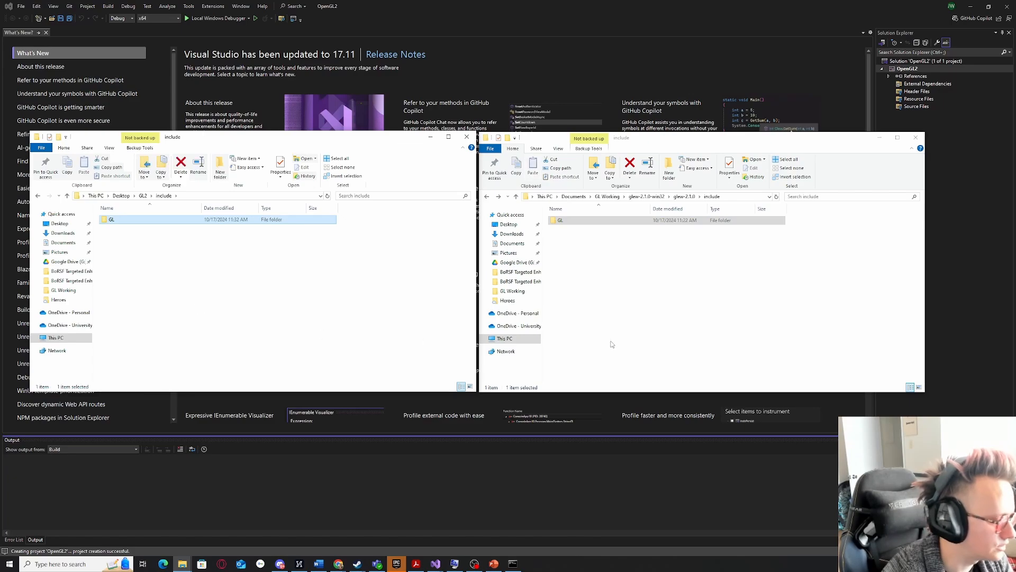
Copy the GLFW folder from glfw-3.4's include folder into GL2\include and open the copy to check its headers.
{"action": "left_click", "coordinate": [658, 325]}
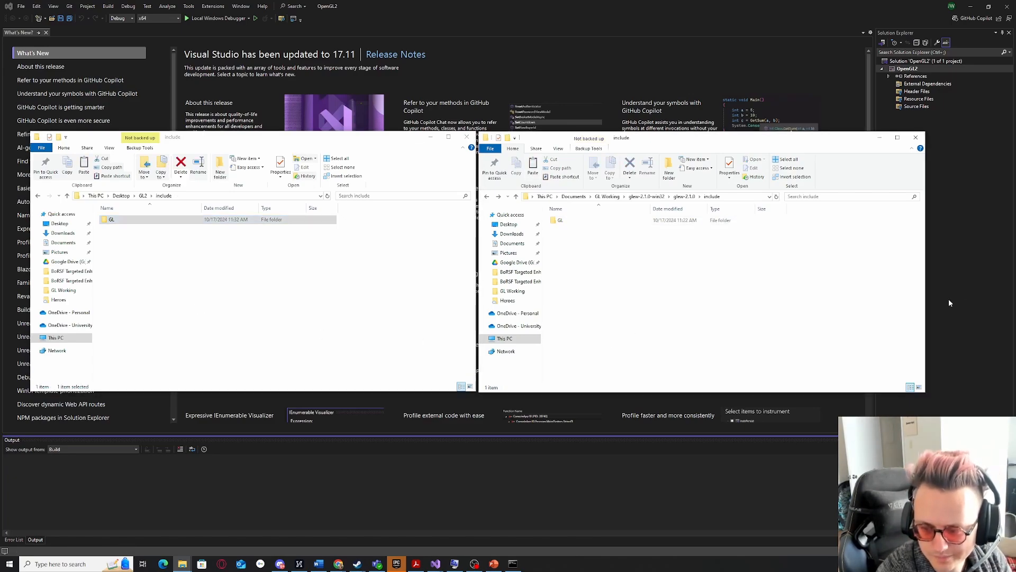
{"action": "left_click", "coordinate": [607, 196]}
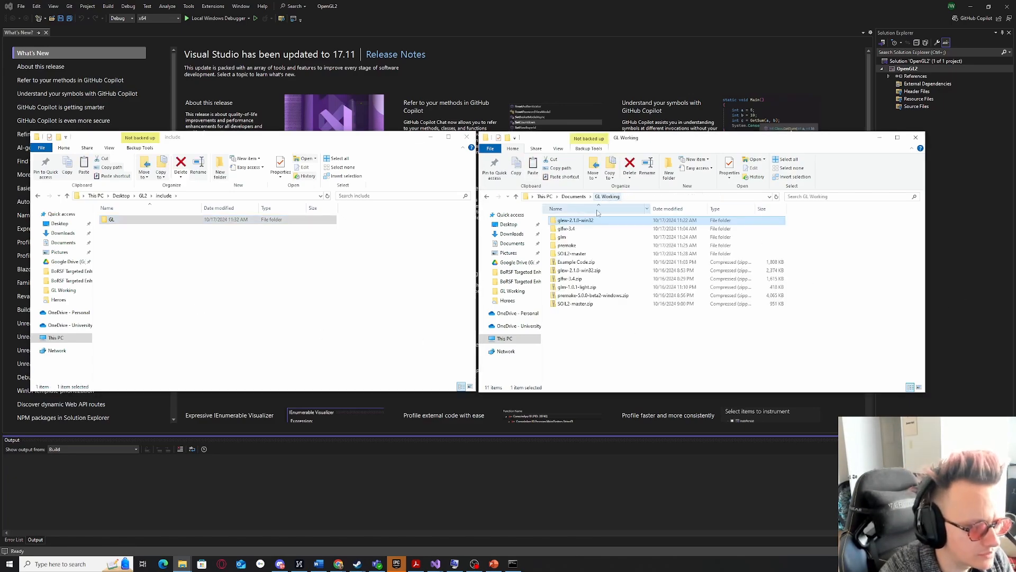
{"action": "double_click", "coordinate": [580, 230]}
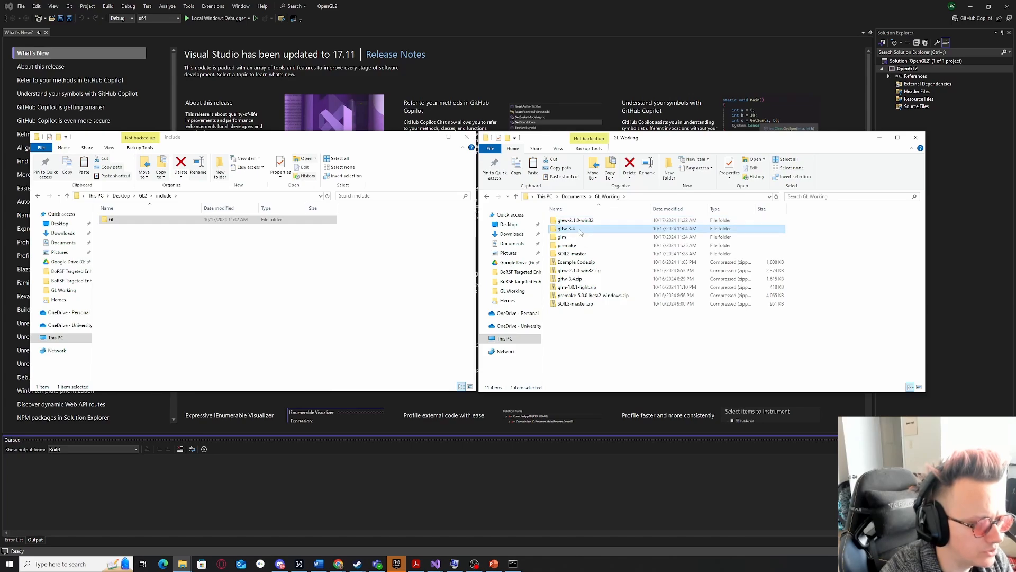
{"action": "double_click", "coordinate": [578, 223]}
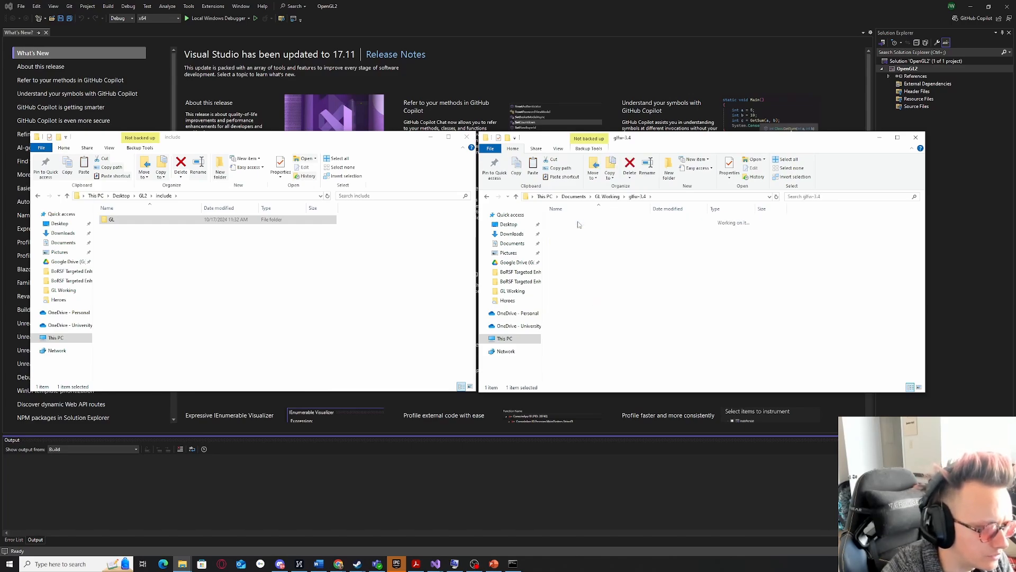
{"action": "double_click", "coordinate": [614, 260]}
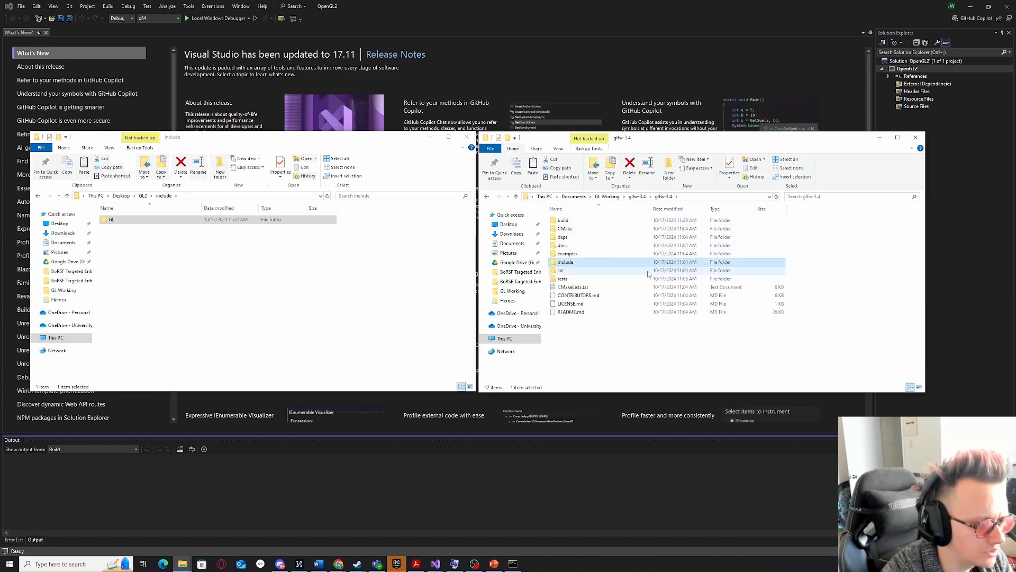
{"action": "double_click", "coordinate": [581, 221]}
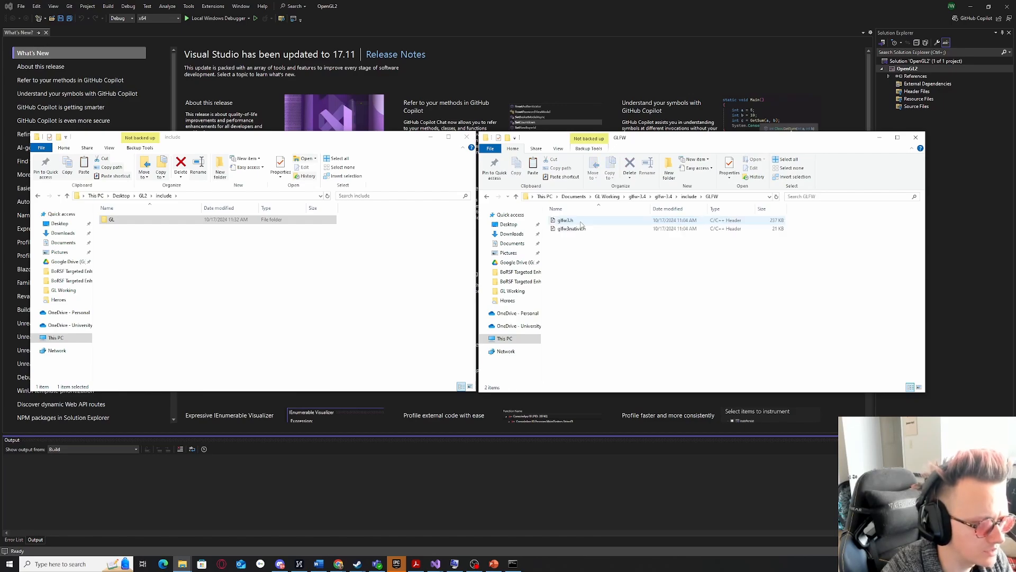
{"action": "key", "text": "alt+Left"}
{"action": "left_click_drag", "start_coordinate": [582, 240], "coordinate": [564, 223]}
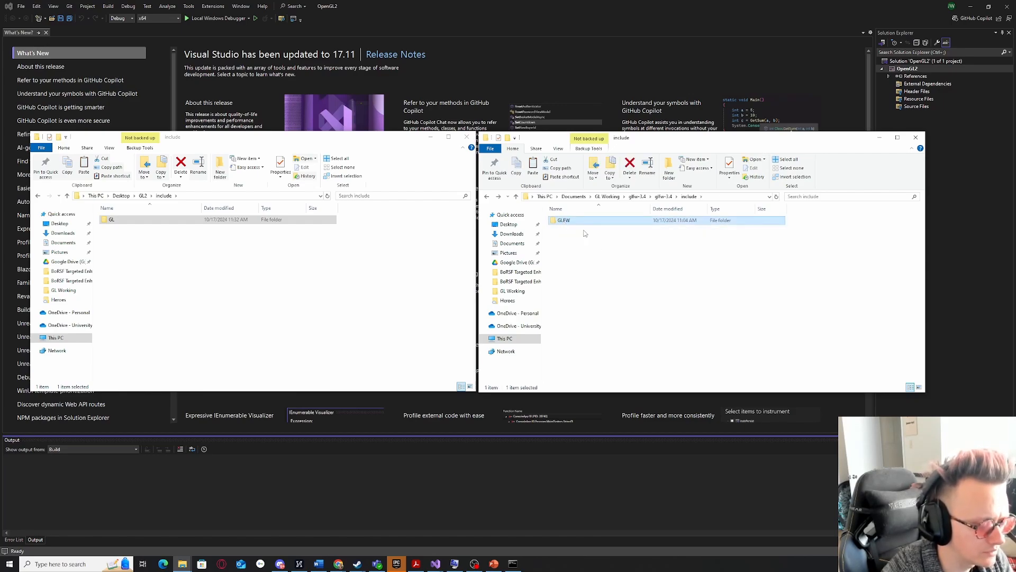
{"action": "left_click", "coordinate": [237, 294]}
{"action": "key", "text": "ctrl+v"}
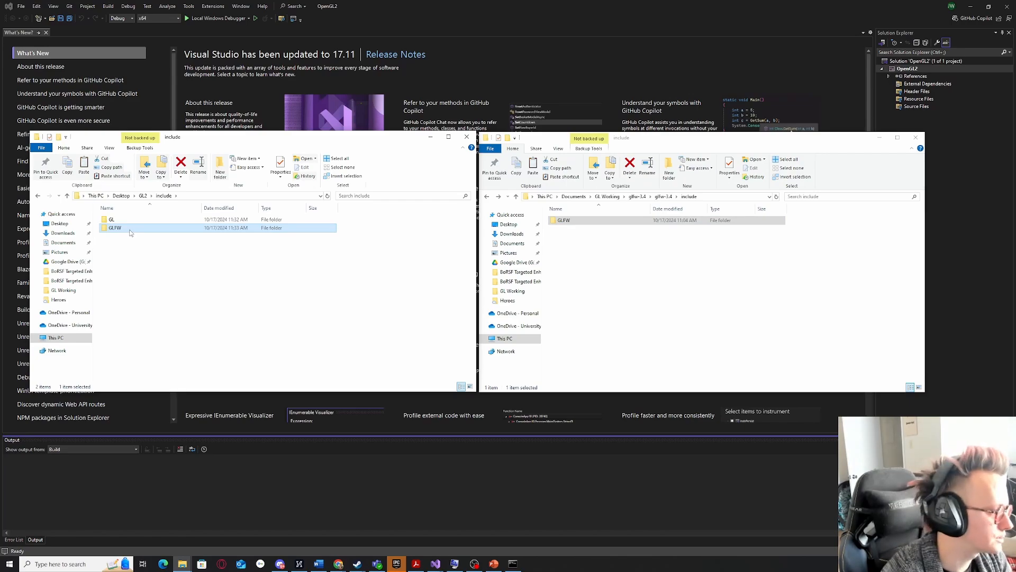
{"action": "double_click", "coordinate": [130, 230]}
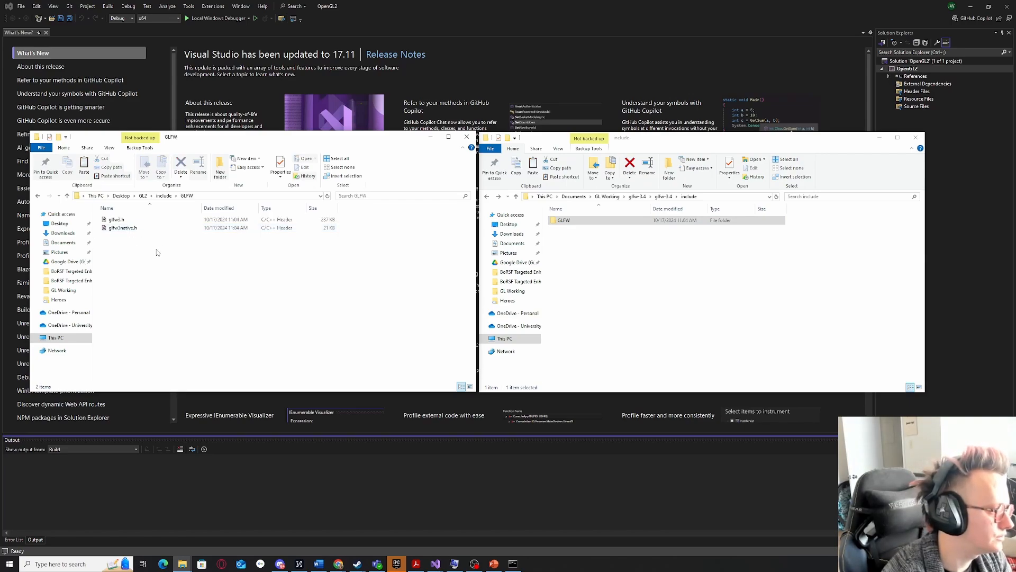
Look through the glm folder in GL Working and copy the whole folder into GL2\include.
{"action": "left_click", "coordinate": [585, 286]}
{"action": "key", "text": "BackSpace"}
{"action": "key", "text": "BackSpace"}
{"action": "key", "text": "BackSpace"}
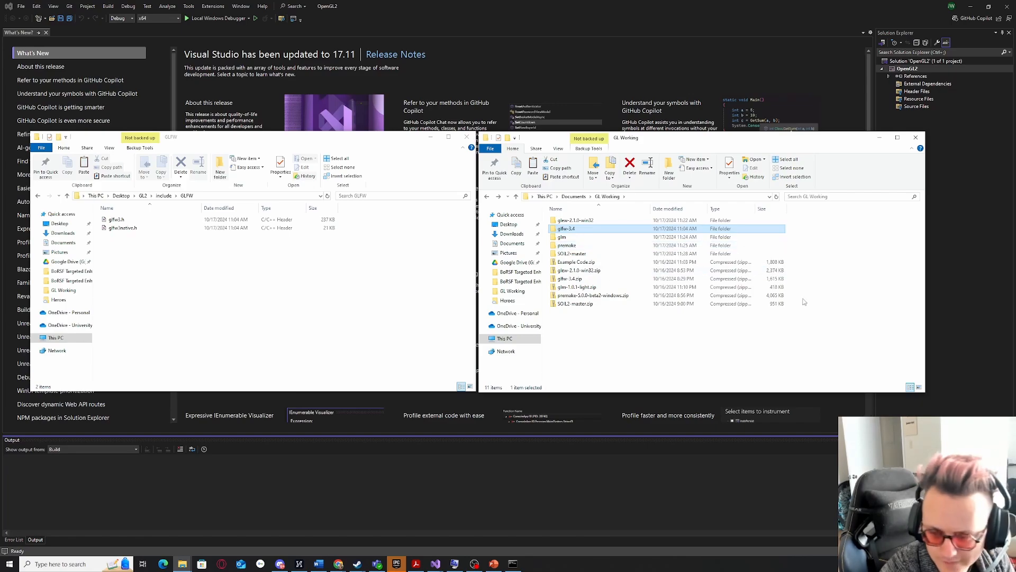
{"action": "double_click", "coordinate": [579, 237]}
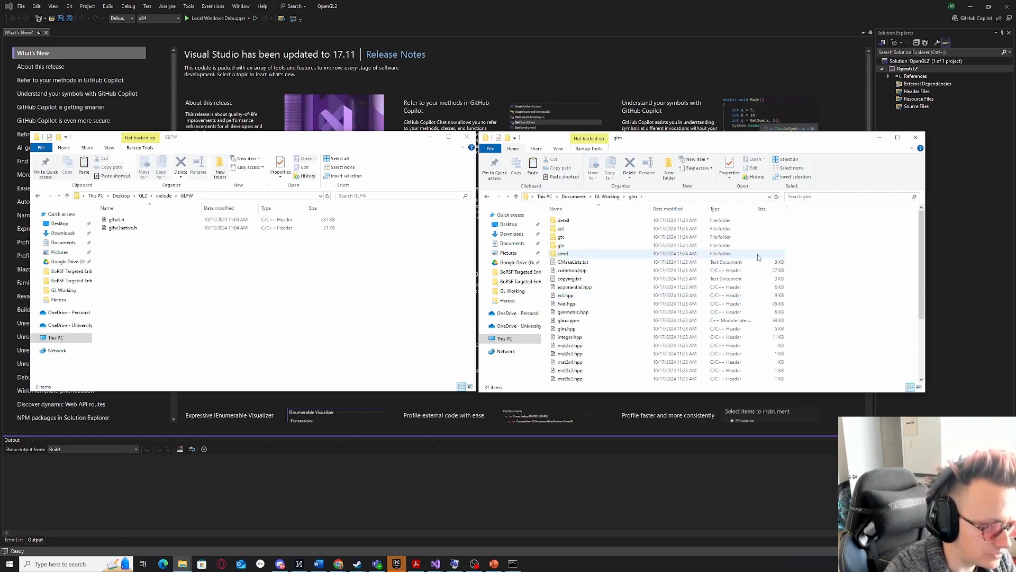
{"action": "key", "text": "BackSpace"}
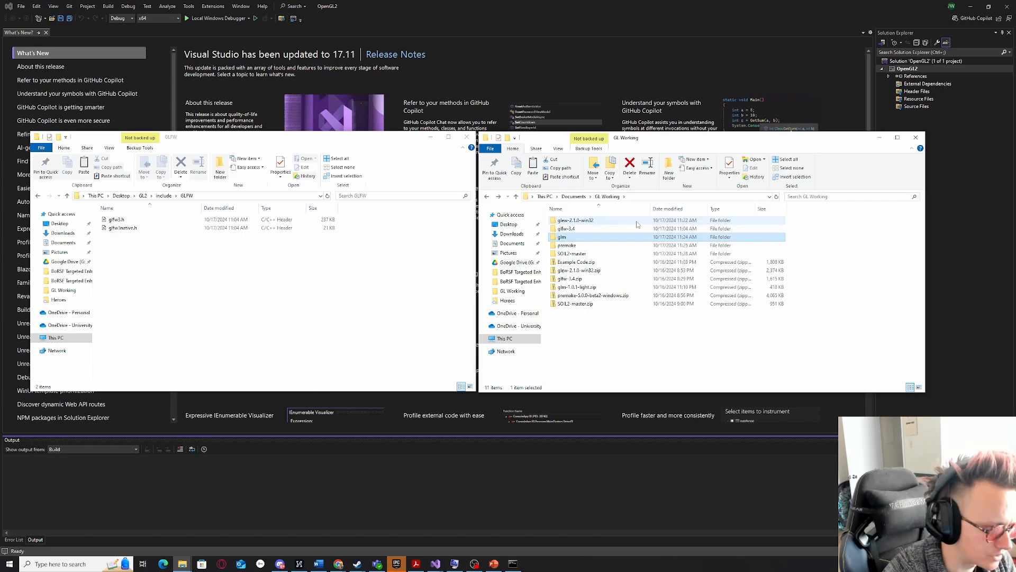
{"action": "double_click", "coordinate": [590, 237]}
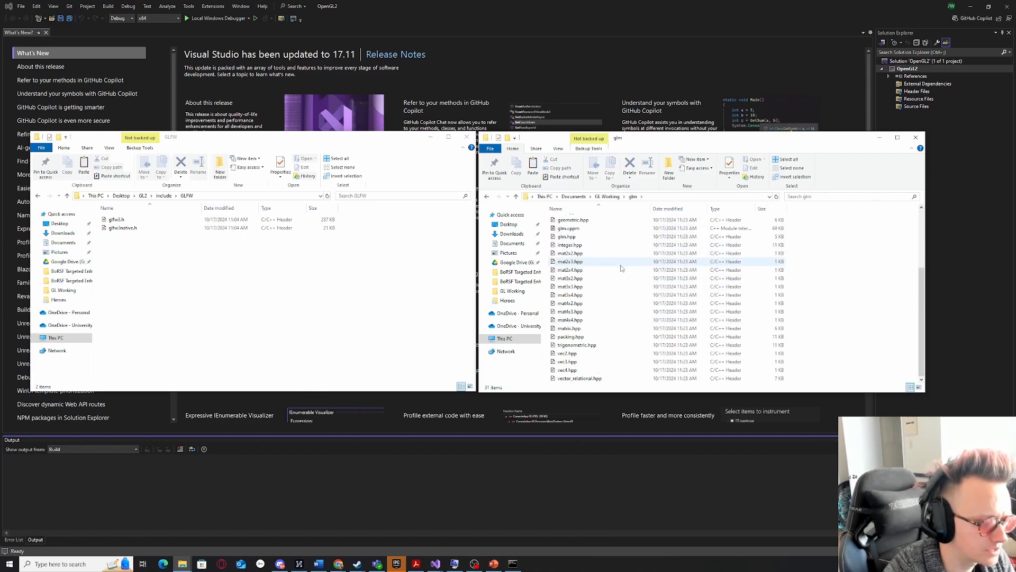
{"action": "key", "text": "BackSpace"}
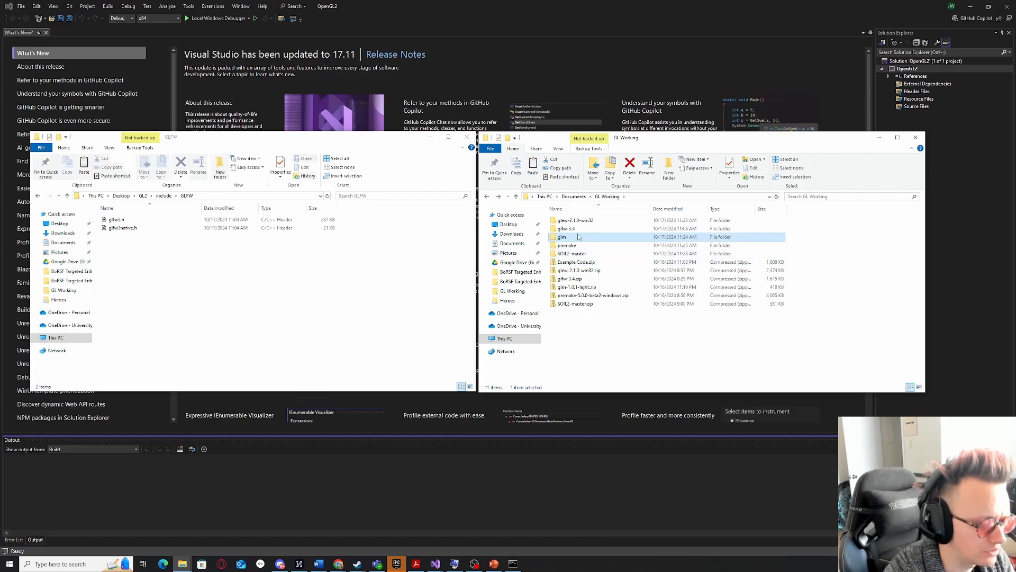
{"action": "left_click", "coordinate": [203, 271]}
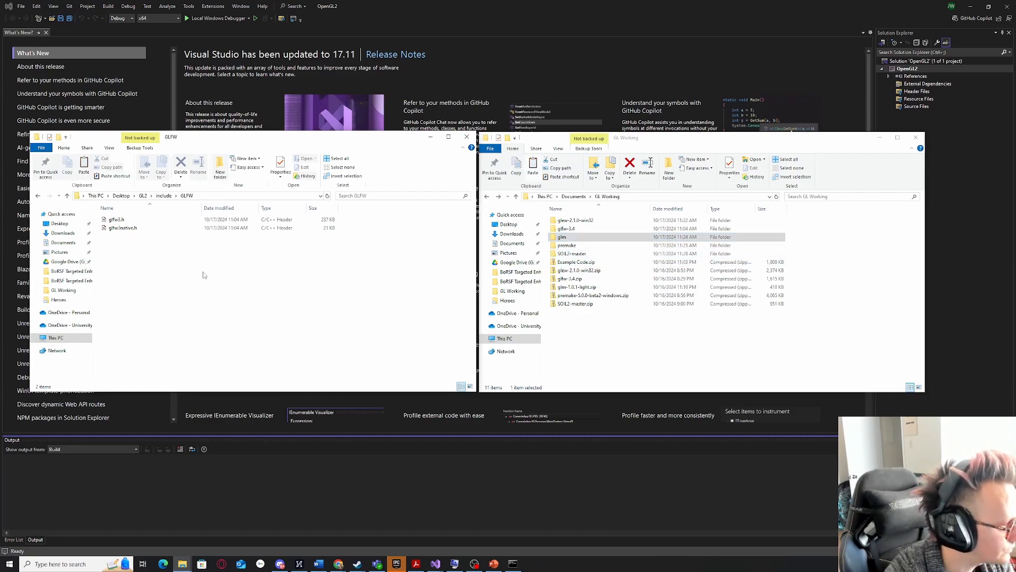
{"action": "left_click", "coordinate": [160, 197]}
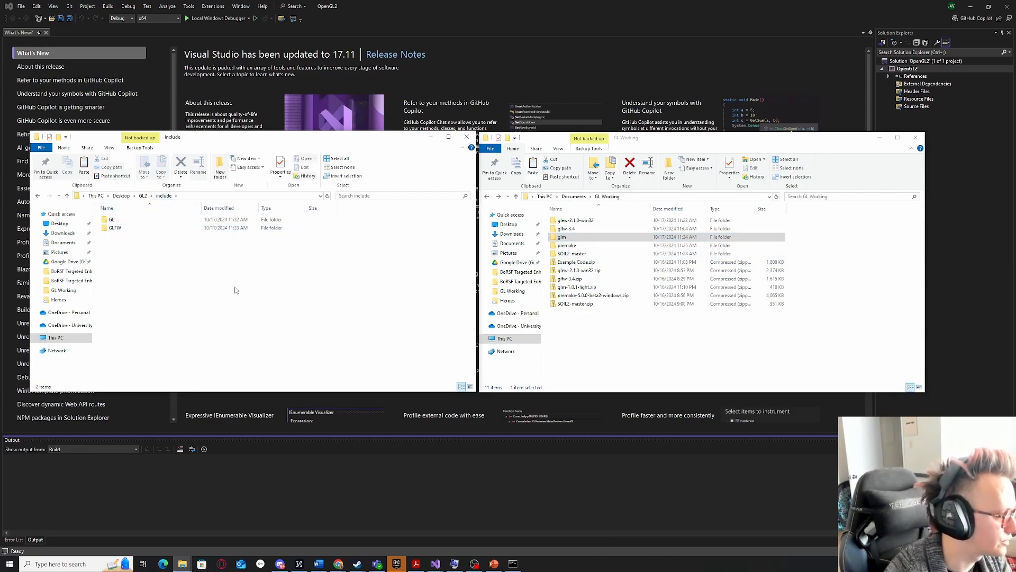
{"action": "key", "text": "ctrl+v"}
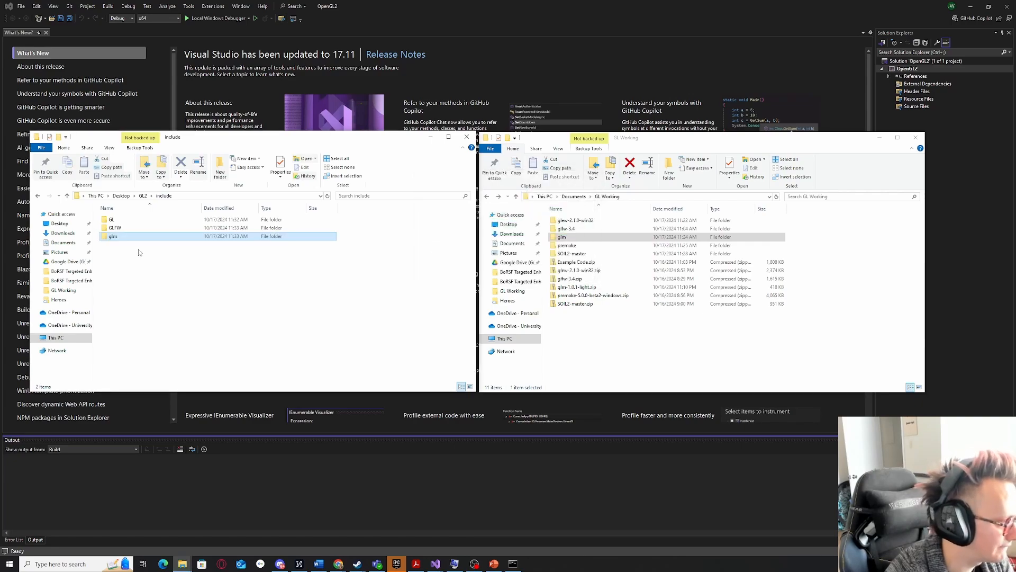
{"action": "left_click", "coordinate": [114, 236]}
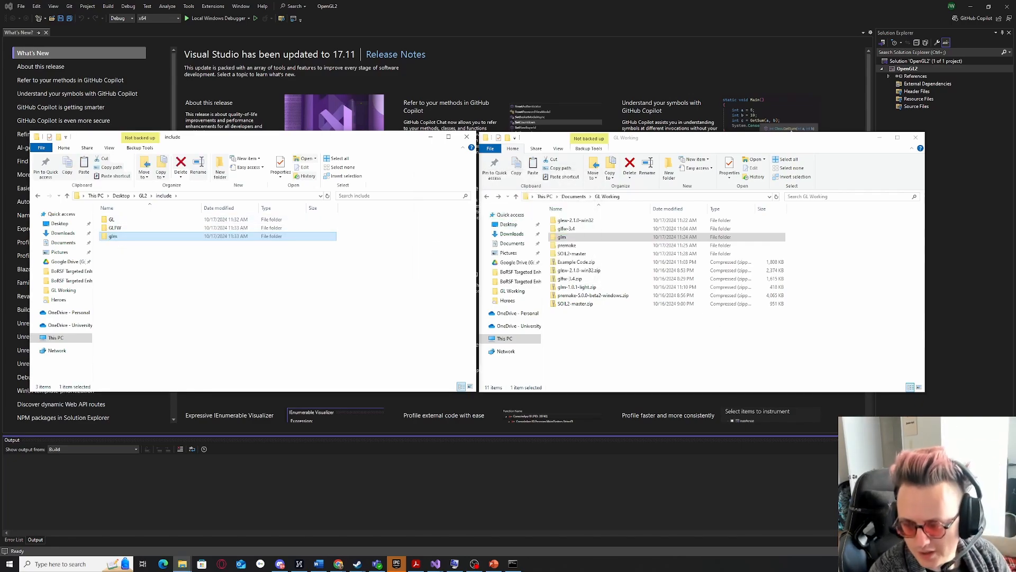
Check the files in SOIL2-master's src\SOIL2 folder, and copy the whole SOIL2 folder into GL2\include.
{"action": "double_click", "coordinate": [587, 254]}
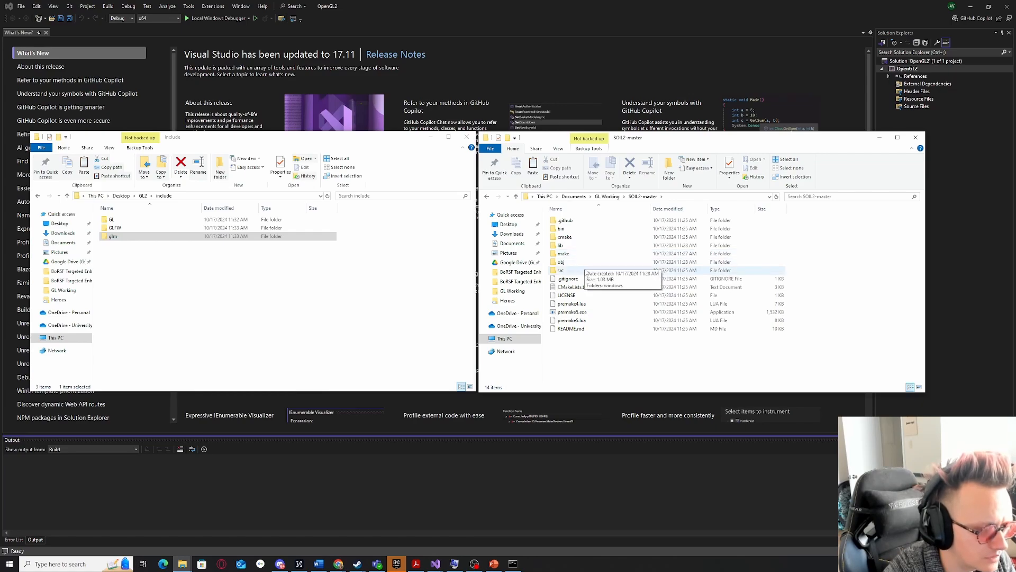
{"action": "double_click", "coordinate": [579, 270]}
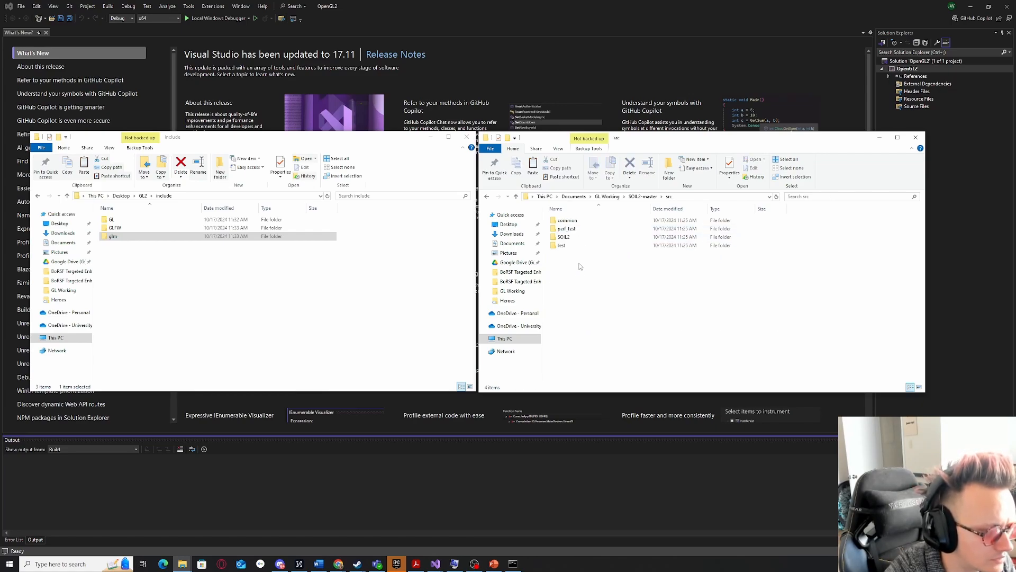
{"action": "double_click", "coordinate": [582, 241]}
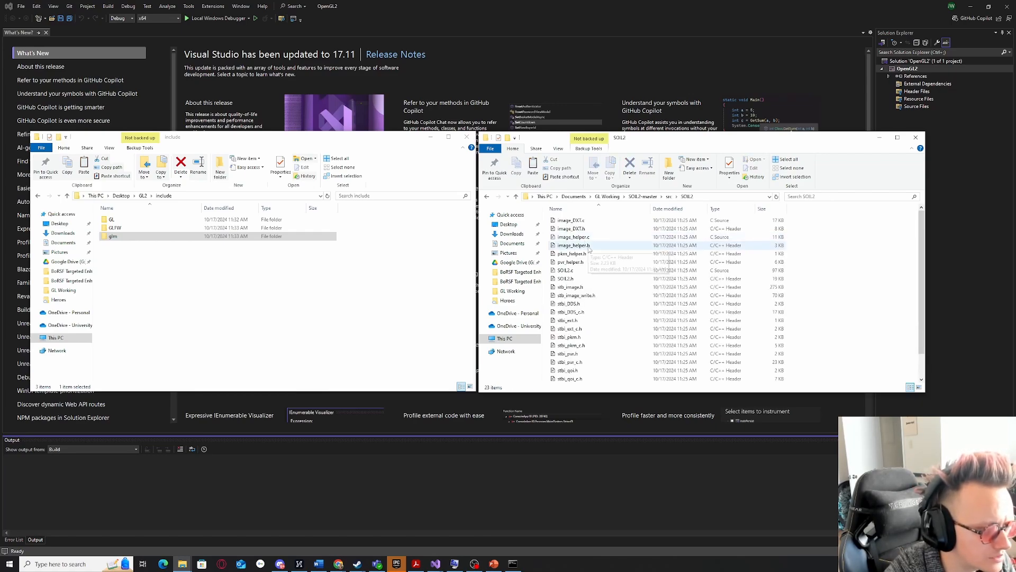
{"action": "scroll", "coordinate": [635, 281], "scroll_direction": "down", "scroll_amount": 1}
{"action": "scroll", "coordinate": [635, 281], "scroll_direction": "up", "scroll_amount": 1}
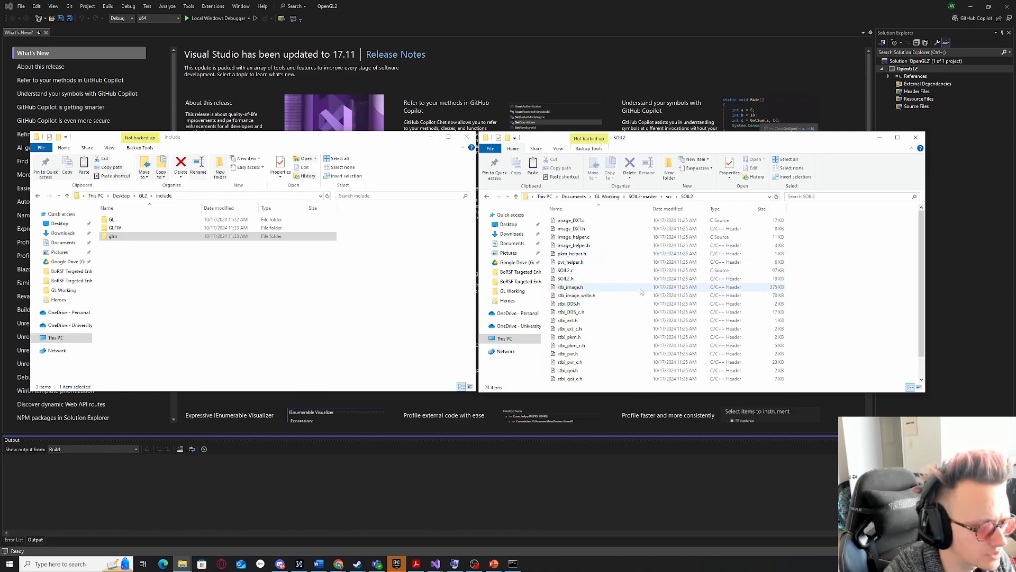
{"action": "left_click", "coordinate": [557, 279]}
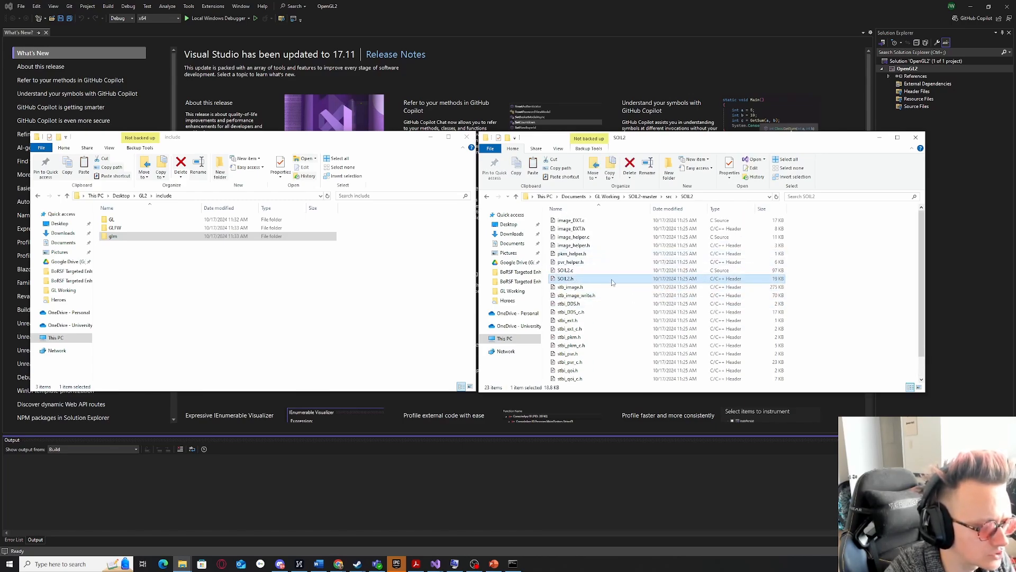
{"action": "key", "text": "alt+Up"}
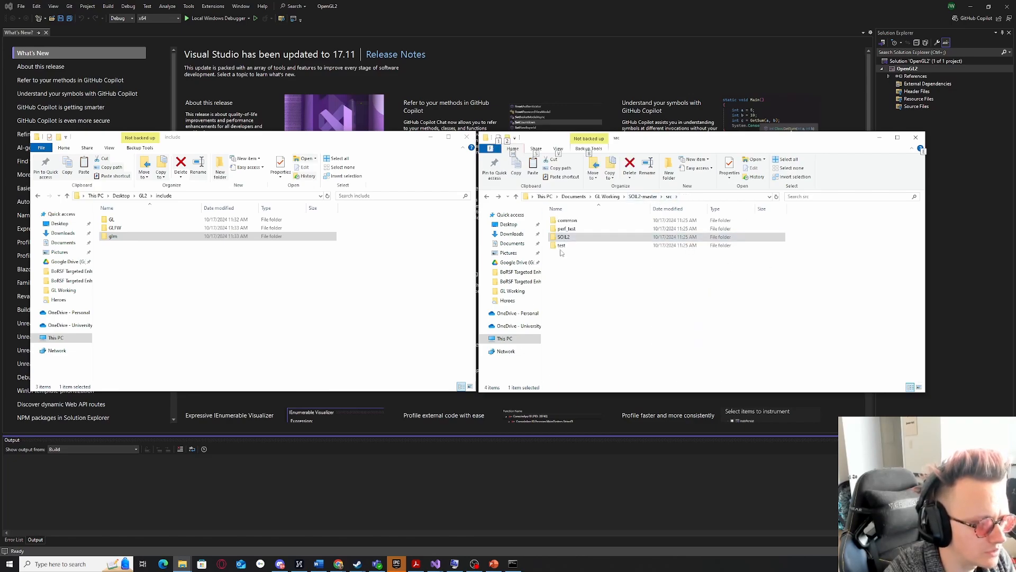
{"action": "left_click", "coordinate": [580, 238]}
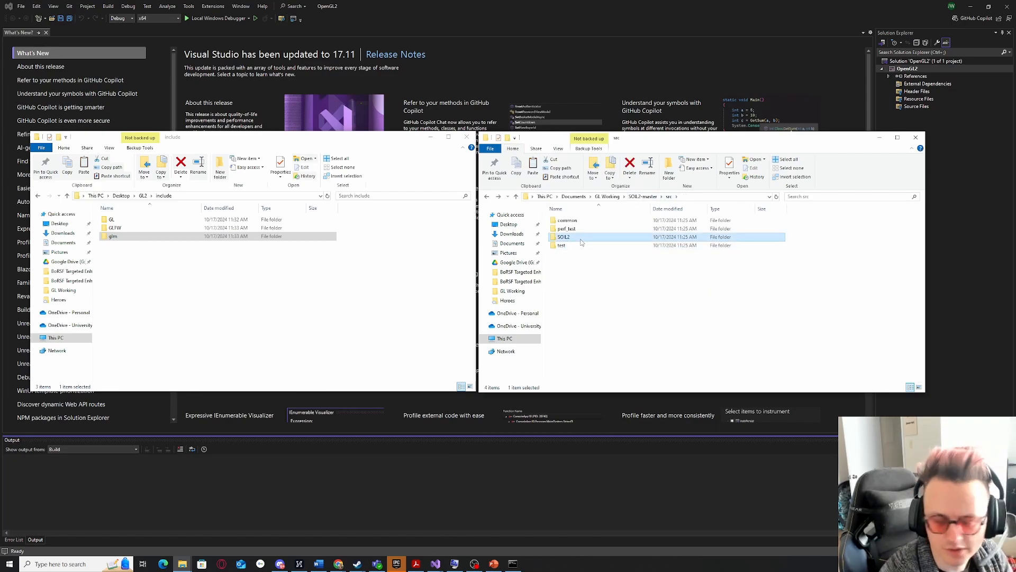
{"action": "left_click", "coordinate": [269, 283]}
{"action": "key", "text": "ctrl+v"}
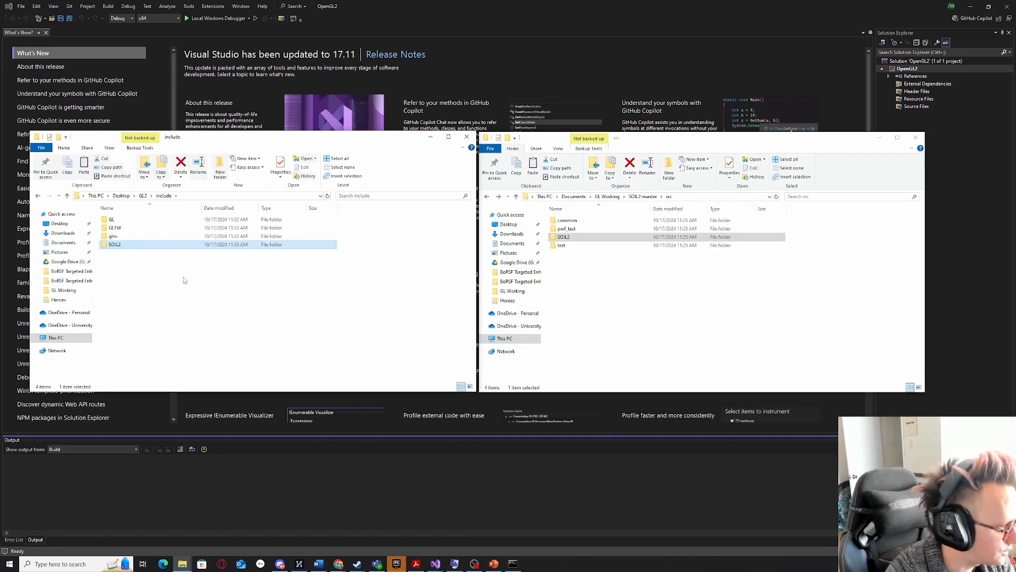
Open GL2 as the destination folder and select glew32.dll in glew-2.1.0's bin\Release\x64 folder as the source file.
{"action": "key", "text": "alt"}
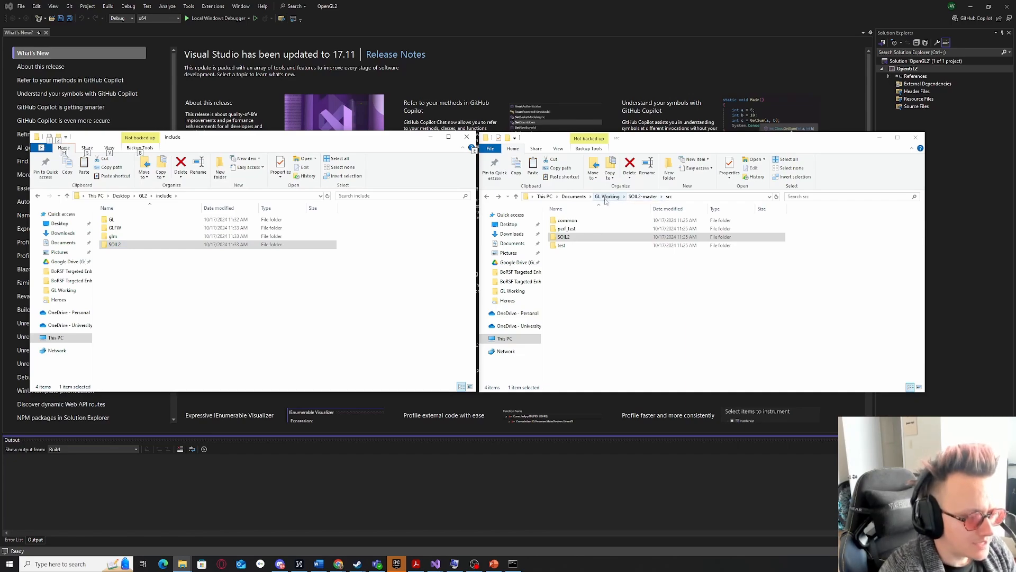
{"action": "left_click", "coordinate": [143, 195]}
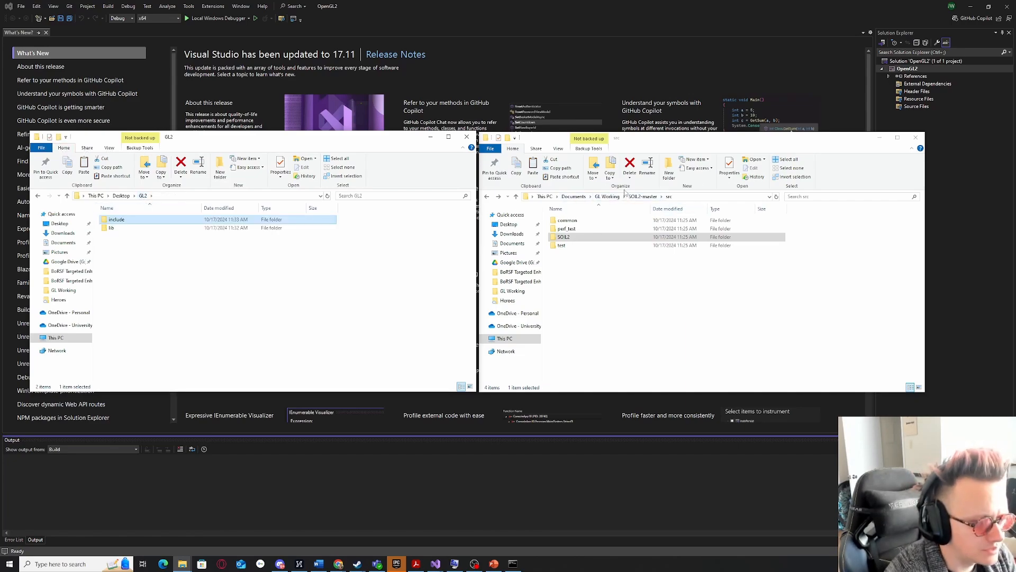
{"action": "left_click", "coordinate": [607, 197]}
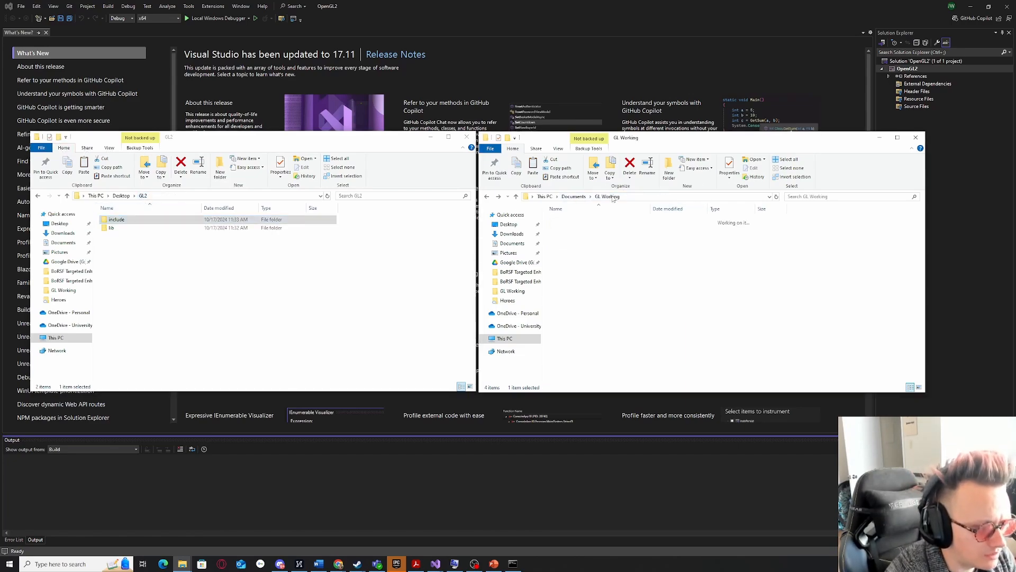
{"action": "double_click", "coordinate": [576, 220]}
{"action": "double_click", "coordinate": [583, 222]}
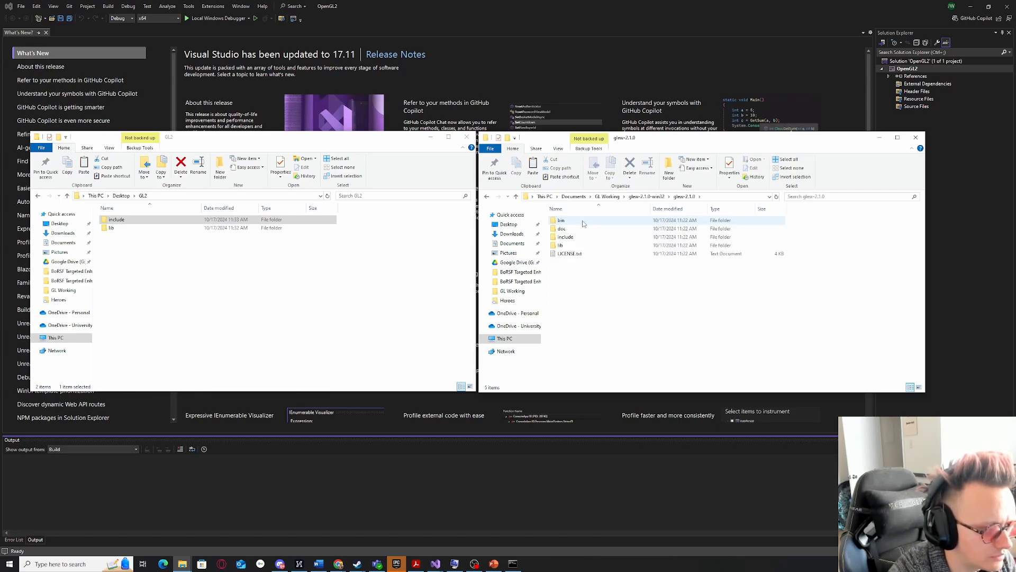
{"action": "double_click", "coordinate": [585, 222]}
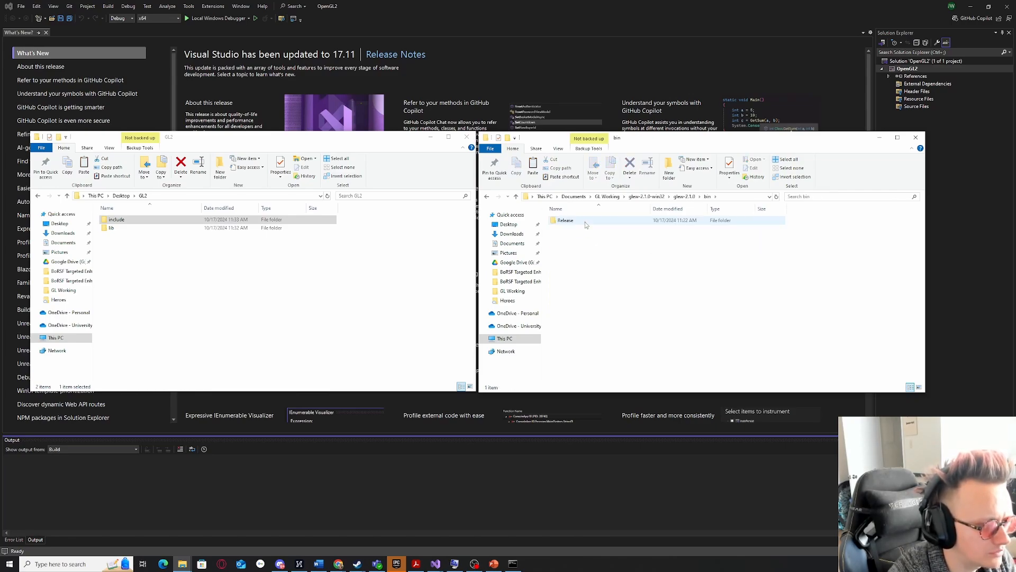
{"action": "double_click", "coordinate": [586, 221]}
{"action": "double_click", "coordinate": [585, 229]}
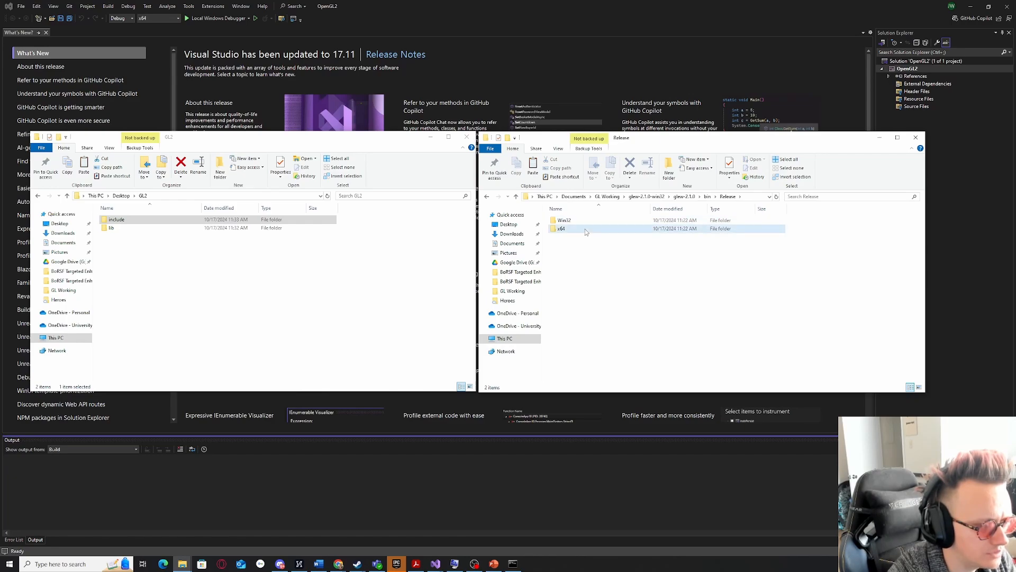
{"action": "left_click", "coordinate": [585, 222]}
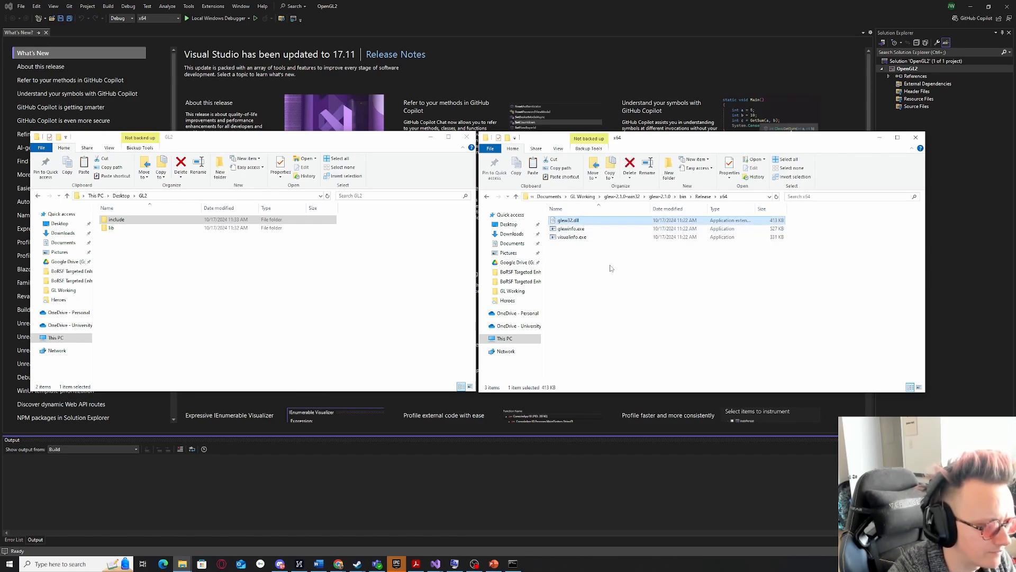
{"action": "left_click", "coordinate": [224, 284]}
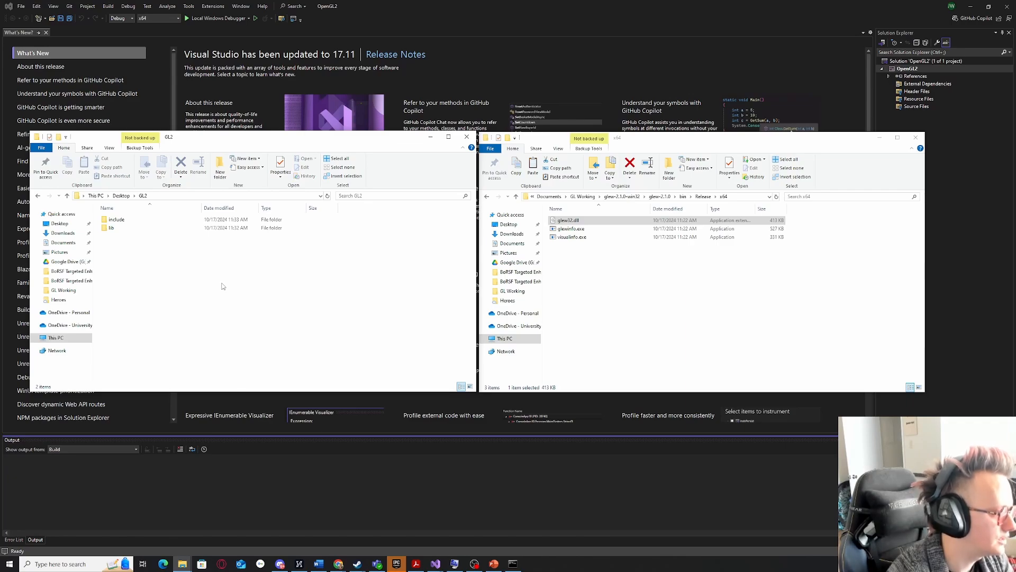
{"action": "key", "text": "ctrl+v"}
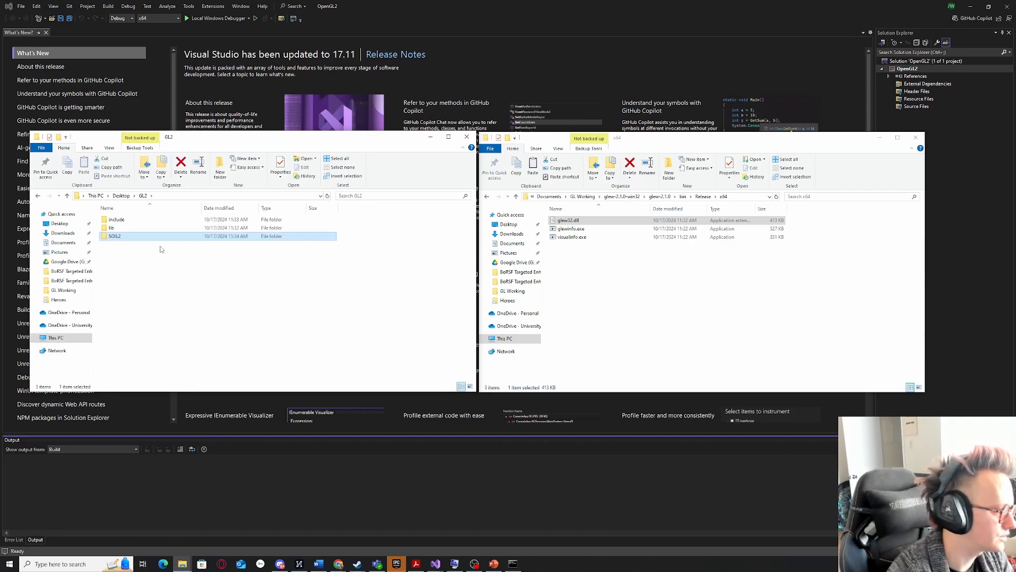
{"action": "double_click", "coordinate": [136, 239]}
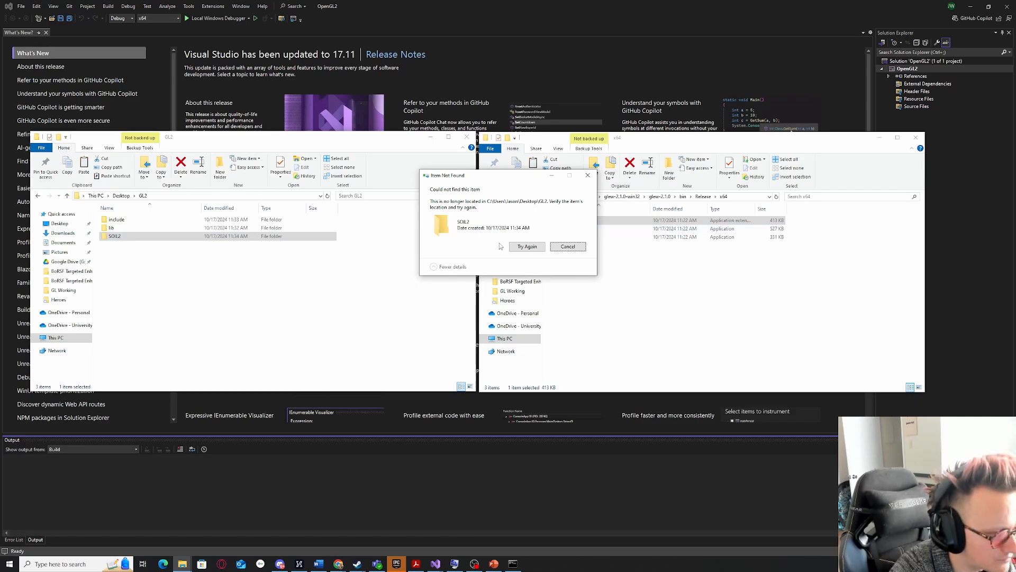
{"action": "left_click", "coordinate": [526, 247]}
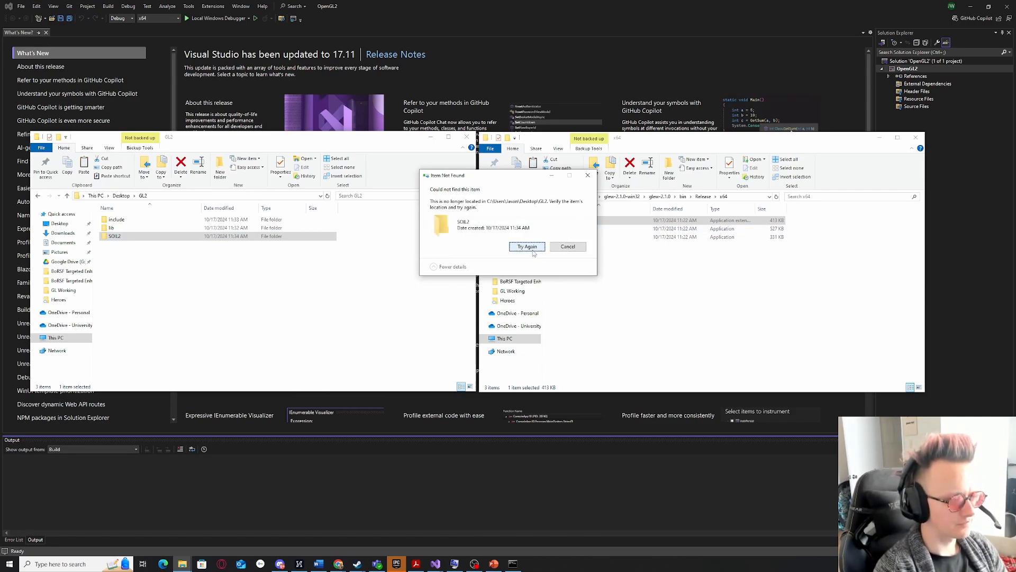
{"action": "left_click", "coordinate": [532, 250]}
{"action": "left_click", "coordinate": [567, 247]}
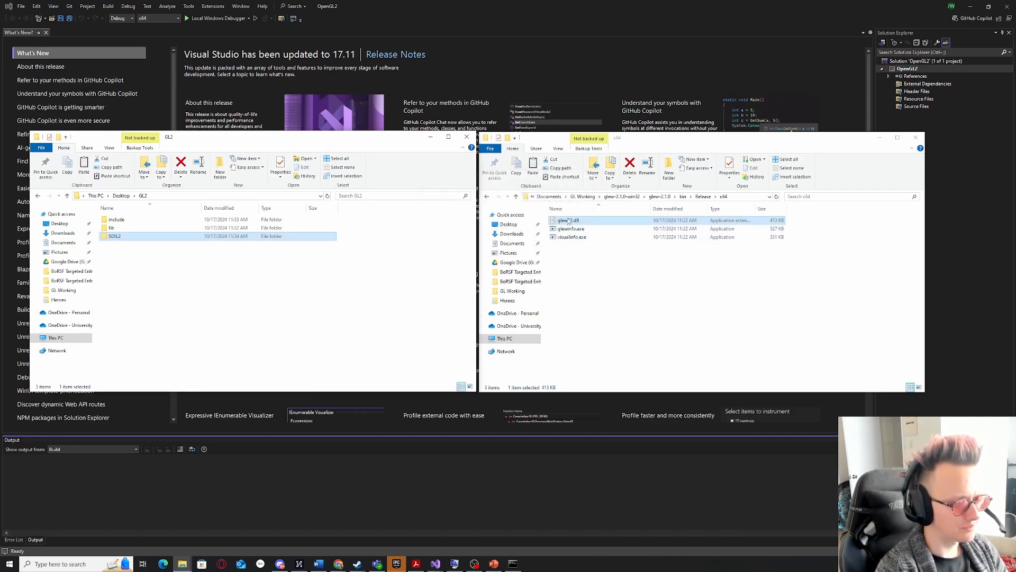
Copy glew32.dll into the GL2 folder, and check the suggested library folder structure in the Computer Graphics Programming PDF.
{"action": "left_click", "coordinate": [587, 218]}
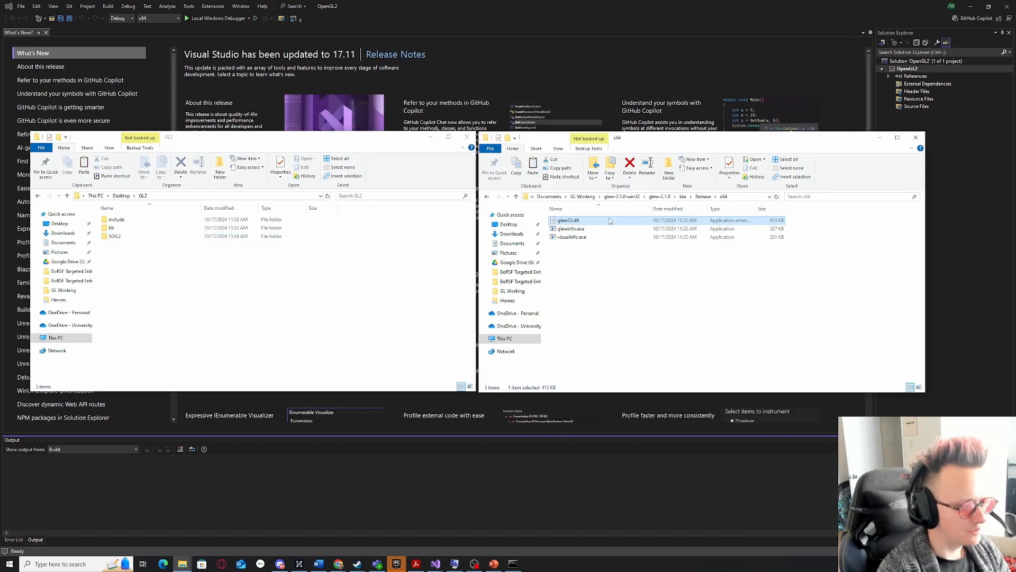
{"action": "left_click_drag", "start_coordinate": [608, 217], "coordinate": [288, 324]}
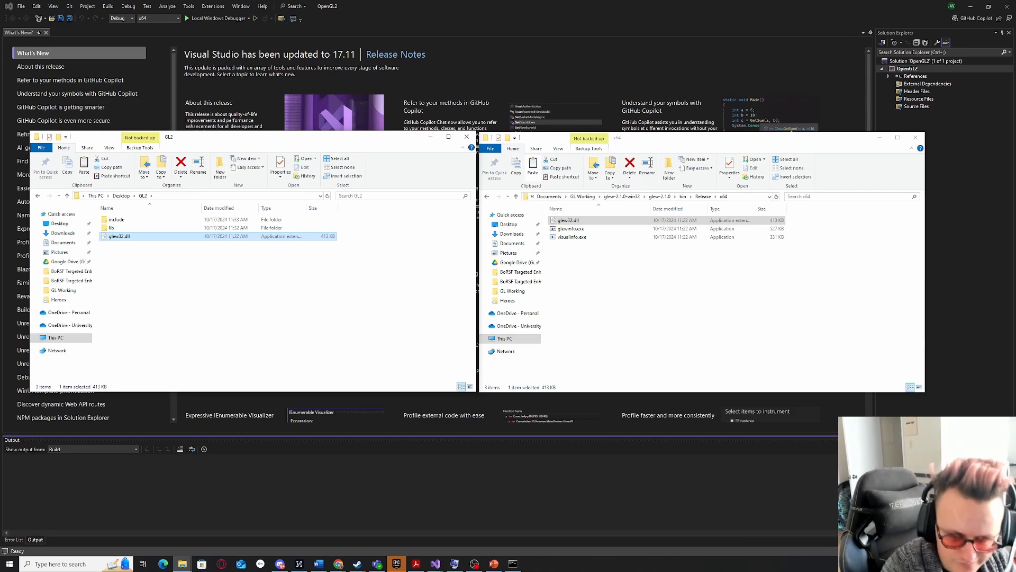
{"action": "key", "text": "alt+Tab"}
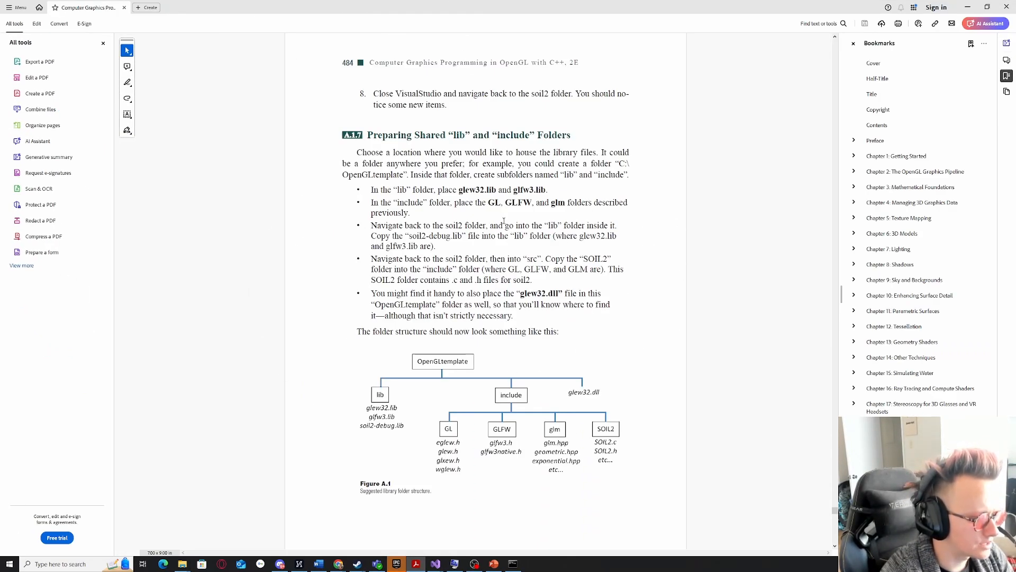
{"action": "scroll", "coordinate": [503, 221], "scroll_direction": "down", "scroll_amount": 1}
{"action": "scroll", "coordinate": [504, 221], "scroll_direction": "up", "scroll_amount": 1}
{"action": "key", "text": "super+Down"}
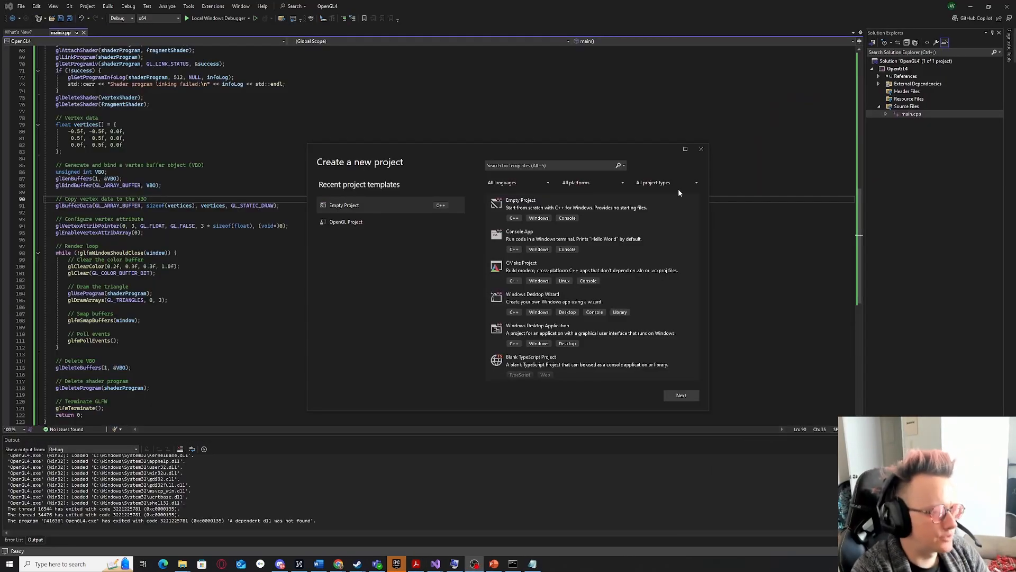
Create a C++ Empty Project named OpenGL3 in Visual Studio.
{"action": "double_click", "coordinate": [561, 206]}
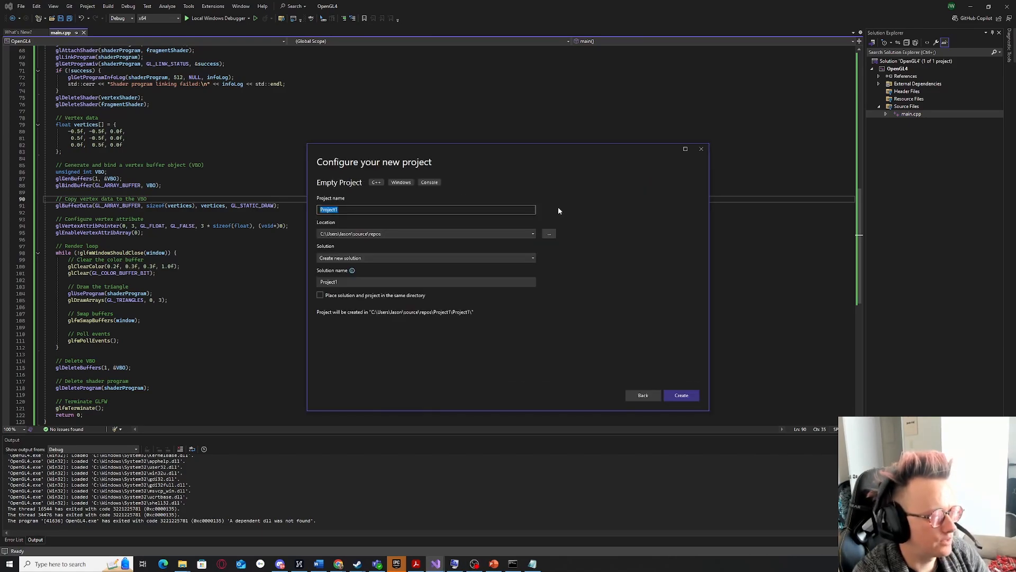
{"action": "left_click", "coordinate": [471, 213]}
{"action": "key", "text": "BackSpace"}
{"action": "key", "text": "BackSpace"}
{"action": "key", "text": "BackSpace"}
{"action": "key", "text": "BackSpace"}
{"action": "key", "text": "BackSpace"}
{"action": "key", "text": "BackSpace"}
{"action": "key", "text": "BackSpace"}
{"action": "key", "text": "BackSpace"}
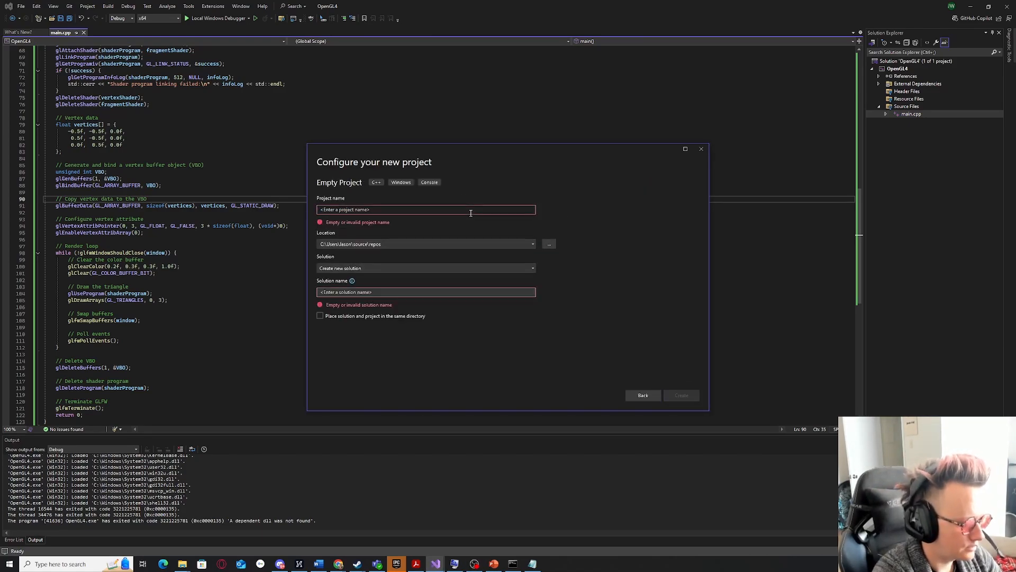
{"action": "type", "text": "OpenGL3"}
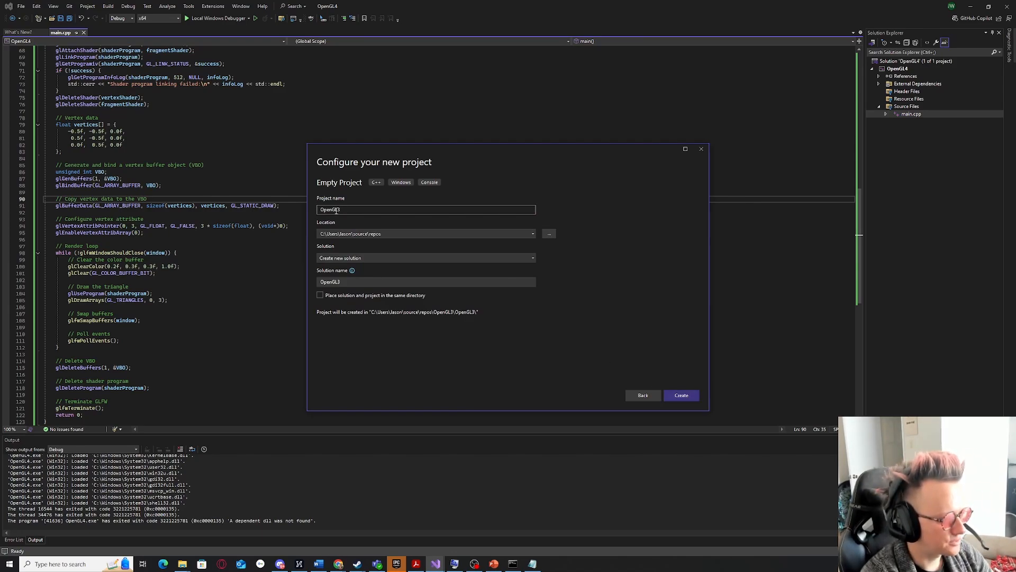
{"action": "left_click", "coordinate": [693, 395]}
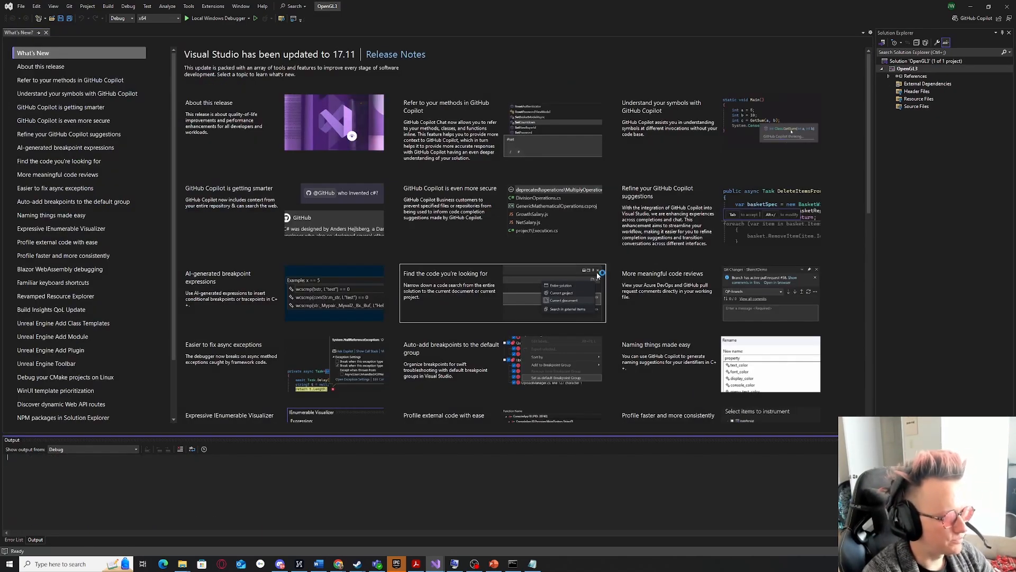
Open the properties of the OpenGL3 project.
{"action": "right_click", "coordinate": [919, 68]}
{"action": "left_click", "coordinate": [911, 70]}
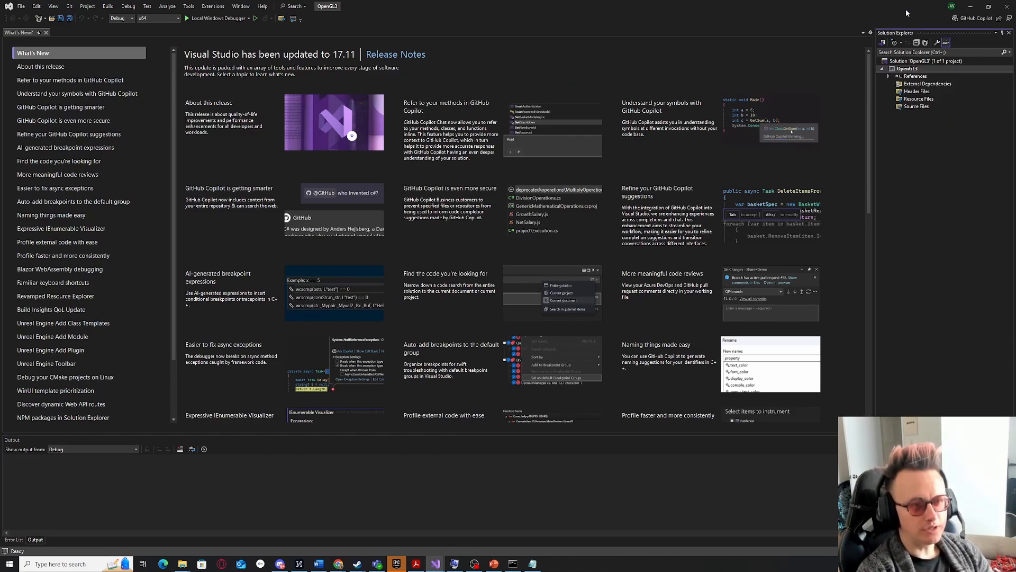
{"action": "right_click", "coordinate": [911, 70]}
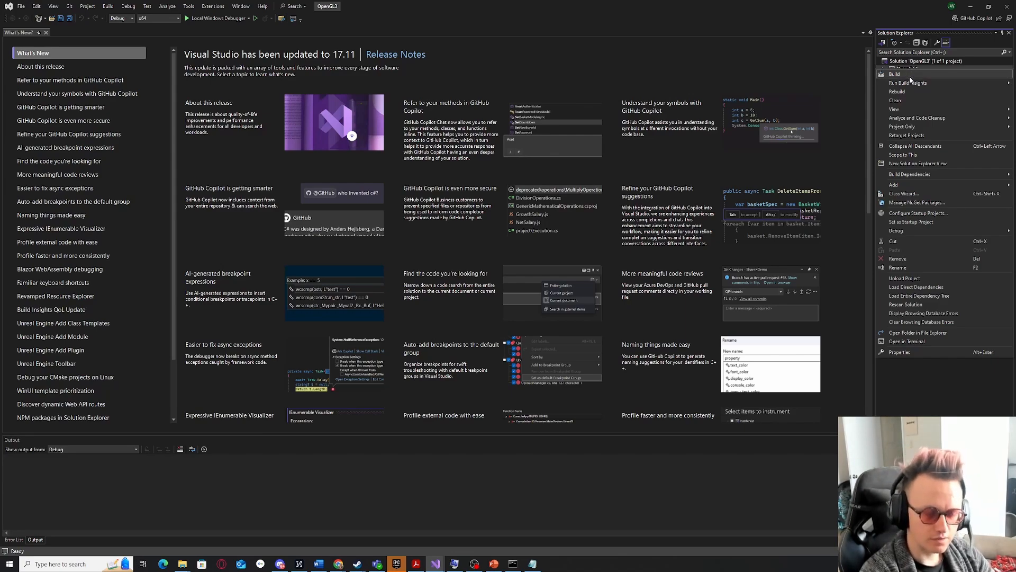
{"action": "left_click", "coordinate": [917, 349]}
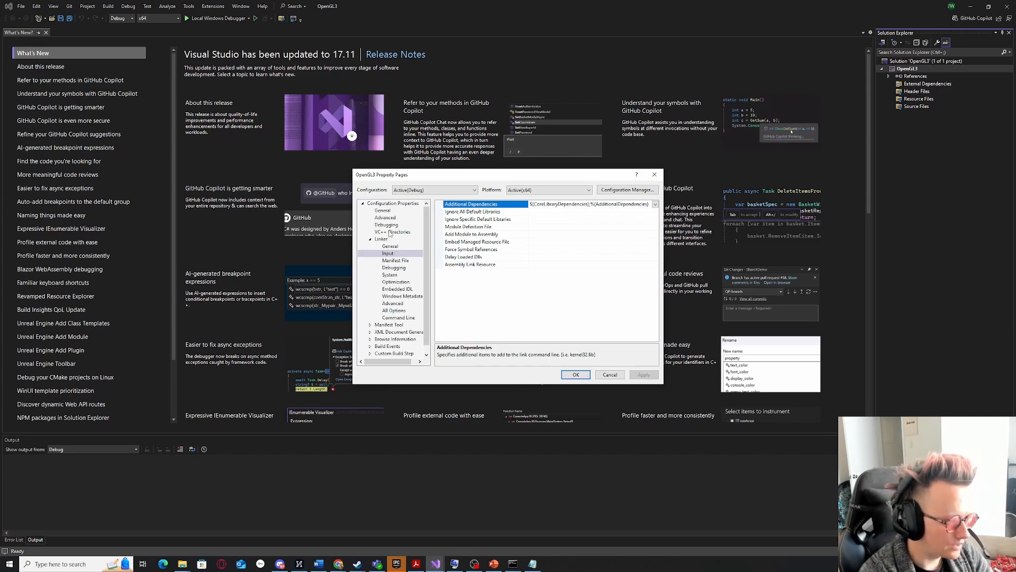
Review the available build configurations in the OpenGL3 Property Pages, keeping Active(Debug).
{"action": "right_click", "coordinate": [926, 69]}
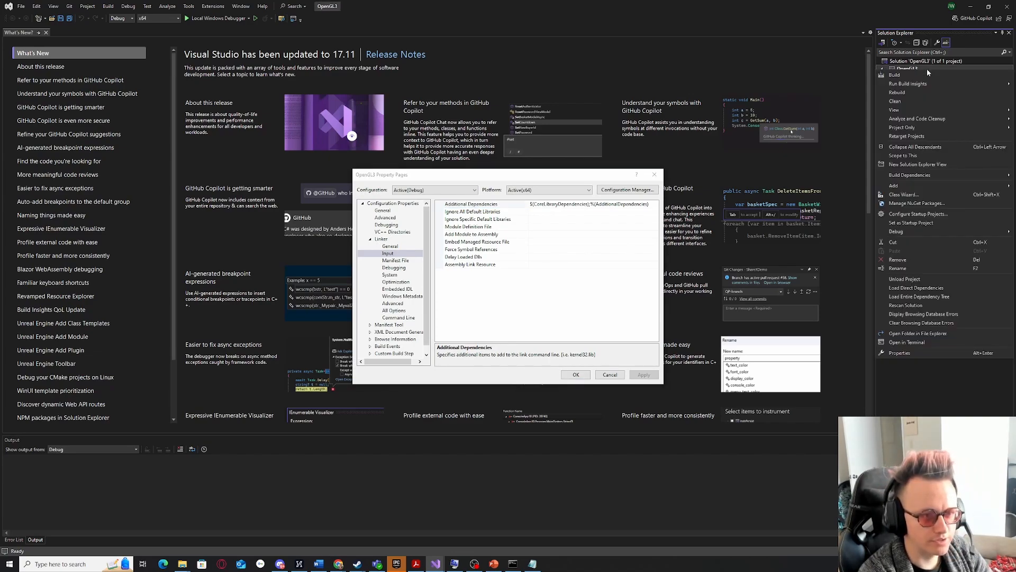
{"action": "left_click", "coordinate": [462, 179]}
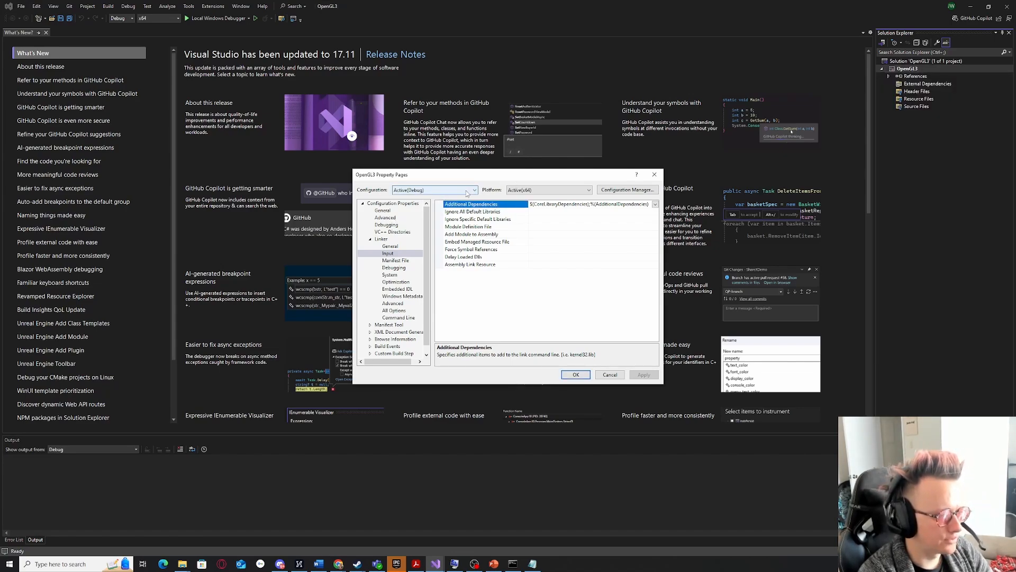
{"action": "left_click", "coordinate": [467, 191]}
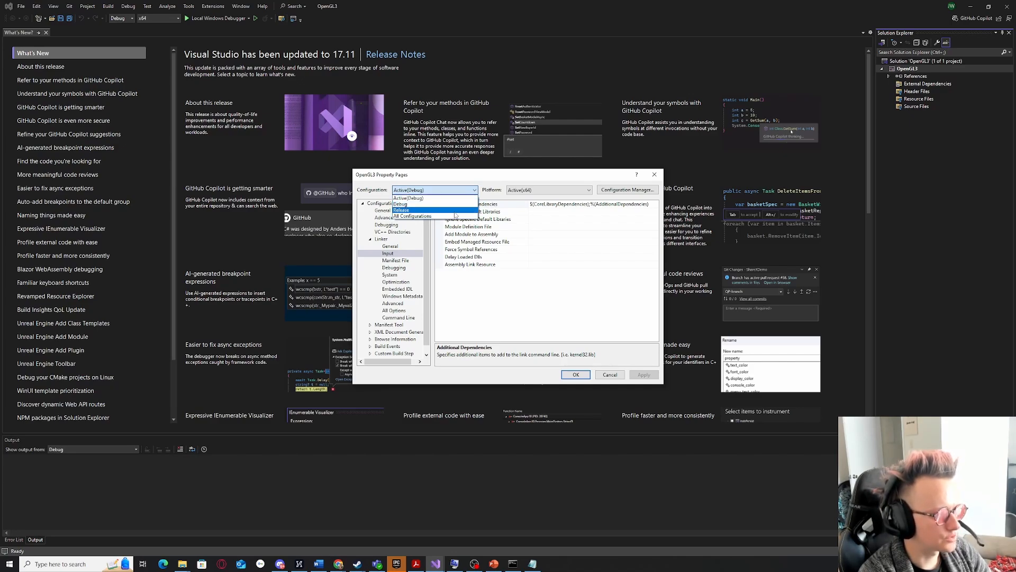
{"action": "left_click", "coordinate": [482, 183]}
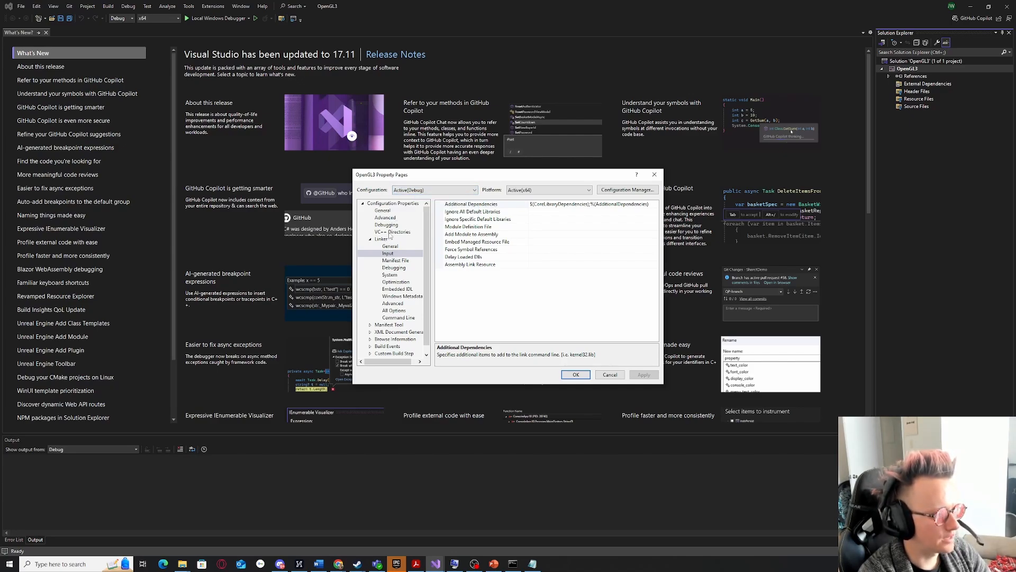
Display the project's VC++ Directories settings and locate the Include Directories entry.
{"action": "left_click", "coordinate": [391, 233]}
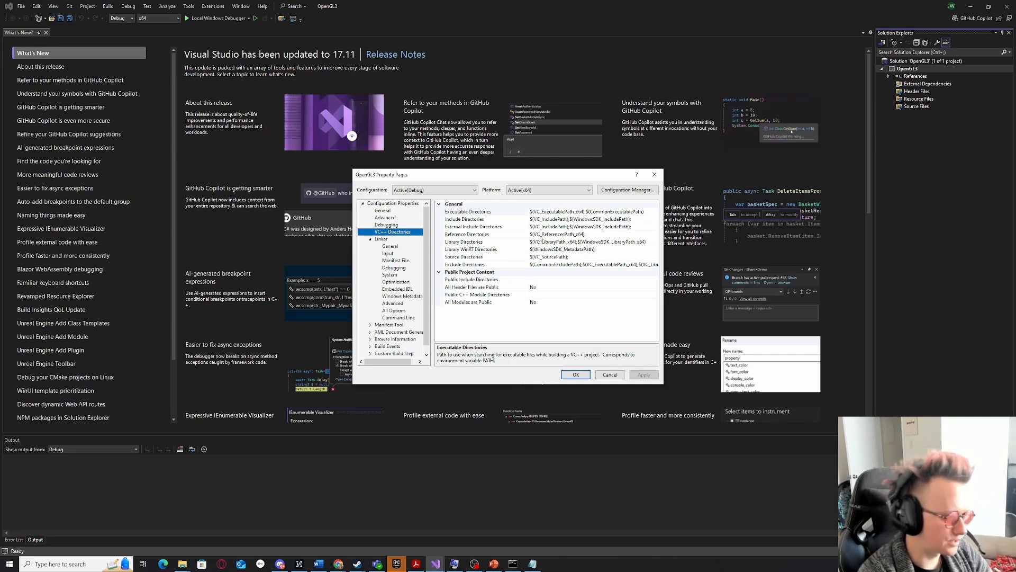
{"action": "left_click", "coordinate": [371, 239]}
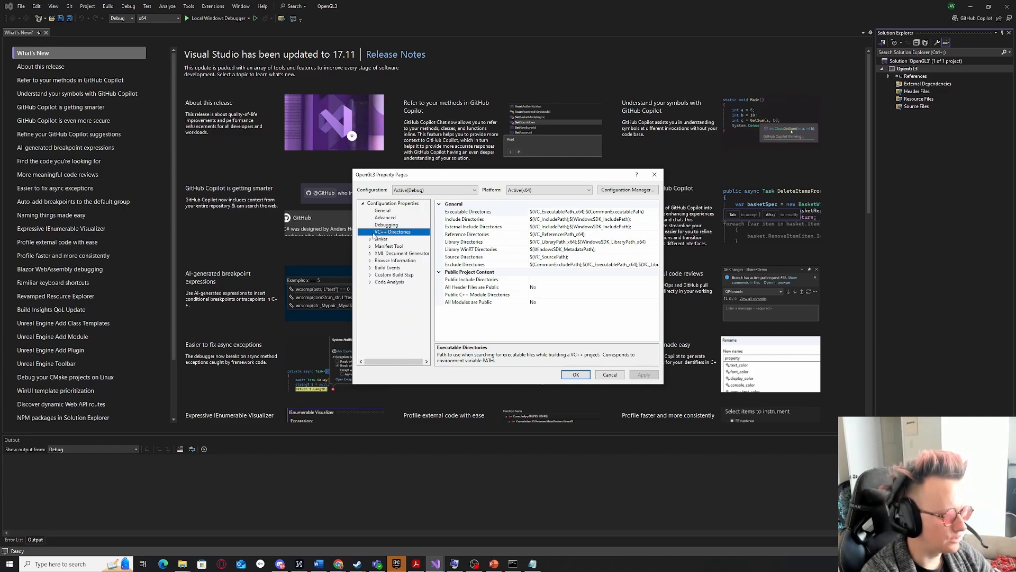
{"action": "left_click", "coordinate": [371, 239]}
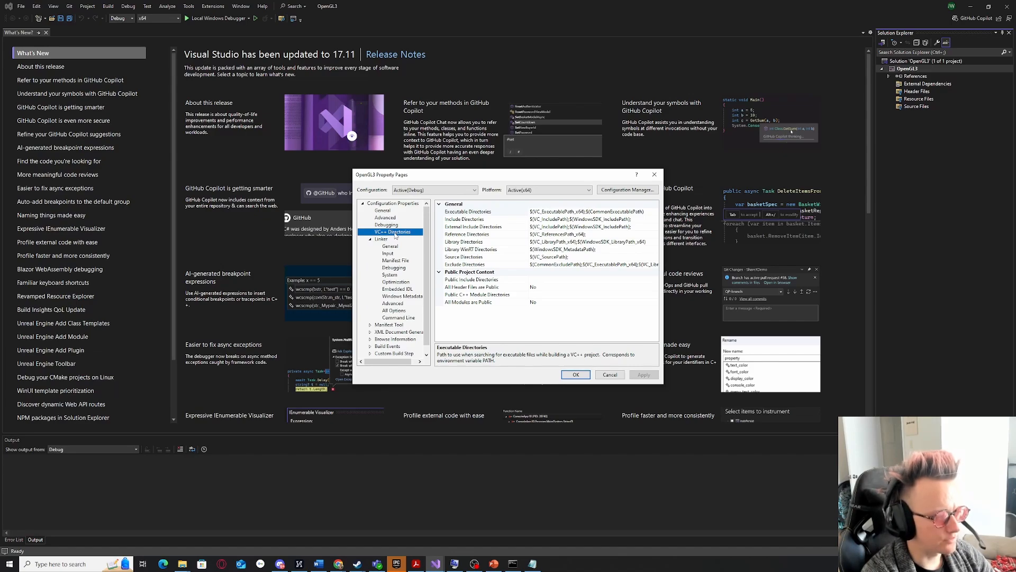
{"action": "left_click", "coordinate": [492, 219]}
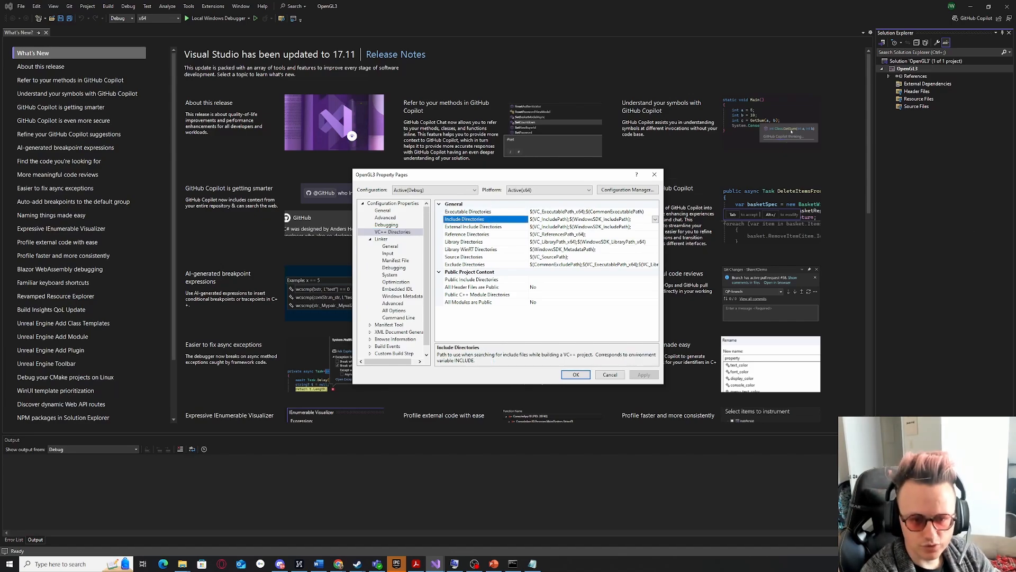
{"action": "key", "text": "alt+Tab"}
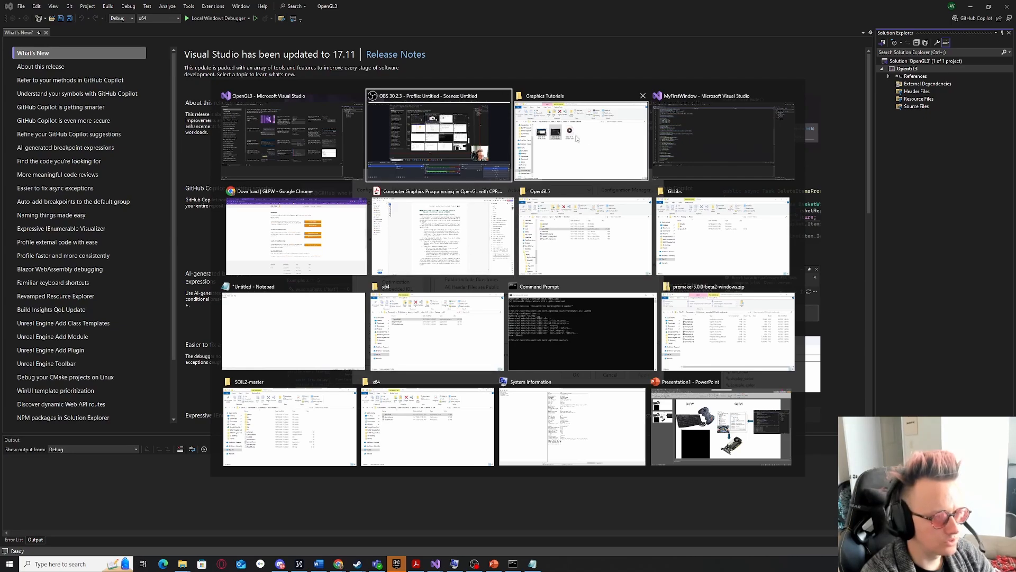
{"action": "key", "text": "Escape"}
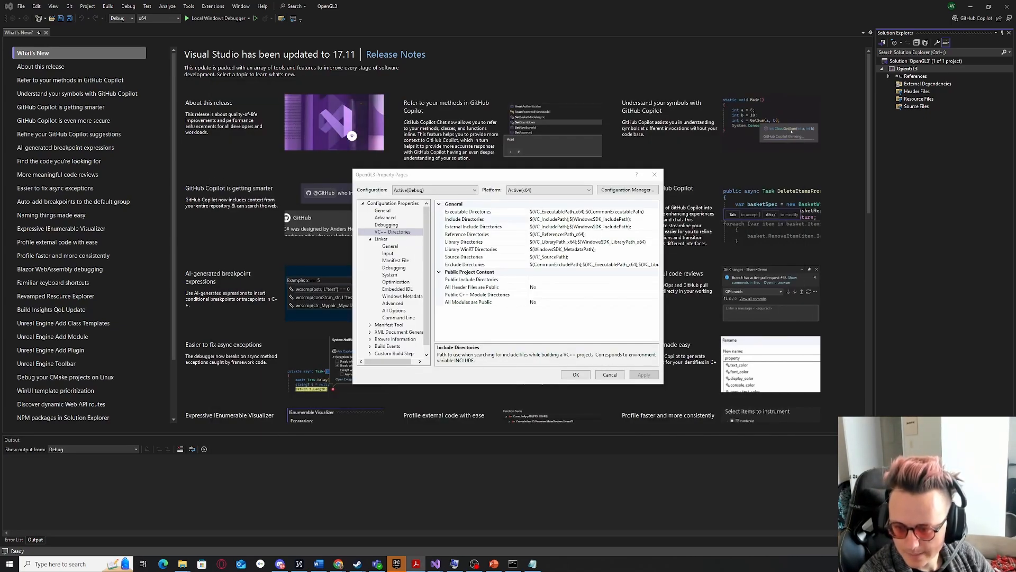
Add the include folder inside the Desktop's GL2 folder to the project's Include Directories.
{"action": "left_click", "coordinate": [563, 233]}
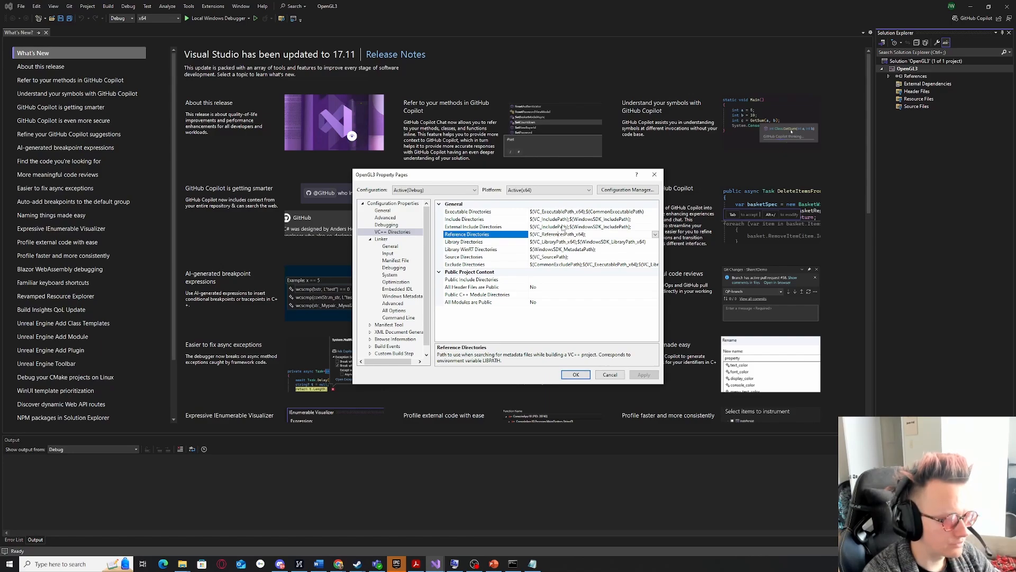
{"action": "left_click", "coordinate": [562, 227]}
{"action": "left_click", "coordinate": [570, 220]}
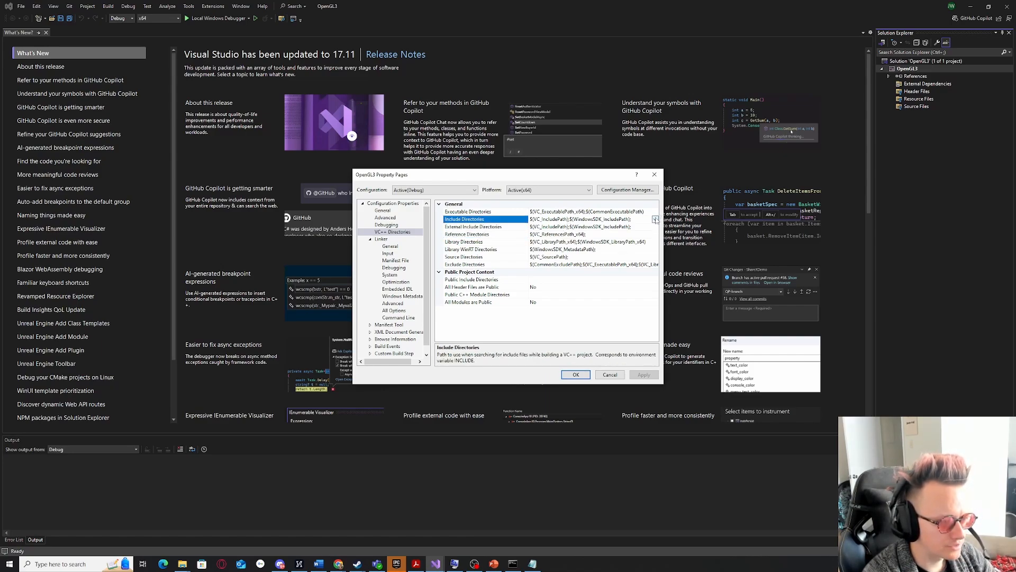
{"action": "left_click", "coordinate": [655, 220]}
{"action": "left_click", "coordinate": [572, 227]}
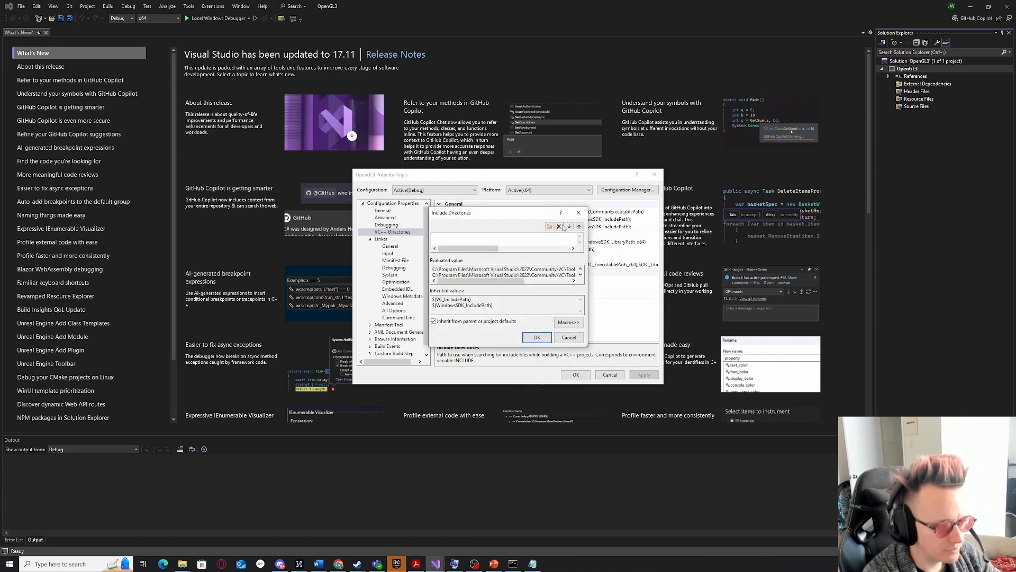
{"action": "left_click", "coordinate": [550, 226]}
{"action": "left_click", "coordinate": [570, 237]}
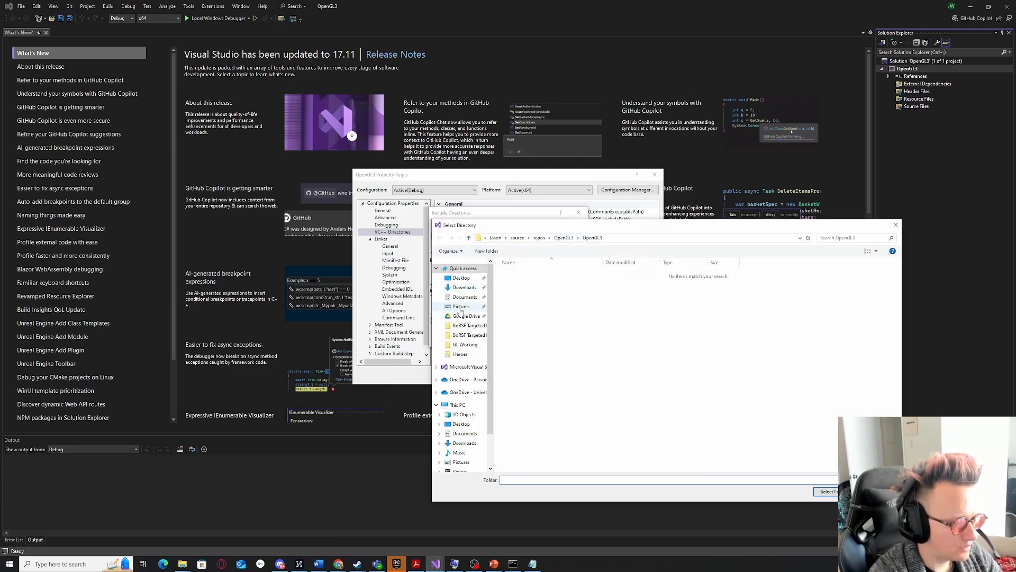
{"action": "left_click", "coordinate": [461, 278]}
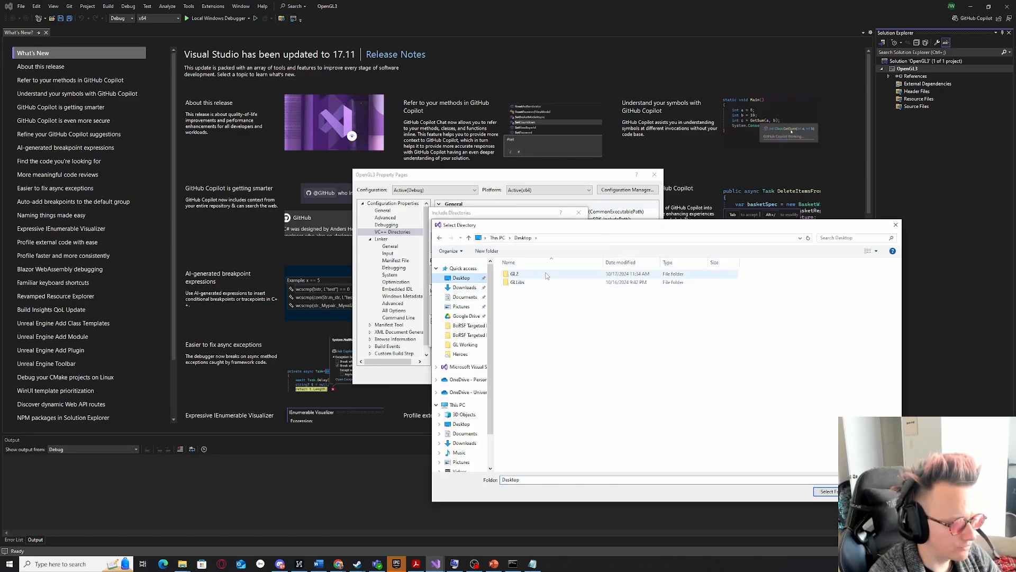
{"action": "double_click", "coordinate": [538, 281]}
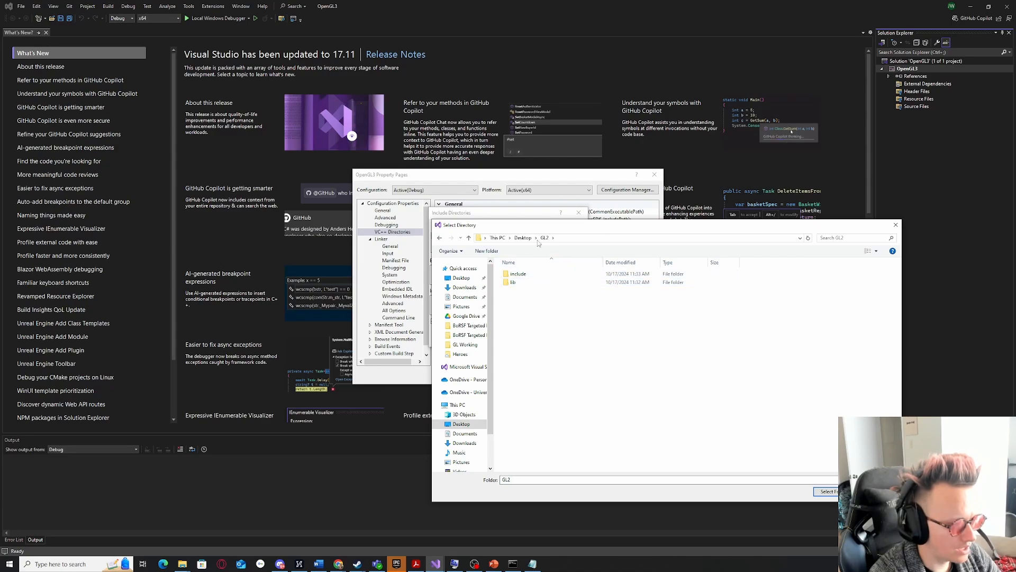
{"action": "left_click_drag", "start_coordinate": [536, 226], "coordinate": [553, 216]}
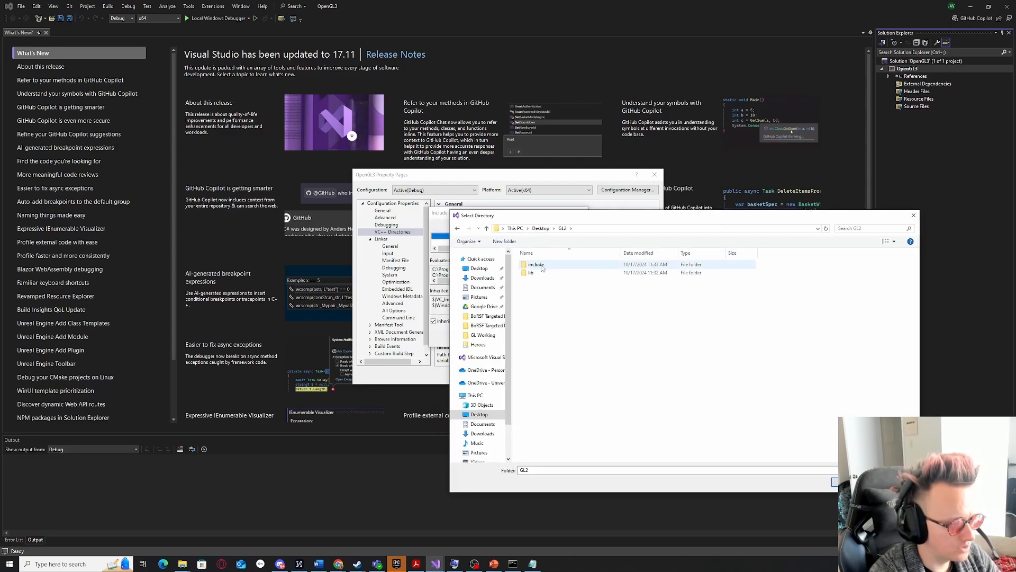
{"action": "left_click", "coordinate": [541, 266]}
{"action": "left_click", "coordinate": [834, 482]}
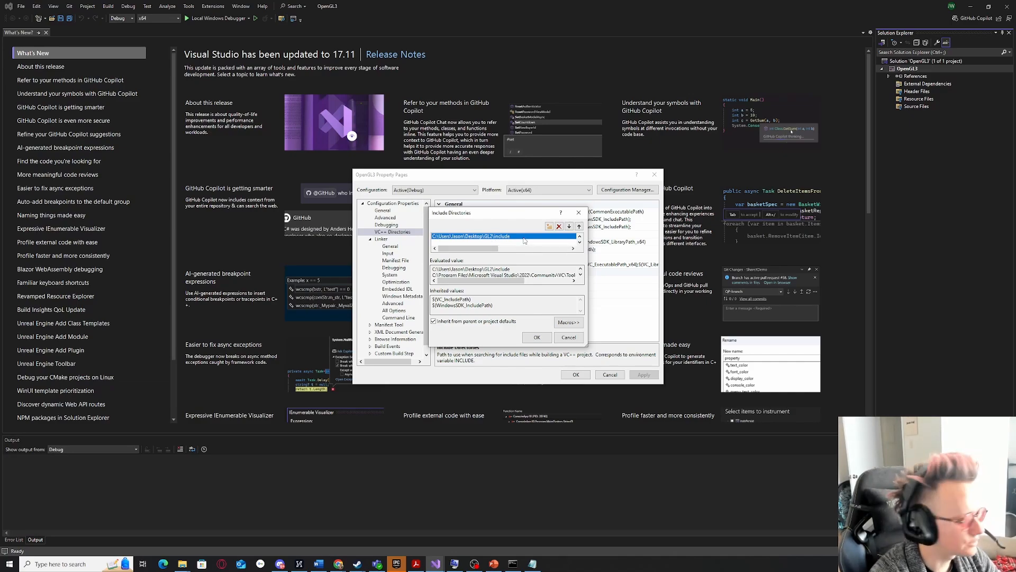
{"action": "left_click", "coordinate": [536, 339]}
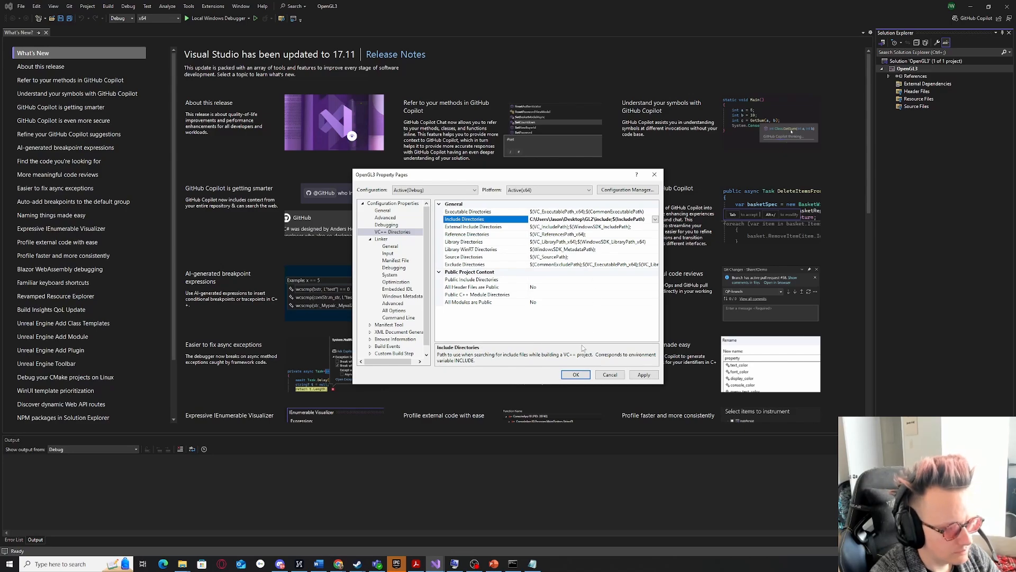
Add the lib folder inside the Desktop's GL2 folder to the linker's Additional Library Directories.
{"action": "left_click", "coordinate": [389, 247]}
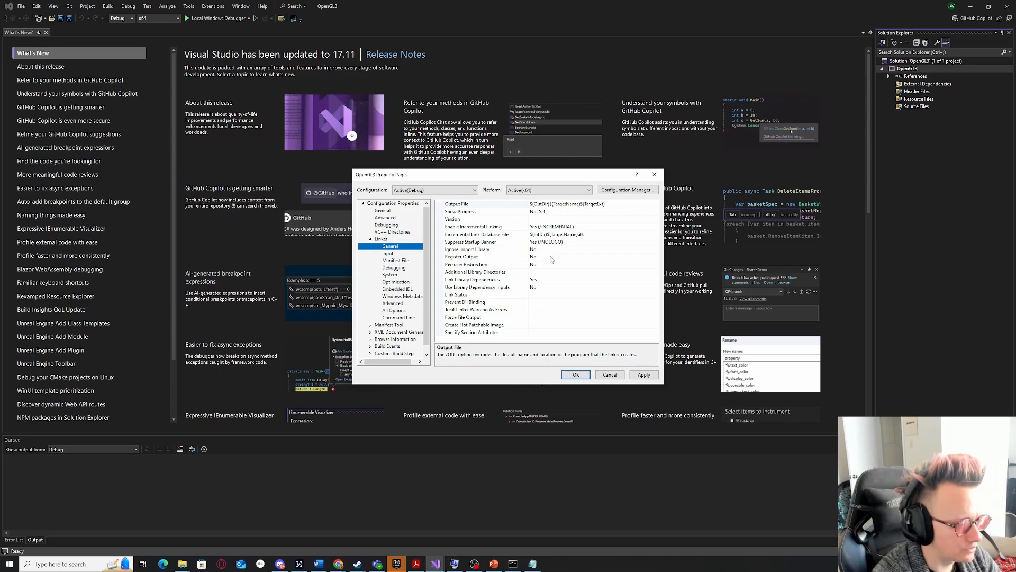
{"action": "left_click", "coordinate": [553, 272]}
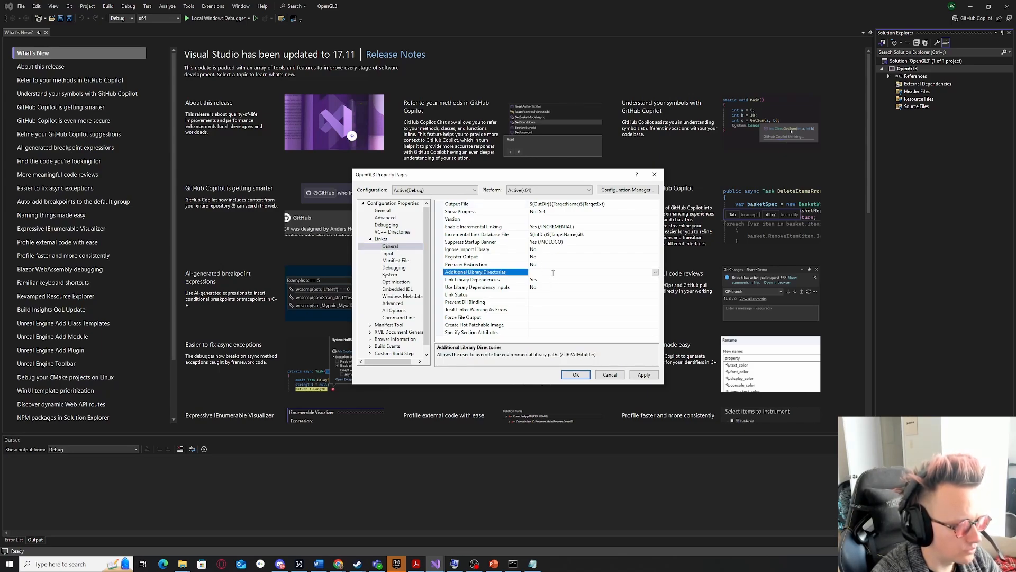
{"action": "left_click", "coordinate": [656, 272]}
{"action": "left_click", "coordinate": [630, 283]}
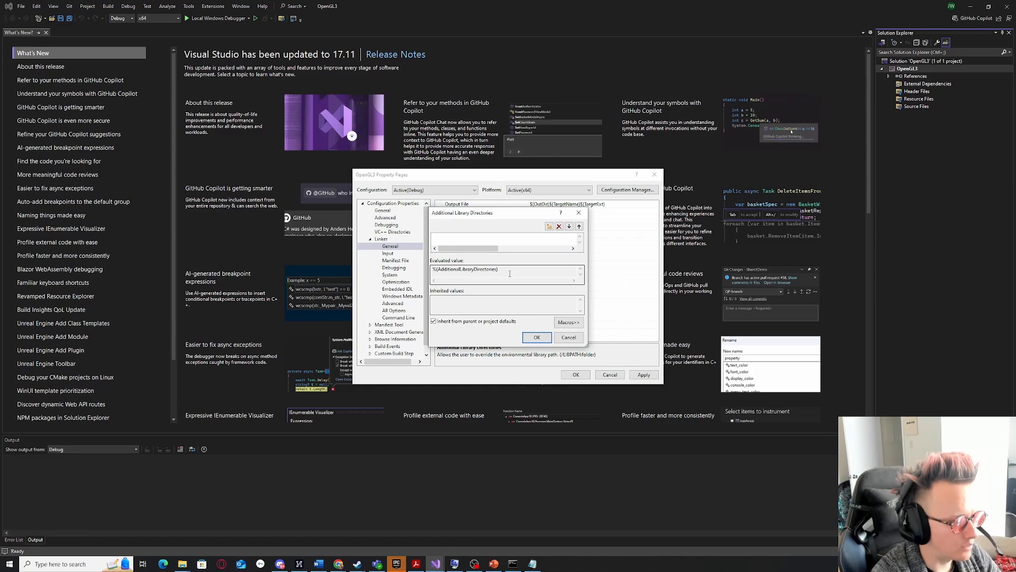
{"action": "left_click", "coordinate": [549, 226]}
{"action": "left_click", "coordinate": [568, 239]}
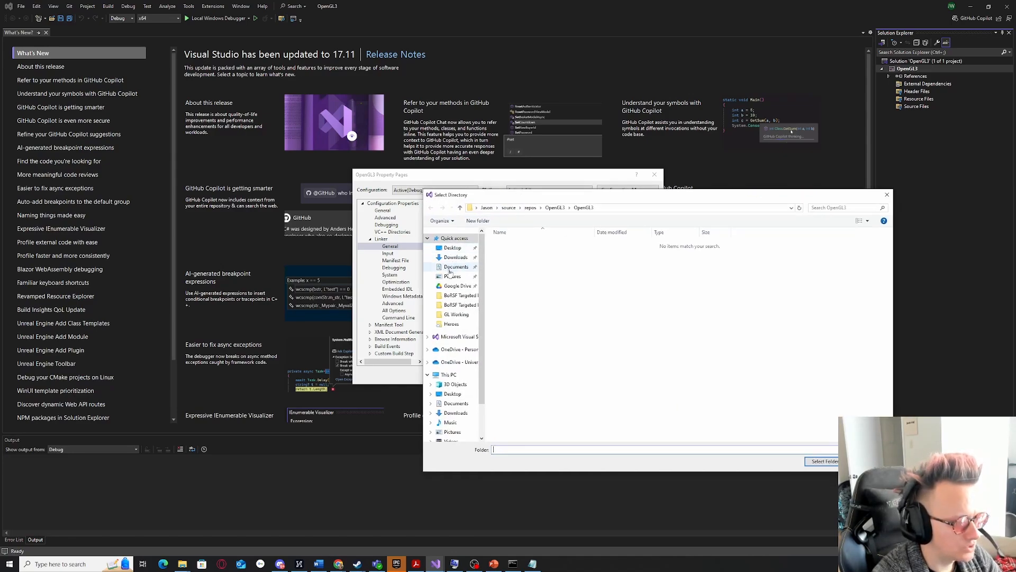
{"action": "left_click", "coordinate": [461, 249]}
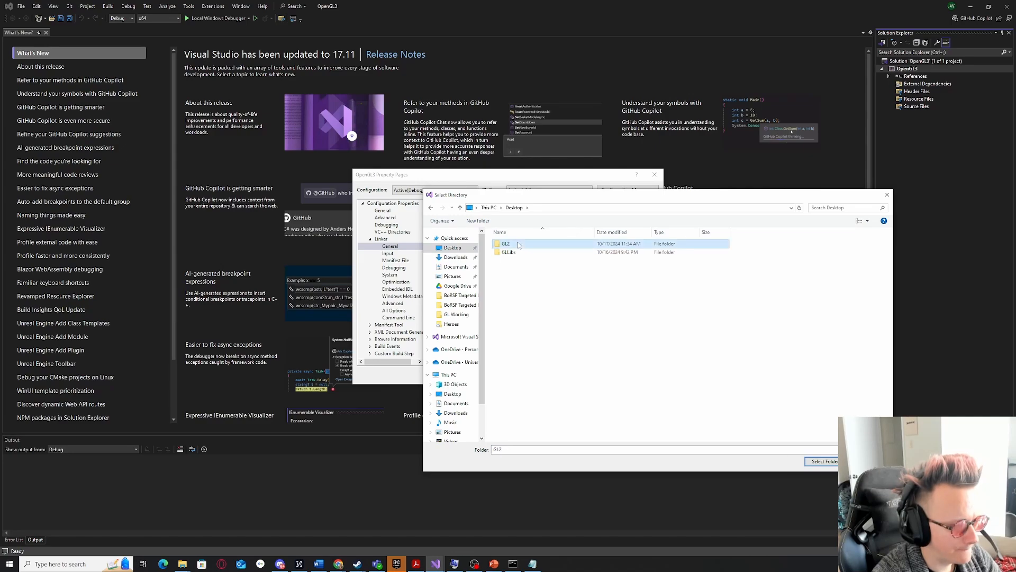
{"action": "double_click", "coordinate": [509, 243]}
{"action": "left_click", "coordinate": [516, 252]}
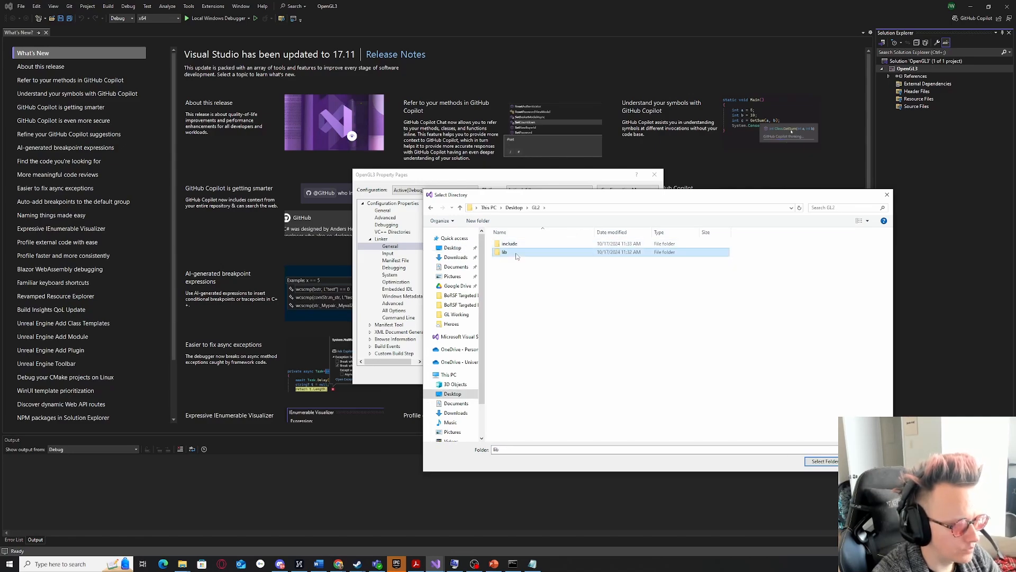
{"action": "left_click", "coordinate": [822, 461]}
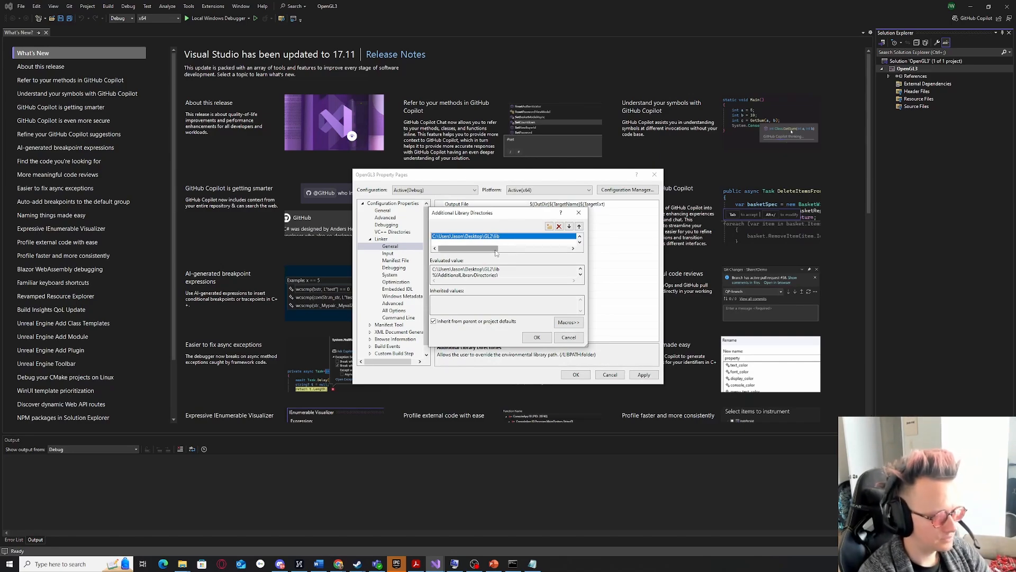
{"action": "left_click", "coordinate": [536, 339]}
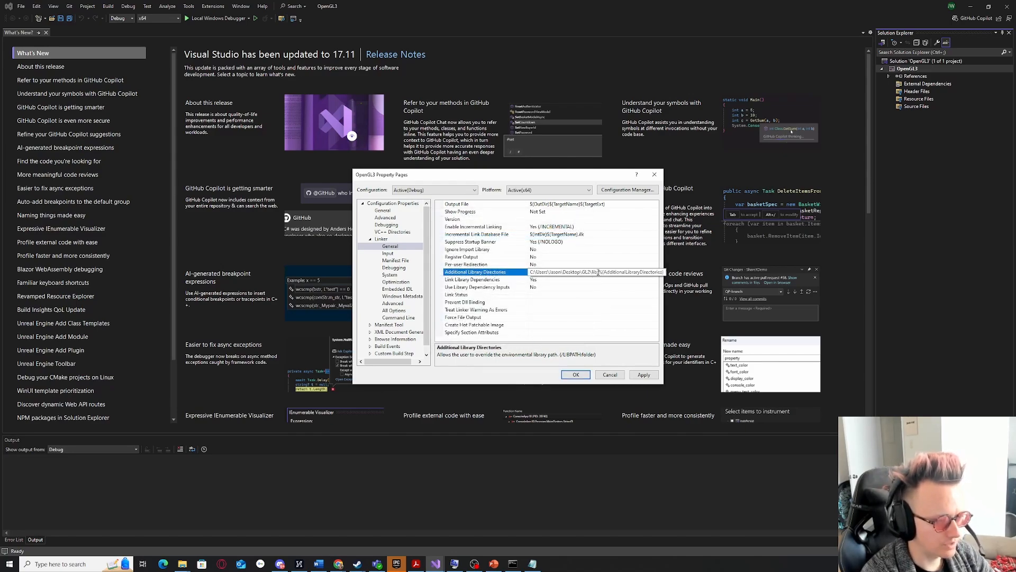
Set the linker's Additional Dependencies to "glfw3.lib, glew32.lib, soil2-debug.lib, opengl32.lib", keeping the inherited defaults.
{"action": "left_click", "coordinate": [393, 255]}
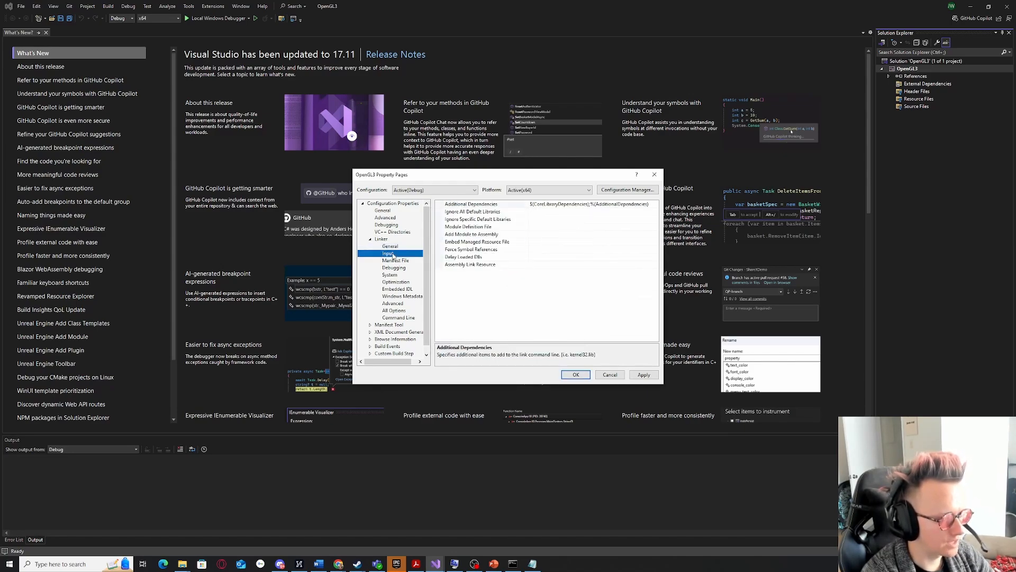
{"action": "left_click", "coordinate": [532, 206]}
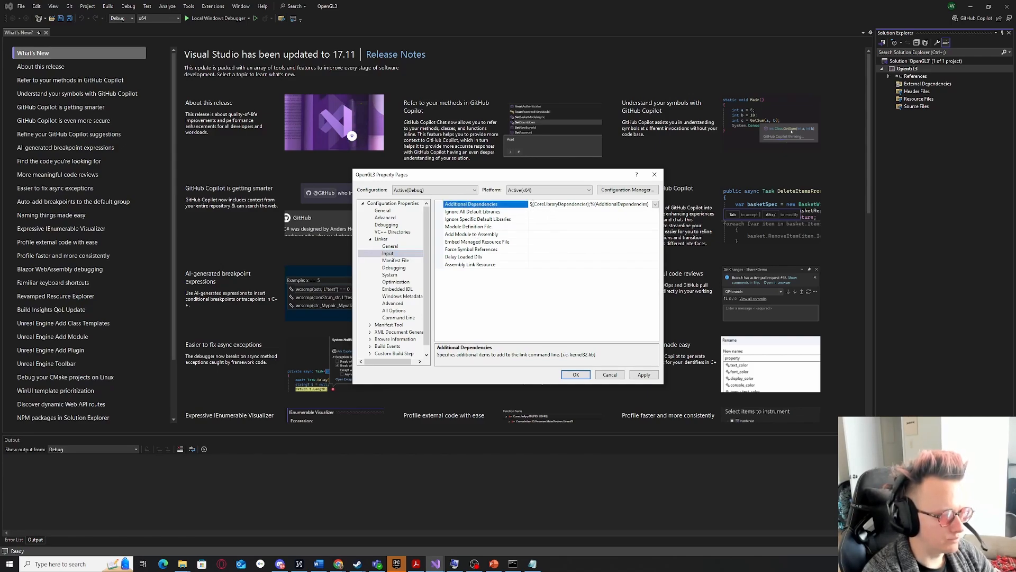
{"action": "left_click", "coordinate": [655, 204]}
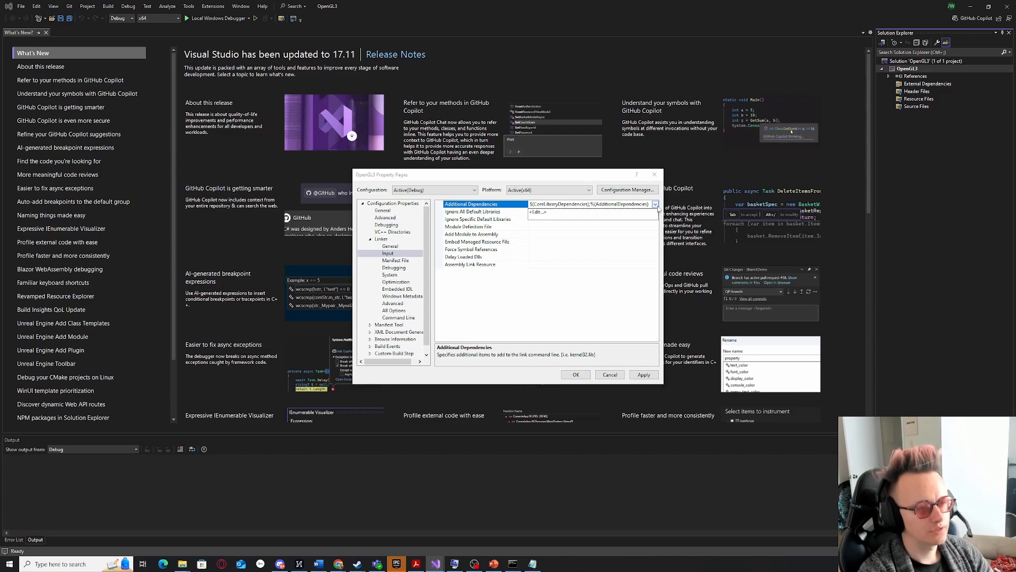
{"action": "left_click", "coordinate": [635, 219]}
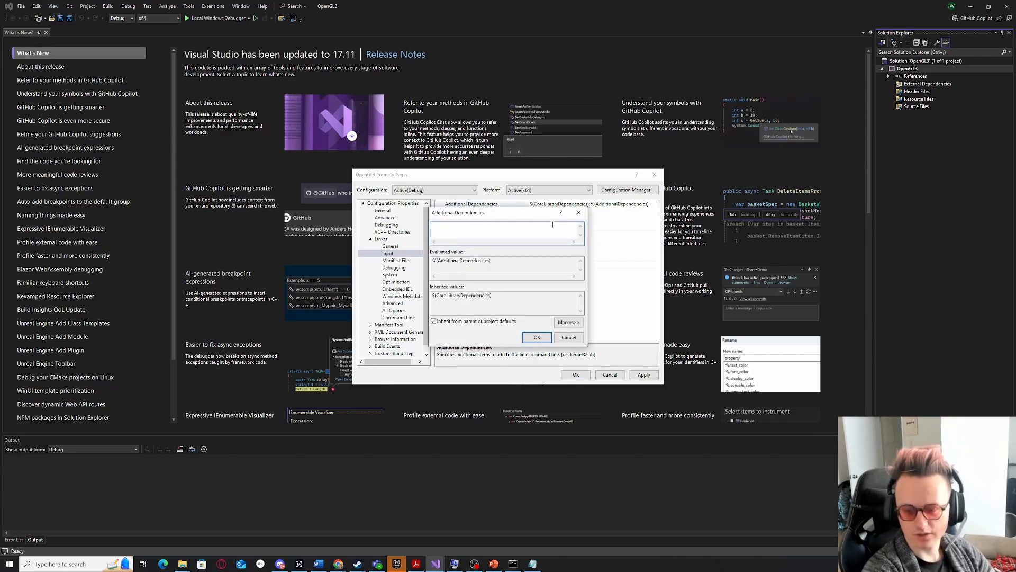
{"action": "type", "text": "glew"}
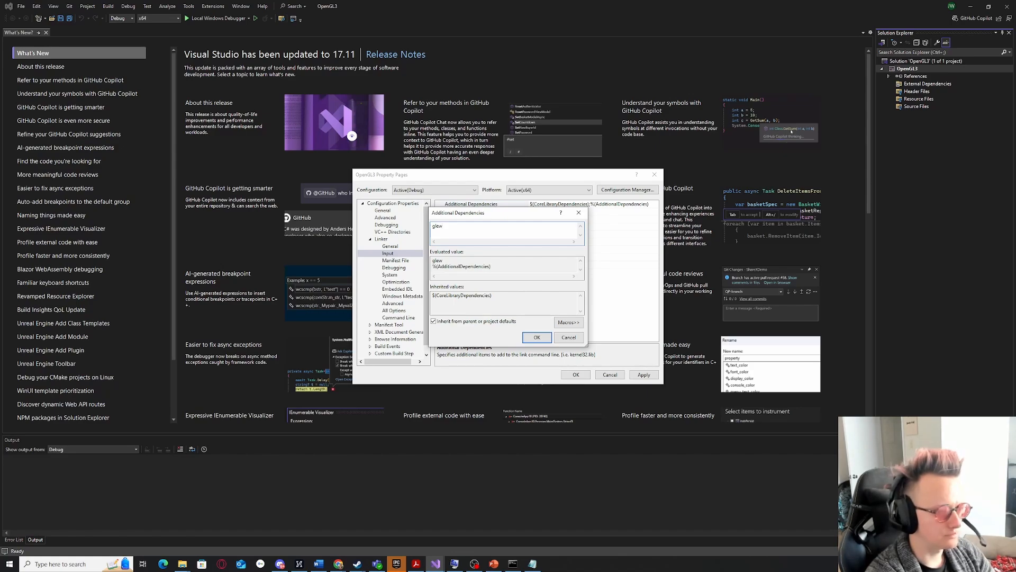
{"action": "key", "text": "BackSpace"}
{"action": "key", "text": "BackSpace"}
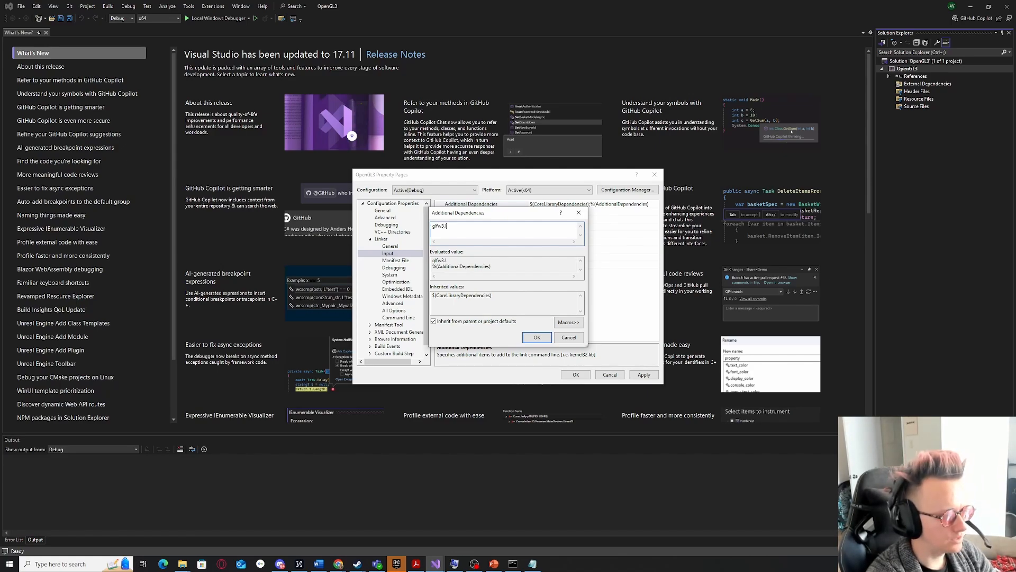
{"action": "type", "text": "fw3.lib, g"}
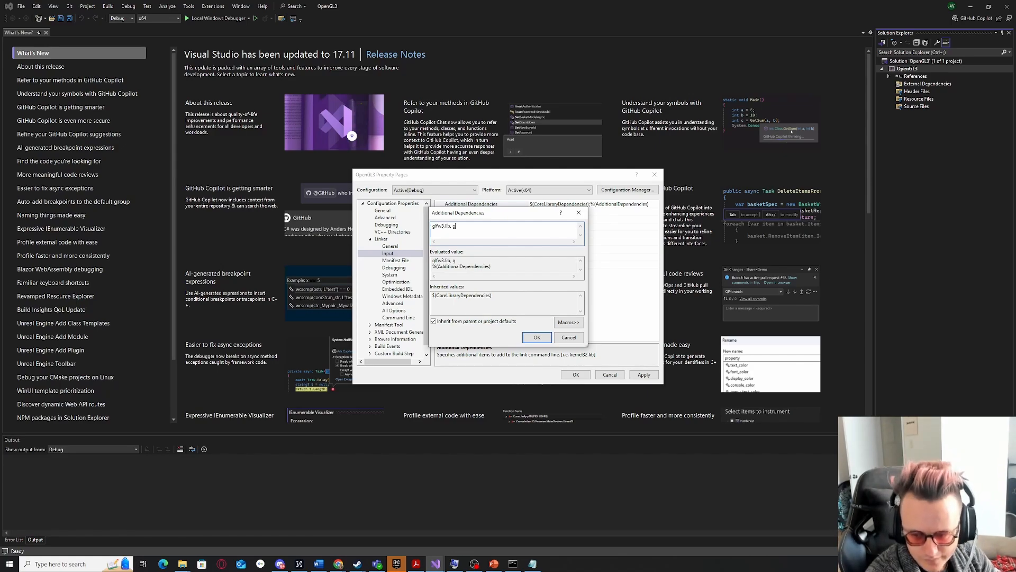
{"action": "type", "text": "lew32.lib, soi"}
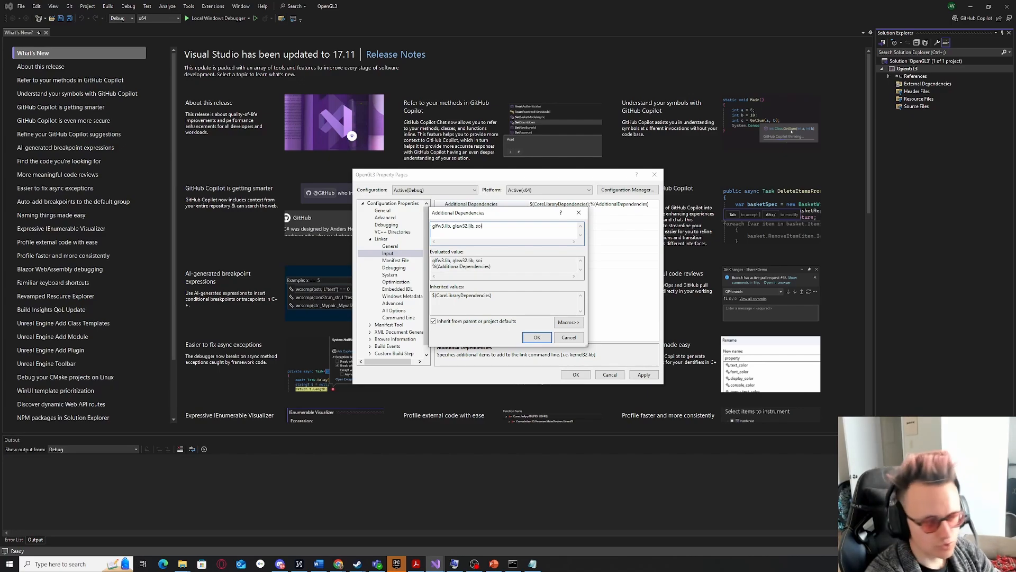
{"action": "type", "text": "l2-debug.lib,"}
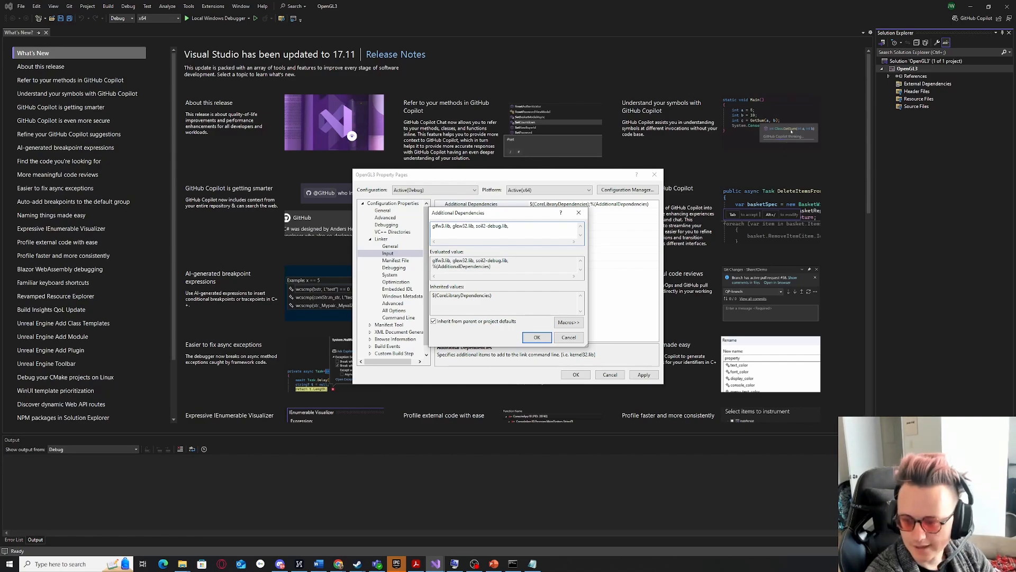
{"action": "type", "text": " opengl32"}
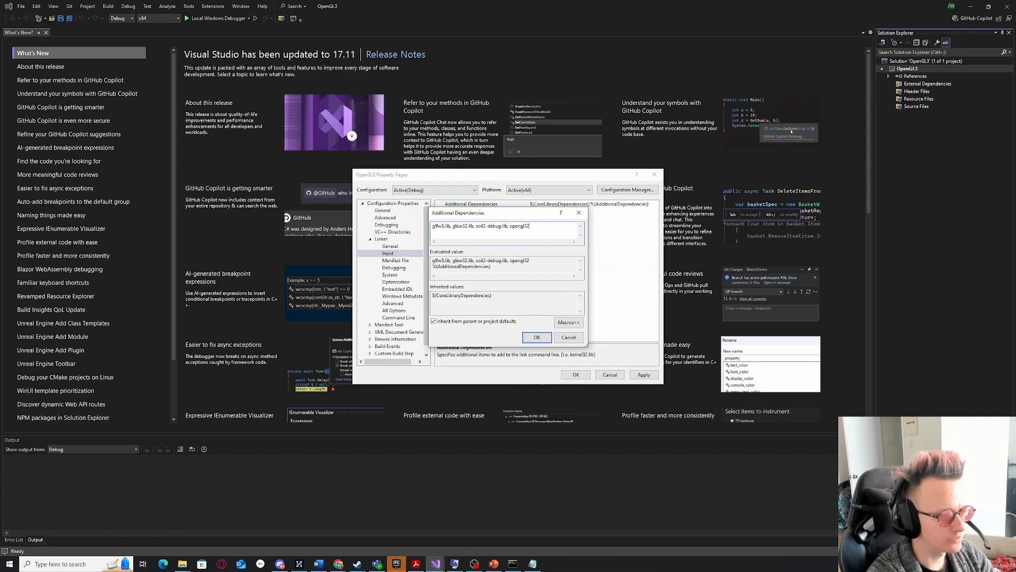
{"action": "type", "text": ".lib"}
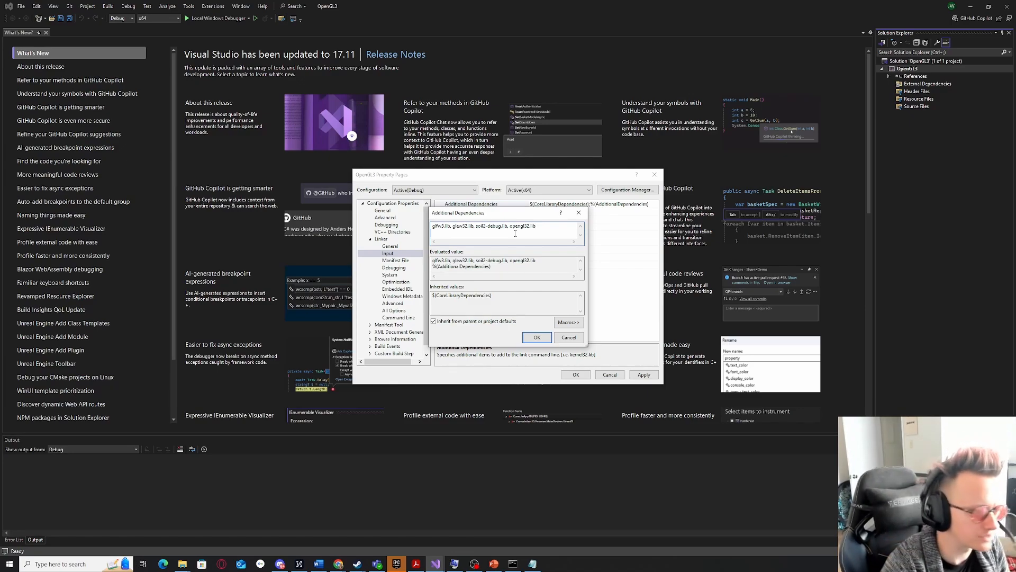
{"action": "left_click", "coordinate": [537, 337]}
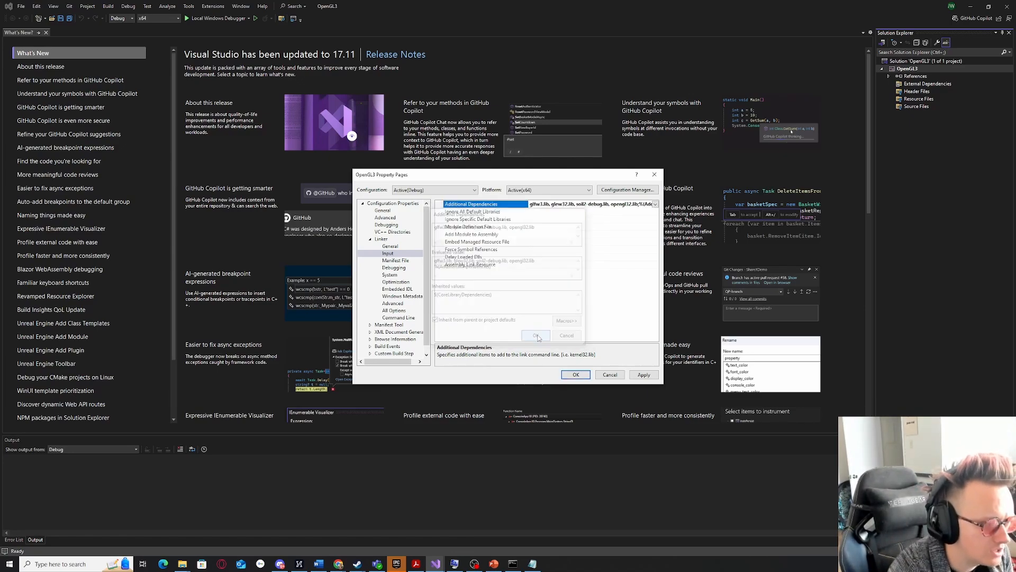
Save the project property changes and add a new file named main.cpp to the project's Source Files.
{"action": "left_click", "coordinate": [577, 374]}
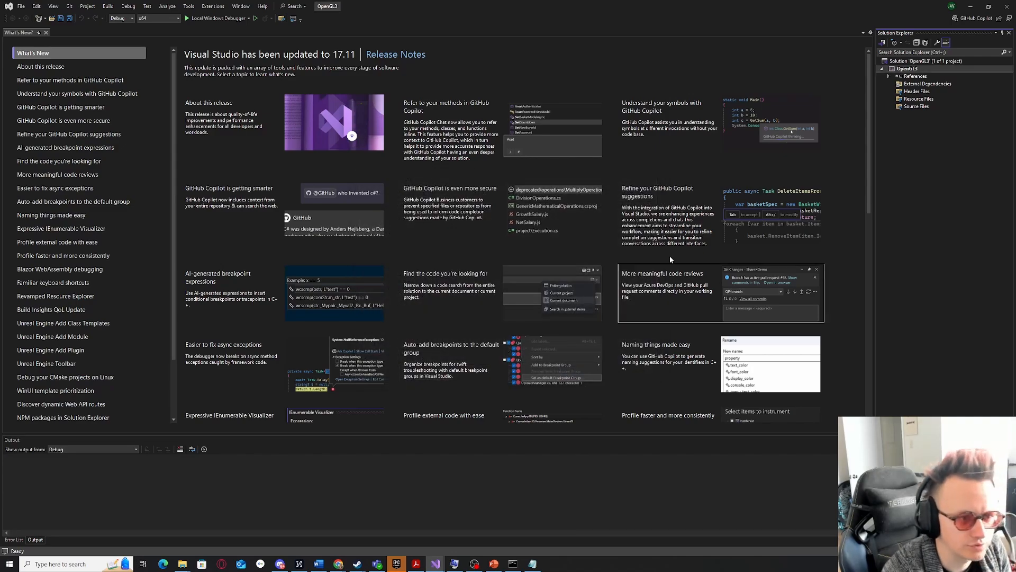
{"action": "right_click", "coordinate": [918, 107]}
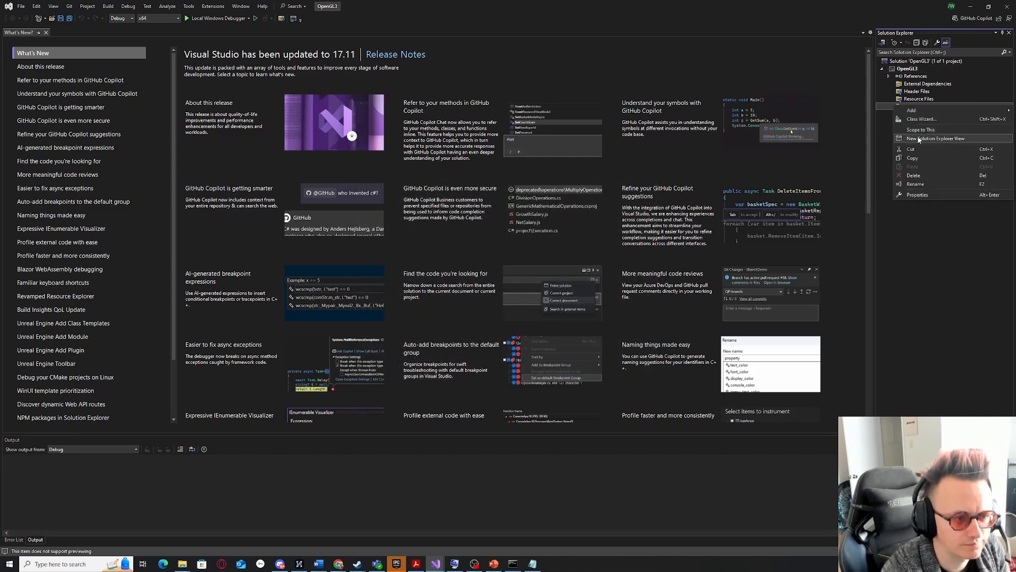
{"action": "mouse_move", "coordinate": [910, 110]}
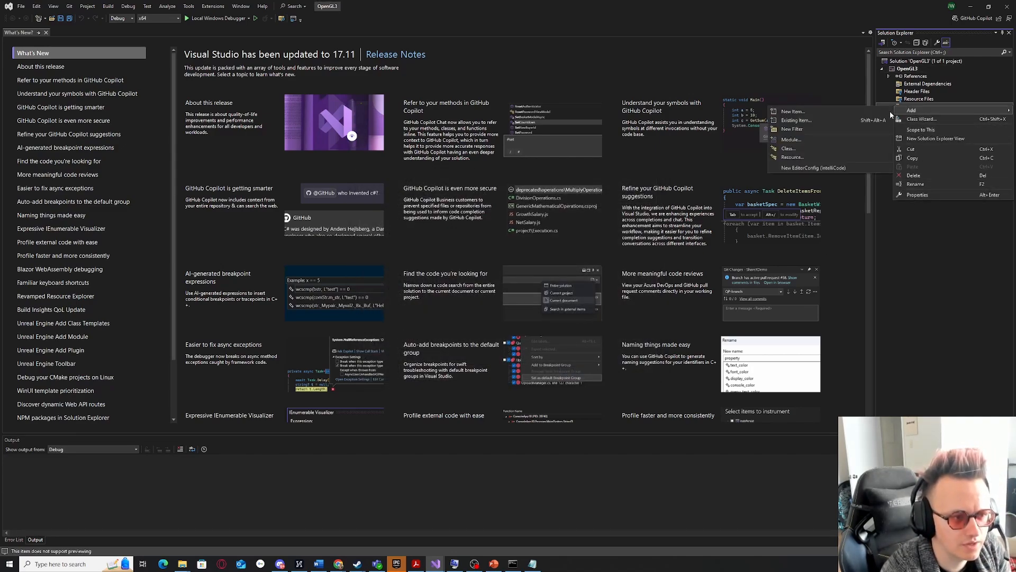
{"action": "left_click", "coordinate": [854, 115]}
{"action": "type", "text": "main"}
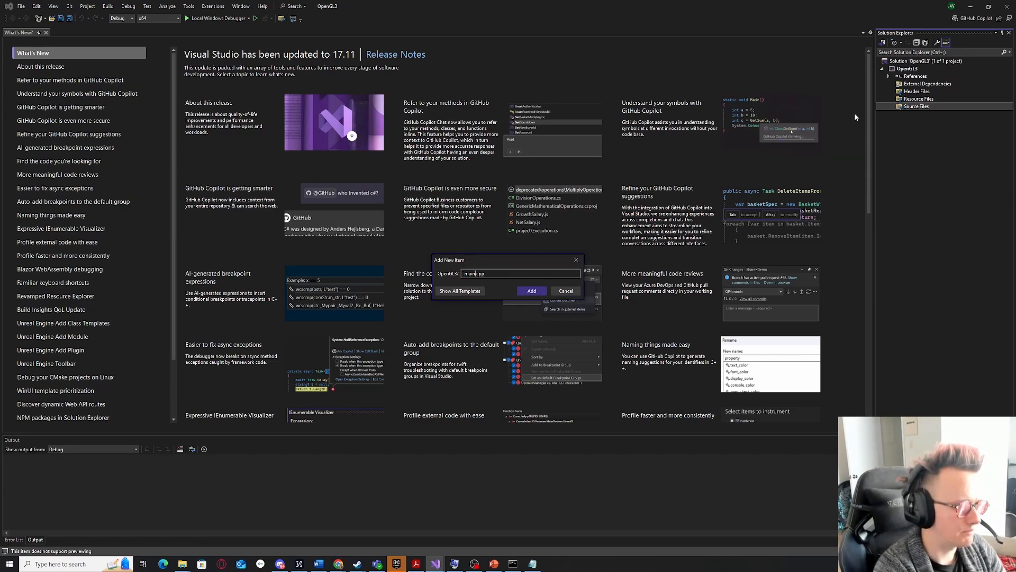
{"action": "key", "text": "Return"}
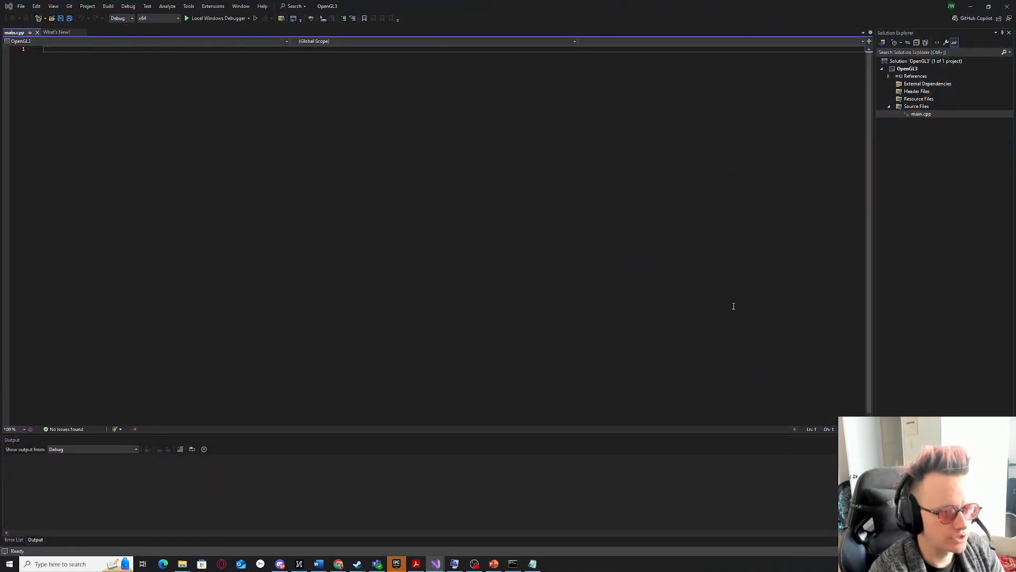
Paste the copied OpenGL triangle code into main.cpp and review its includes and shader setup.
{"action": "key", "text": "ctrl+v"}
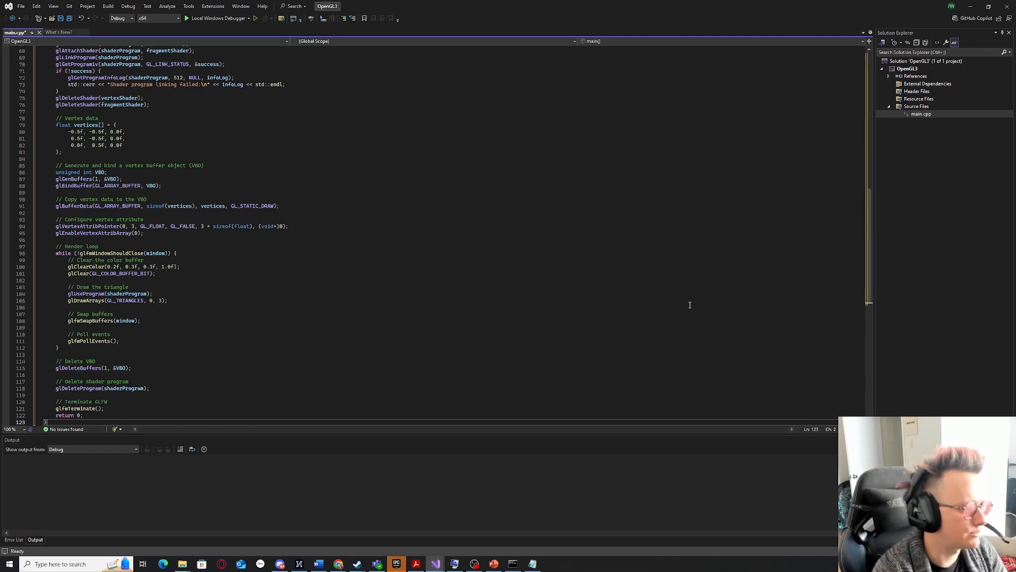
{"action": "scroll", "coordinate": [237, 197], "scroll_direction": "up", "scroll_amount": 20}
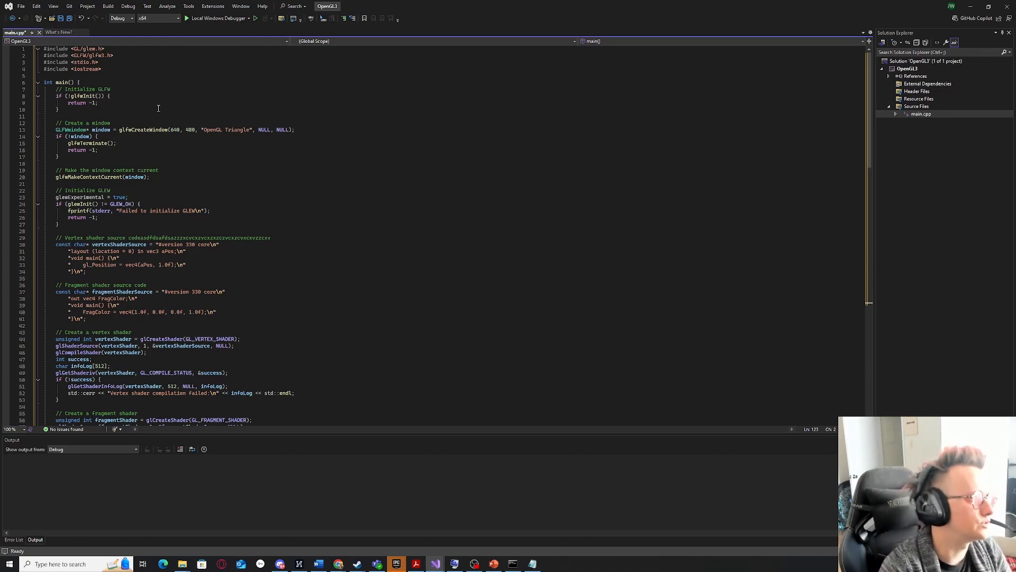
{"action": "left_click", "coordinate": [88, 49]}
{"action": "left_click", "coordinate": [117, 55]}
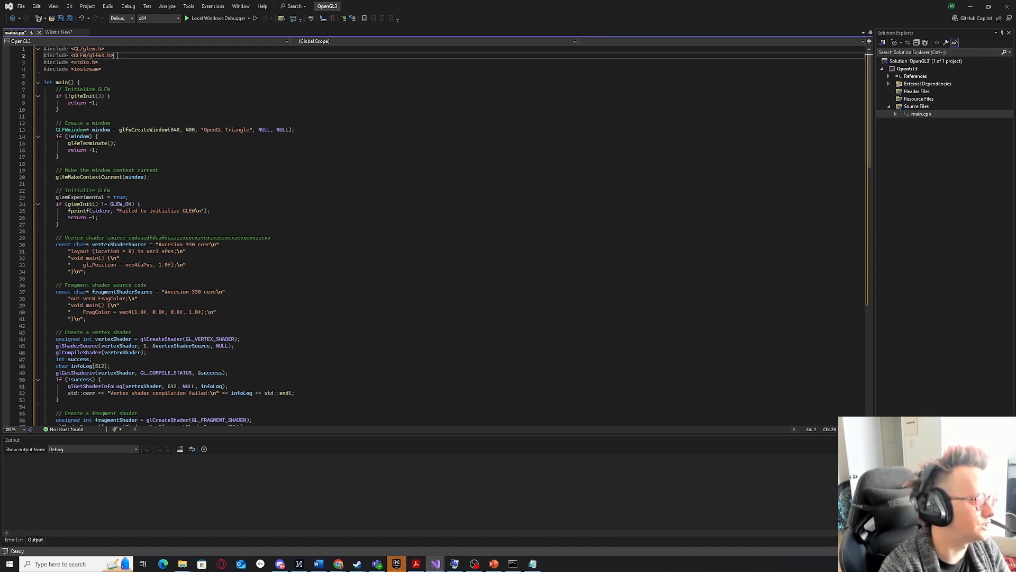
{"action": "scroll", "coordinate": [266, 154], "scroll_direction": "down", "scroll_amount": 20}
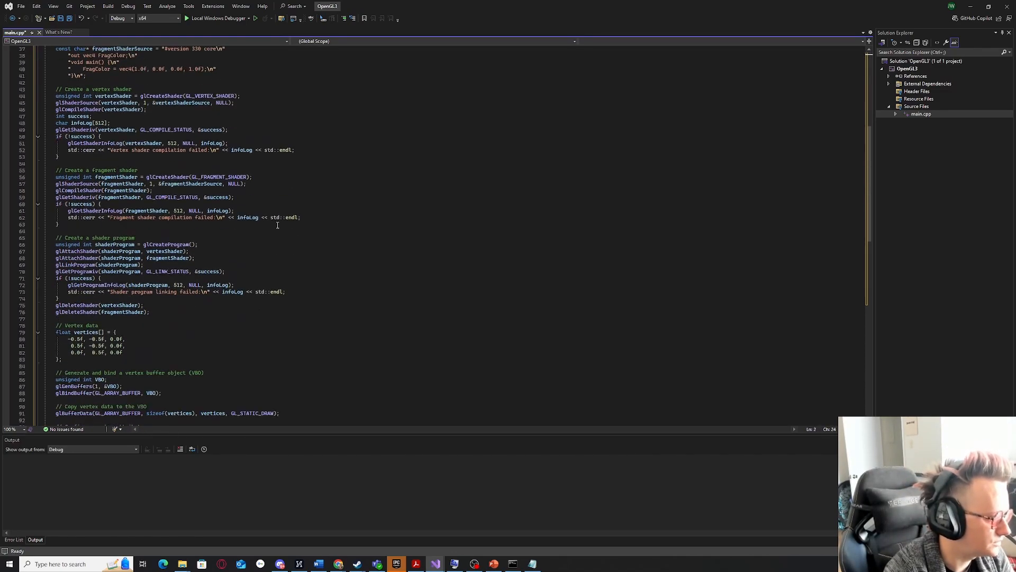
{"action": "scroll", "coordinate": [279, 227], "scroll_direction": "up", "scroll_amount": 20}
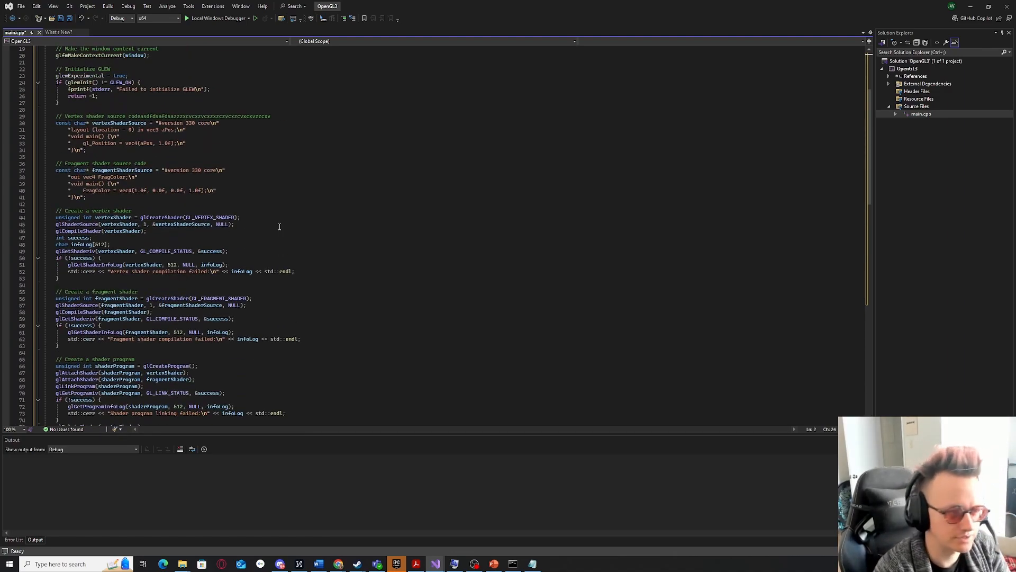
{"action": "scroll", "coordinate": [145, 170], "scroll_direction": "up", "scroll_amount": 6}
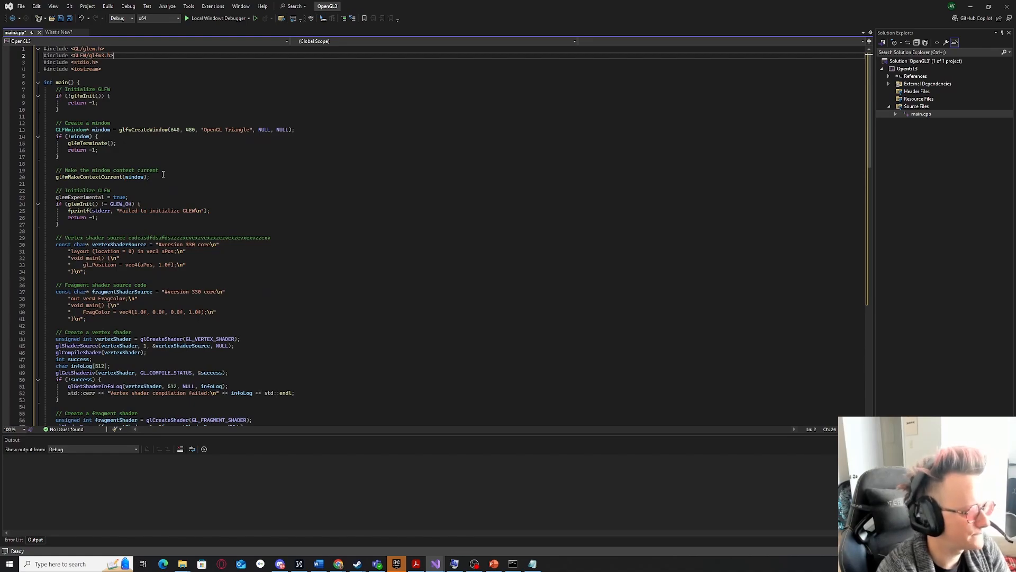
Build and run the project with the local debugger, decline running the last successful build, and inspect the reported linker error.
{"action": "left_click", "coordinate": [209, 20]}
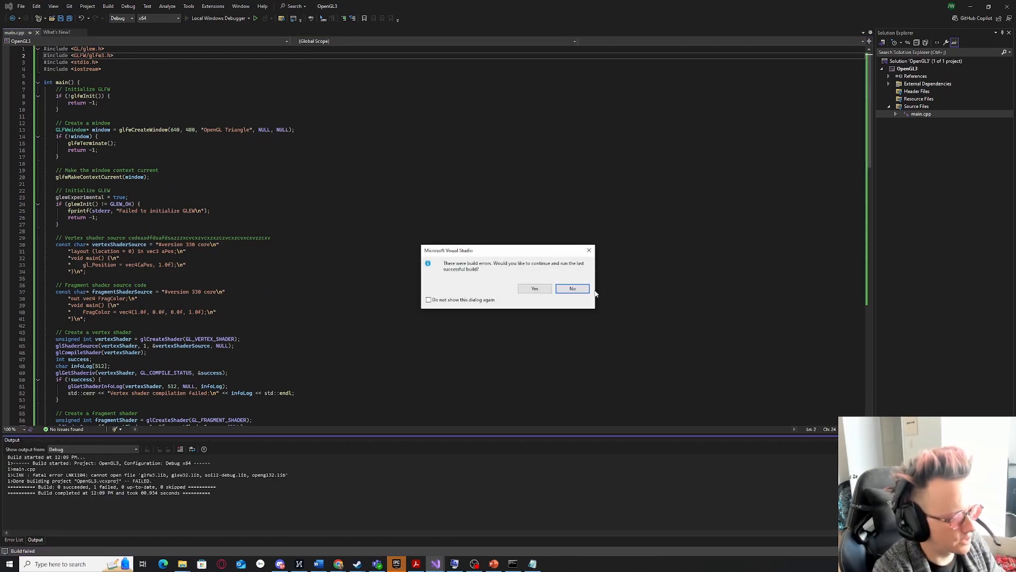
{"action": "left_click", "coordinate": [578, 291]}
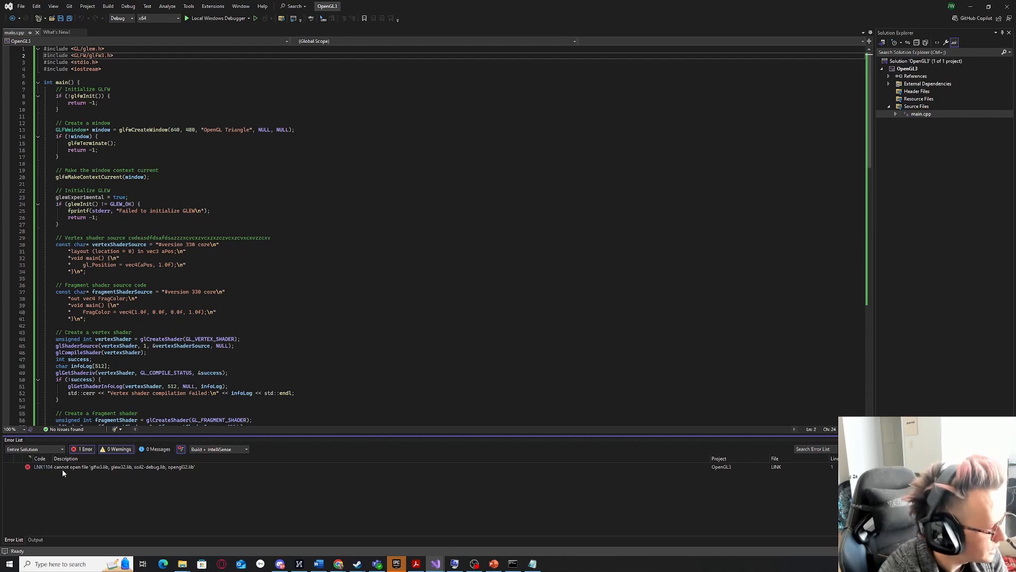
{"action": "left_click", "coordinate": [115, 466]}
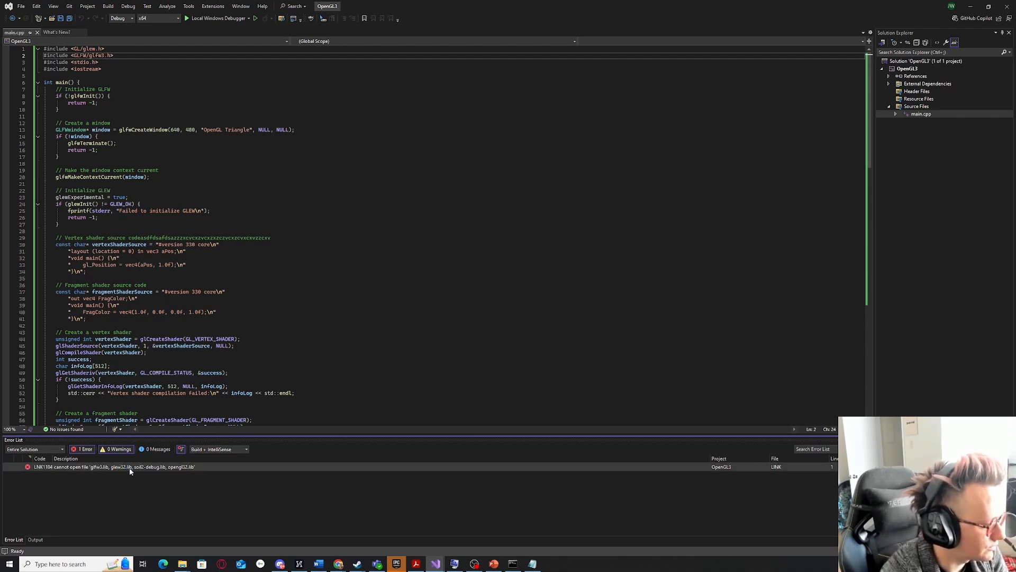
{"action": "left_click", "coordinate": [404, 264]}
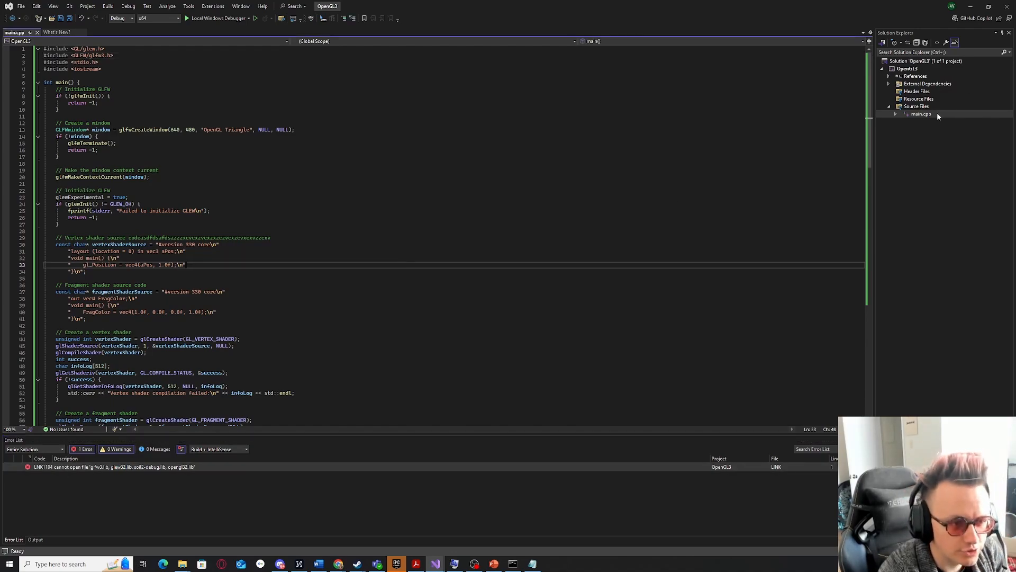
Open the project's properties and check the required linker filenames in the PDF textbook's Visual Studio template instructions on page 485.
{"action": "right_click", "coordinate": [913, 69]}
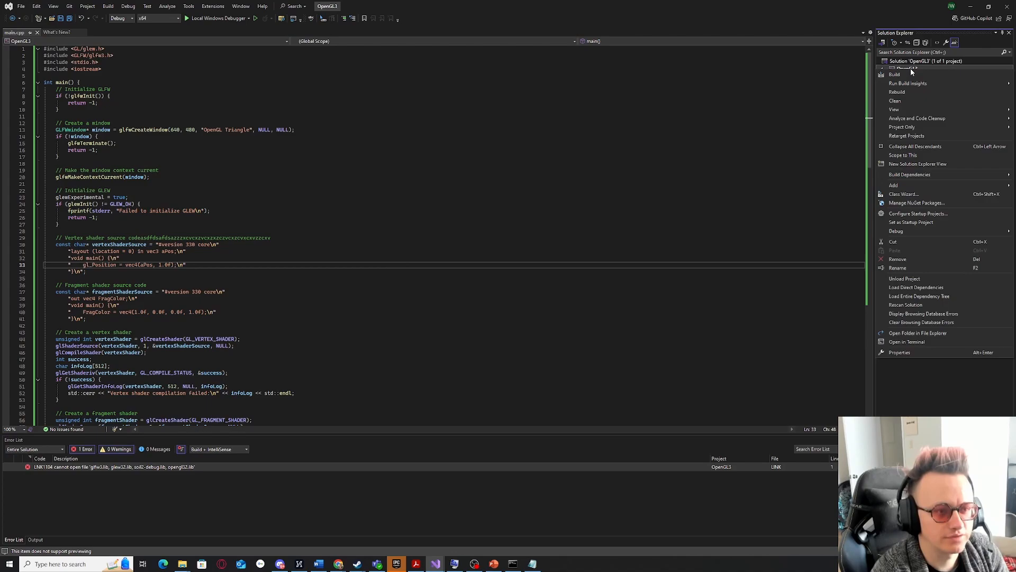
{"action": "left_click", "coordinate": [922, 354]}
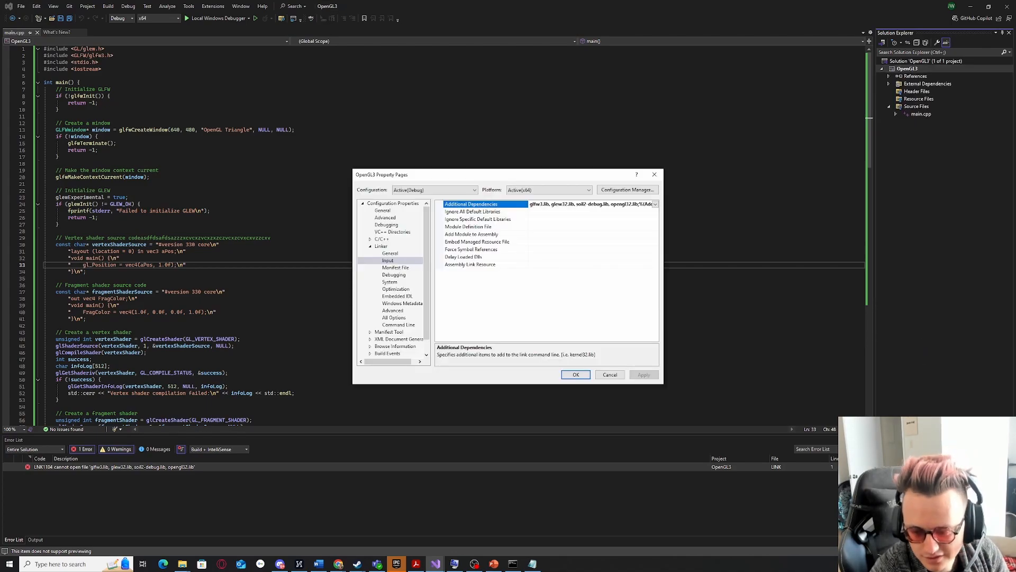
{"action": "key", "text": "alt+Tab"}
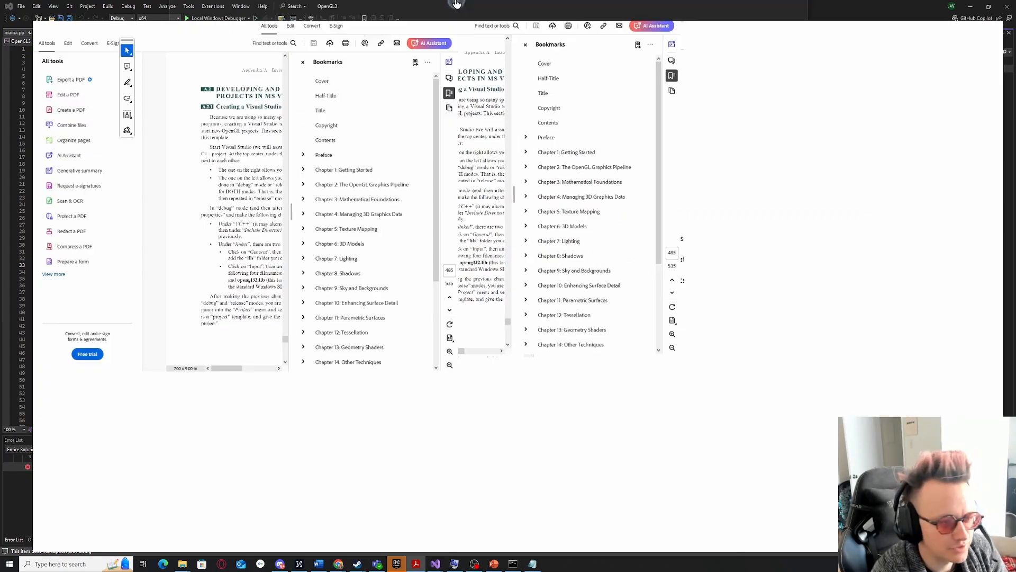
{"action": "scroll", "coordinate": [489, 338], "scroll_direction": "down", "scroll_amount": 1}
{"action": "scroll", "coordinate": [476, 263], "scroll_direction": "up", "scroll_amount": 1}
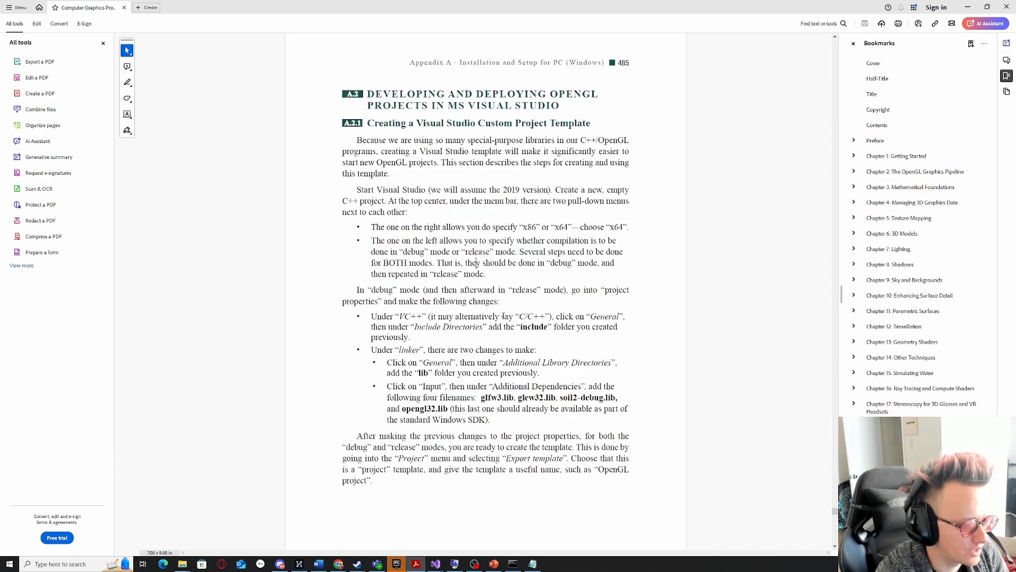
{"action": "double_click", "coordinate": [528, 395]}
{"action": "left_click", "coordinate": [544, 398]}
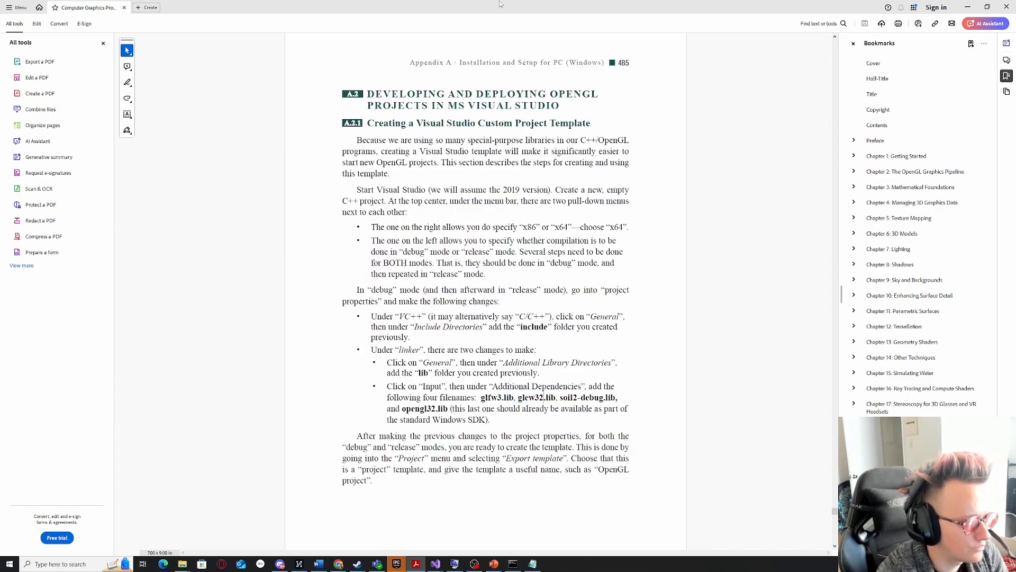
{"action": "key", "text": "alt+Tab"}
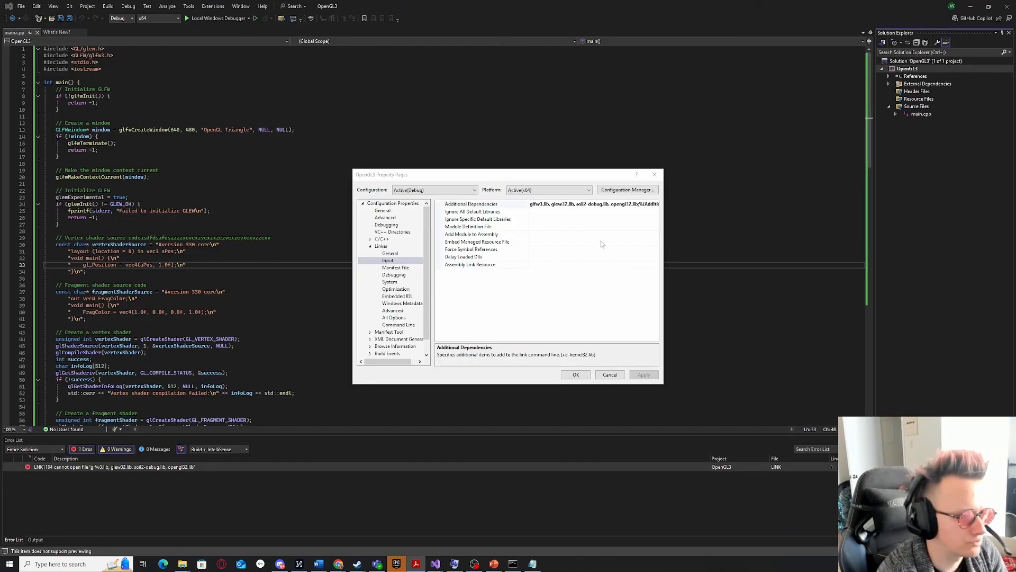
Open the linker's Additional Dependencies for editing and examine how the library list is evaluated.
{"action": "left_click", "coordinate": [649, 206]}
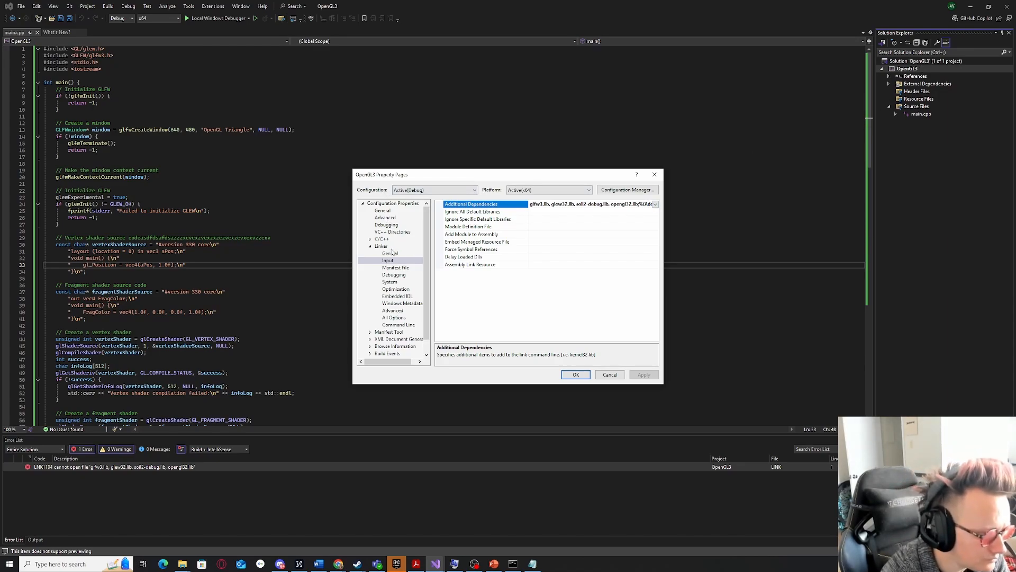
{"action": "left_click", "coordinate": [392, 253]}
{"action": "left_click", "coordinate": [392, 259]}
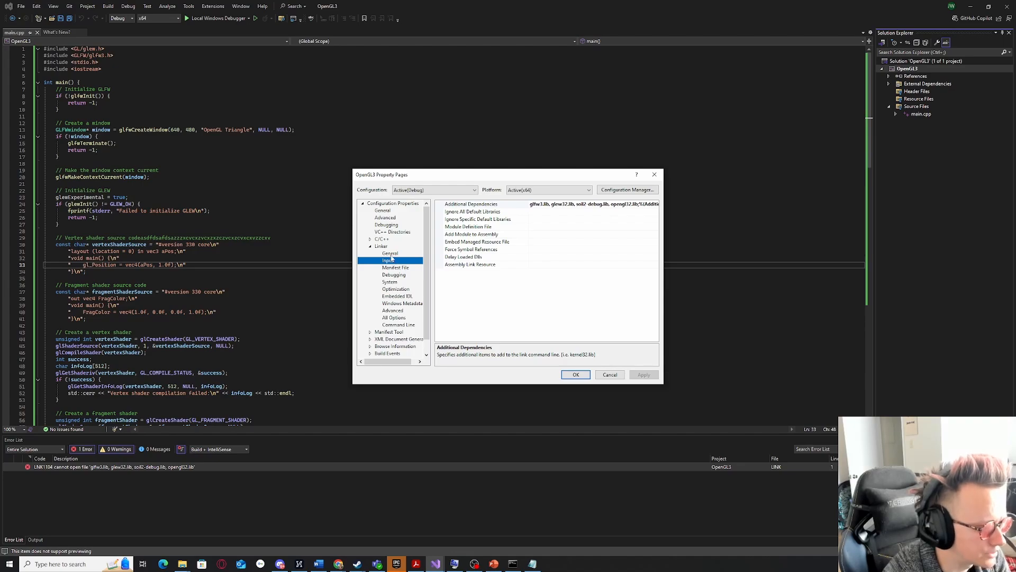
{"action": "left_click", "coordinate": [560, 204]}
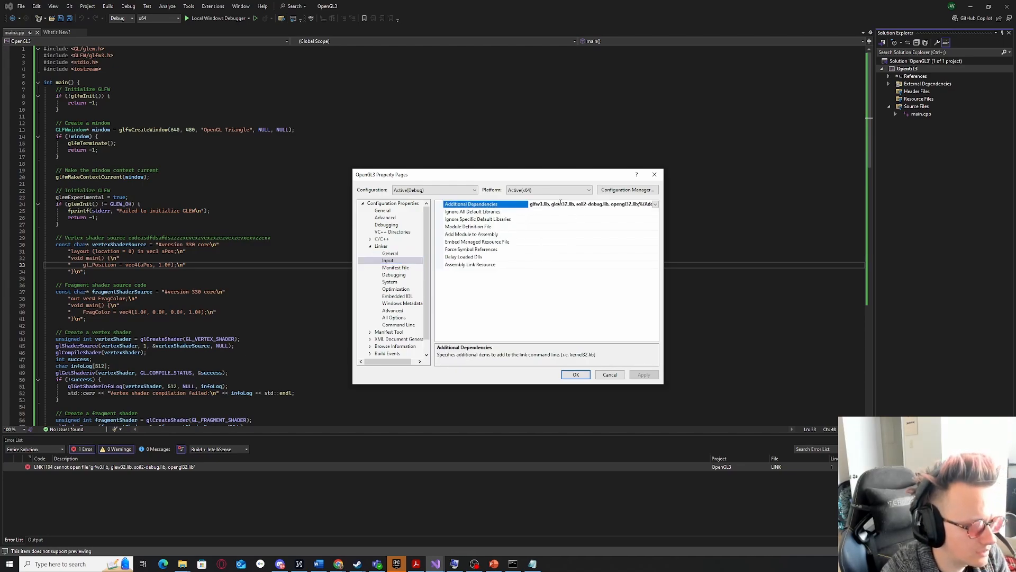
{"action": "left_click", "coordinate": [655, 204]}
{"action": "left_click", "coordinate": [630, 215]}
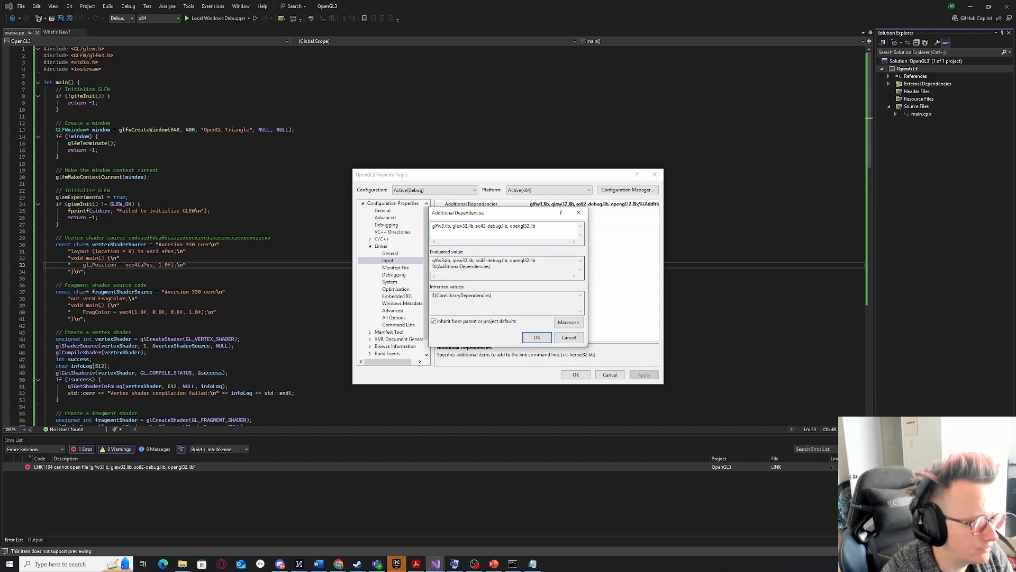
{"action": "left_click_drag", "start_coordinate": [535, 262], "coordinate": [482, 261]}
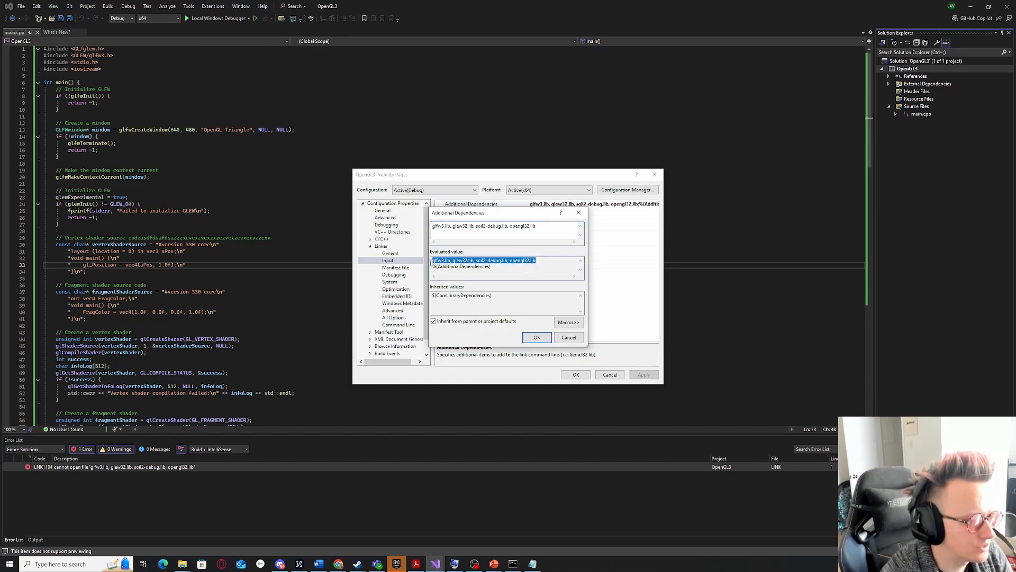
{"action": "left_click_drag", "start_coordinate": [536, 260], "coordinate": [460, 260]}
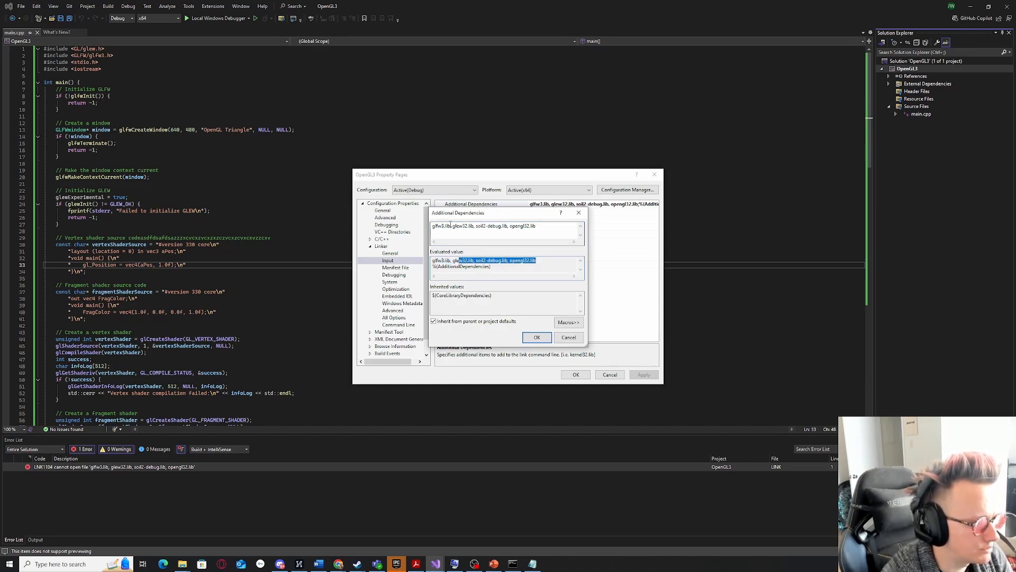
Replace the comma separators in Additional Dependencies with semicolons so the list reads "glfw3.lib;glew32.lib;soil2-debug.lib;opengl32.lib".
{"action": "left_click", "coordinate": [450, 226]}
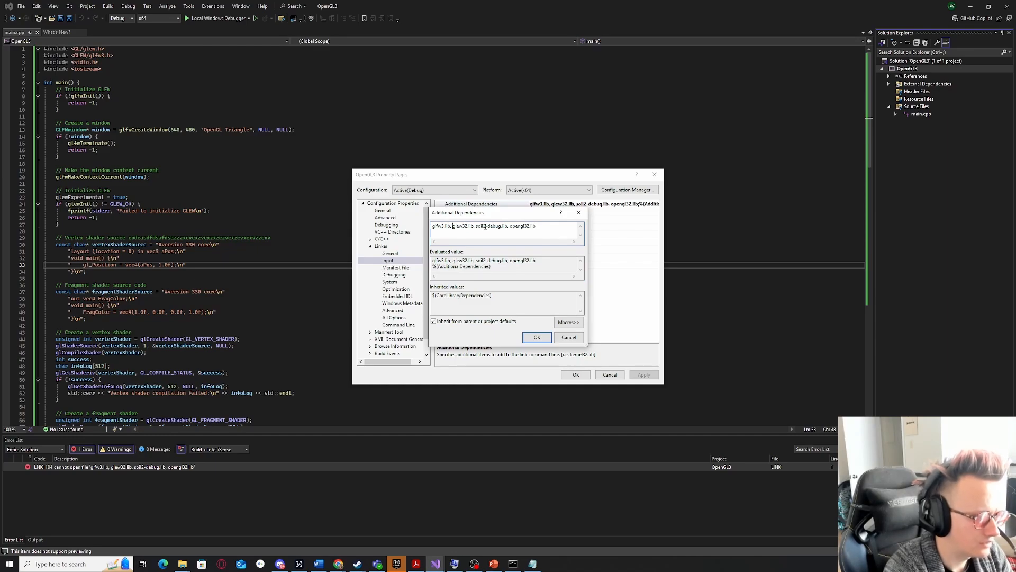
{"action": "key", "text": "BackSpace"}
{"action": "key", "text": "BackSpace"}
{"action": "type", "text": ";"}
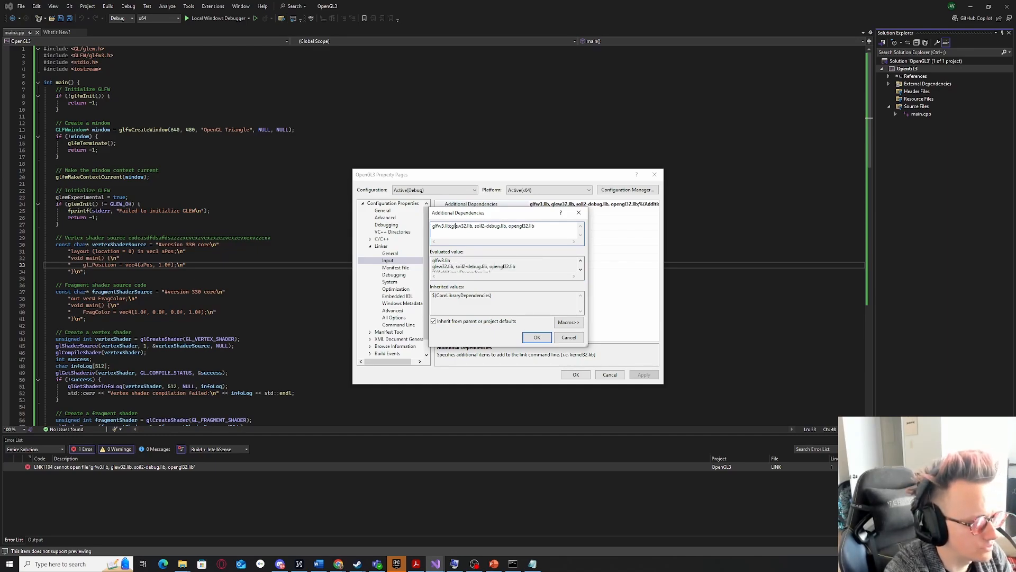
{"action": "key", "text": "Delete"}
{"action": "key", "text": "Delete"}
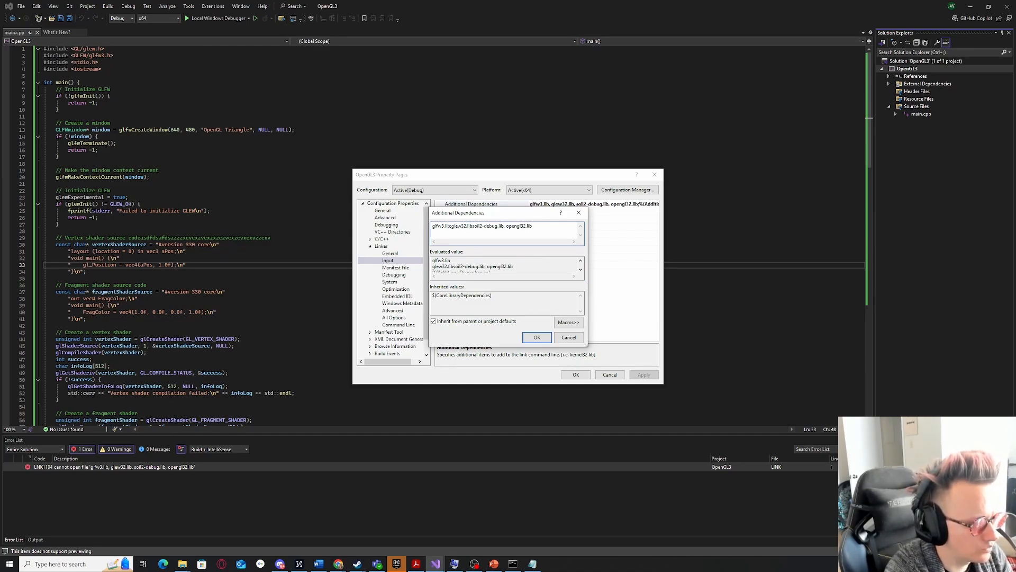
{"action": "type", "text": ";"}
{"action": "left_click", "coordinate": [507, 226]}
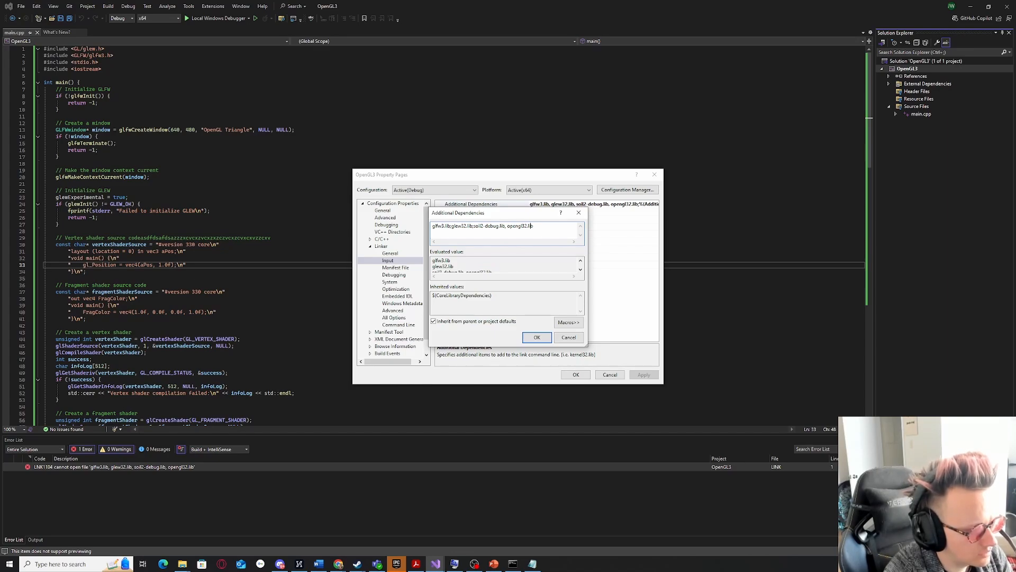
{"action": "key", "text": "BackSpace"}
{"action": "key", "text": "BackSpace"}
{"action": "type", "text": ";"}
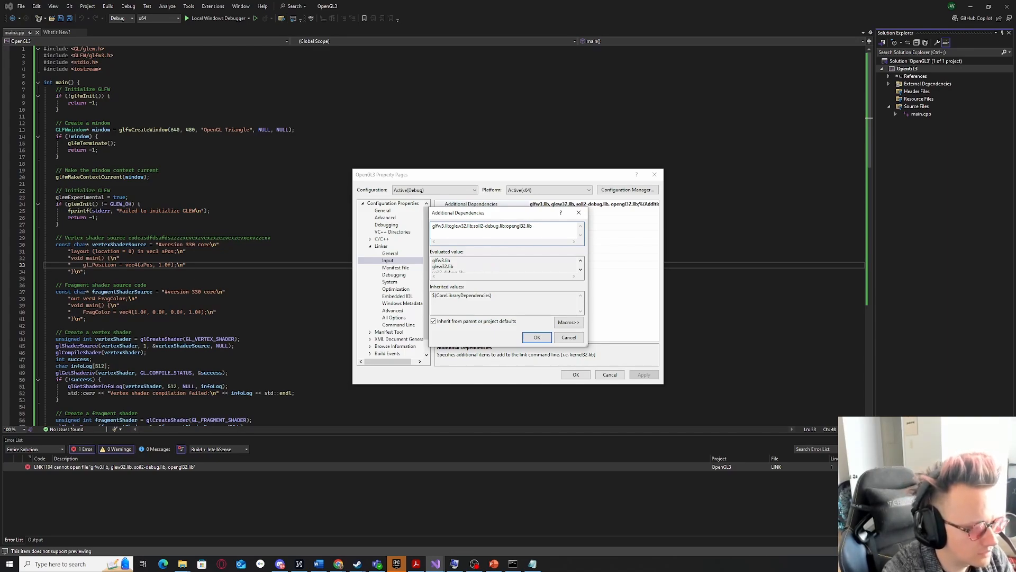
Change the last library in Additional Dependencies to opengl33.lib and save the edited linker settings.
{"action": "scroll", "coordinate": [493, 260], "scroll_direction": "down", "scroll_amount": 1}
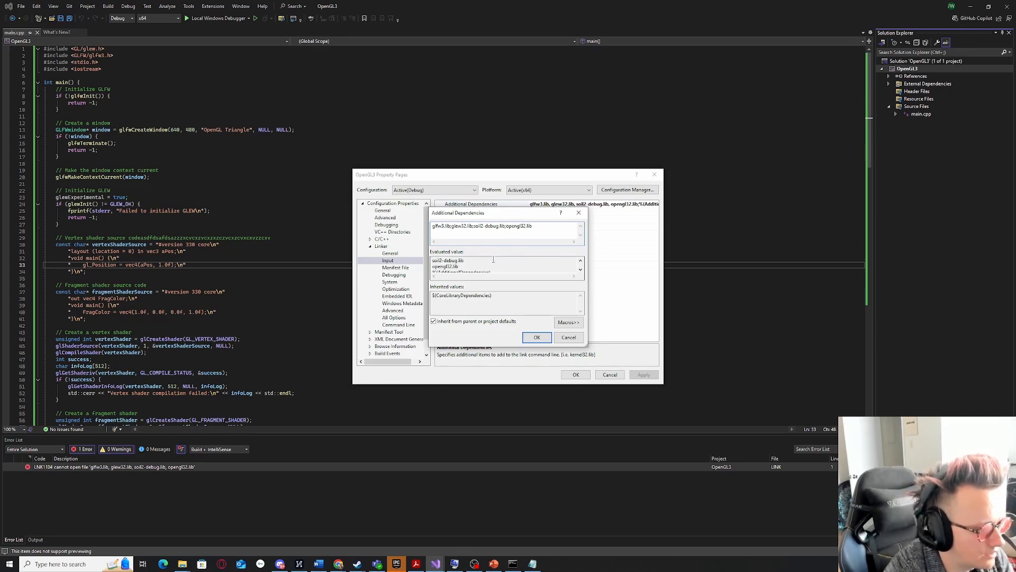
{"action": "scroll", "coordinate": [484, 268], "scroll_direction": "up", "scroll_amount": 1}
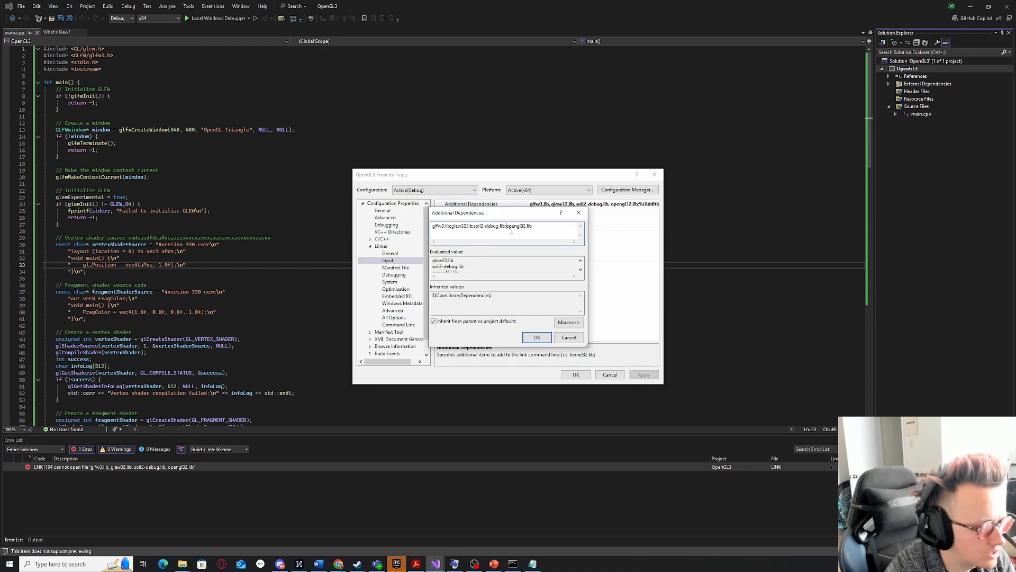
{"action": "key", "text": "BackSpace"}
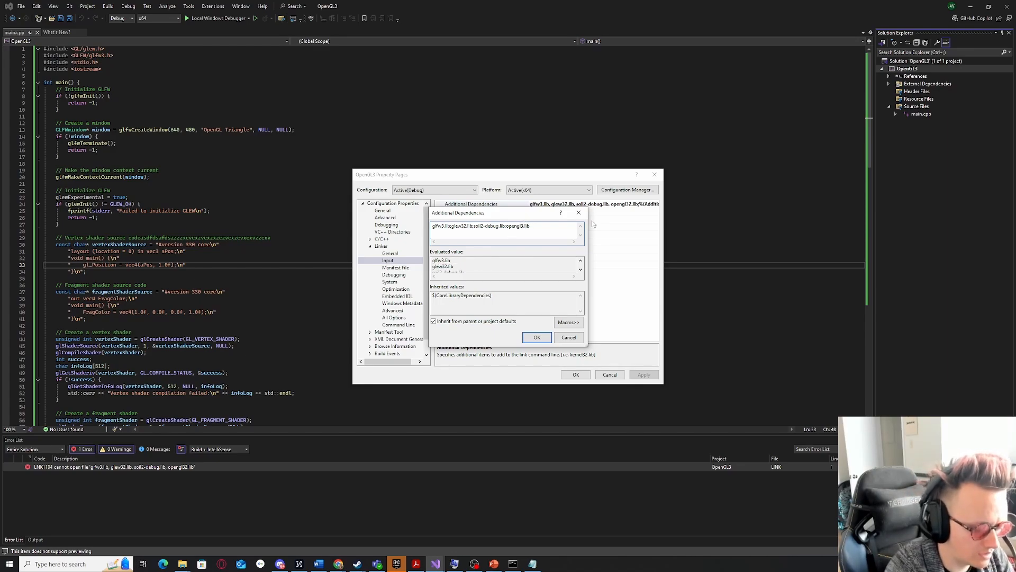
{"action": "type", "text": "3"}
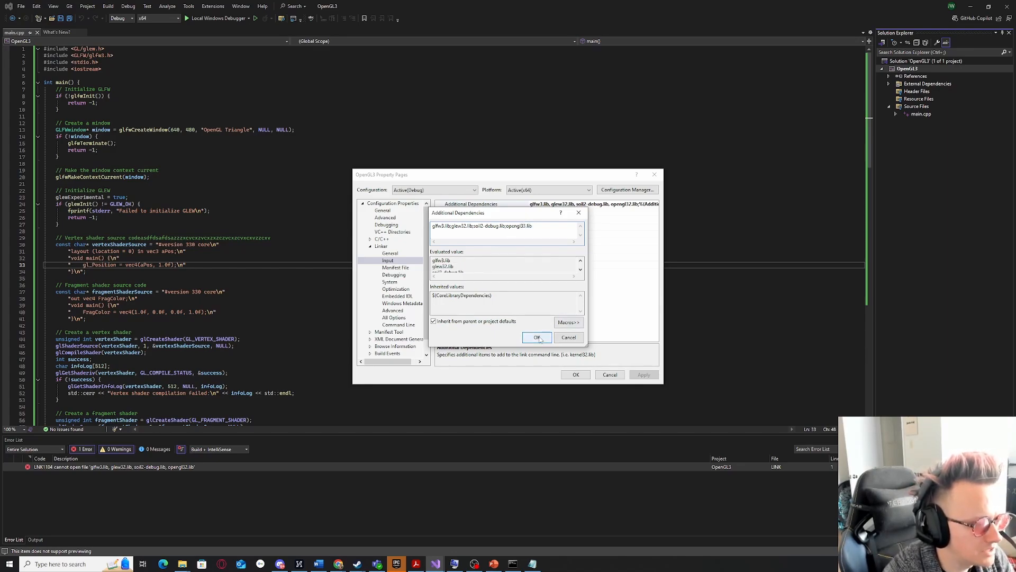
{"action": "left_click", "coordinate": [537, 338]}
{"action": "left_click", "coordinate": [576, 374]}
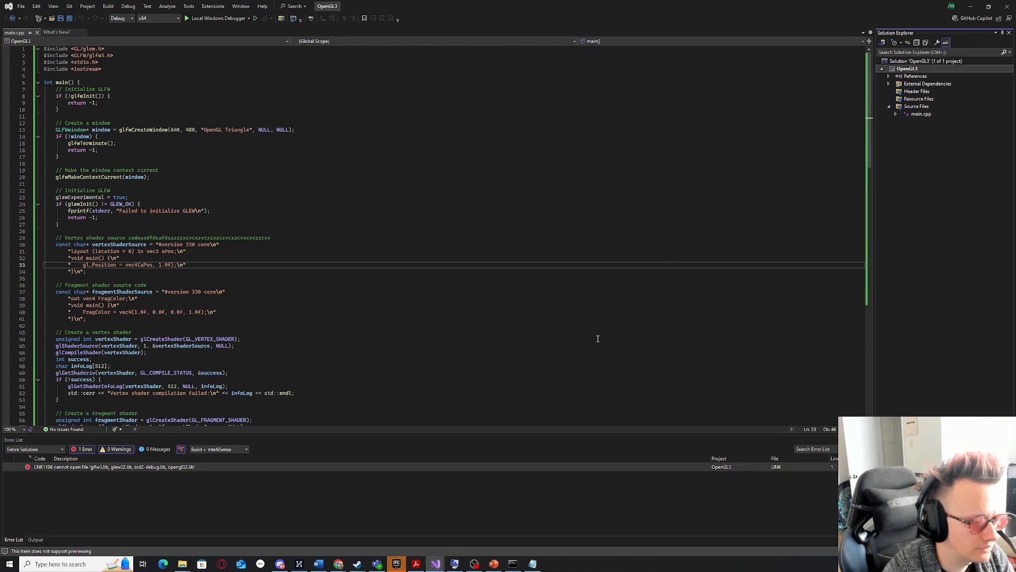
Build and run the project with the local debugger, declining to run the last successful build.
{"action": "left_click", "coordinate": [237, 18]}
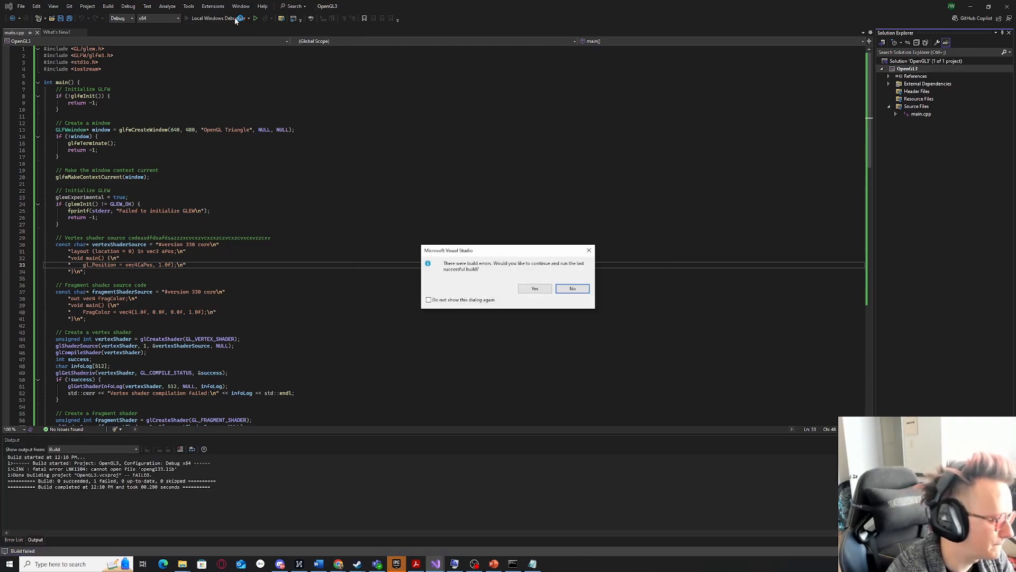
{"action": "left_click", "coordinate": [569, 288]}
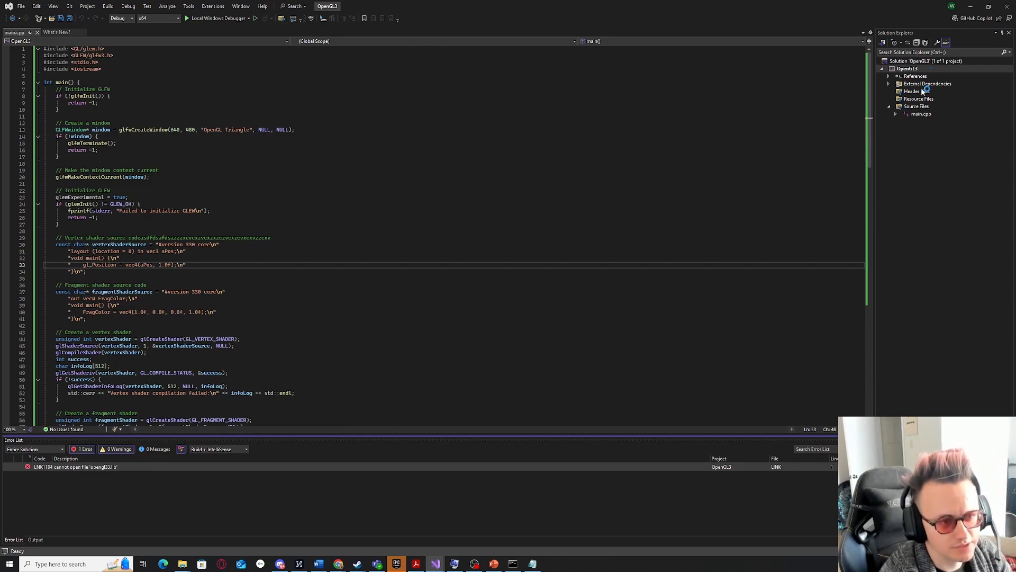
Change the last library in the linker's Additional Dependencies to opengl32.lib and save the project properties.
{"action": "right_click", "coordinate": [915, 69]}
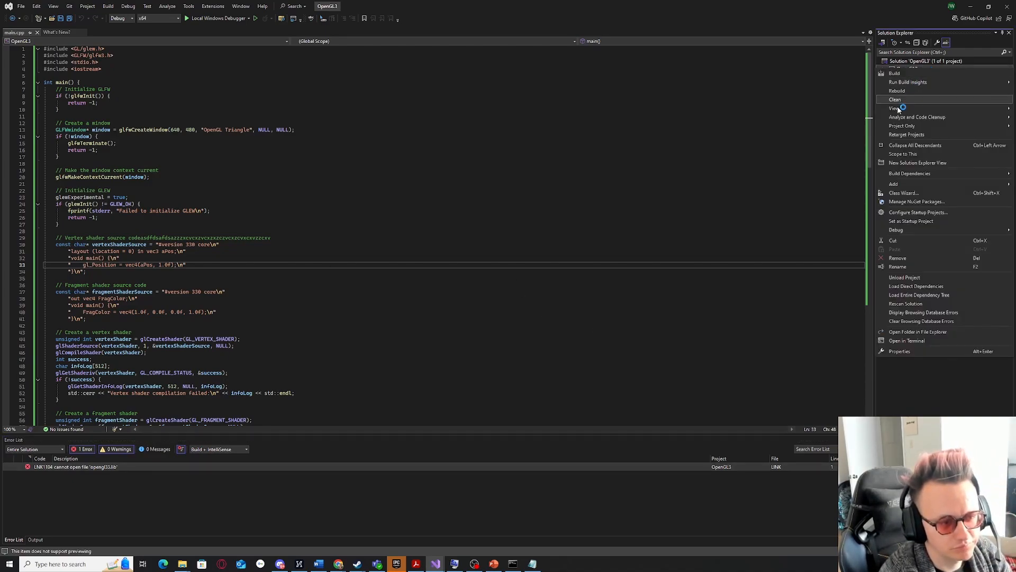
{"action": "left_click", "coordinate": [927, 351]}
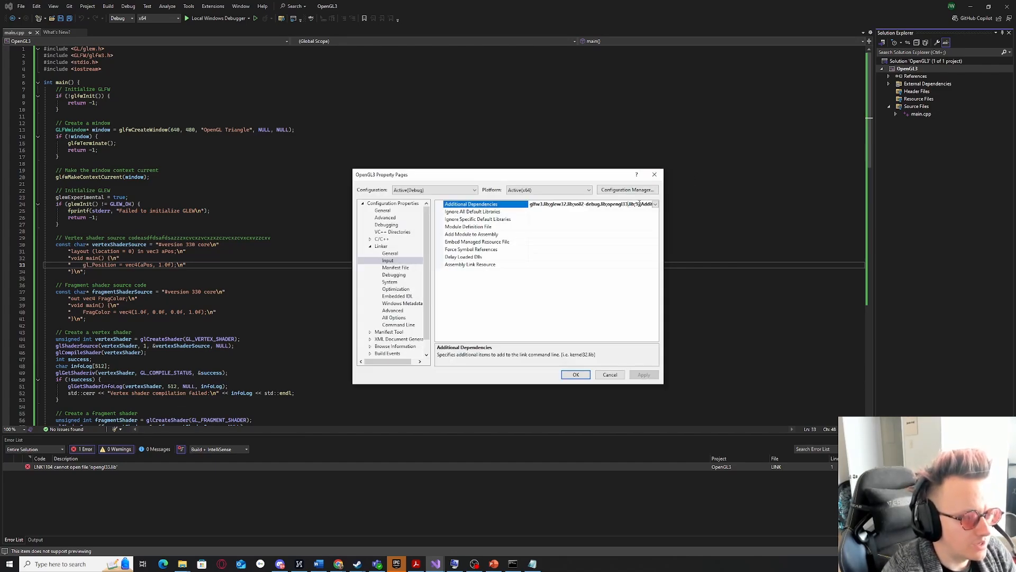
{"action": "key", "text": "BackSpace"}
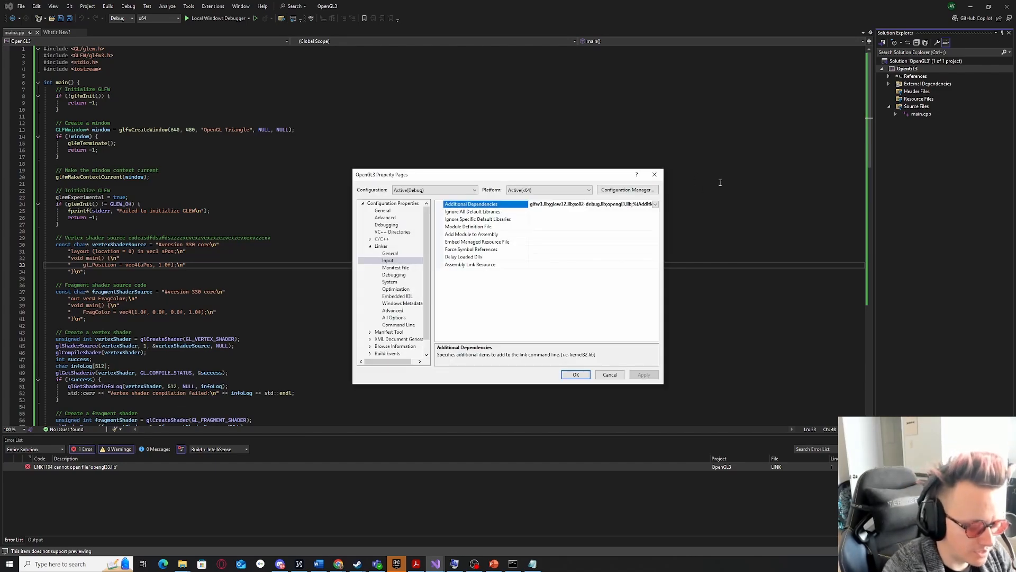
{"action": "type", "text": "2"}
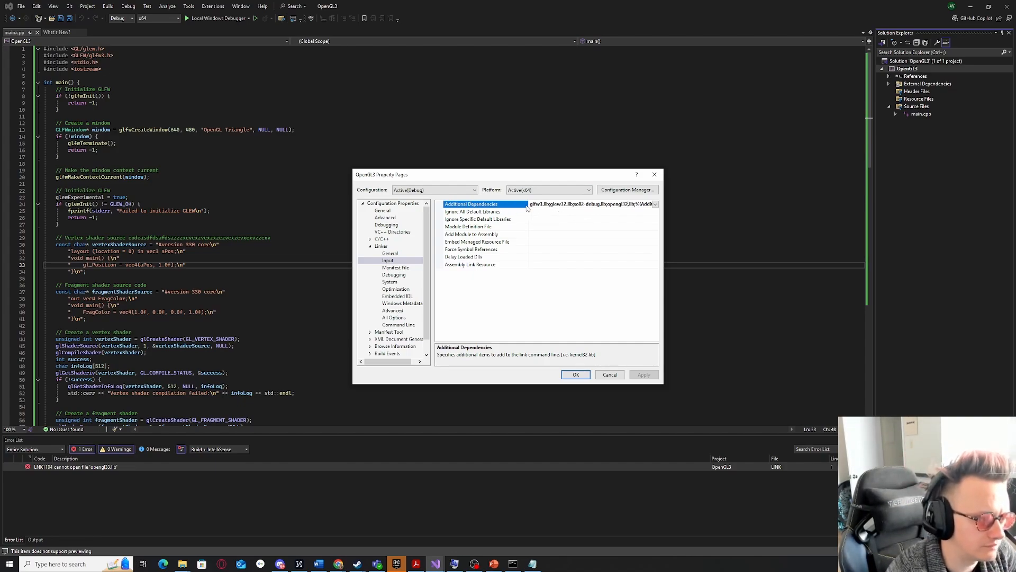
{"action": "left_click_drag", "start_coordinate": [534, 204], "coordinate": [614, 205]}
{"action": "left_click", "coordinate": [609, 204]}
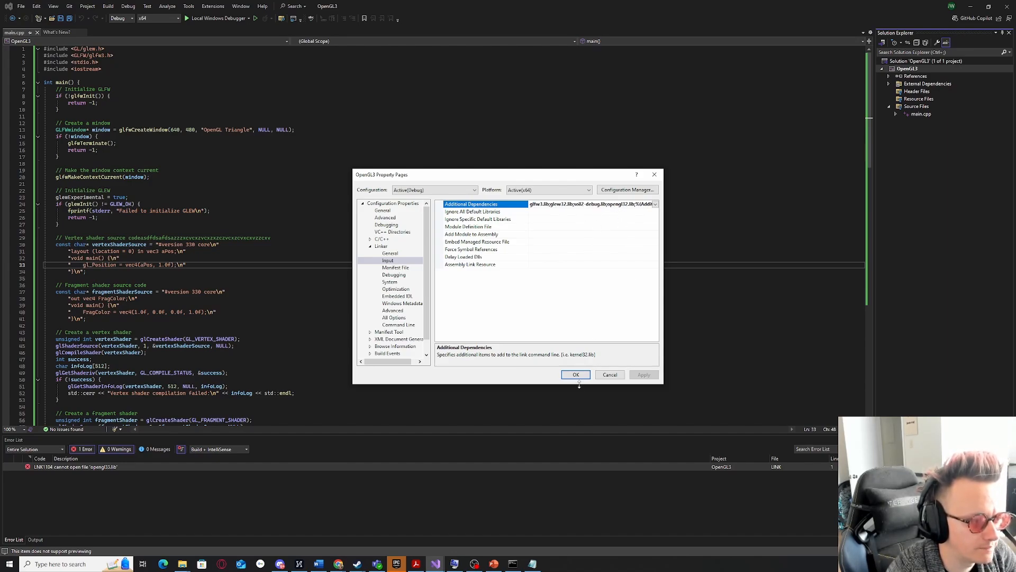
{"action": "left_click", "coordinate": [576, 374]}
{"action": "left_click", "coordinate": [610, 238]}
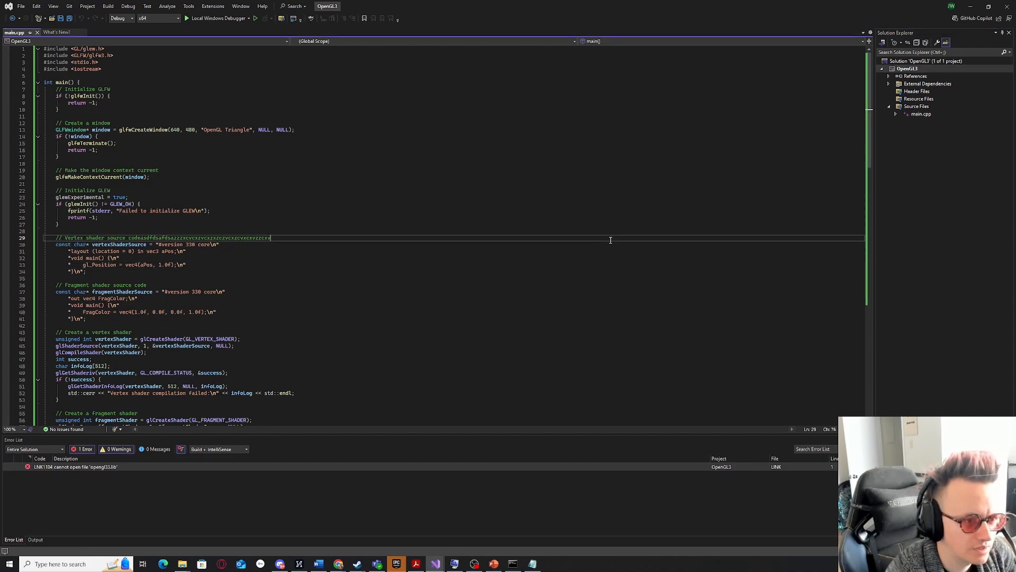
Run the rebuilt project with the local debugger, then dismiss the system error and close the console.
{"action": "left_click", "coordinate": [209, 18]}
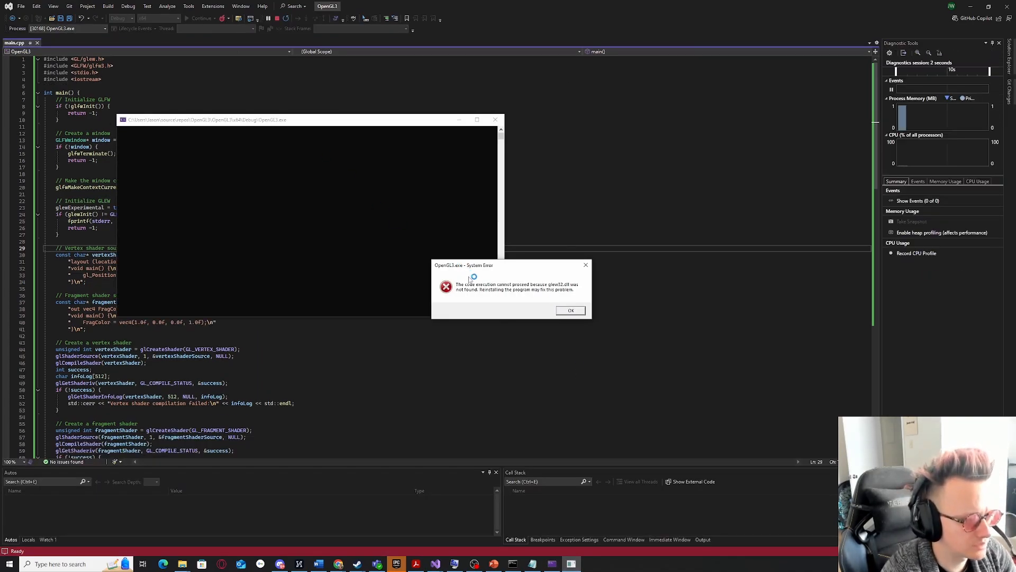
{"action": "left_click", "coordinate": [583, 312]}
{"action": "key", "text": "Return"}
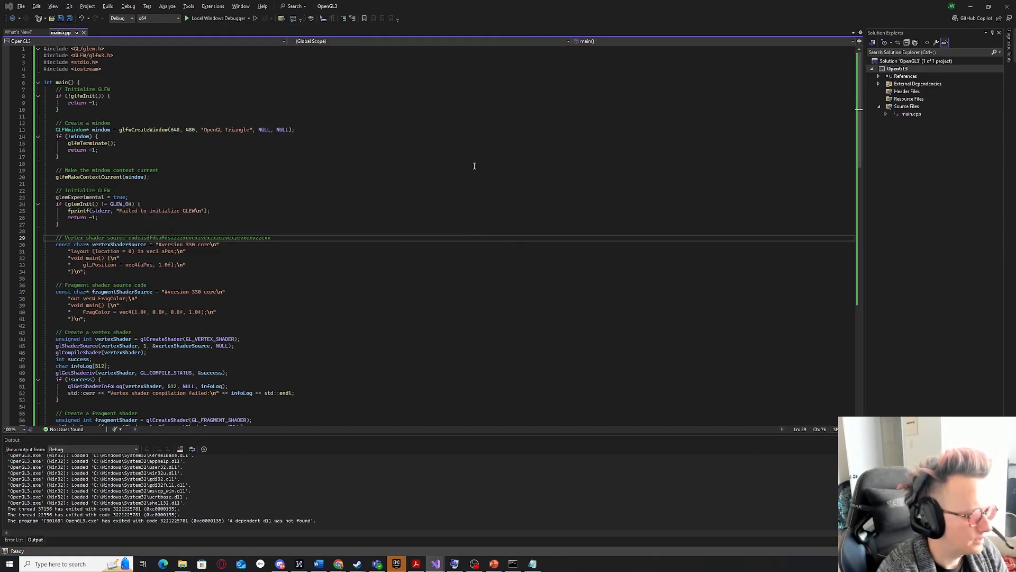
Copy glew32.dll from the GL2 folder on the Desktop in File Explorer and return to the OpenGL3 project in Visual Studio.
{"action": "key", "text": "alt+Tab"}
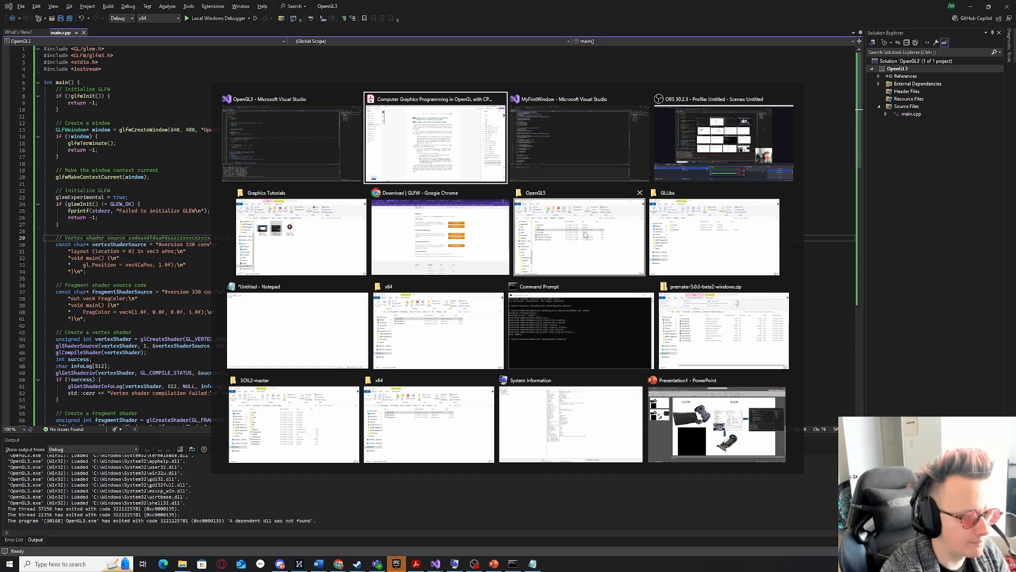
{"action": "left_click", "coordinate": [687, 234]}
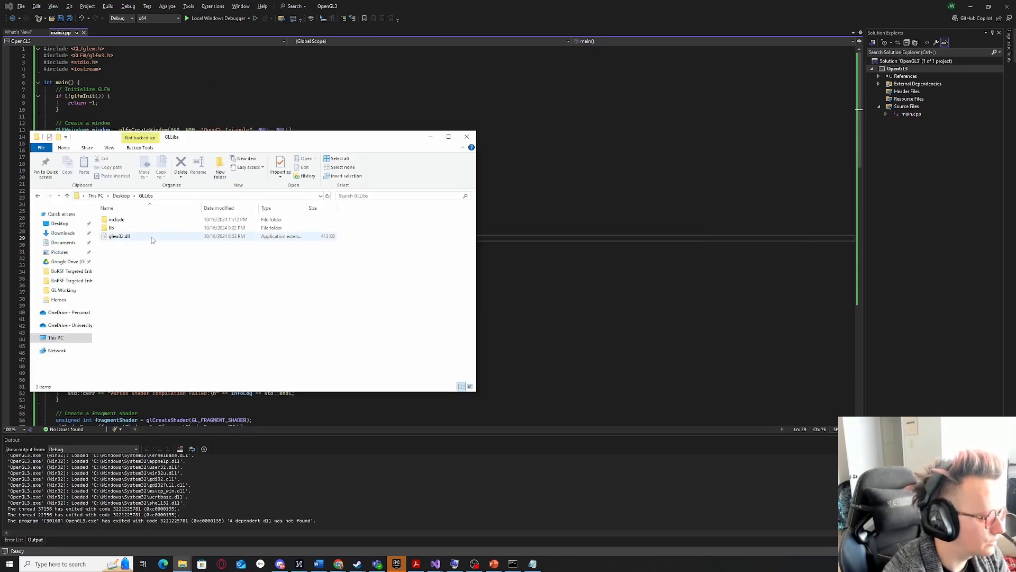
{"action": "left_click", "coordinate": [120, 195]}
{"action": "left_click", "coordinate": [125, 220]}
{"action": "double_click", "coordinate": [125, 223]}
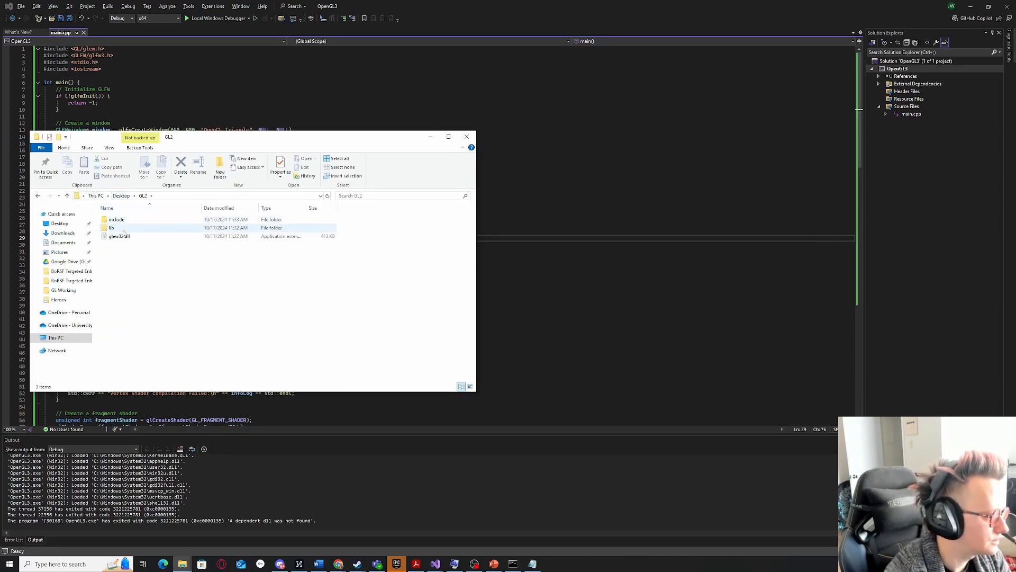
{"action": "left_click", "coordinate": [121, 237]}
{"action": "key", "text": "alt+Tab"}
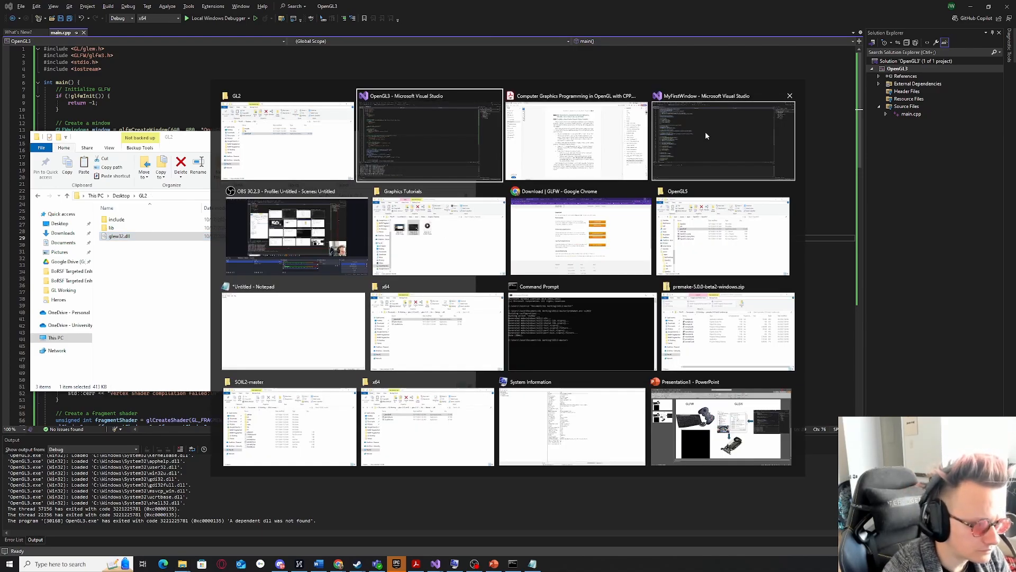
{"action": "key", "text": "Escape"}
{"action": "left_click", "coordinate": [713, 162]}
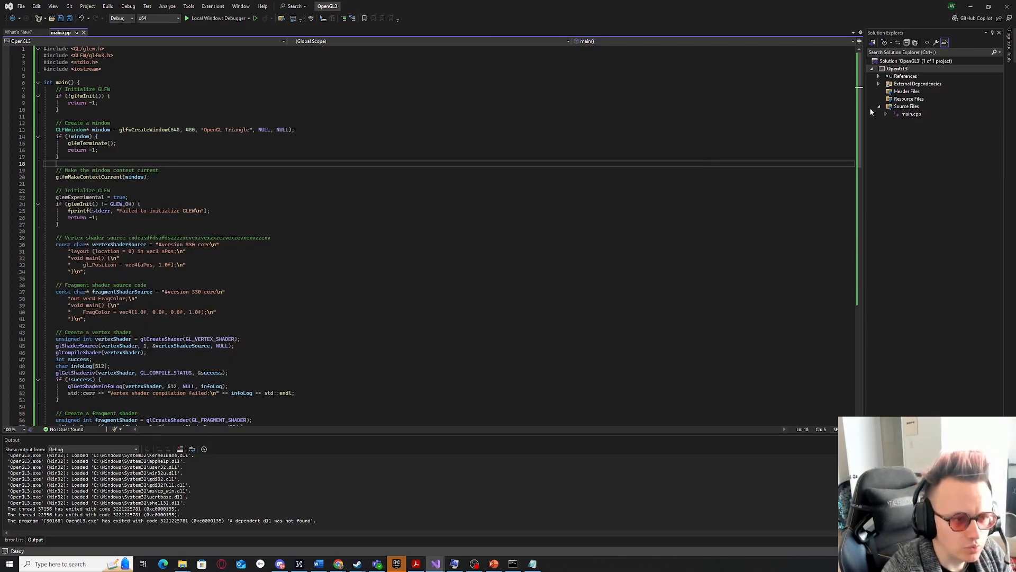
Open the OpenGL3 project's folder in File Explorer and paste glew32.dll beside main.cpp and OpenGL3.vcxproj.
{"action": "right_click", "coordinate": [903, 69]}
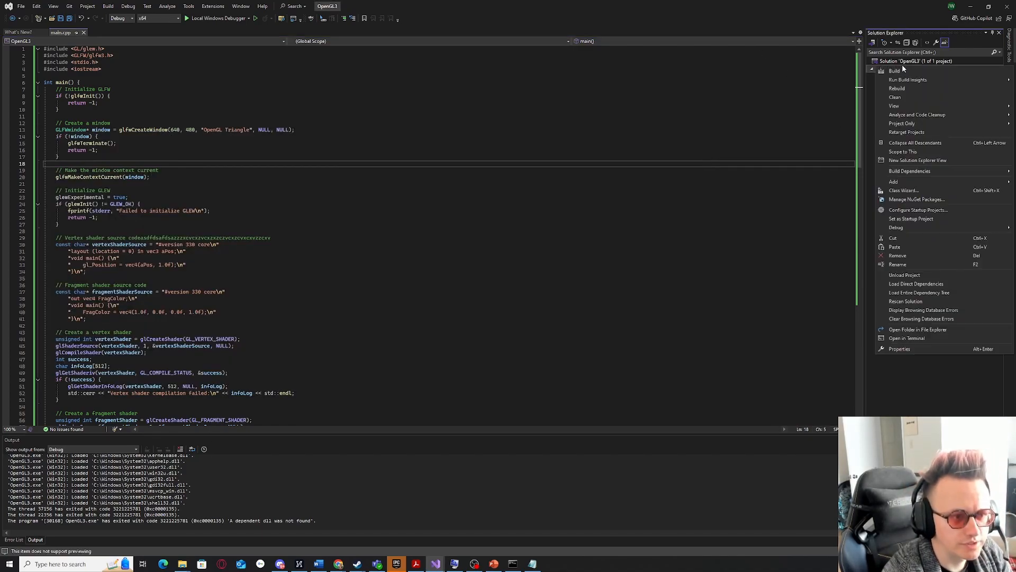
{"action": "left_click", "coordinate": [916, 330]}
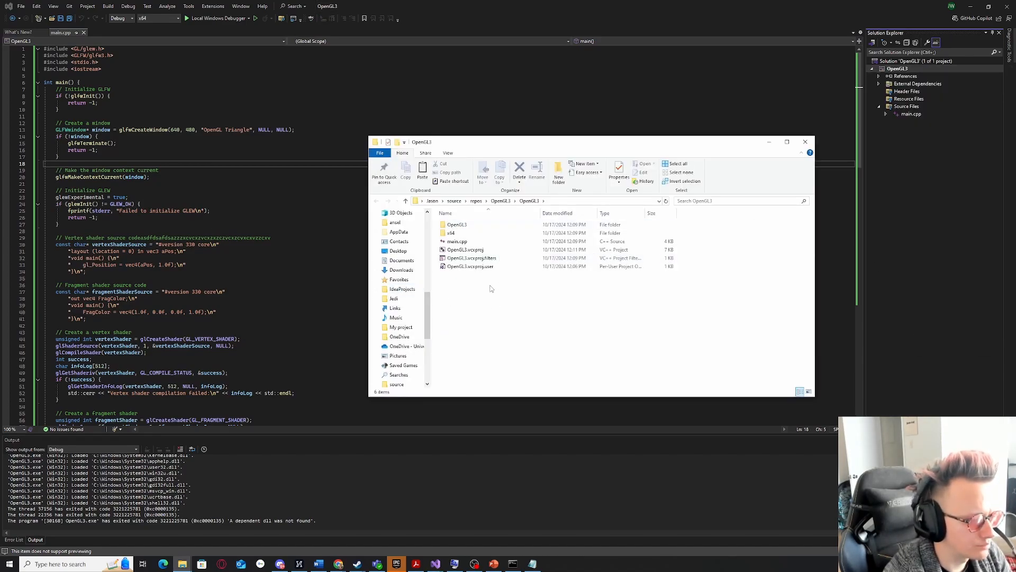
{"action": "left_click", "coordinate": [500, 202]}
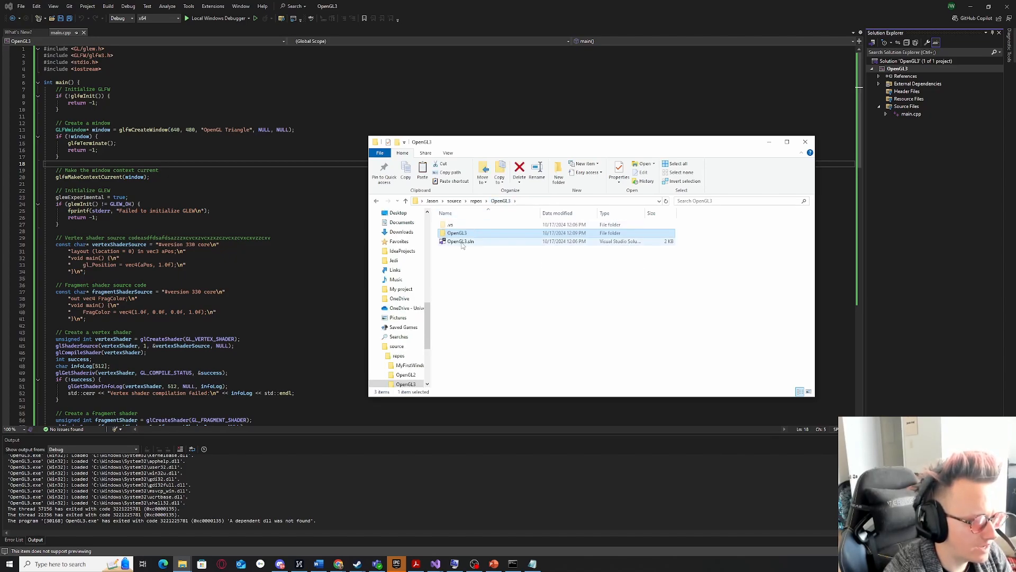
{"action": "double_click", "coordinate": [458, 233]}
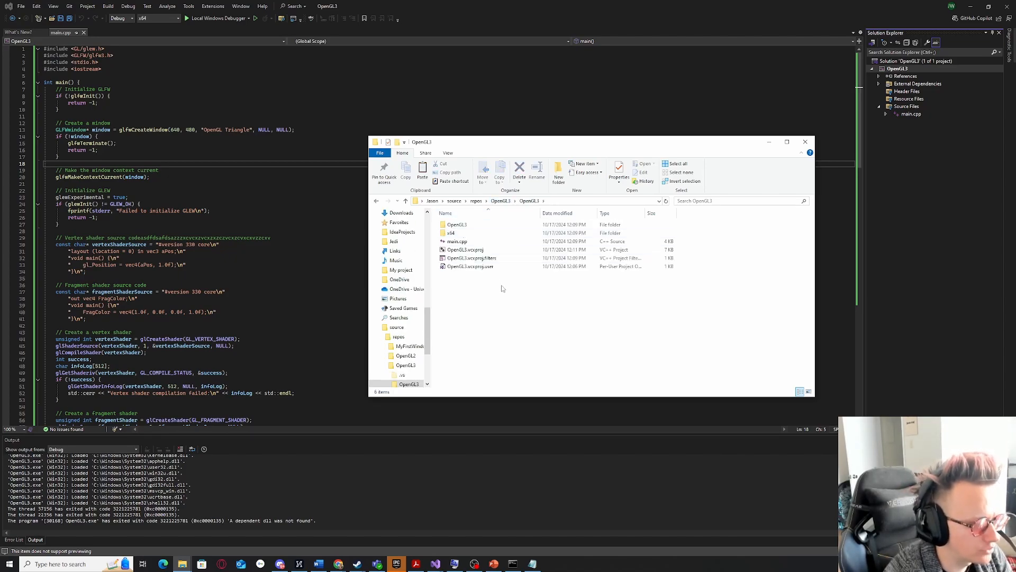
{"action": "left_click", "coordinate": [483, 251]}
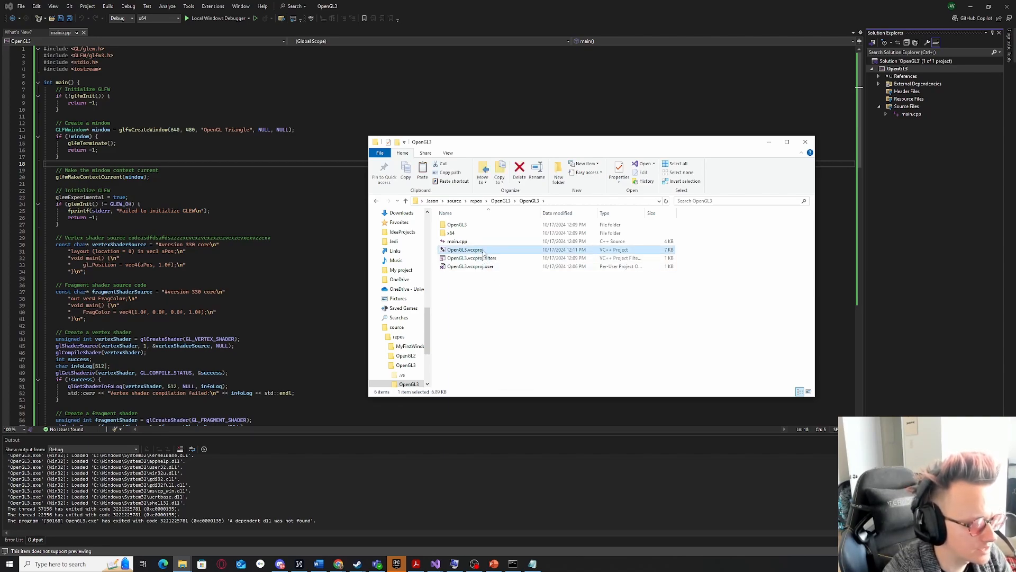
{"action": "left_click", "coordinate": [508, 296]}
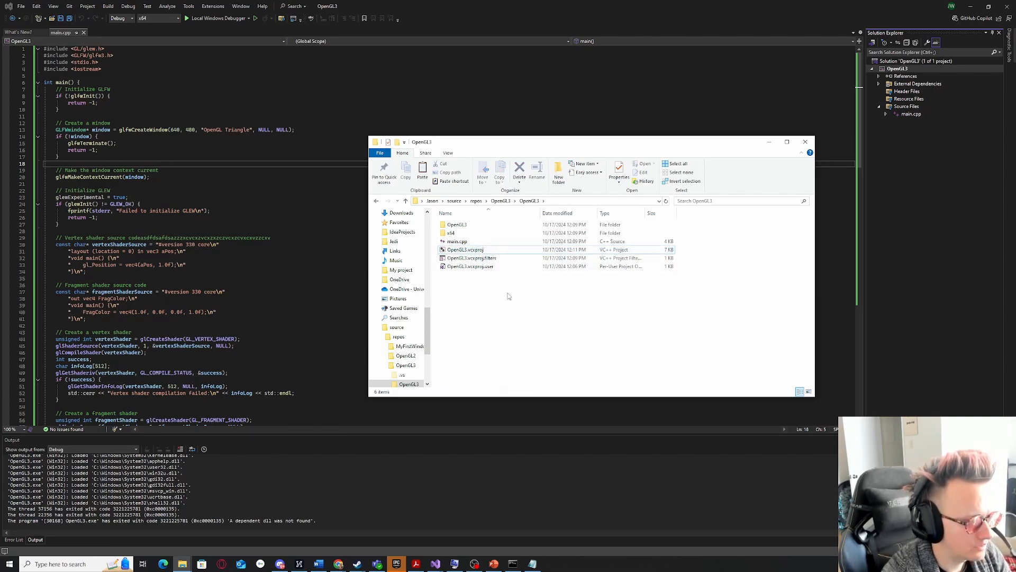
{"action": "key", "text": "ctrl+v"}
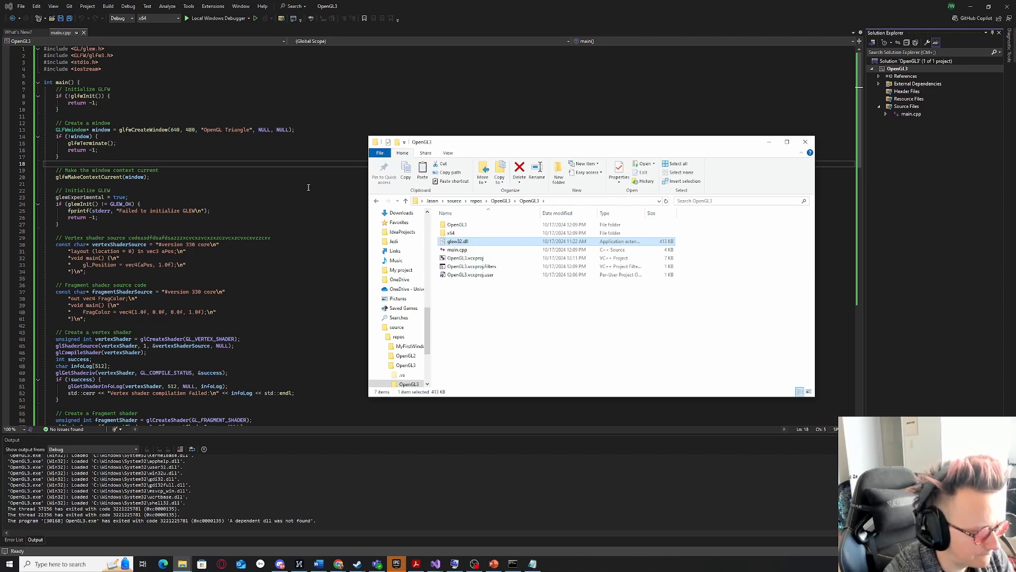
Run the project from Visual Studio with the local debugger, then close the OpenGL Triangle window and the debug console.
{"action": "left_click", "coordinate": [308, 187]}
{"action": "left_click", "coordinate": [213, 18]}
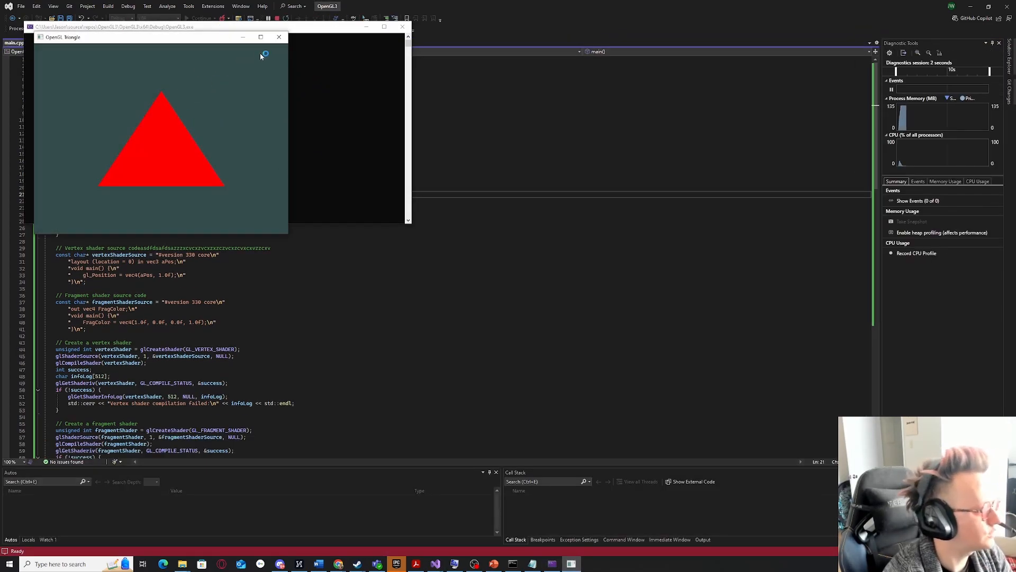
{"action": "left_click", "coordinate": [279, 37]}
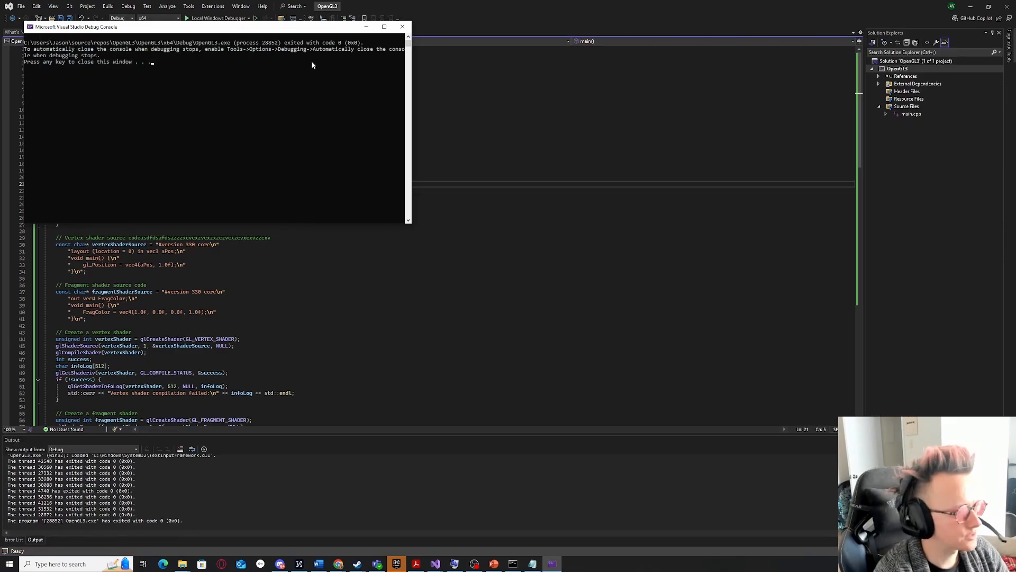
{"action": "left_click", "coordinate": [402, 27]}
{"action": "left_click", "coordinate": [364, 191]}
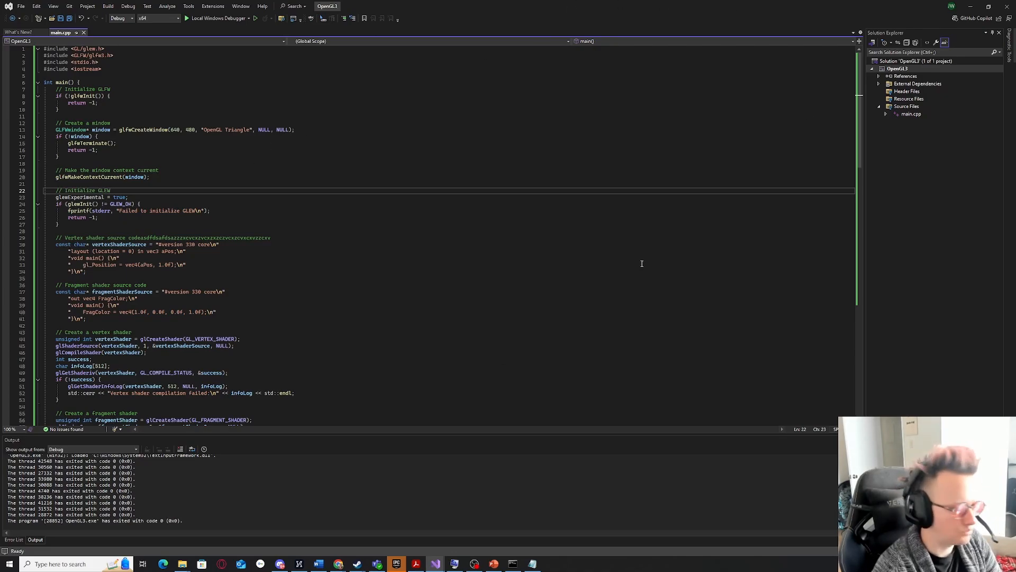
Open a new File Explorer window and go to the GL Working folder in Documents.
{"action": "mouse_move", "coordinate": [182, 564]}
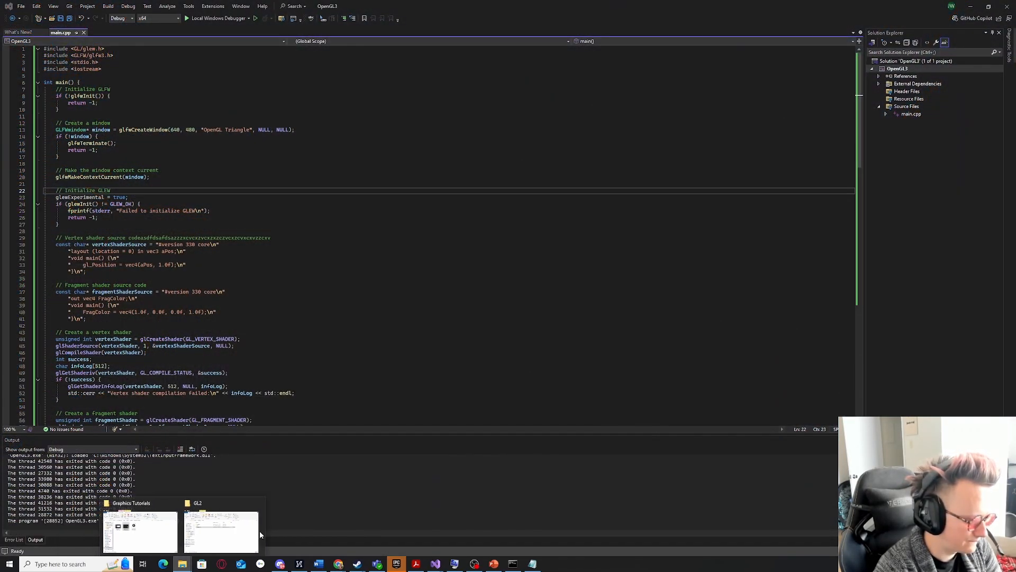
{"action": "mouse_move", "coordinate": [175, 540]}
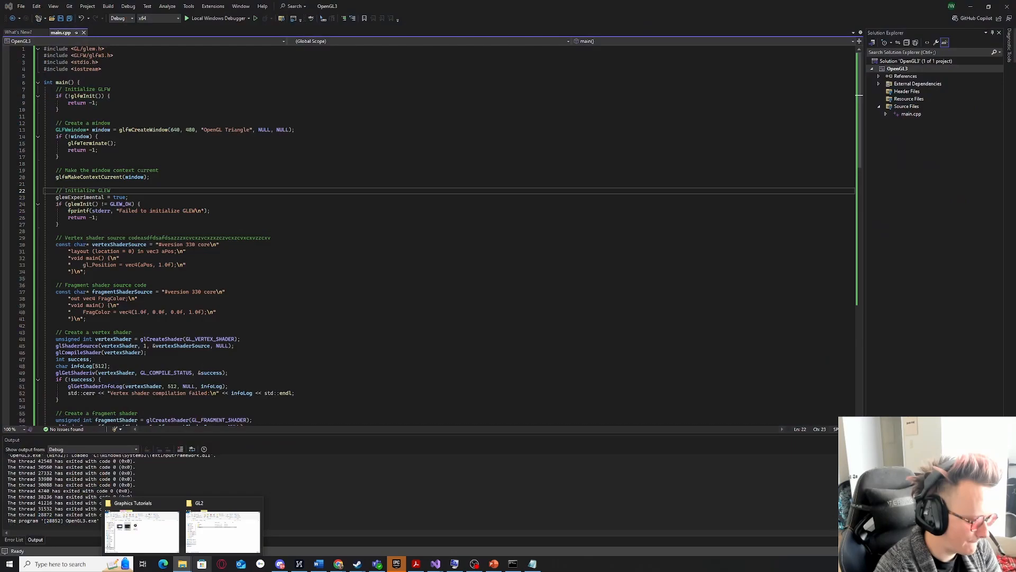
{"action": "middle_click", "coordinate": [182, 564]}
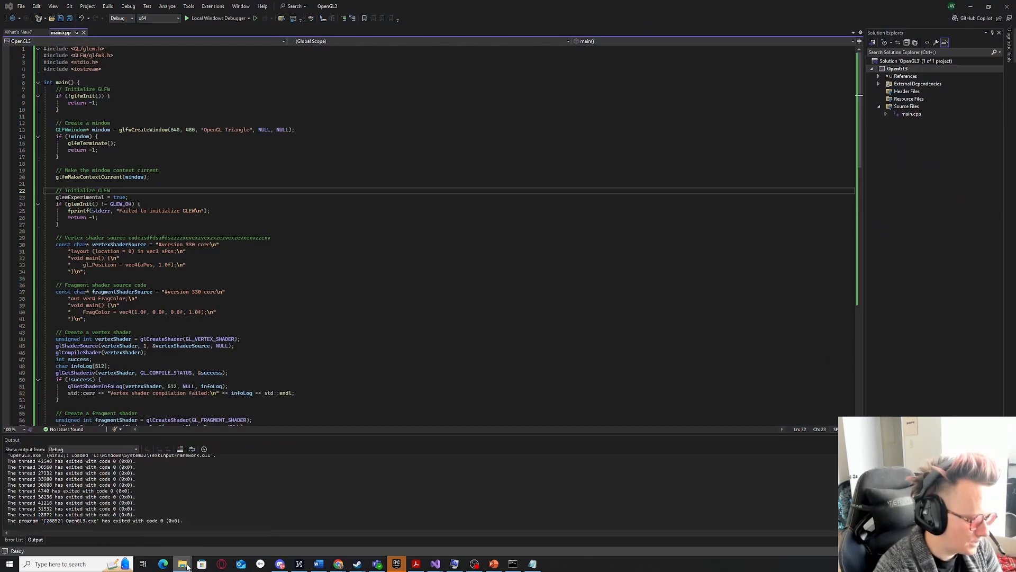
{"action": "left_click", "coordinate": [398, 229]}
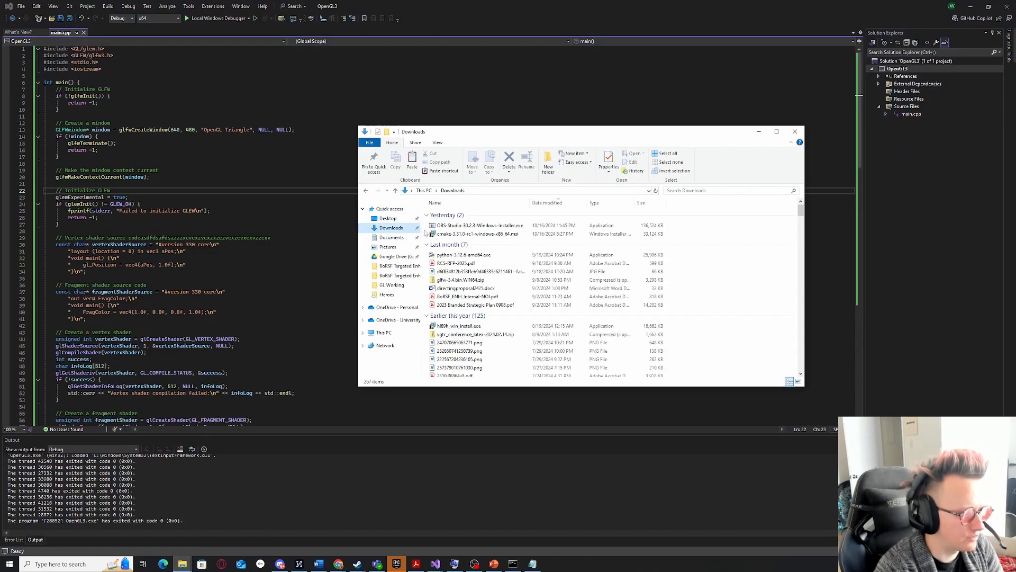
{"action": "left_click", "coordinate": [396, 237]}
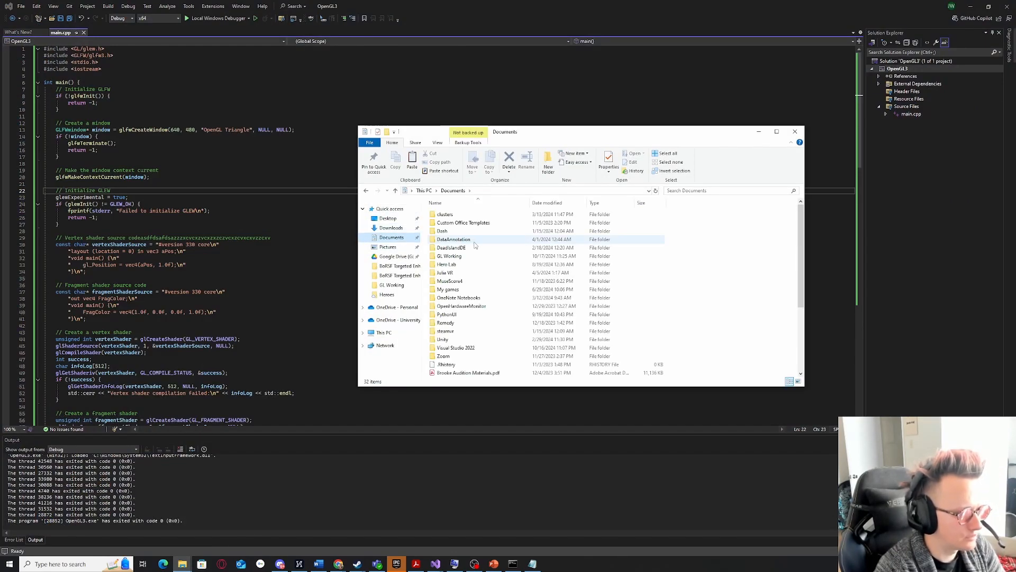
{"action": "left_click", "coordinate": [475, 240]}
{"action": "key", "text": "Down"}
{"action": "key", "text": "Down"}
{"action": "key", "text": "Down"}
{"action": "key", "text": "Down"}
{"action": "key", "text": "Down"}
{"action": "key", "text": "Down"}
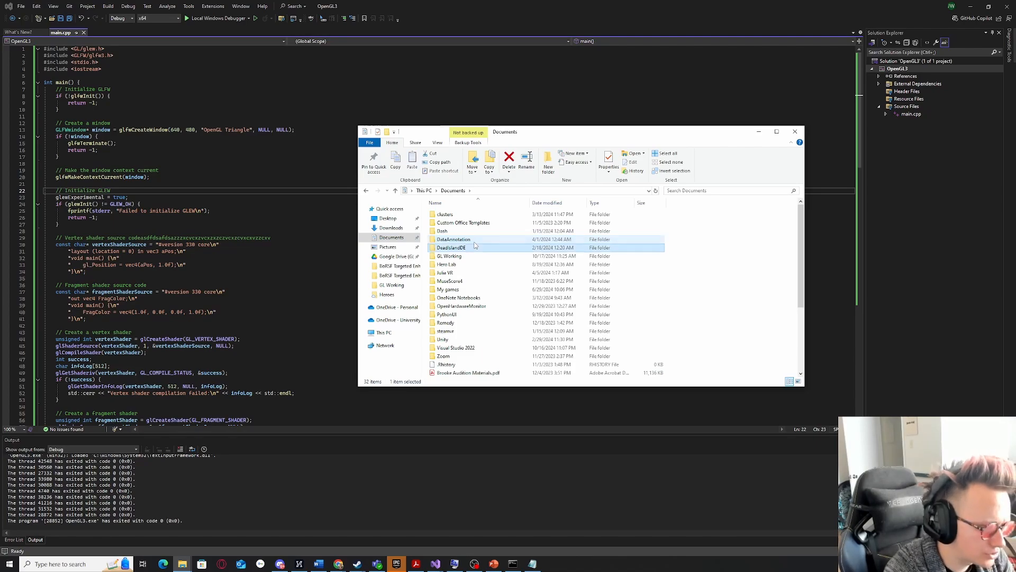
{"action": "key", "text": "Up"}
{"action": "key", "text": "Up"}
{"action": "key", "text": "Up"}
{"action": "key", "text": "Up"}
{"action": "key", "text": "Up"}
{"action": "key", "text": "Down"}
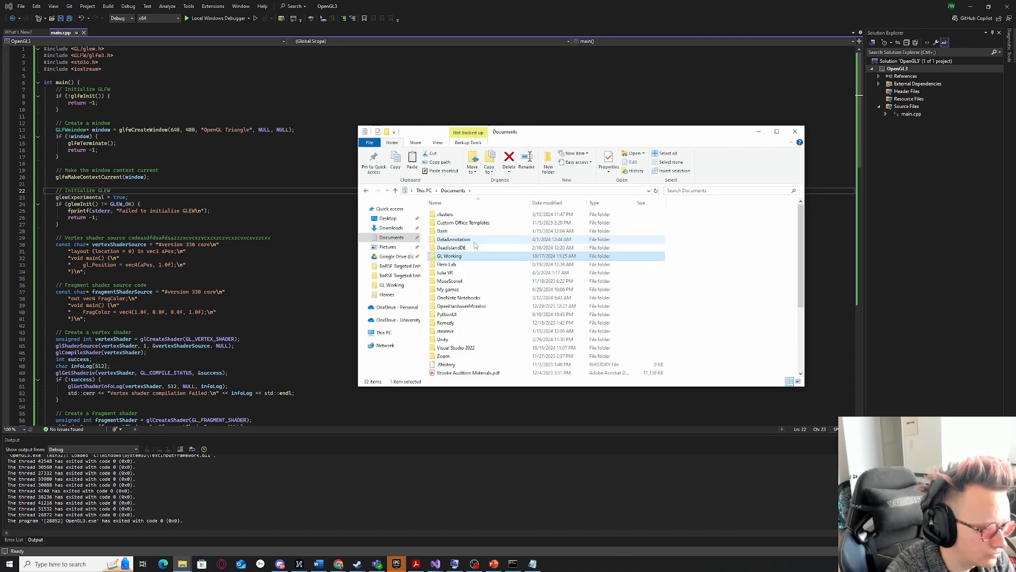
{"action": "key", "text": "Return"}
Extract all of Example Code.zip into the GL Working folder and close the archive's window.
{"action": "double_click", "coordinate": [469, 256]}
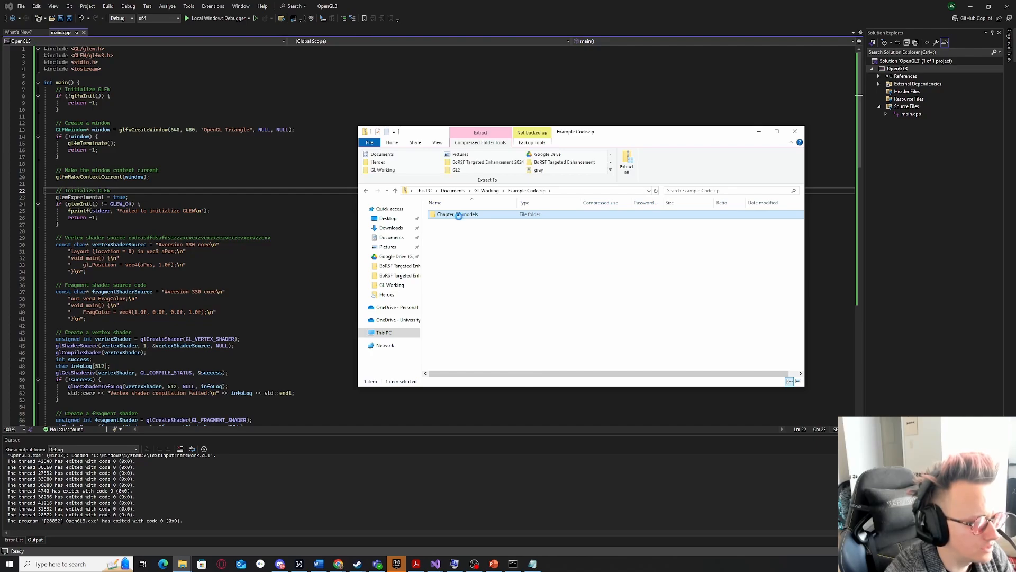
{"action": "double_click", "coordinate": [456, 214]}
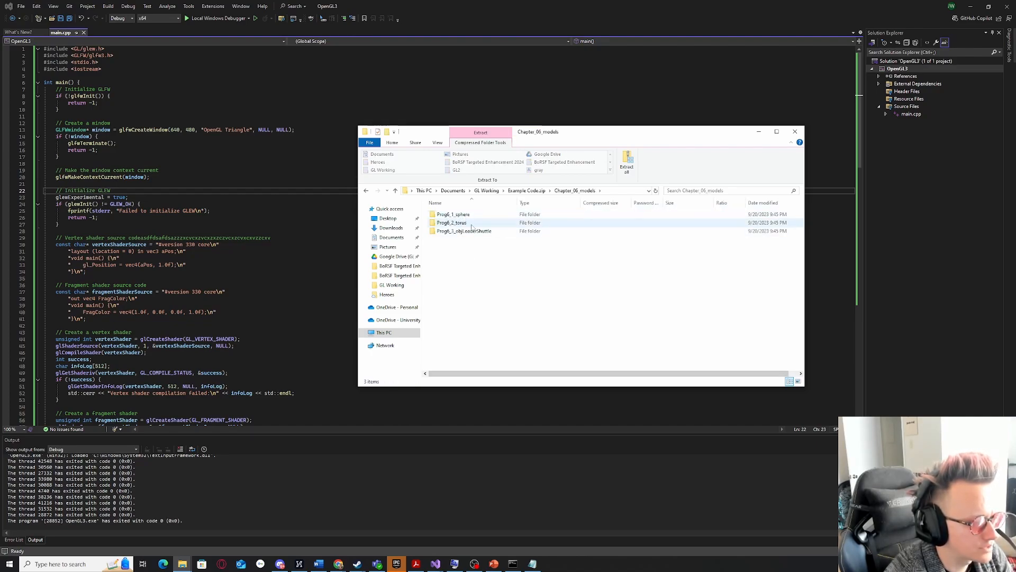
{"action": "key", "text": "BackSpace"}
{"action": "key", "text": "BackSpace"}
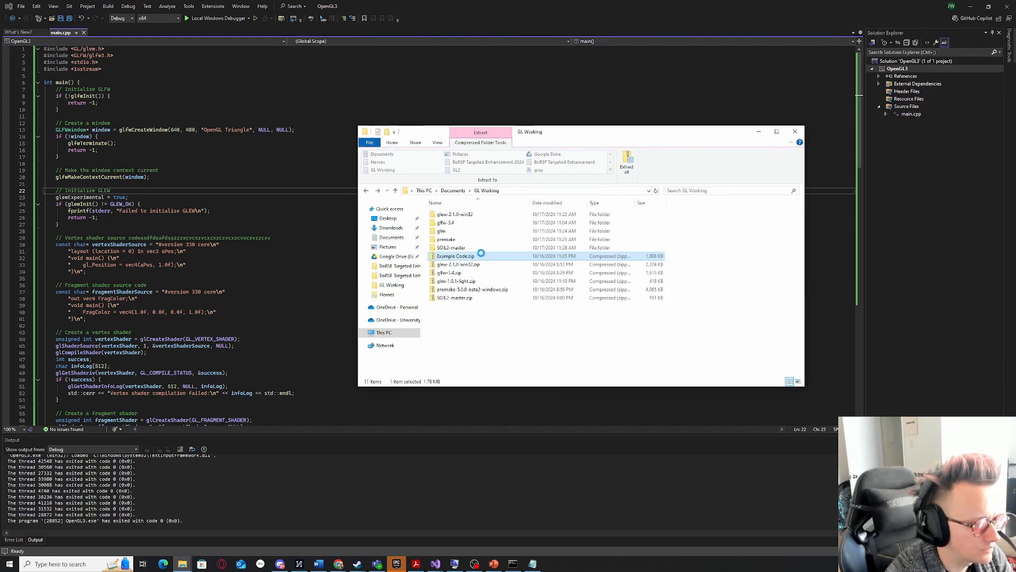
{"action": "key", "text": "Return"}
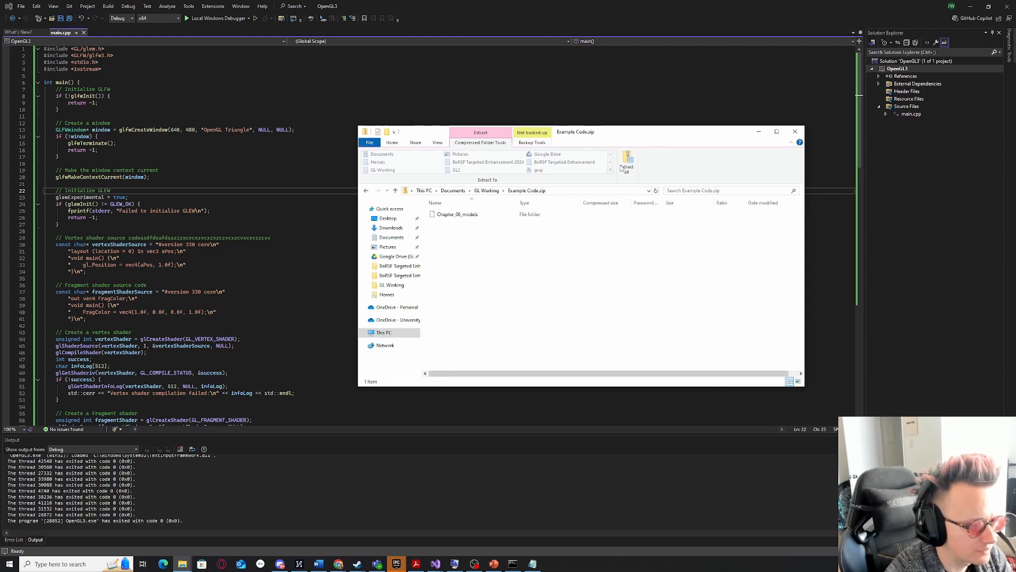
{"action": "left_click", "coordinate": [626, 163]}
{"action": "left_click", "coordinate": [579, 359]}
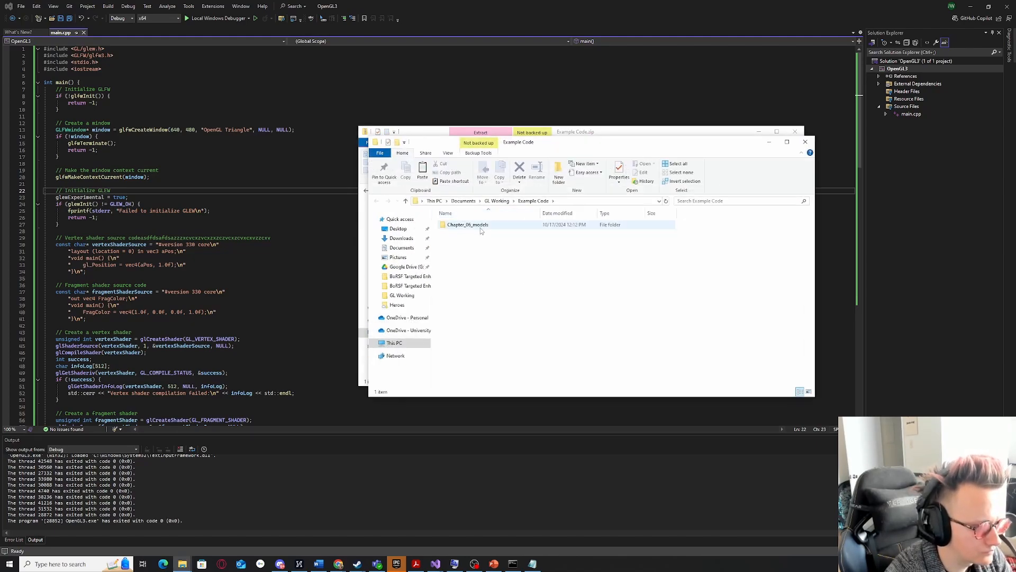
{"action": "left_click", "coordinate": [794, 131]}
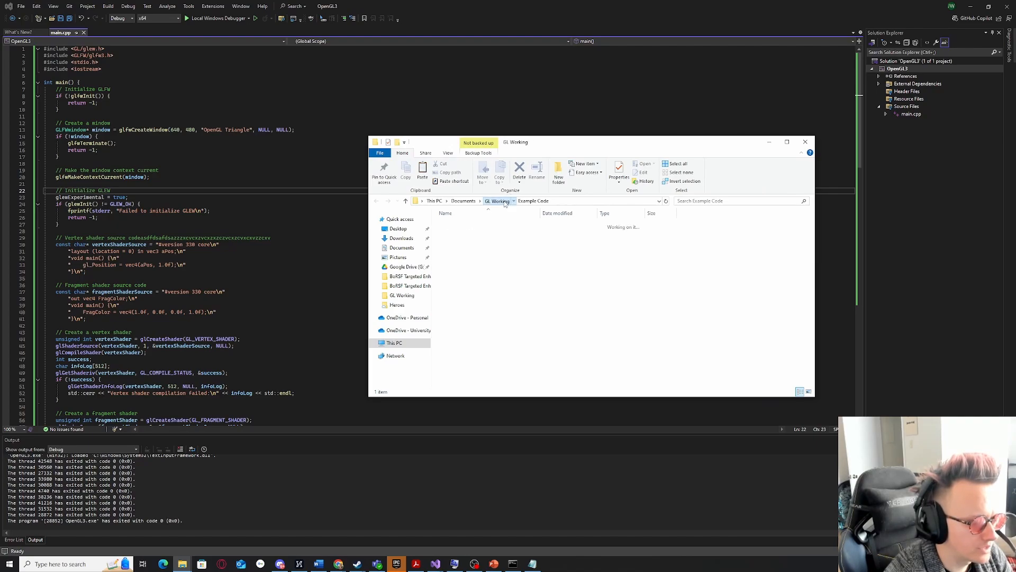
Open the Prog6_2_torus folder inside the extracted Example Code folder's Chapter_06_models.
{"action": "left_click", "coordinate": [496, 201]}
{"action": "double_click", "coordinate": [462, 225]}
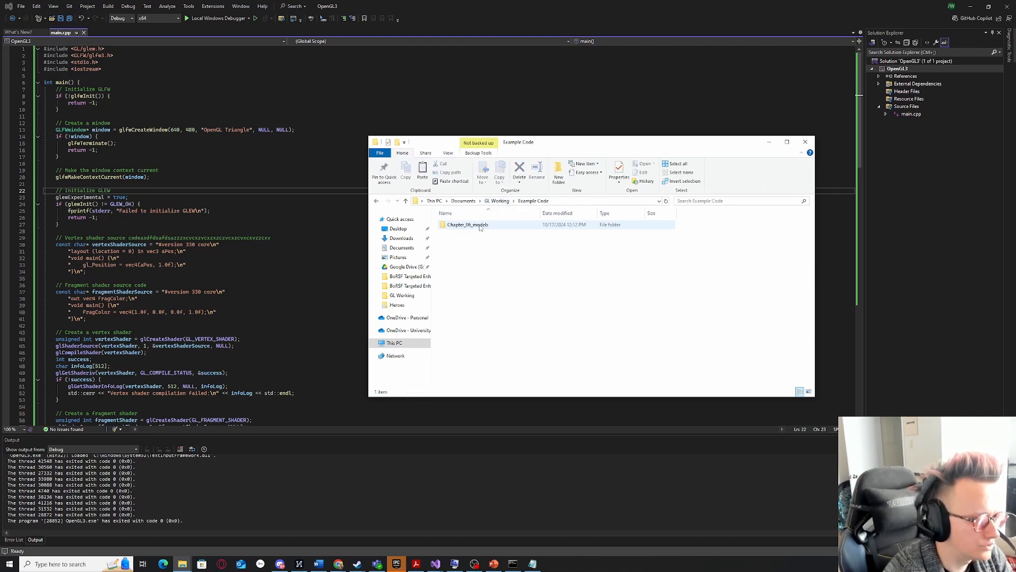
{"action": "double_click", "coordinate": [479, 225]}
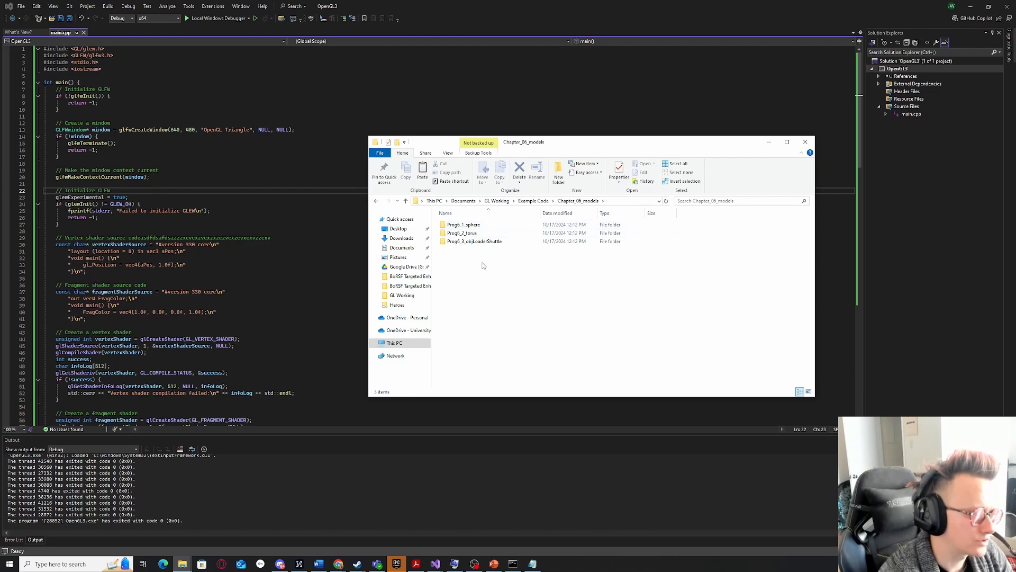
{"action": "double_click", "coordinate": [474, 234]}
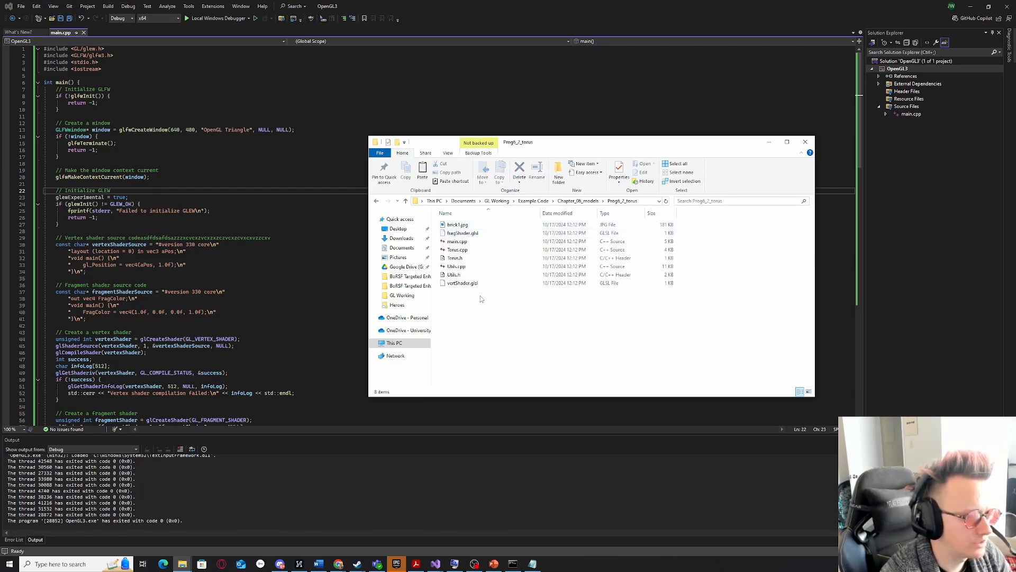
{"action": "left_click_drag", "start_coordinate": [482, 307], "coordinate": [453, 218]}
{"action": "left_click", "coordinate": [532, 363]}
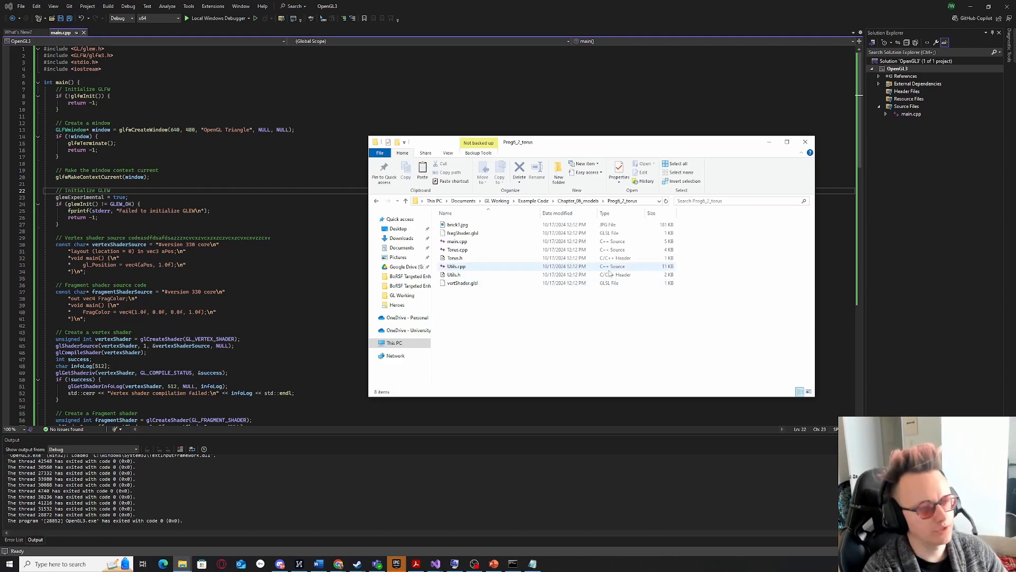
Open the OpenGL3 project's folder in File Explorer from Visual Studio and move its window aside.
{"action": "left_click", "coordinate": [898, 70]}
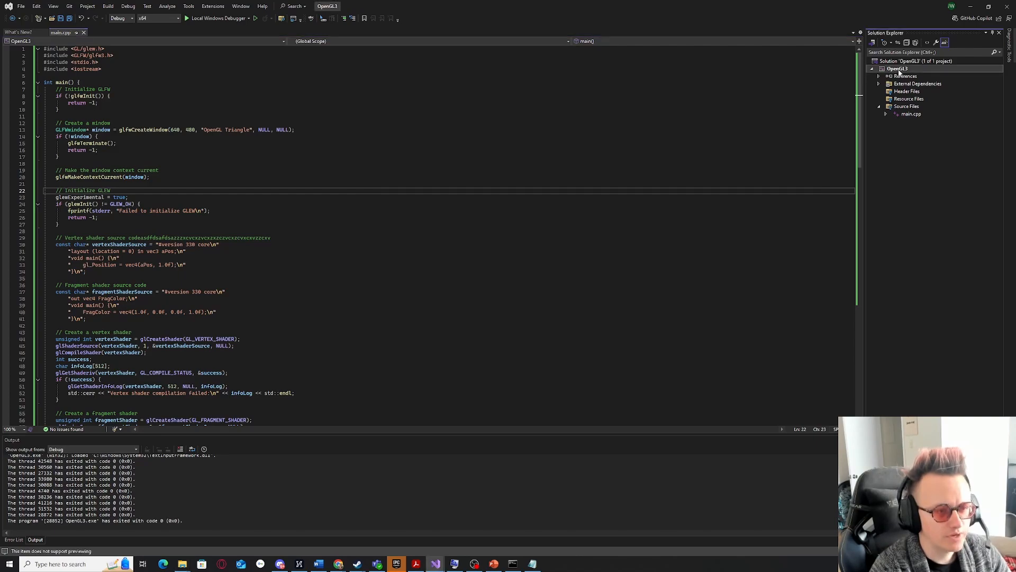
{"action": "right_click", "coordinate": [899, 70]}
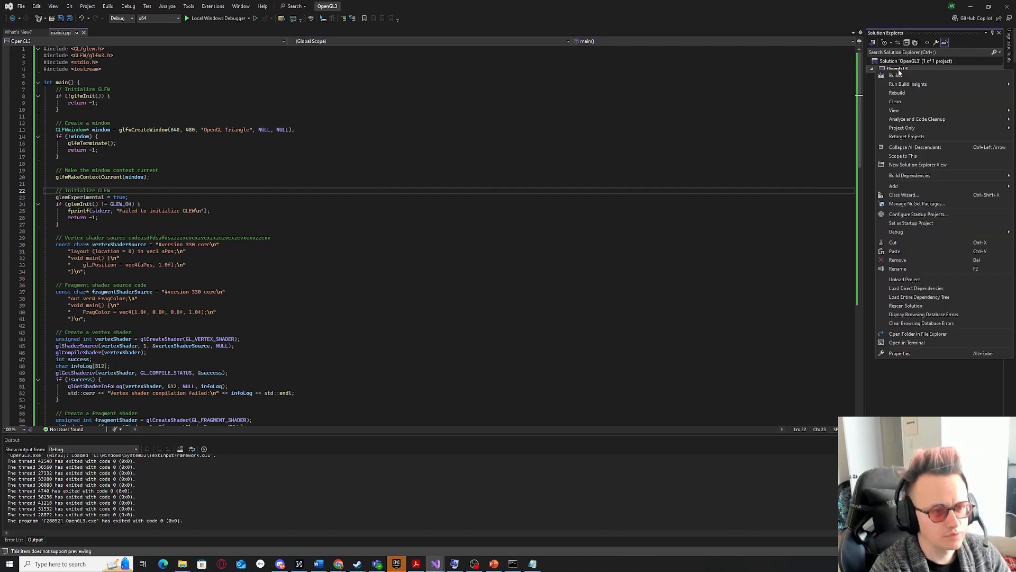
{"action": "left_click", "coordinate": [909, 333]}
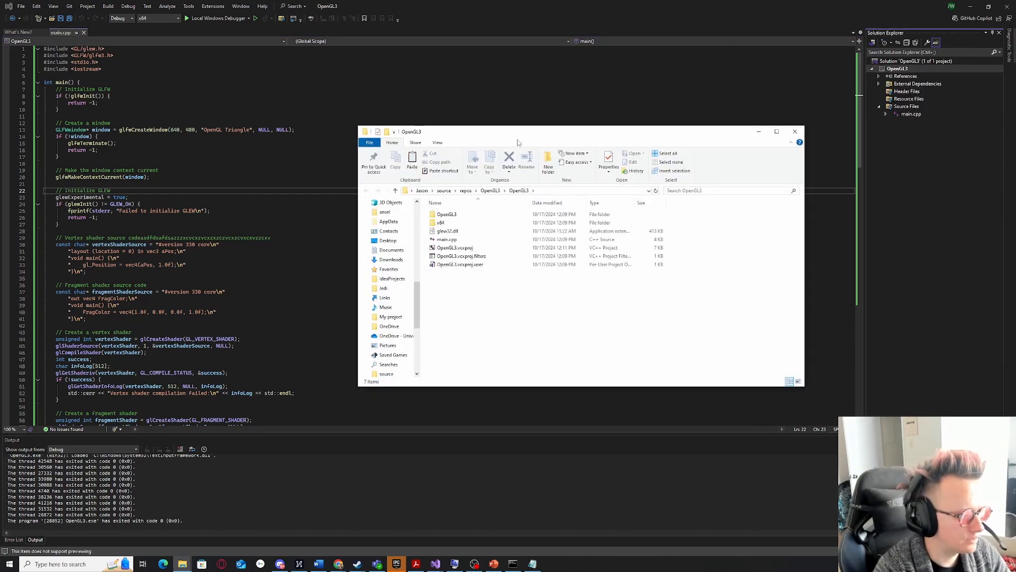
{"action": "left_click_drag", "start_coordinate": [518, 131], "coordinate": [321, 124]}
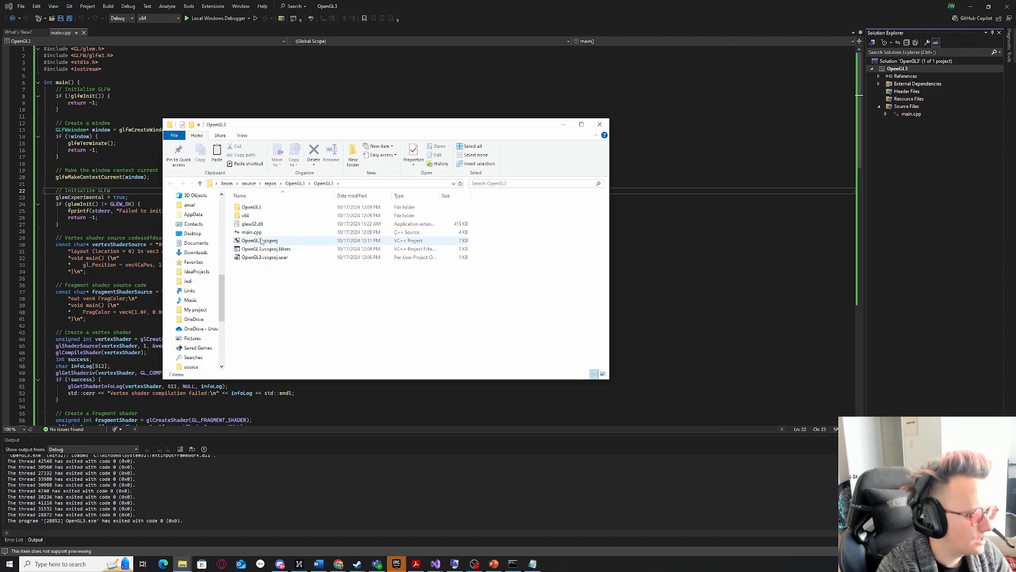
Close main.cpp in the Visual Studio editor and delete the main.cpp file from the OpenGL3 project folder.
{"action": "left_click", "coordinate": [79, 77]}
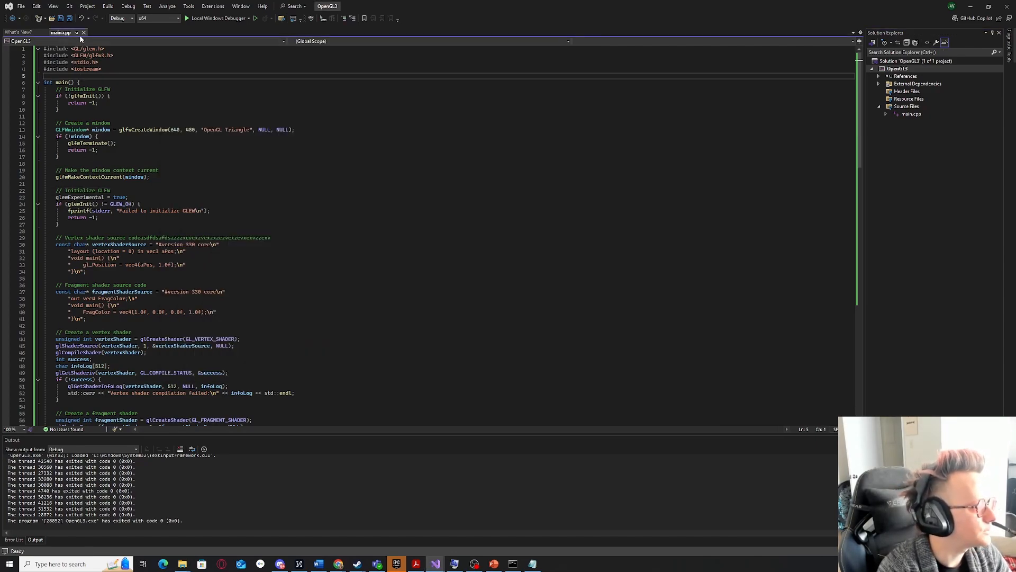
{"action": "left_click", "coordinate": [84, 33]}
{"action": "key", "text": "alt+Tab"}
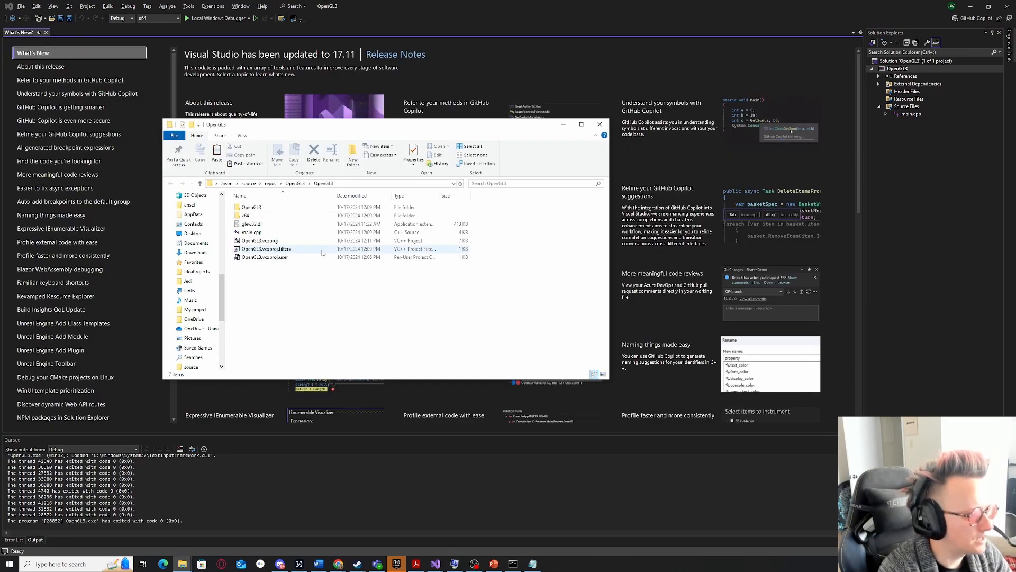
{"action": "left_click", "coordinate": [299, 234]}
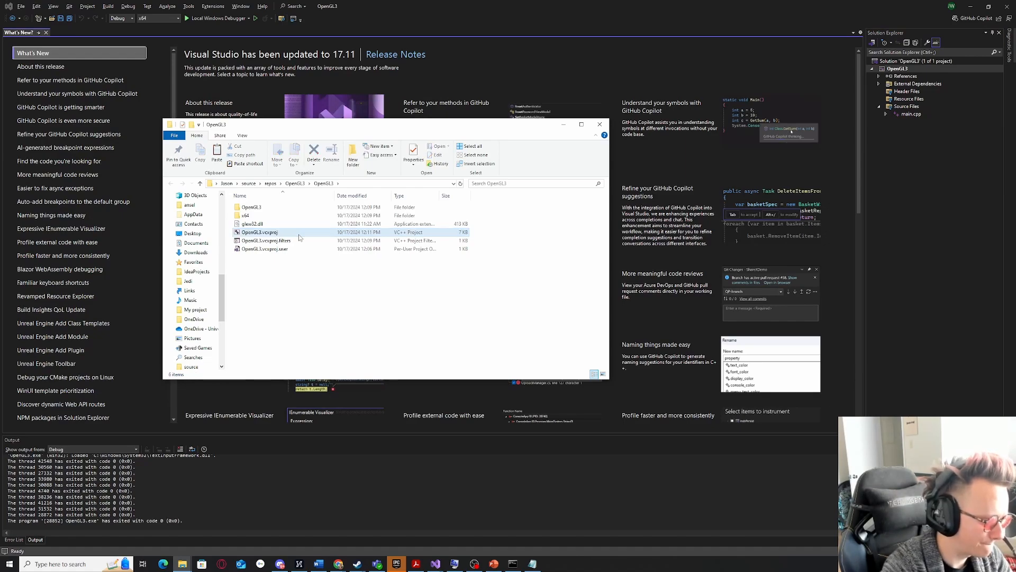
Place the two folder windows side by side and copy all Prog6_2_torus files into the OpenGL3 project folder.
{"action": "key", "text": "alt+Tab"}
{"action": "left_click", "coordinate": [587, 162]}
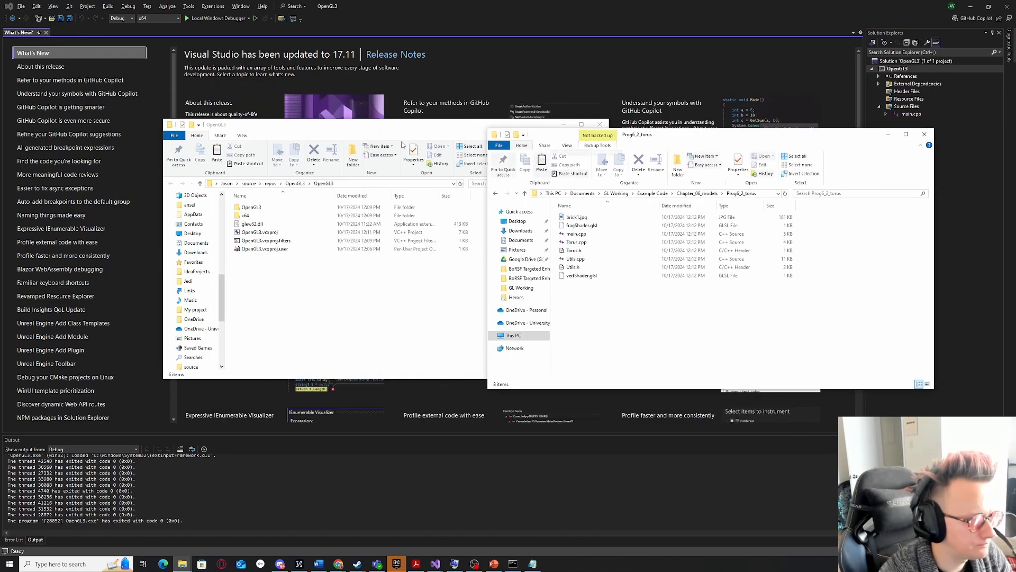
{"action": "left_click_drag", "start_coordinate": [396, 127], "coordinate": [275, 135]}
{"action": "left_click", "coordinate": [720, 283]}
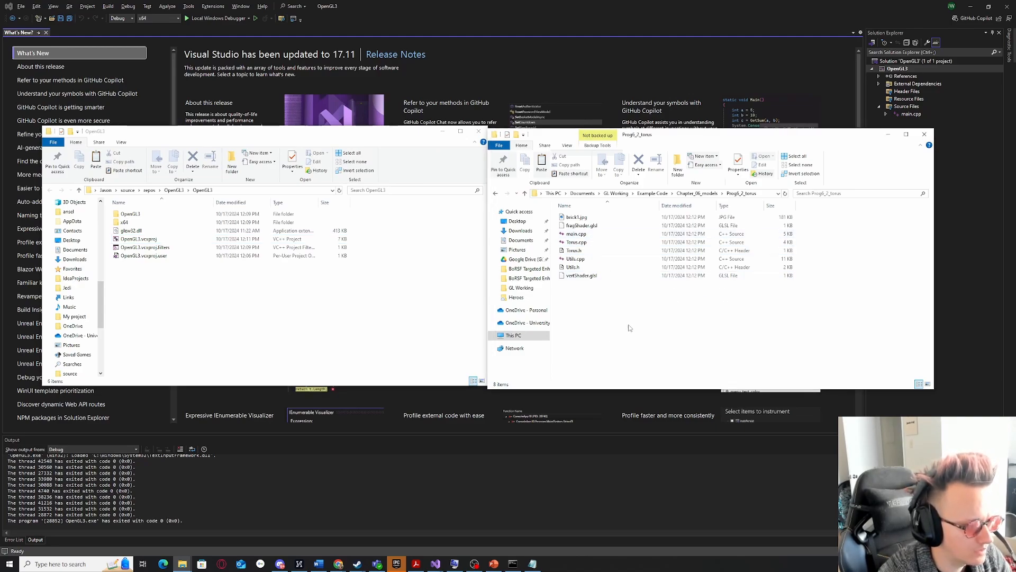
{"action": "left_click_drag", "start_coordinate": [630, 332], "coordinate": [580, 219]}
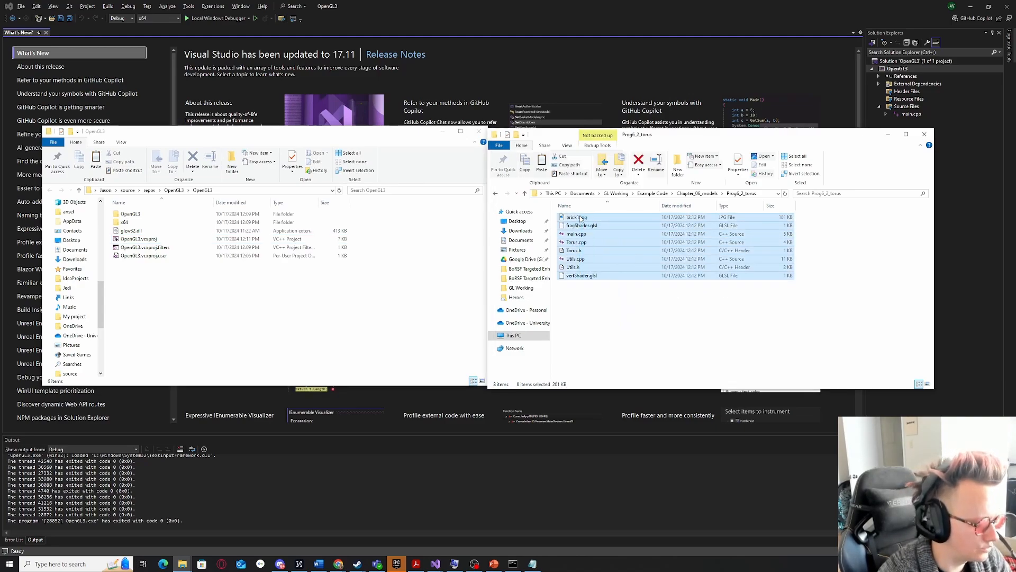
{"action": "left_click", "coordinate": [304, 325]}
{"action": "key", "text": "ctrl+v"}
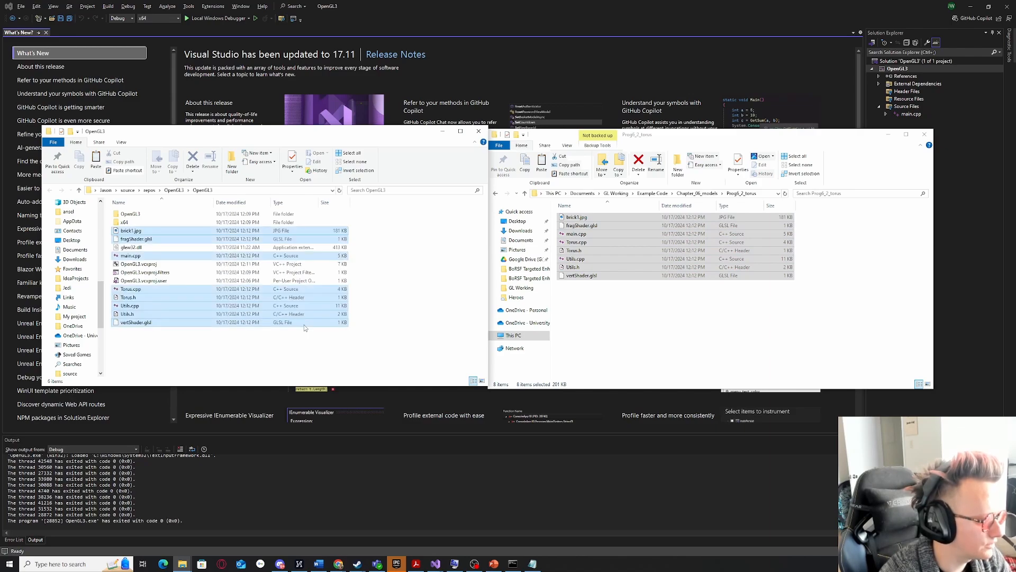
{"action": "left_click", "coordinate": [171, 337]}
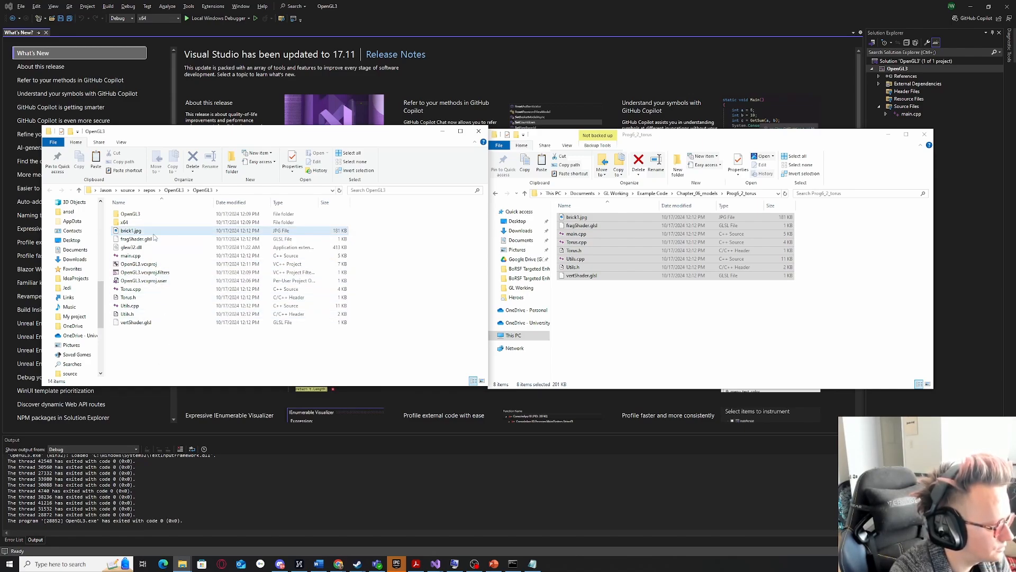
Return to Visual Studio, open the project's replaced main.cpp, and review its include directives and the code below.
{"action": "left_click", "coordinate": [491, 4]}
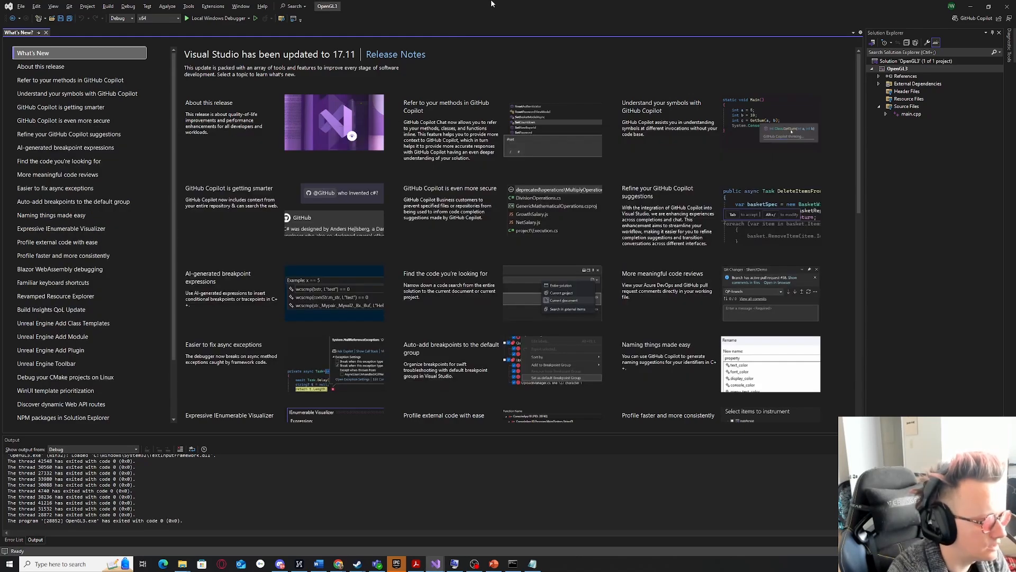
{"action": "double_click", "coordinate": [917, 115]}
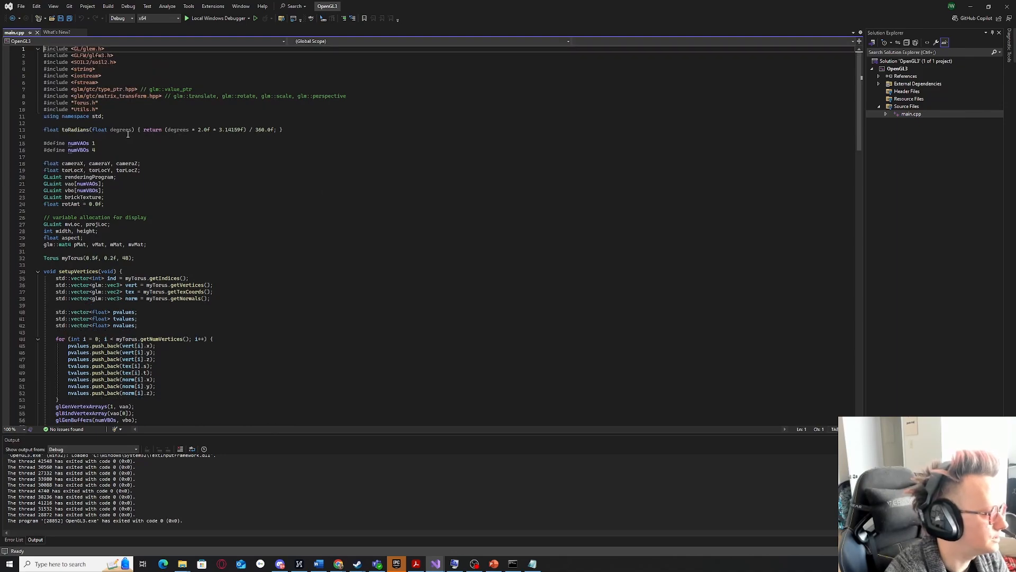
{"action": "mouse_move", "coordinate": [109, 109]}
{"action": "left_mouse_down"}
{"action": "mouse_move", "coordinate": [45, 51]}
{"action": "mouse_move", "coordinate": [104, 111]}
{"action": "left_mouse_up"}
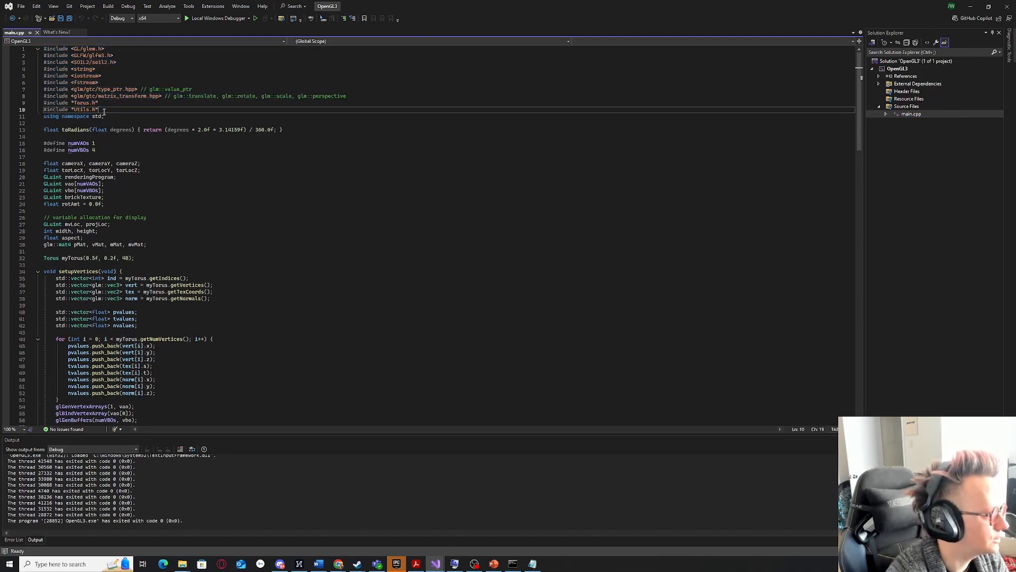
{"action": "left_click", "coordinate": [126, 62]}
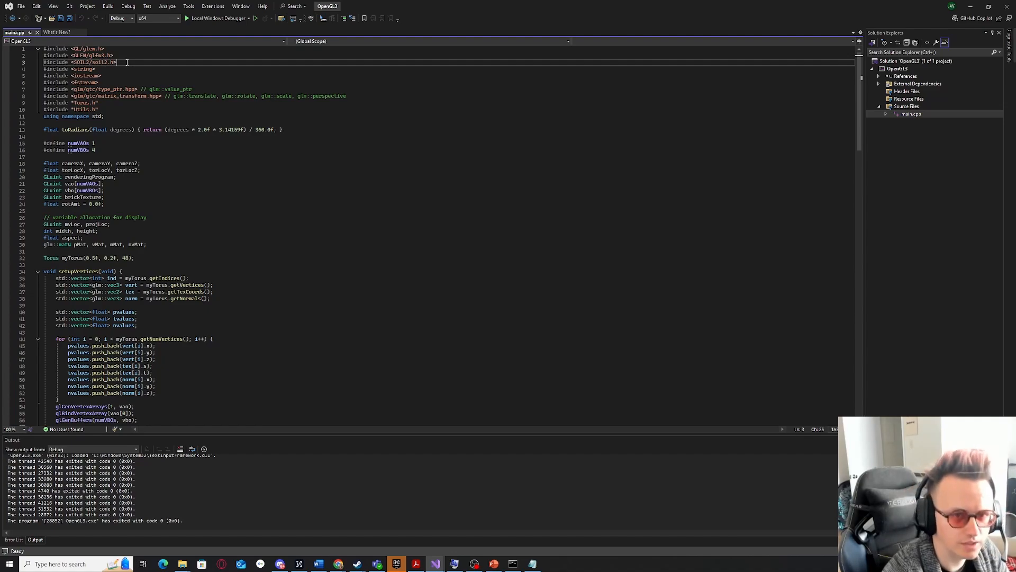
{"action": "left_click", "coordinate": [98, 55]}
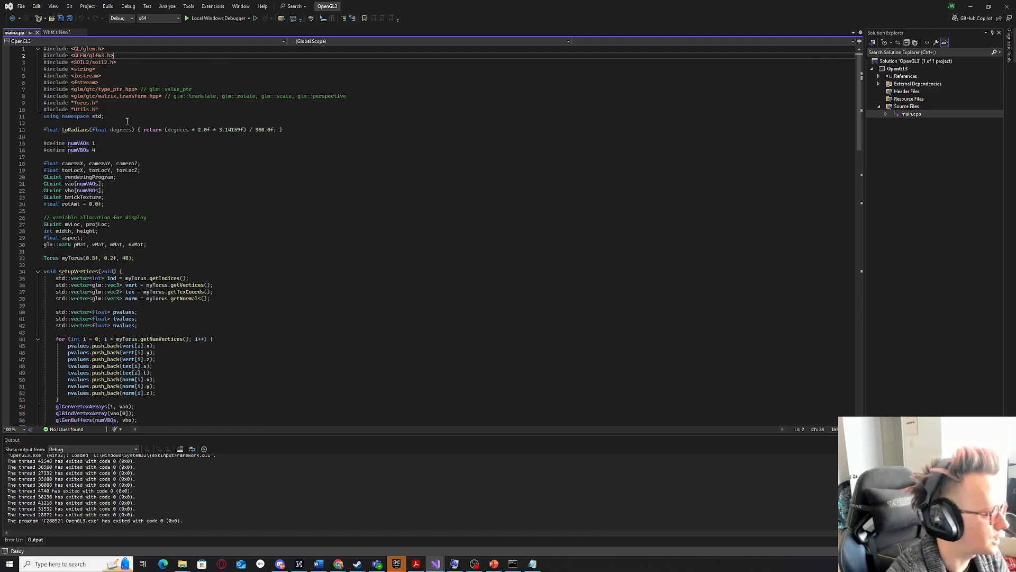
{"action": "scroll", "coordinate": [126, 128], "scroll_direction": "down", "scroll_amount": 4}
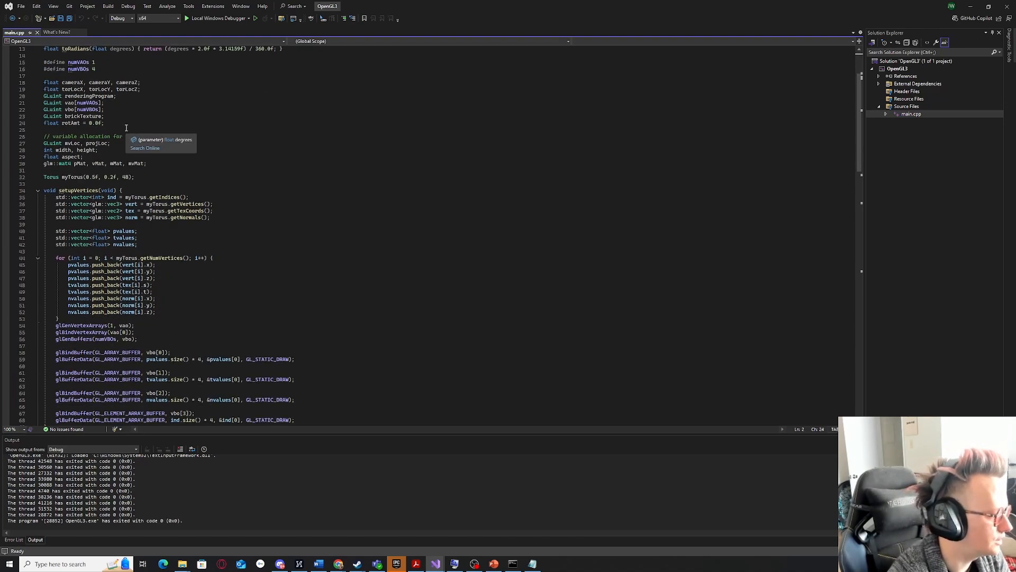
Look through main.cpp, build and run the project, decline running the last successful build, and review the reported errors.
{"action": "scroll", "coordinate": [126, 128], "scroll_direction": "down", "scroll_amount": 20}
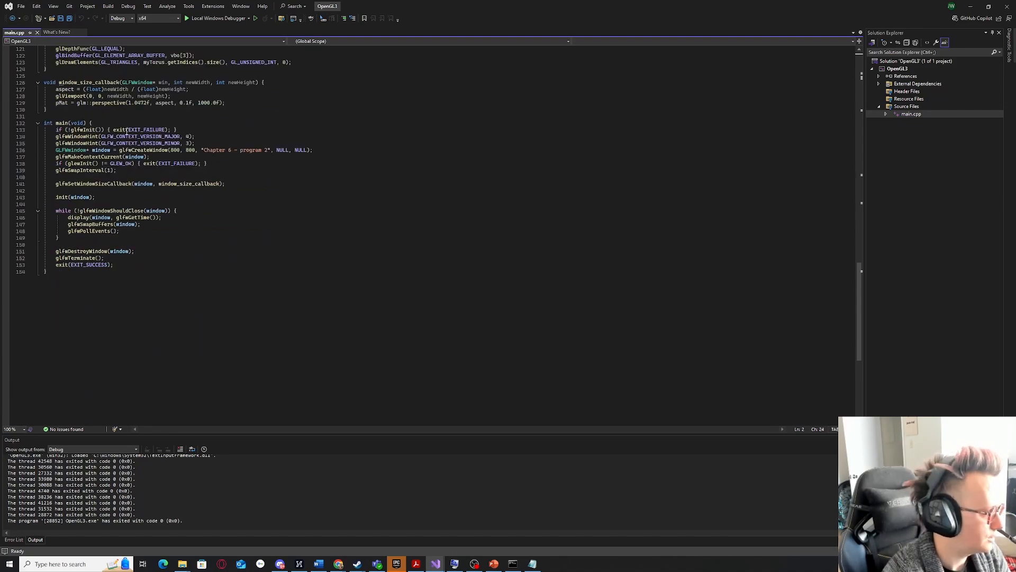
{"action": "scroll", "coordinate": [126, 130], "scroll_direction": "up", "scroll_amount": 20}
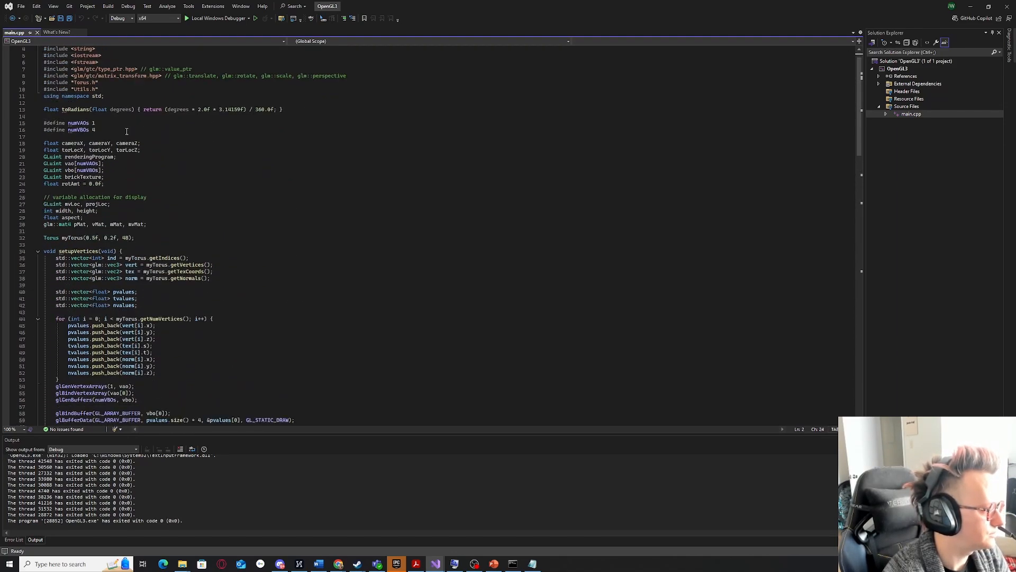
{"action": "scroll", "coordinate": [127, 131], "scroll_direction": "up", "scroll_amount": 1}
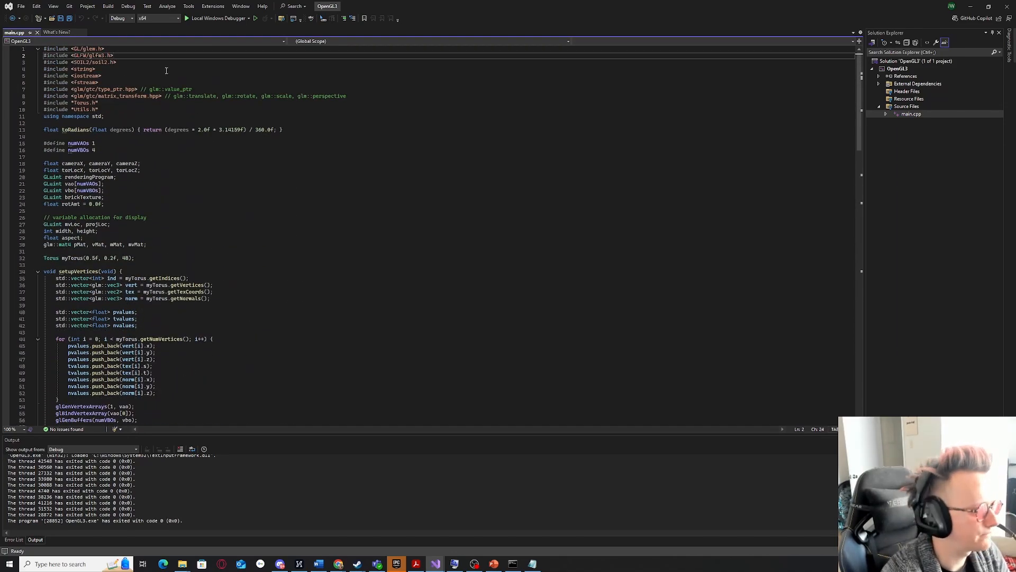
{"action": "left_click", "coordinate": [194, 18]}
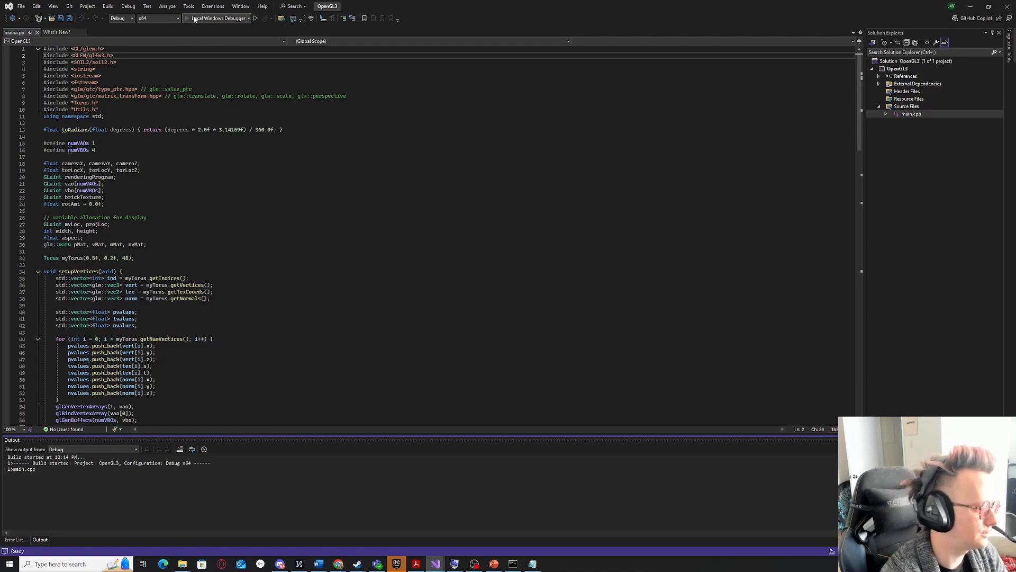
{"action": "left_click", "coordinate": [562, 288]}
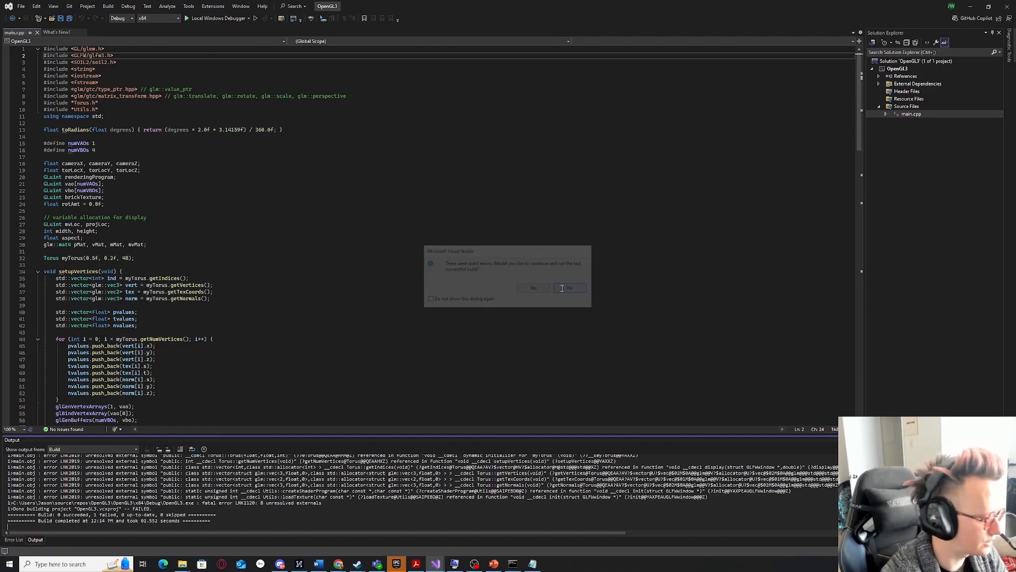
{"action": "scroll", "coordinate": [121, 490], "scroll_direction": "down", "scroll_amount": 2}
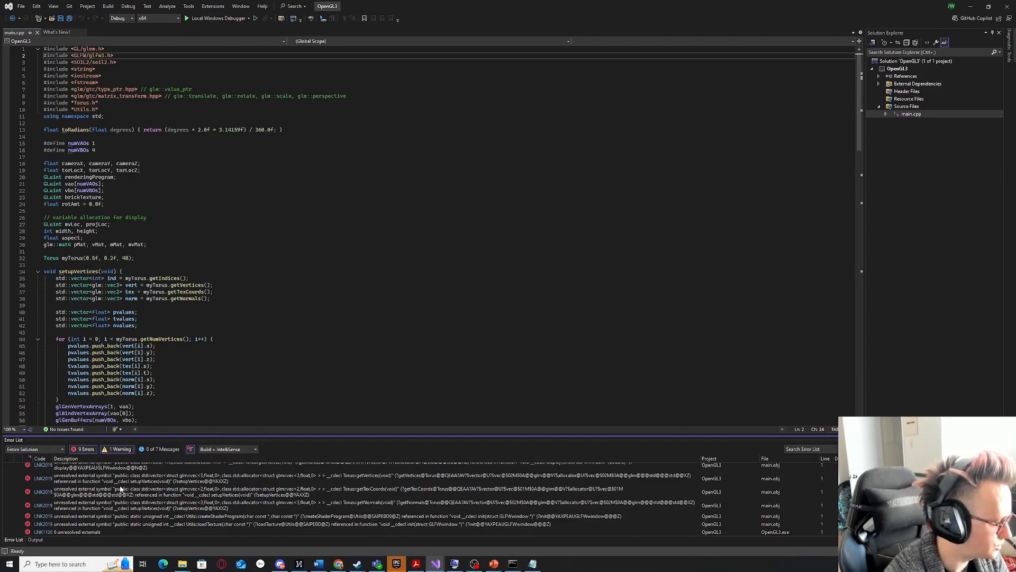
{"action": "scroll", "coordinate": [121, 490], "scroll_direction": "up", "scroll_amount": 2}
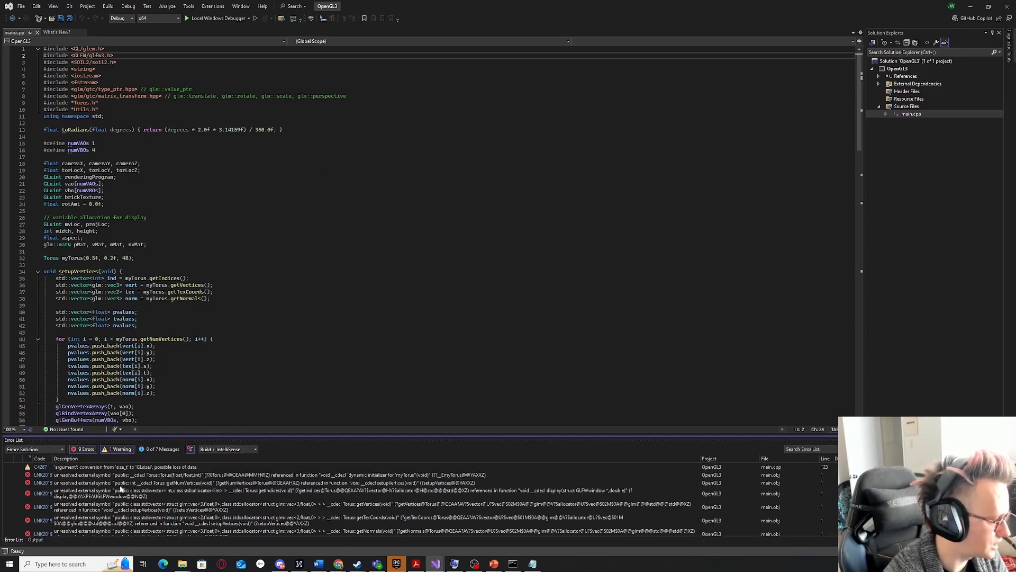
{"action": "left_click", "coordinate": [390, 253]}
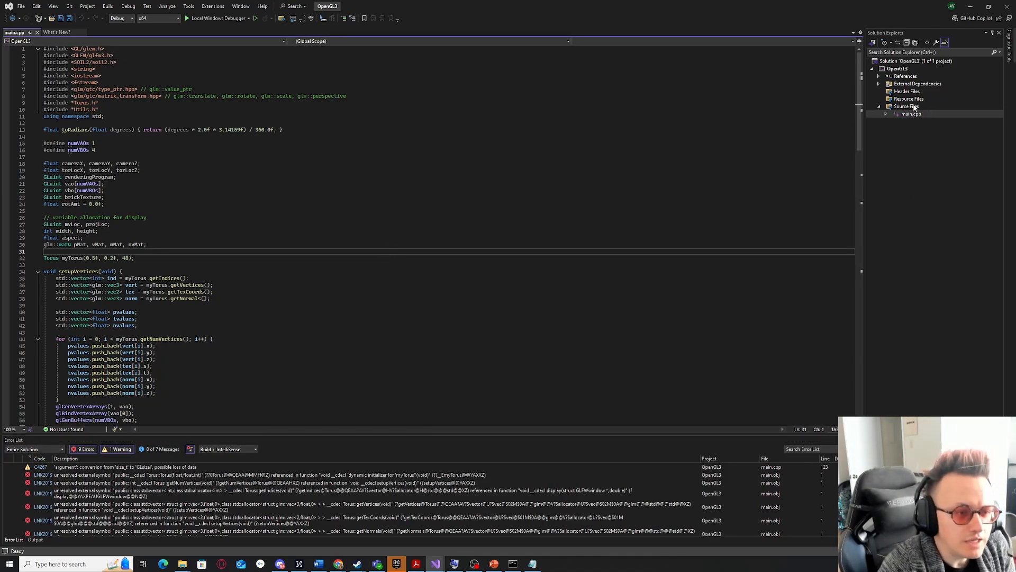
Check the OpenGL3 folder in File Explorer and add the existing brick1.jpg, fragShader.glsl, Torus.cpp, Utils.cpp and vertShader.glsl to the Visual Studio project's Source Files.
{"action": "left_click", "coordinate": [182, 565]}
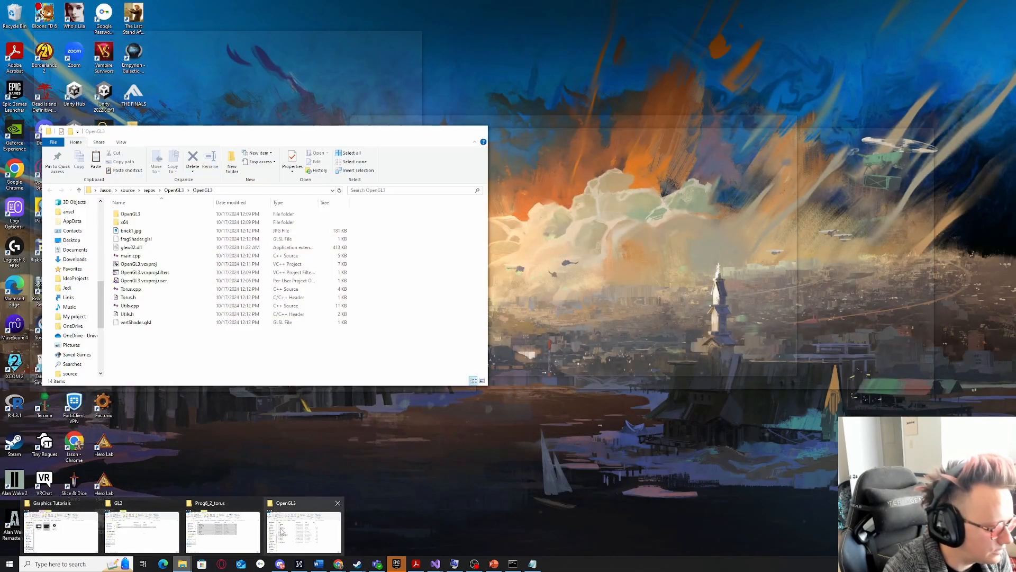
{"action": "left_click", "coordinate": [282, 531]}
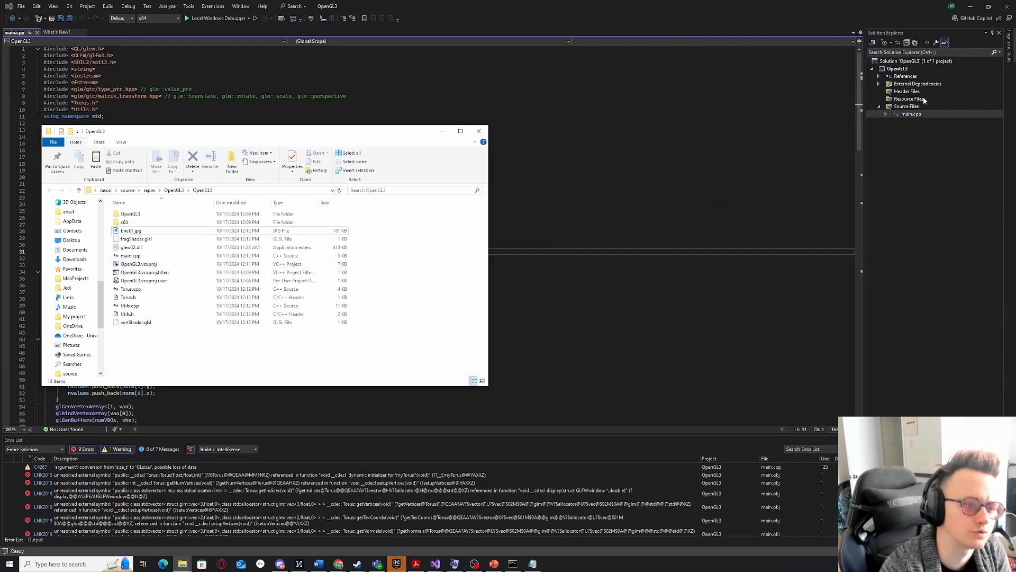
{"action": "left_click", "coordinate": [909, 108]}
{"action": "right_click", "coordinate": [910, 108]}
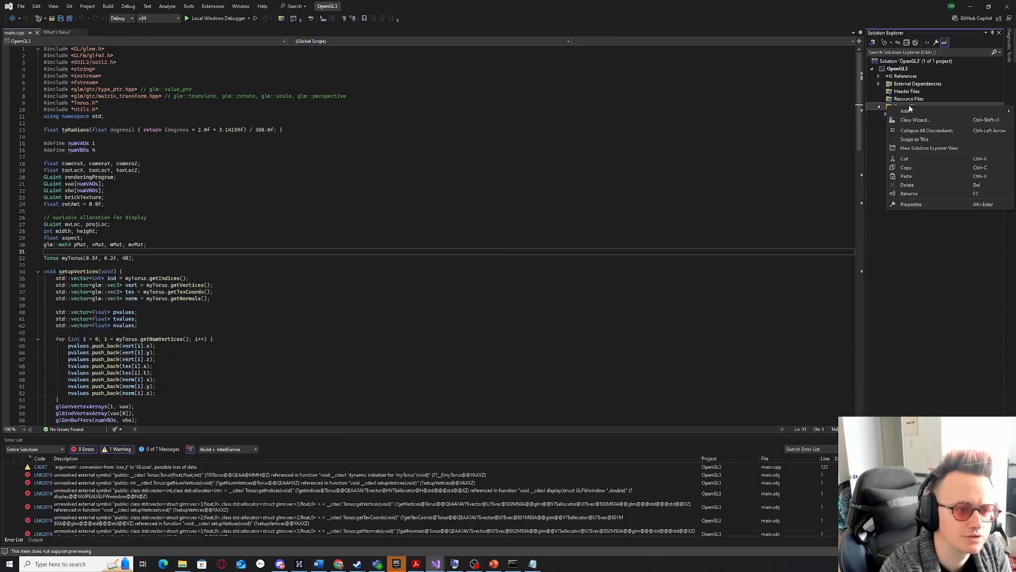
{"action": "mouse_move", "coordinate": [906, 111]}
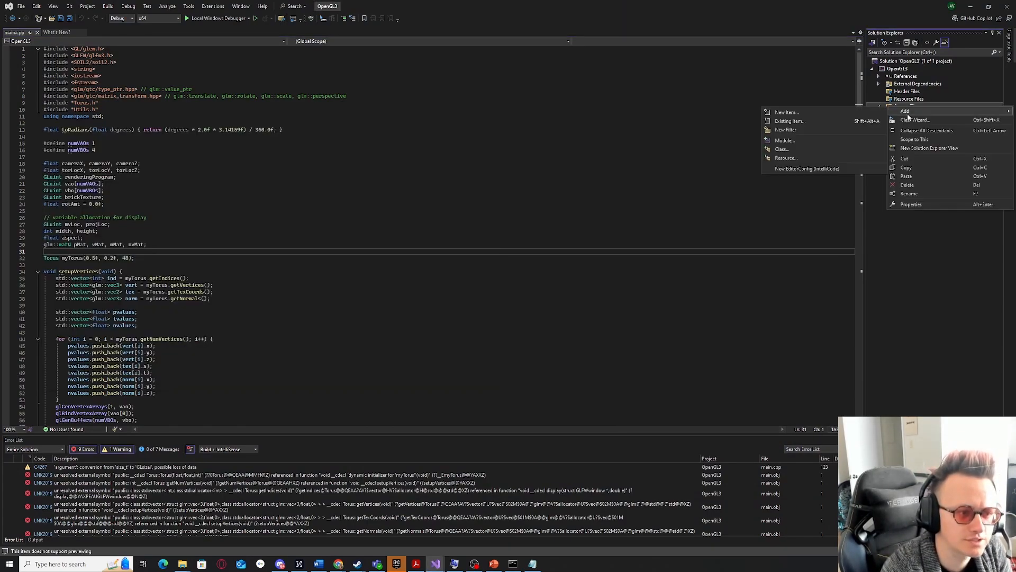
{"action": "left_click", "coordinate": [827, 122]}
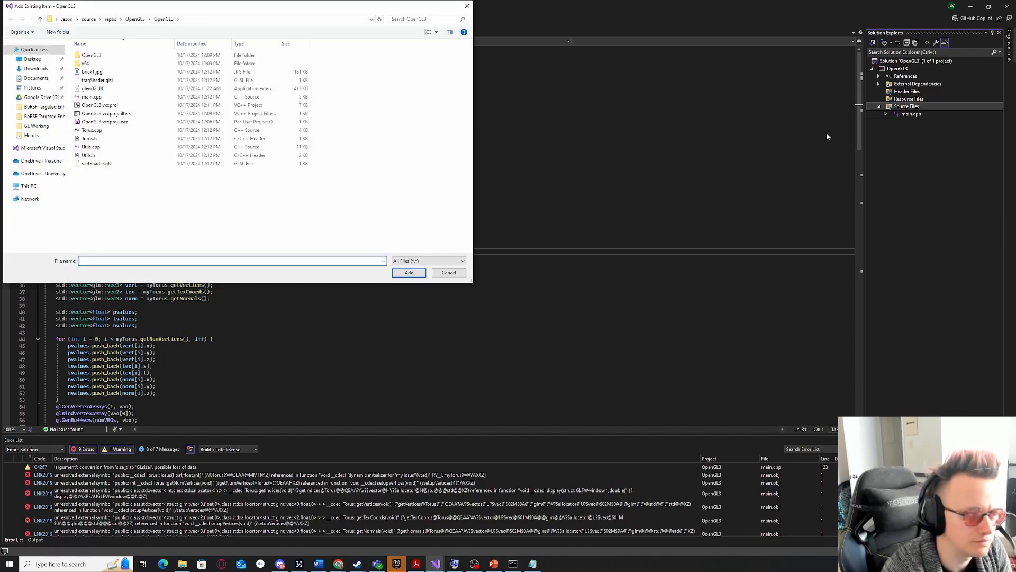
{"action": "left_click", "coordinate": [100, 163]}
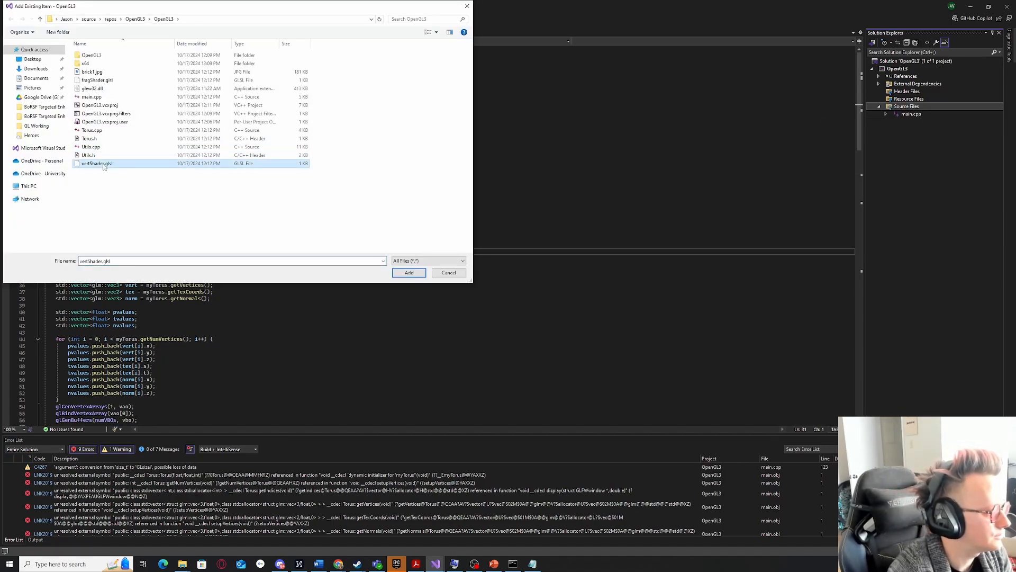
{"action": "left_click", "coordinate": [96, 148], "text": "ctrl"}
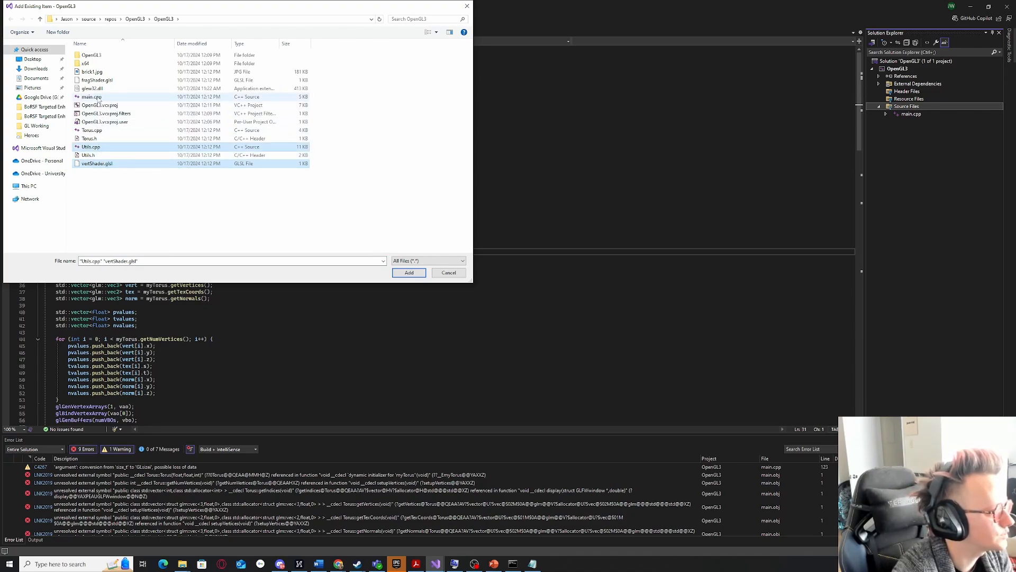
{"action": "left_click", "coordinate": [93, 130], "text": "ctrl"}
{"action": "left_click", "coordinate": [97, 79], "text": "ctrl"}
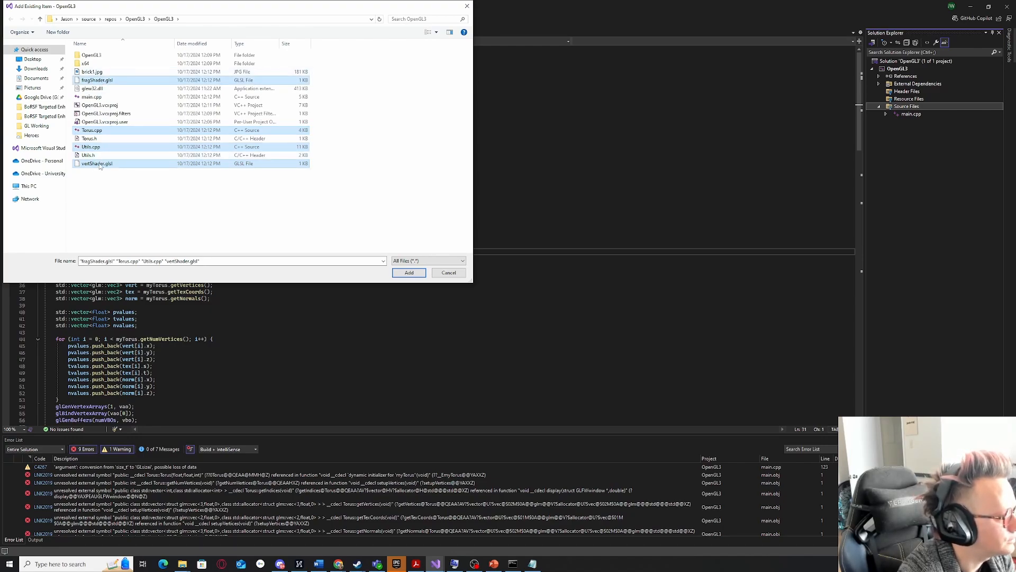
{"action": "left_click", "coordinate": [90, 73], "text": "ctrl"}
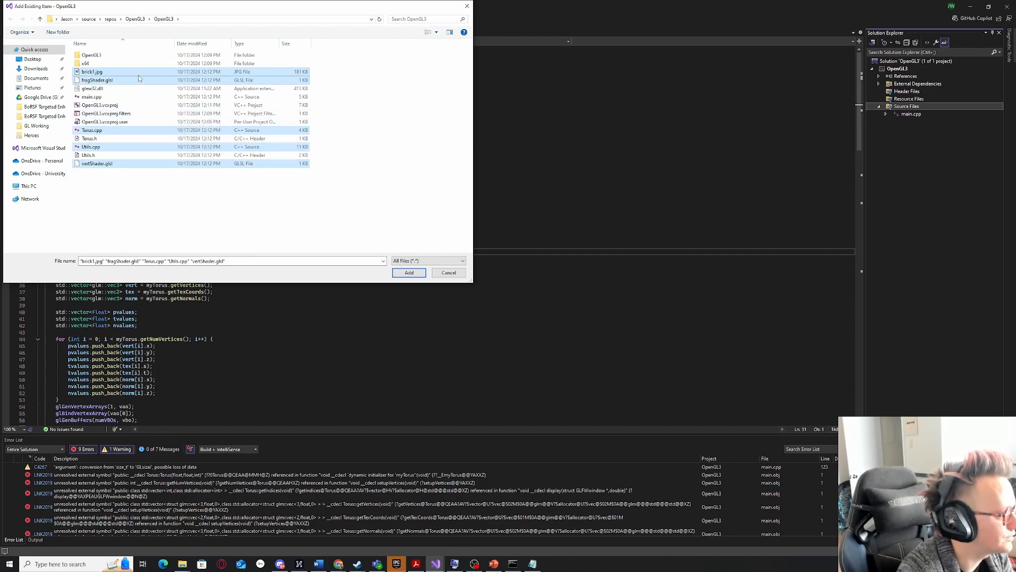
{"action": "left_click", "coordinate": [409, 274]}
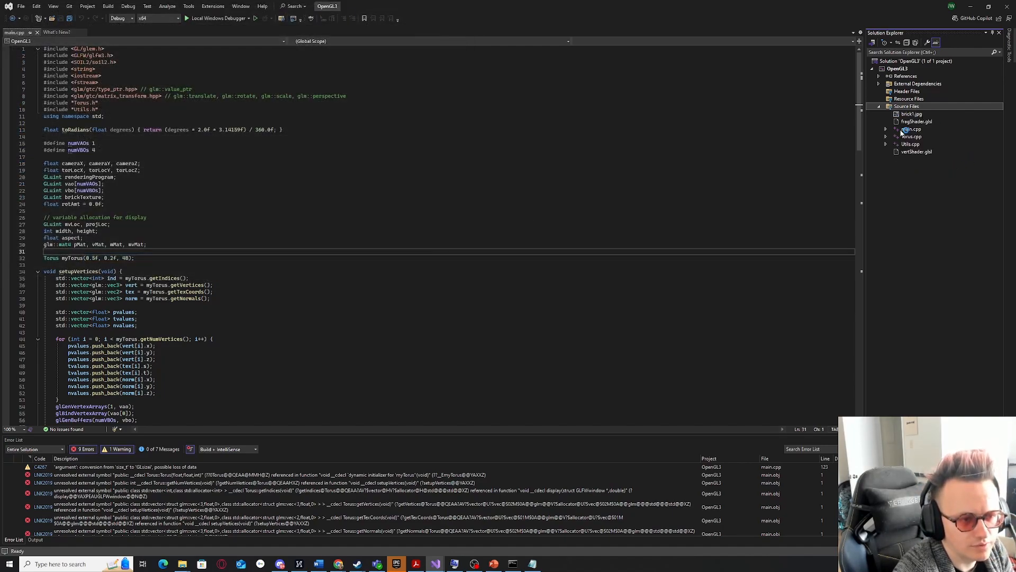
Add the existing Torus.h and Utils.h files from the project folder to the project's Header Files.
{"action": "right_click", "coordinate": [904, 94]}
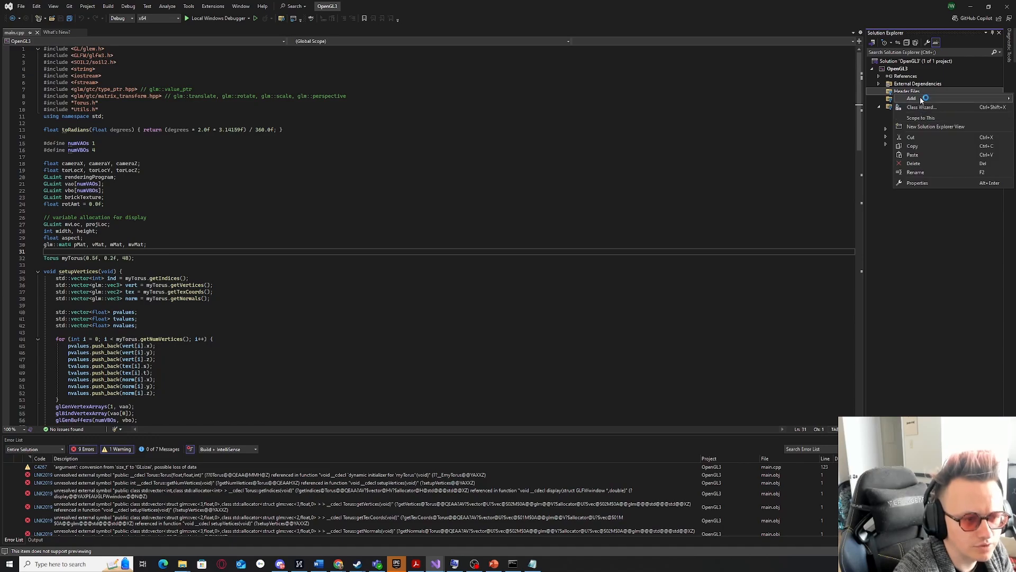
{"action": "mouse_move", "coordinate": [921, 101]}
{"action": "left_click", "coordinate": [857, 108]}
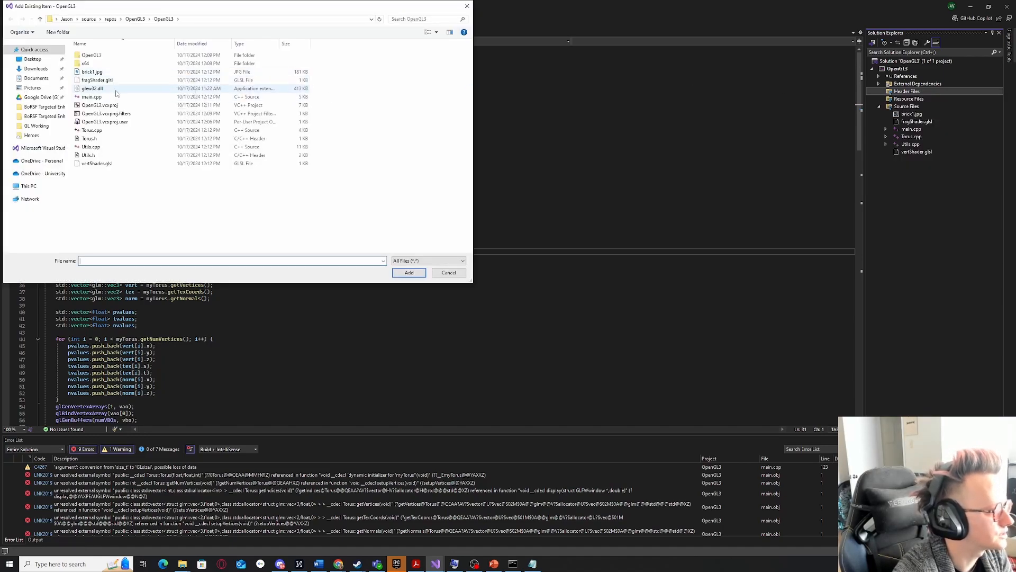
{"action": "left_click", "coordinate": [107, 139]}
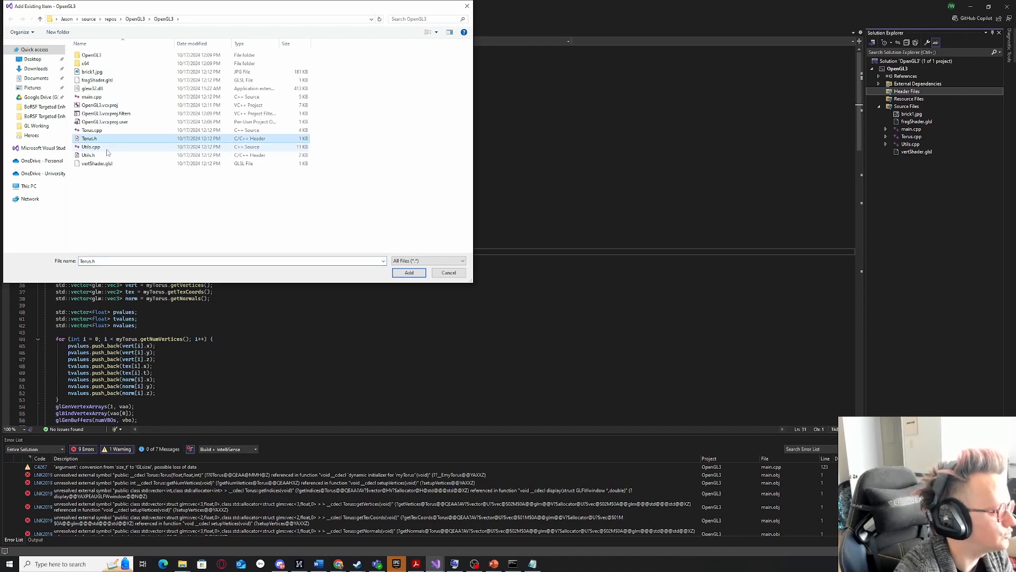
{"action": "left_click", "coordinate": [106, 155], "text": "ctrl"}
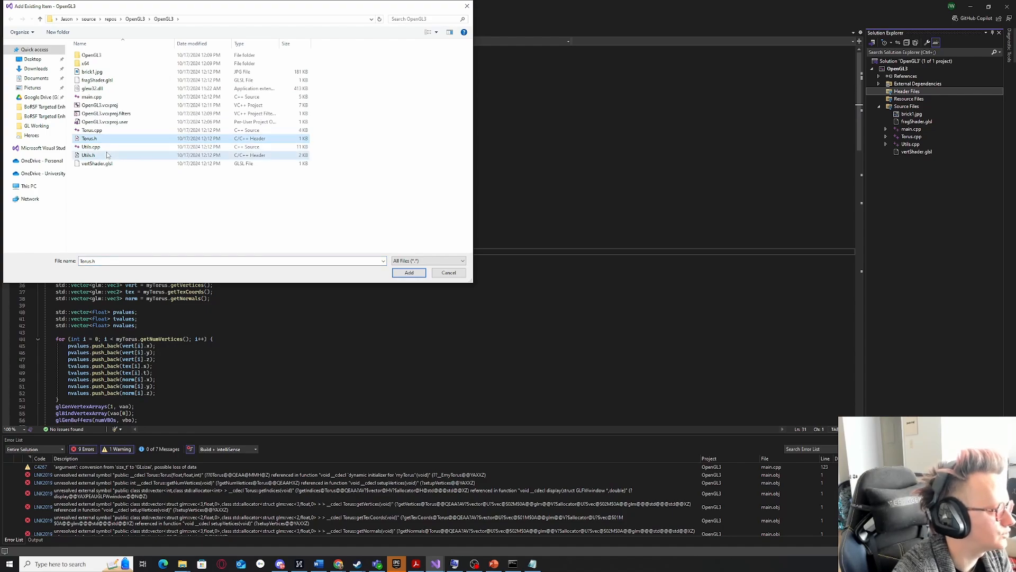
{"action": "left_click", "coordinate": [413, 275]}
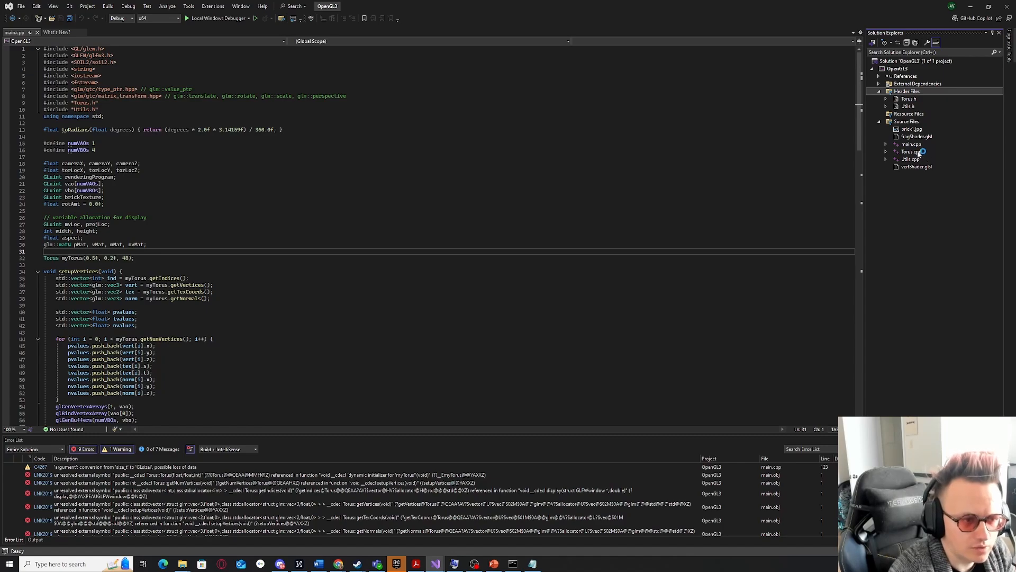
Build and run the project in the debugger, move the torus window aside, and close it along with the debug console.
{"action": "left_click", "coordinate": [635, 130]}
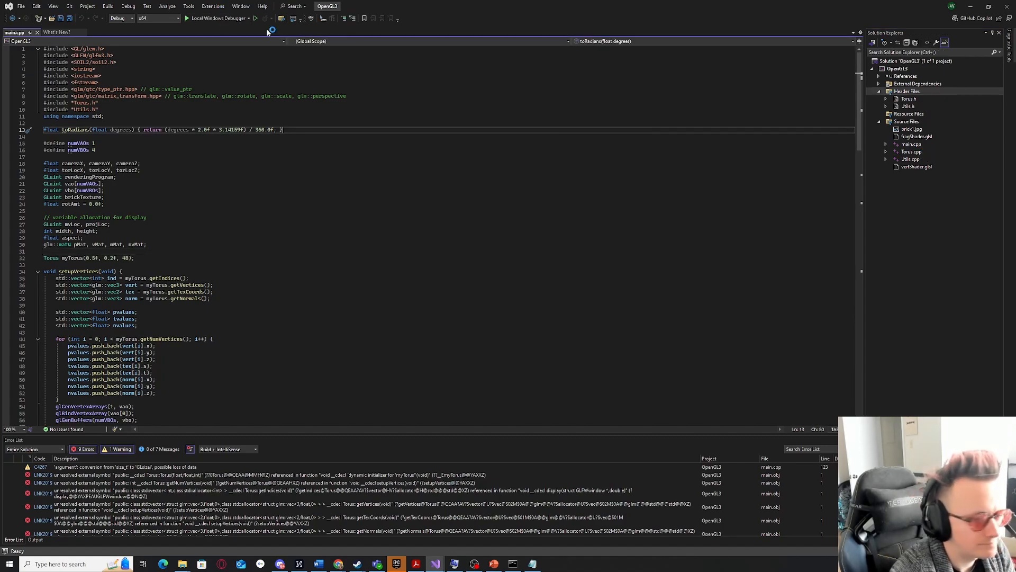
{"action": "left_click", "coordinate": [231, 19]}
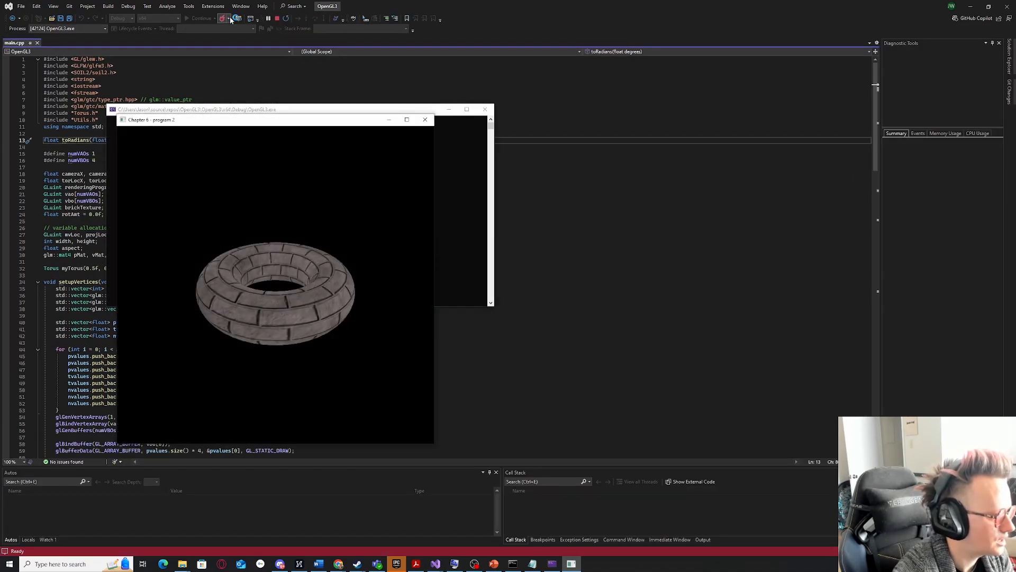
{"action": "left_click_drag", "start_coordinate": [206, 121], "coordinate": [436, 85]}
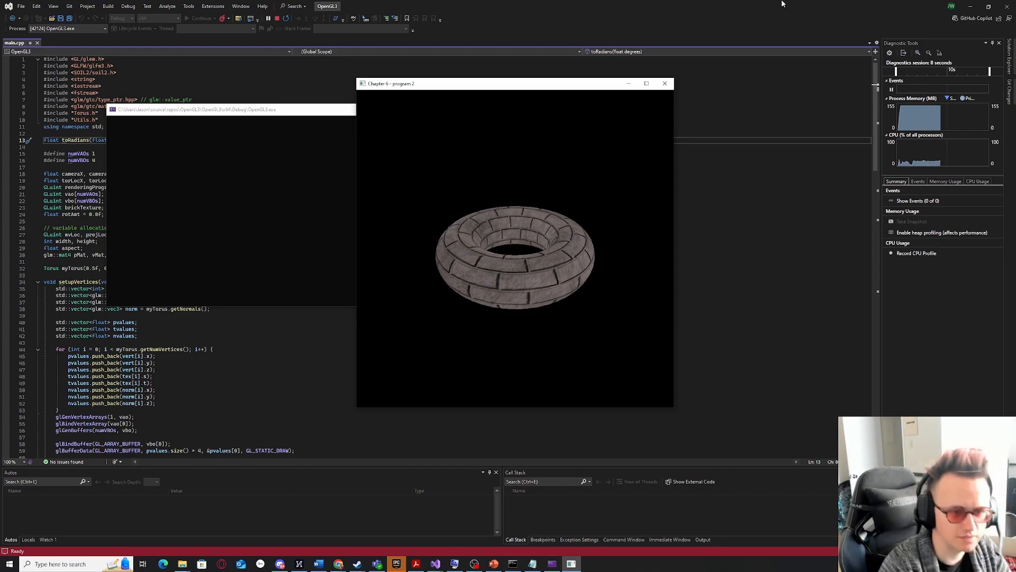
{"action": "left_click", "coordinate": [666, 84]}
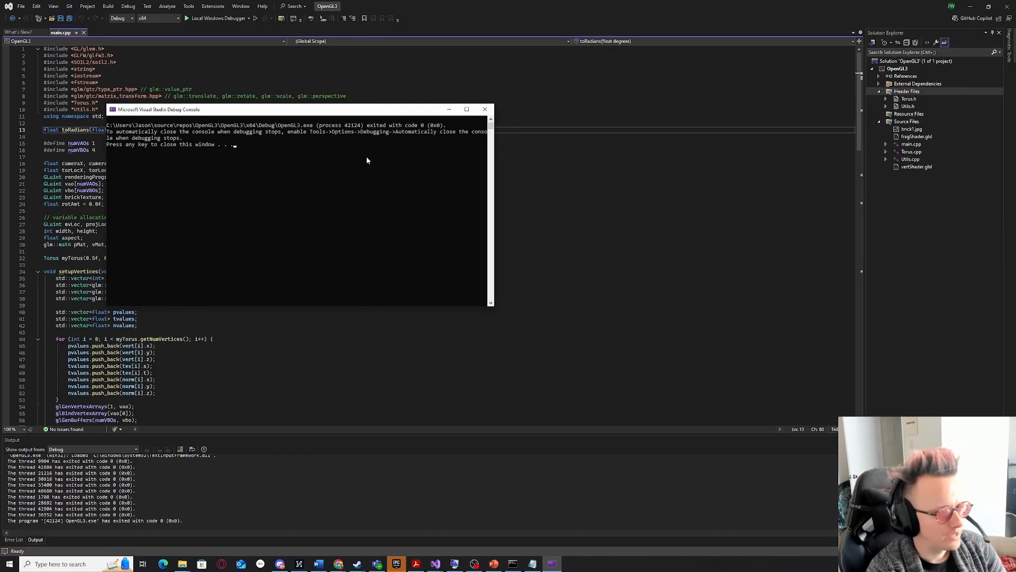
{"action": "key", "text": "Return"}
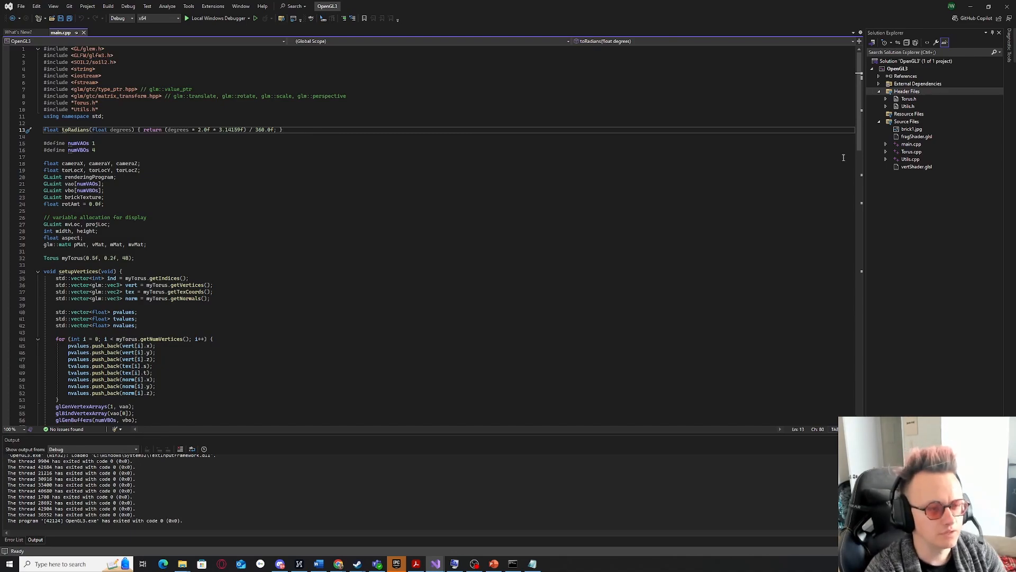
Review main.cpp's vertex setup, init, display and main functions, and preview the brick1.jpg texture in the project's Source Files.
{"action": "left_click", "coordinate": [487, 203]}
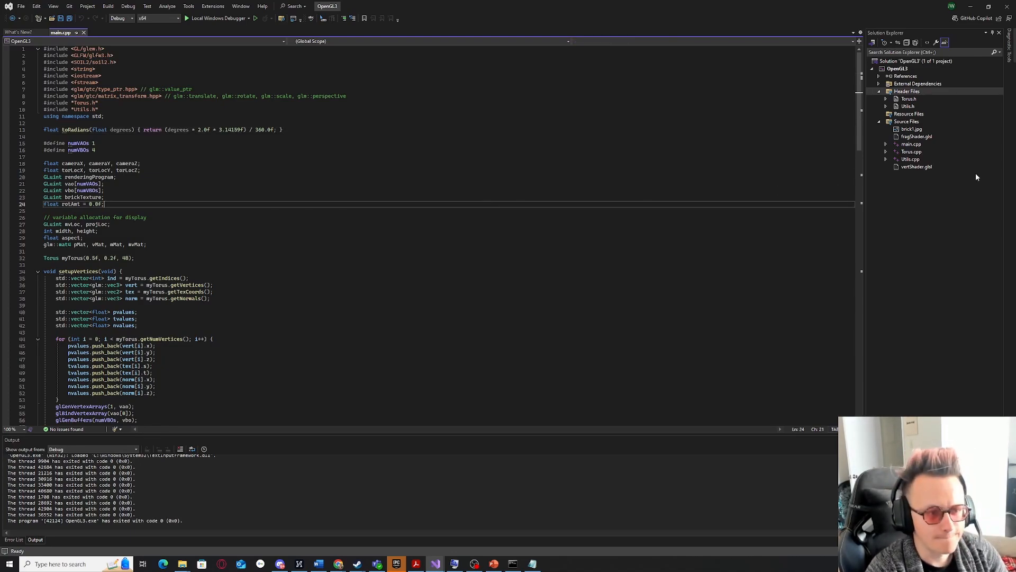
{"action": "scroll", "coordinate": [569, 142], "scroll_direction": "down", "scroll_amount": 10}
{"action": "scroll", "coordinate": [569, 142], "scroll_direction": "up", "scroll_amount": 10}
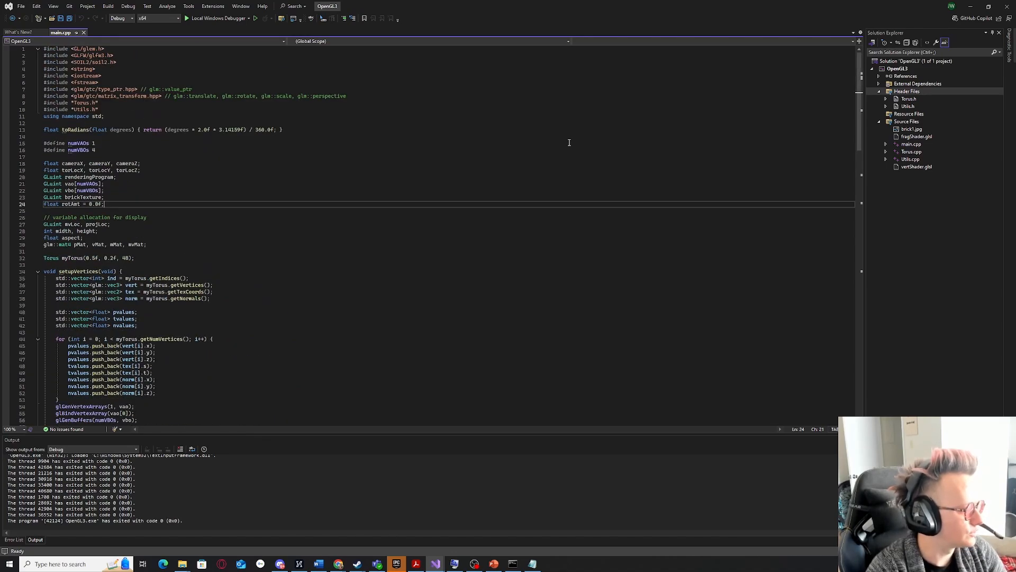
{"action": "scroll", "coordinate": [569, 142], "scroll_direction": "down", "scroll_amount": 16}
{"action": "left_click", "coordinate": [92, 150]}
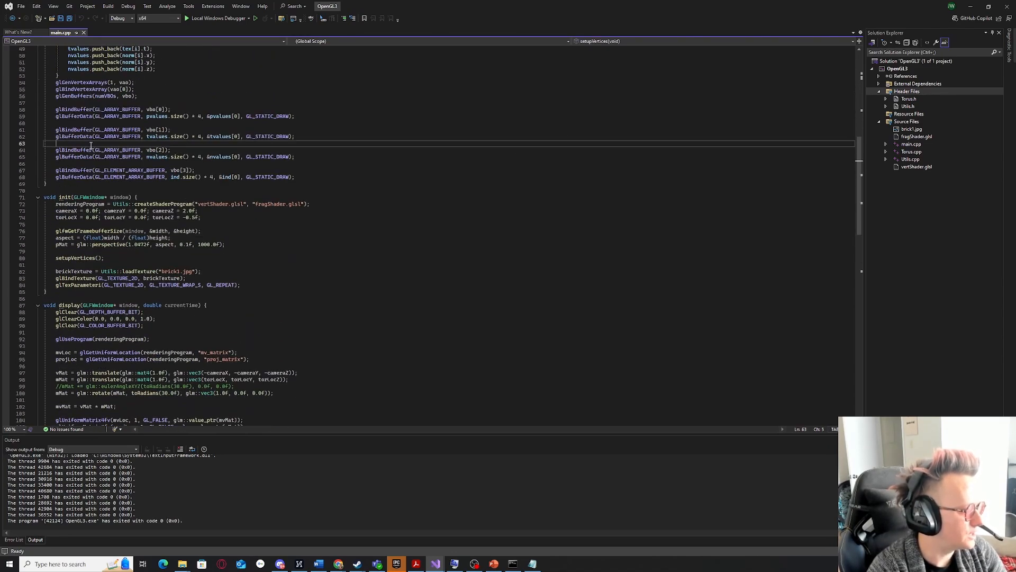
{"action": "scroll", "coordinate": [443, 151], "scroll_direction": "down", "scroll_amount": 6}
{"action": "scroll", "coordinate": [443, 151], "scroll_direction": "down", "scroll_amount": 8}
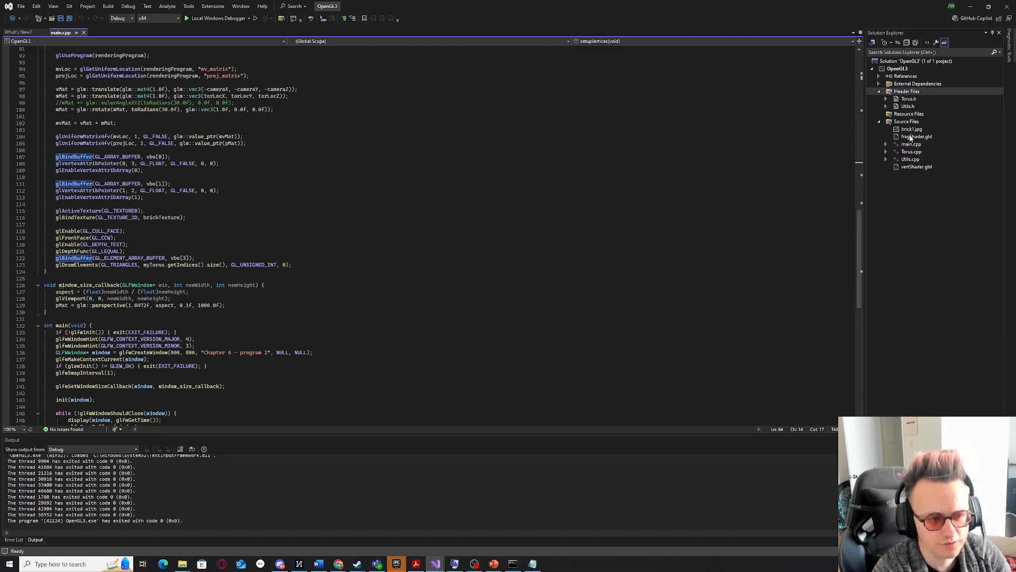
{"action": "mouse_move", "coordinate": [910, 130]}
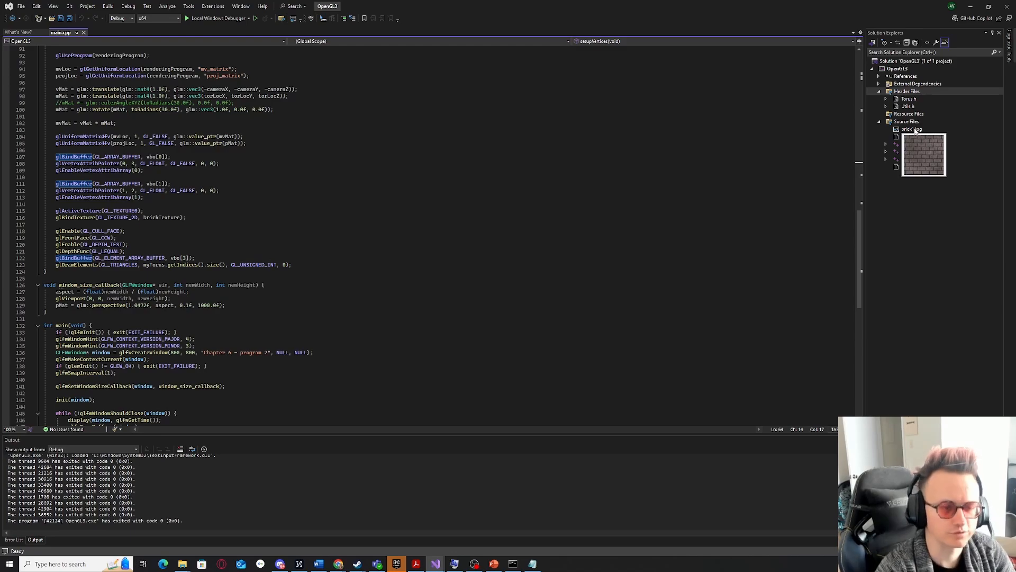
Review the OpenGL3 project's Linker Input and General properties for the Release configuration, and close the property pages without changes.
{"action": "right_click", "coordinate": [899, 68]}
{"action": "left_click", "coordinate": [900, 353]}
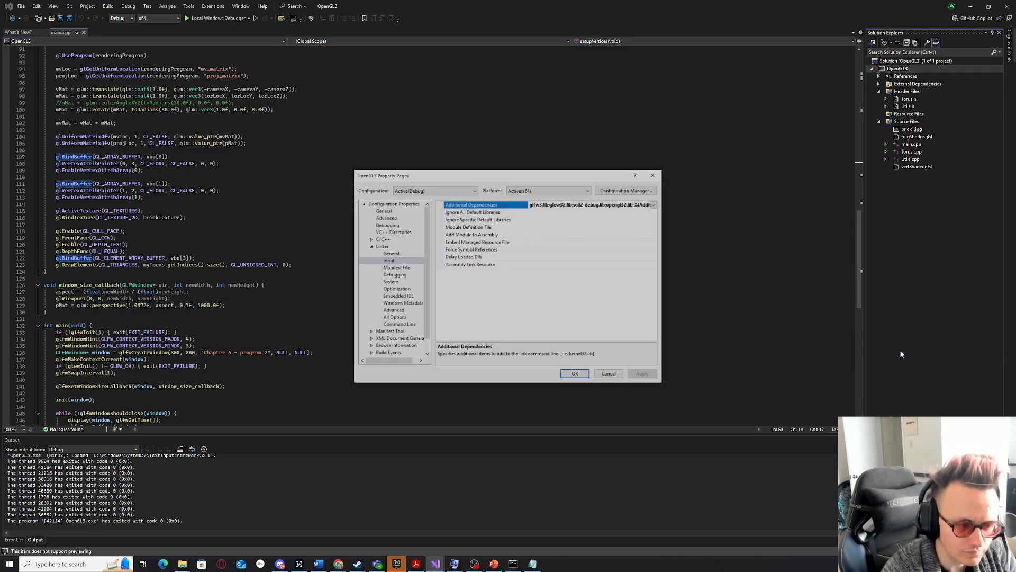
{"action": "left_click", "coordinate": [426, 192]}
{"action": "left_click", "coordinate": [433, 213]}
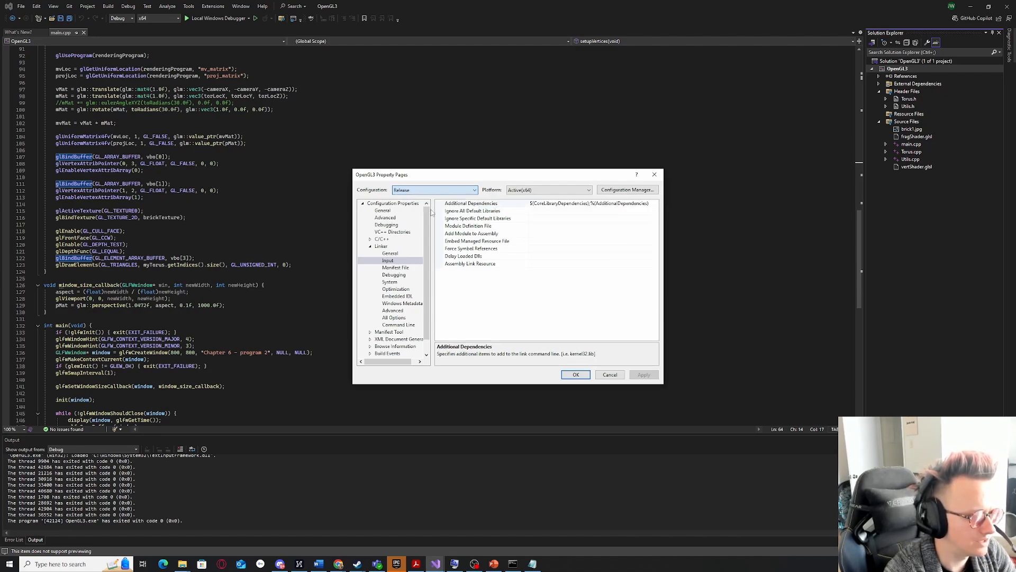
{"action": "left_click", "coordinate": [391, 254]}
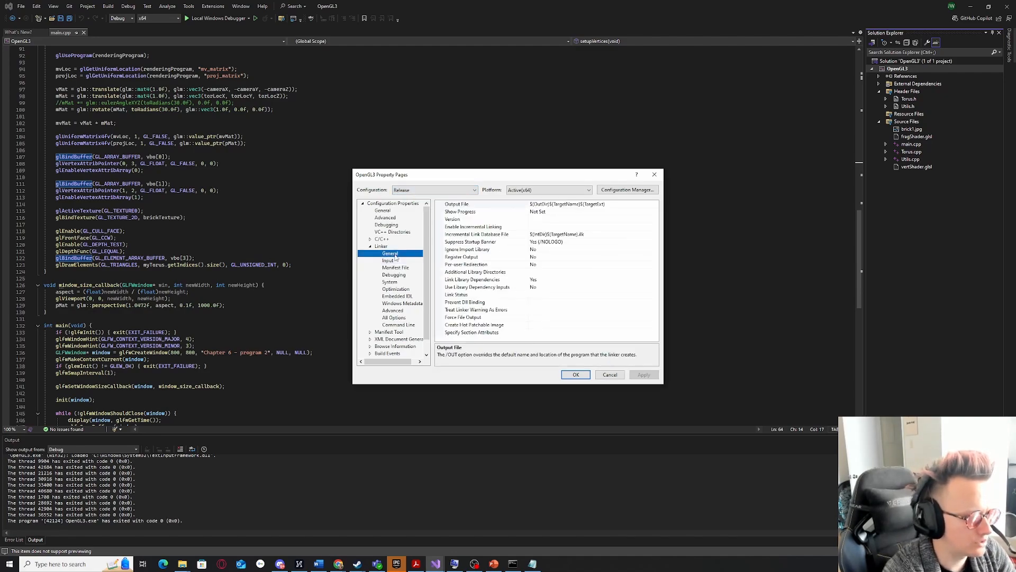
{"action": "left_click", "coordinate": [658, 175]}
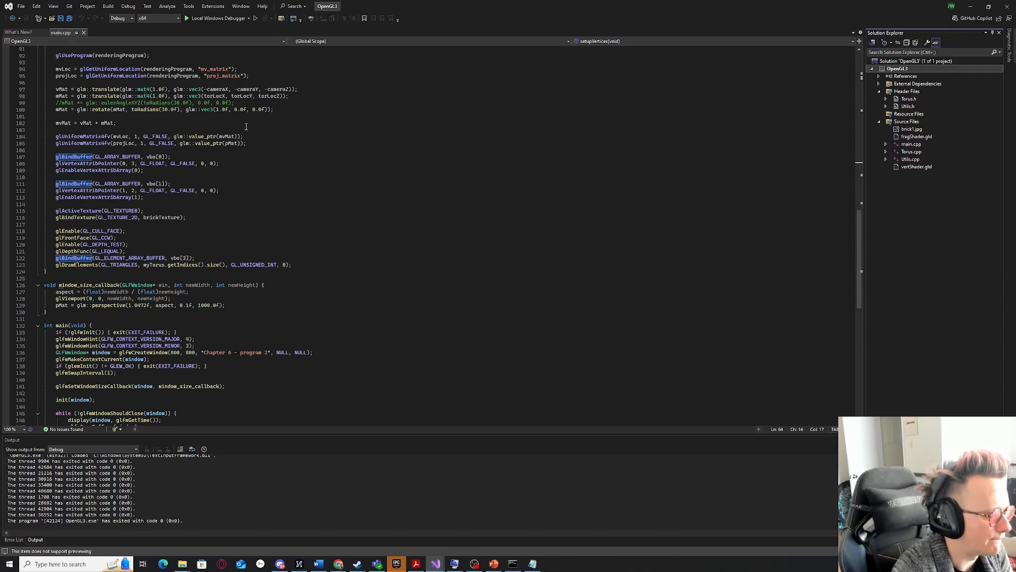
{"action": "left_click", "coordinate": [260, 136]}
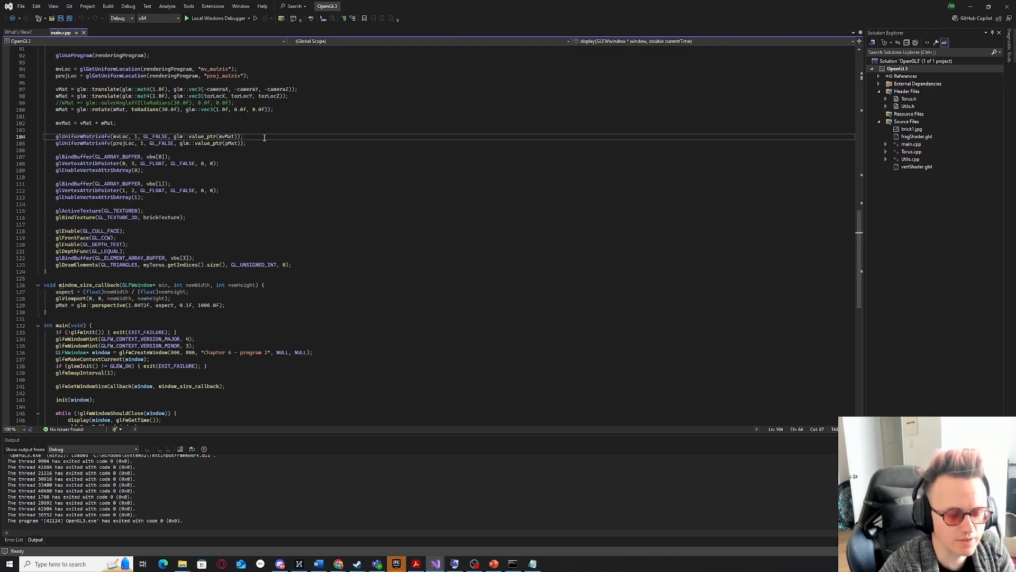
Check main.cpp for errors under the Release solution configuration, and set the active configuration back to Debug.
{"action": "left_click", "coordinate": [127, 19]}
{"action": "left_click", "coordinate": [127, 33]}
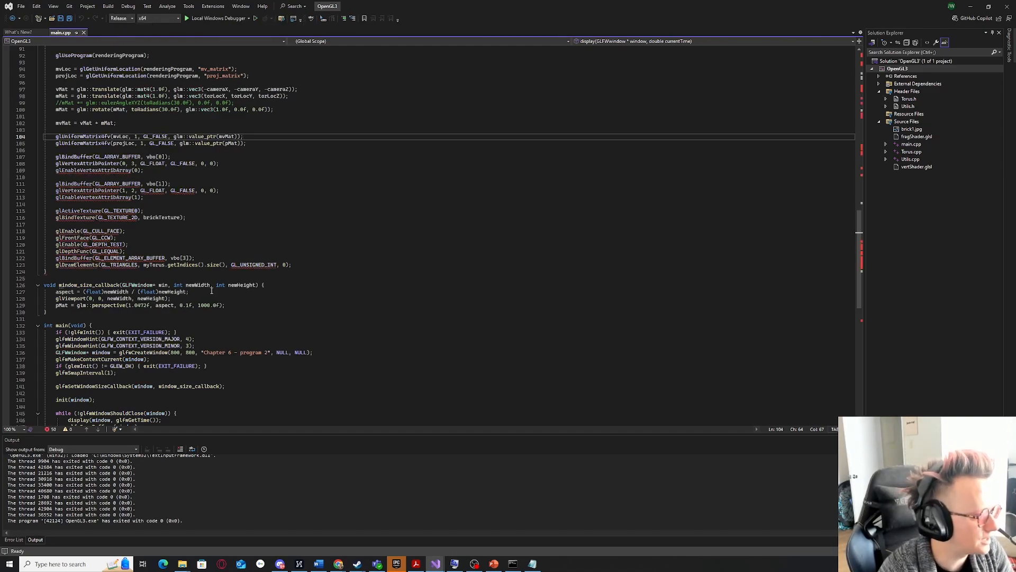
{"action": "scroll", "coordinate": [212, 291], "scroll_direction": "up", "scroll_amount": 12}
{"action": "scroll", "coordinate": [134, 190], "scroll_direction": "down", "scroll_amount": 15}
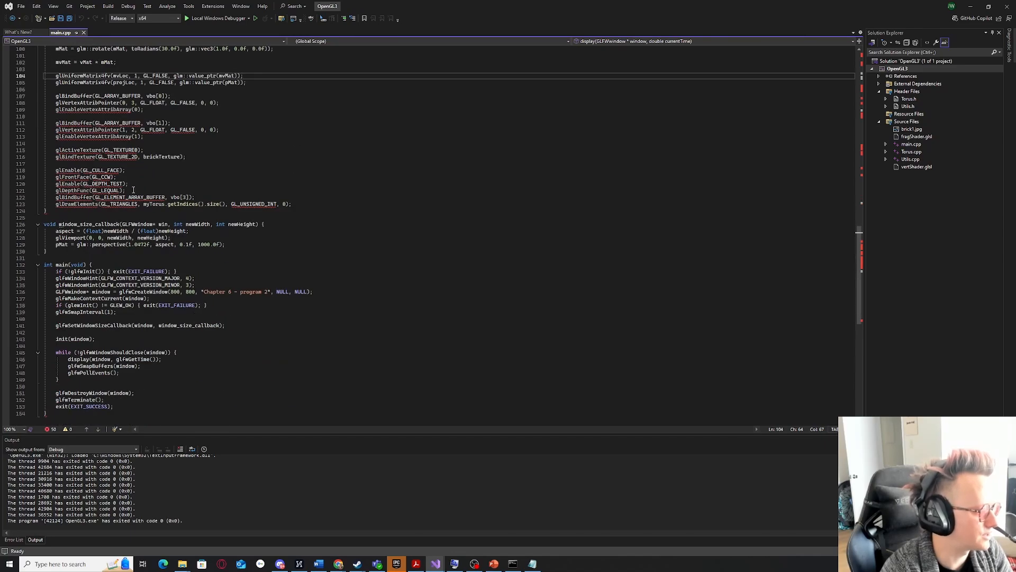
{"action": "scroll", "coordinate": [134, 190], "scroll_direction": "up", "scroll_amount": 9}
{"action": "right_click", "coordinate": [100, 265]}
{"action": "left_click", "coordinate": [98, 218]}
{"action": "scroll", "coordinate": [98, 218], "scroll_direction": "up", "scroll_amount": 5}
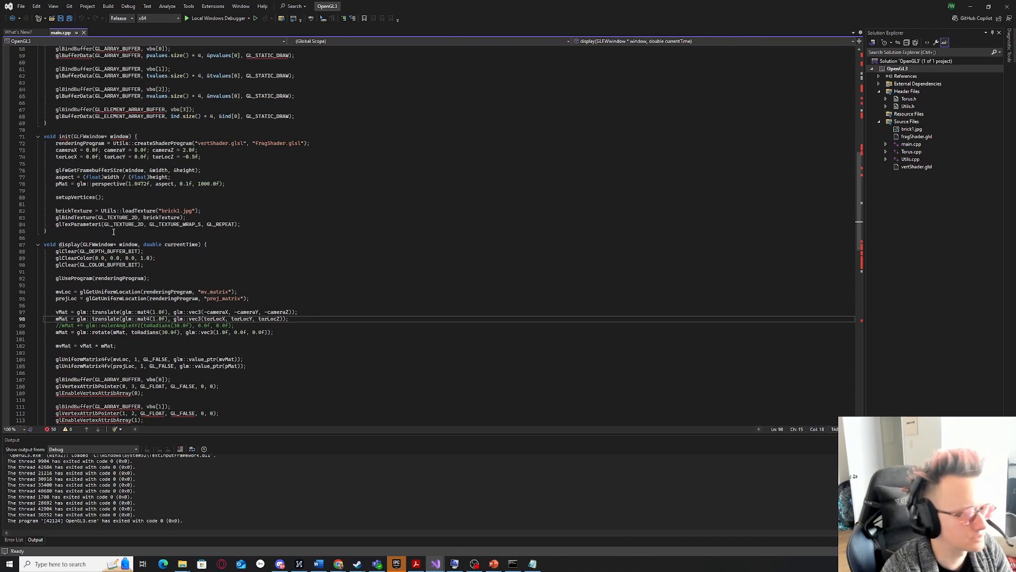
{"action": "scroll", "coordinate": [420, 275], "scroll_direction": "up", "scroll_amount": 19}
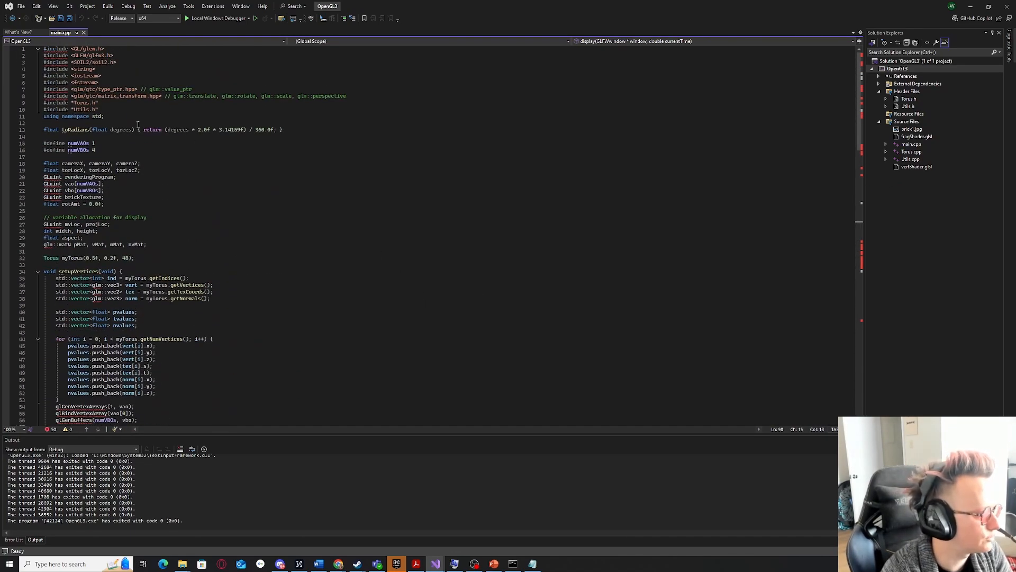
{"action": "left_click", "coordinate": [126, 20]}
{"action": "left_click", "coordinate": [119, 27]}
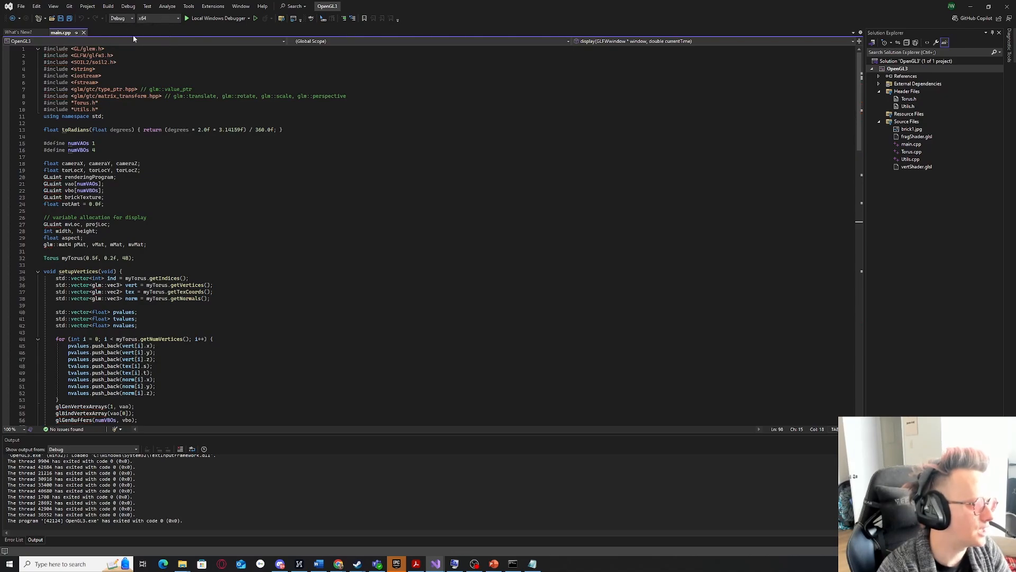
{"action": "left_click", "coordinate": [353, 154]}
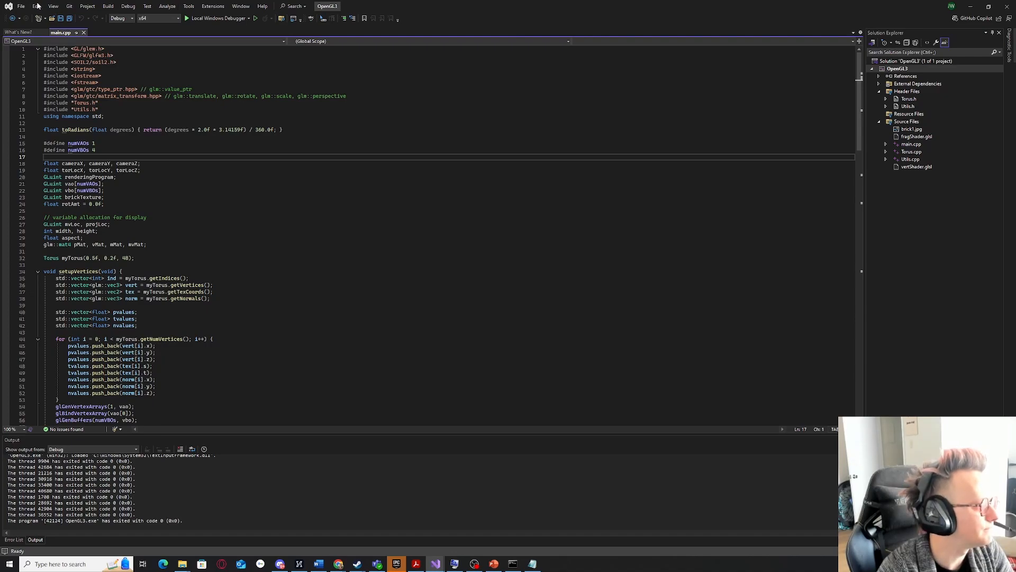
View the Export Template Wizard's project template option for OpenGL3 and close the wizard without exporting.
{"action": "left_click", "coordinate": [88, 6]}
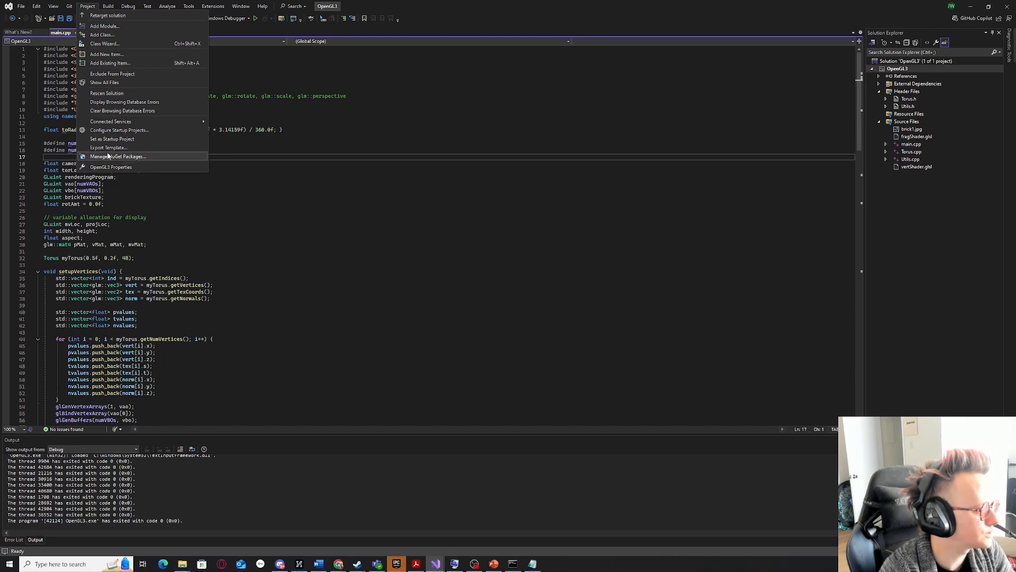
{"action": "left_click", "coordinate": [108, 148]}
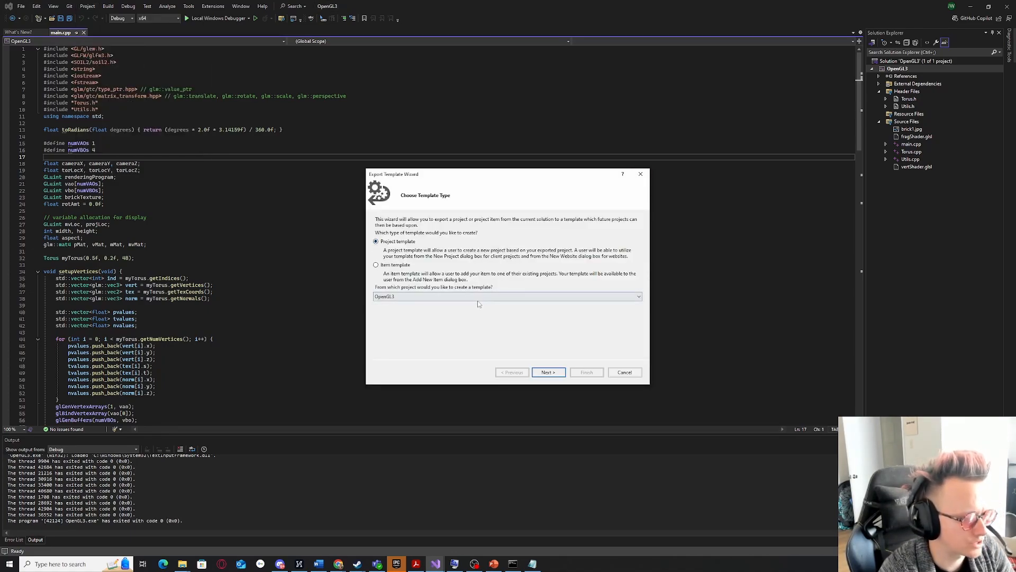
{"action": "left_click", "coordinate": [642, 173]}
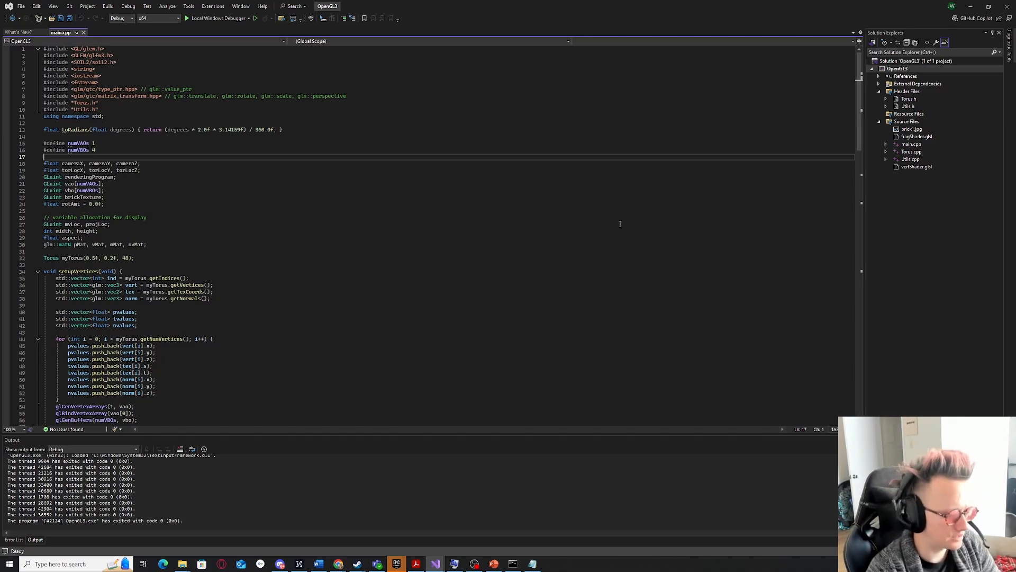
{"action": "left_click", "coordinate": [474, 564]}
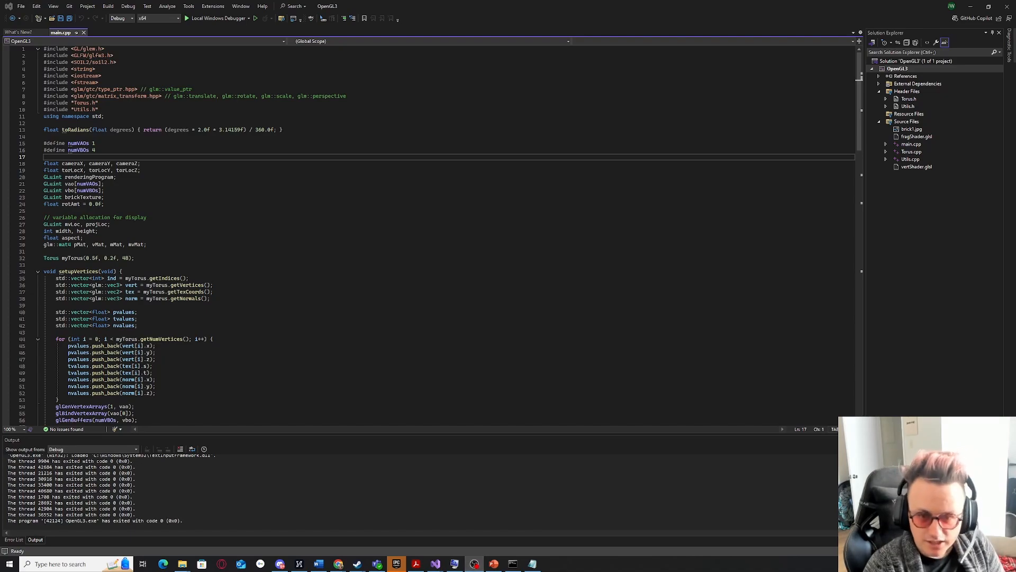